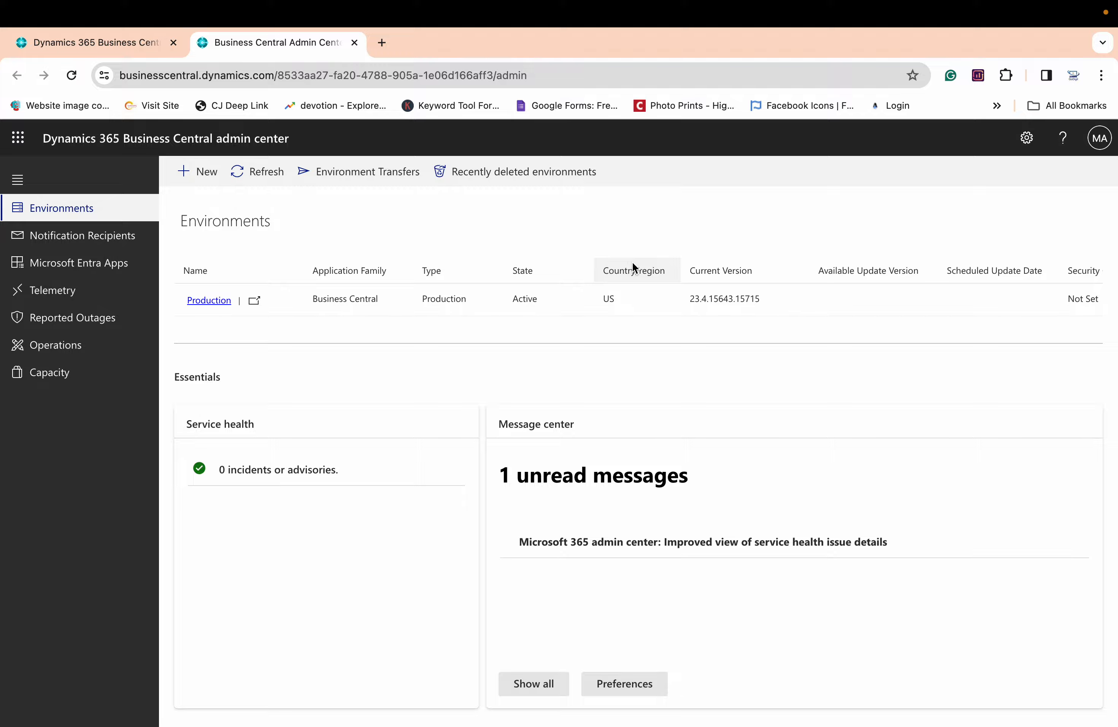
# - Compare the environment lists in both Business Central admin centers, and look at the AL project and the Azure portal home page
pyautogui.hotkey('ctrl', 'Left')
pyautogui.hotkey('ctrl', 'Left')
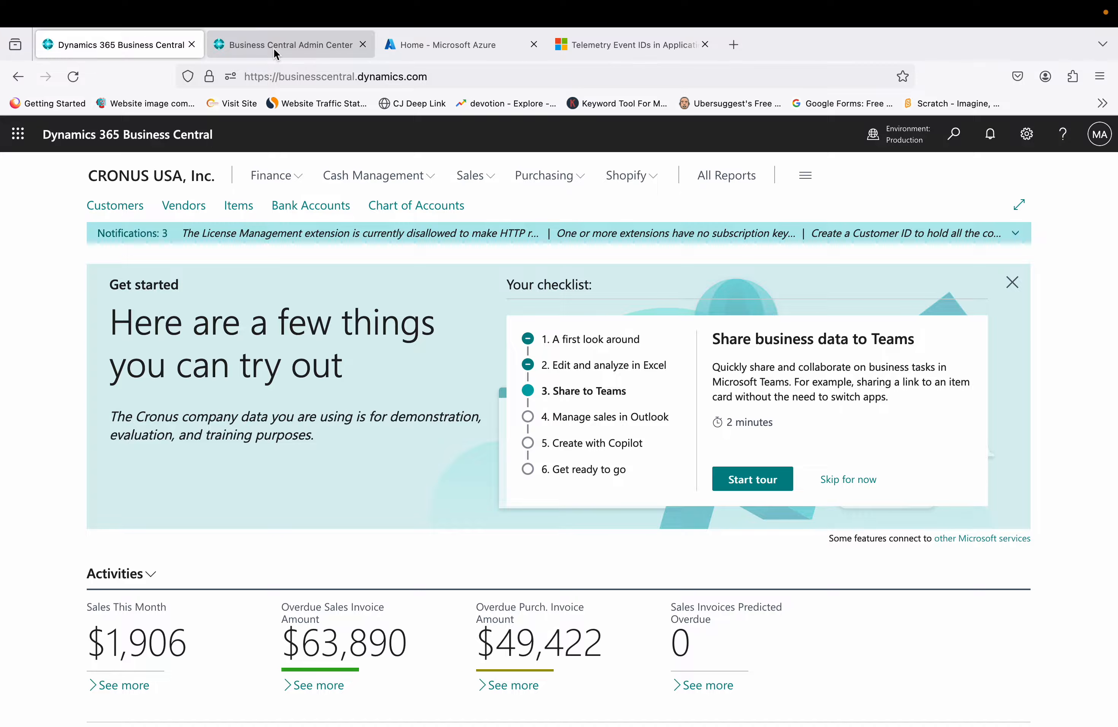
pyautogui.click(274, 48)
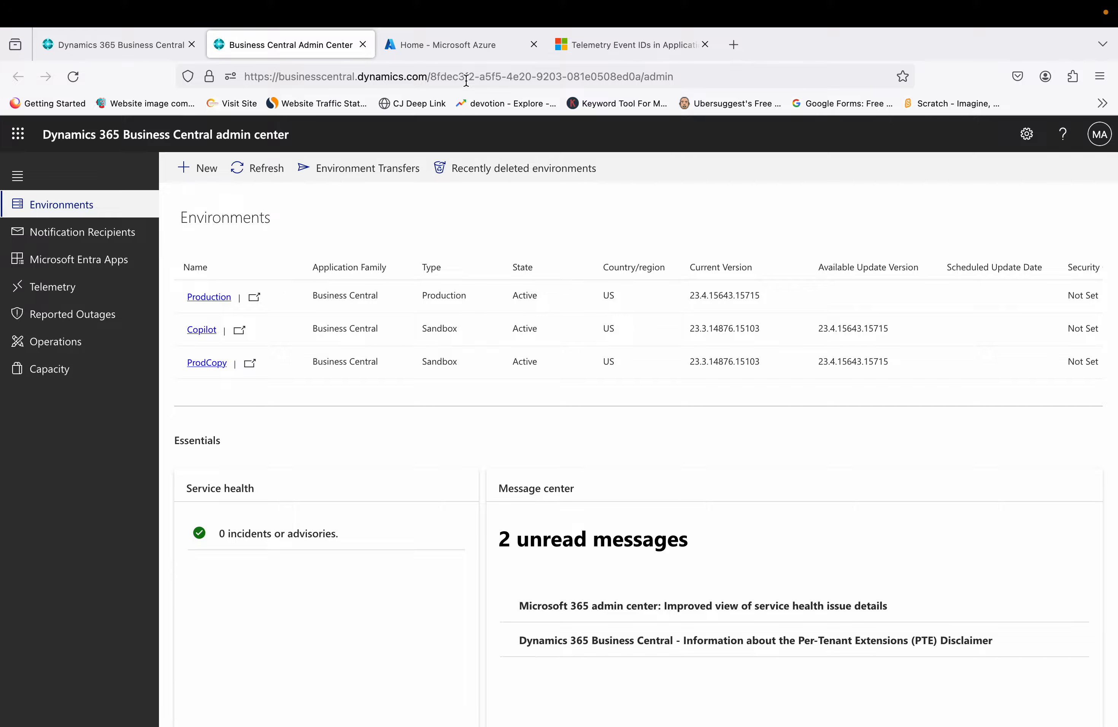
pyautogui.hotkey('ctrl', 'Right')
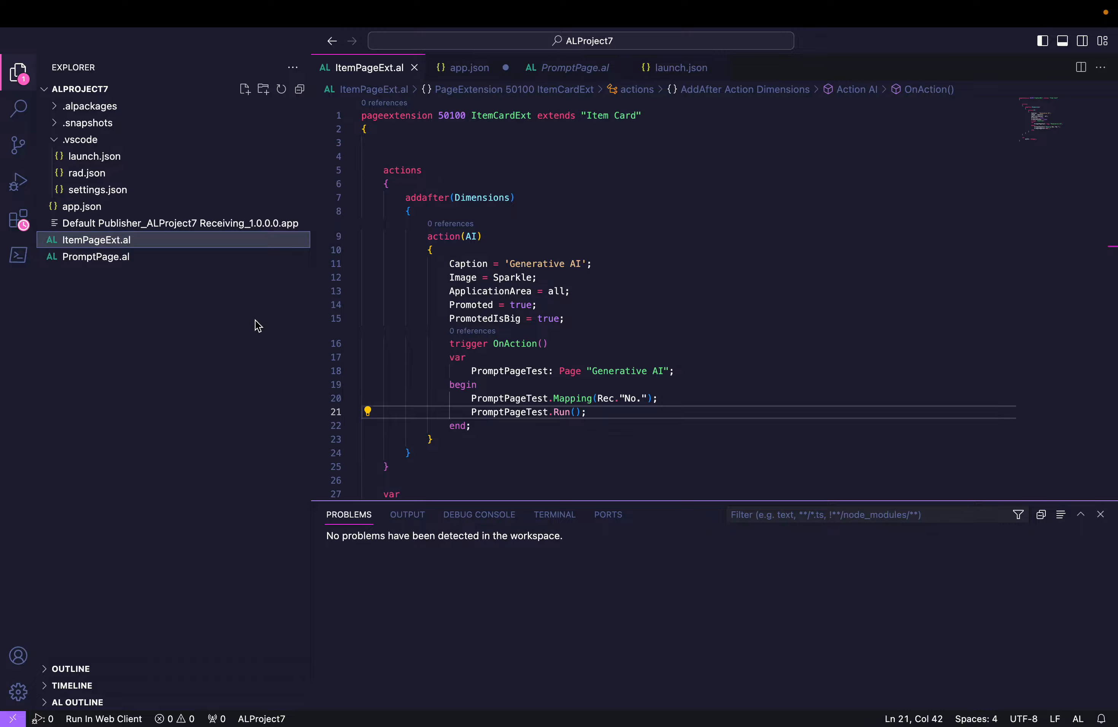
pyautogui.hotkey('ctrl', 'Right')
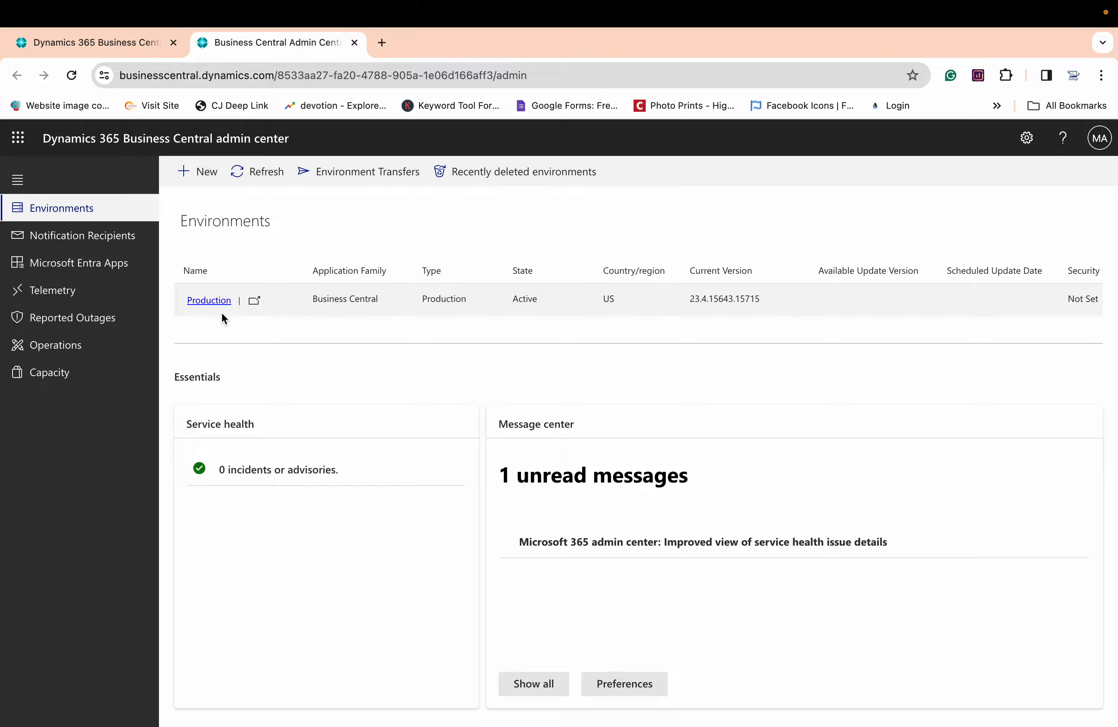
pyautogui.hotkey('ctrl', 'Left')
pyautogui.hotkey('ctrl', 'Left')
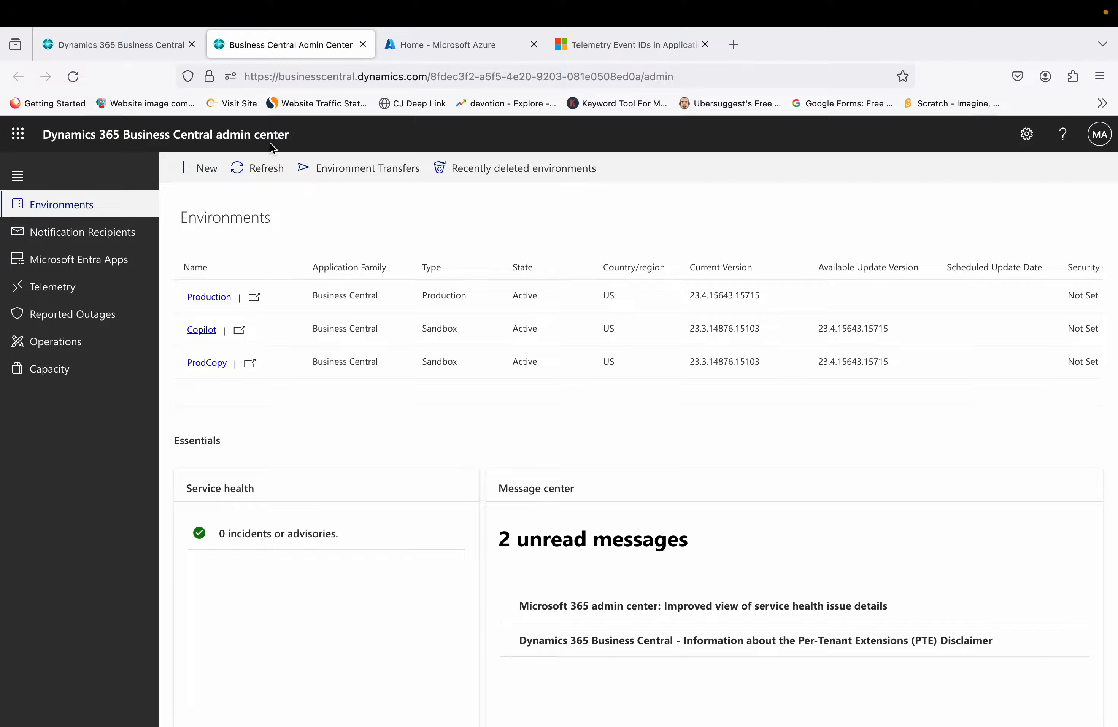
pyautogui.click(465, 45)
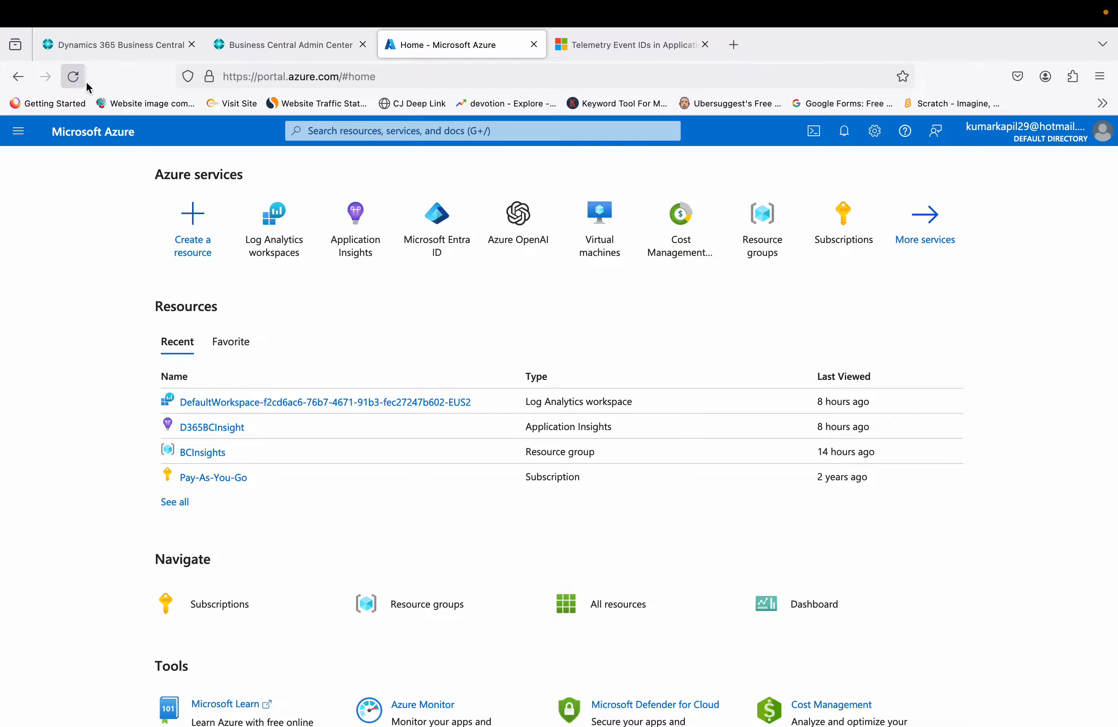
pyautogui.click(252, 45)
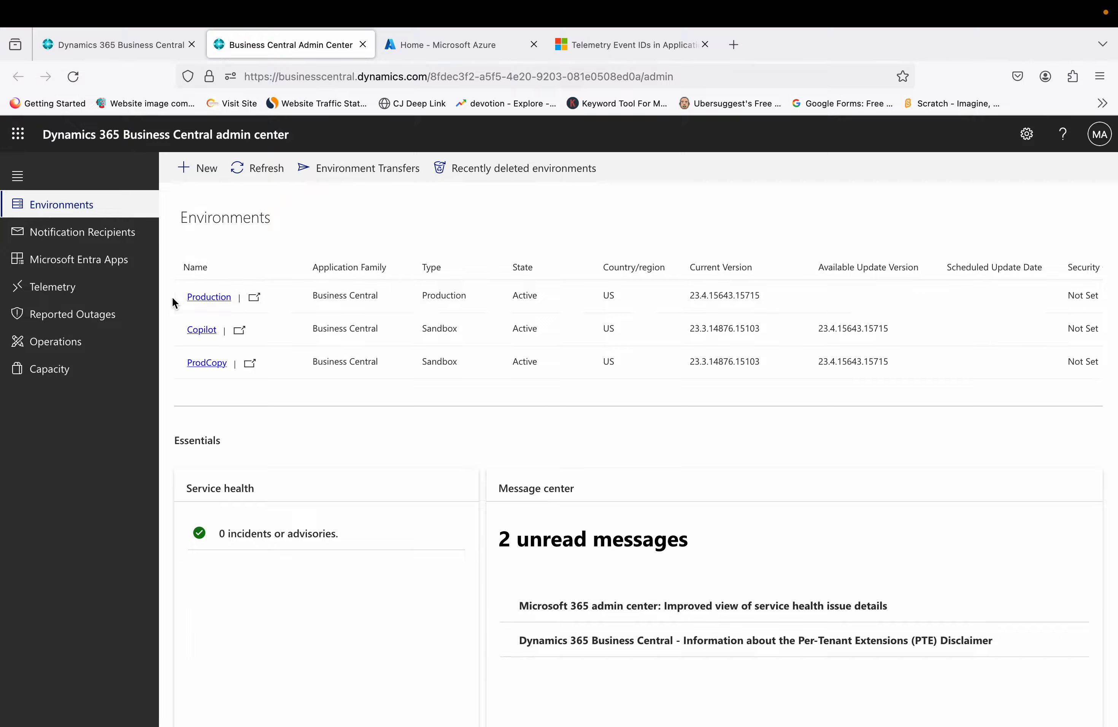
# - Open the admin center's Telemetry page and check the environment and type filters, leaving Production - BusinessCentral and All selected
pyautogui.click(58, 293)
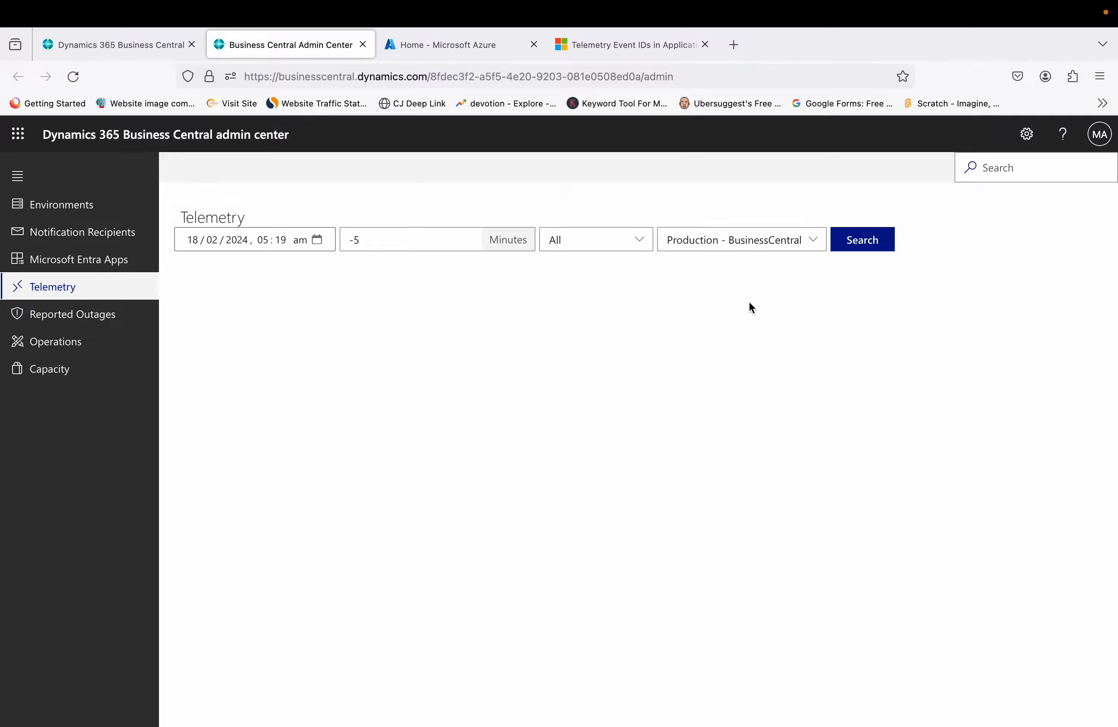
pyautogui.click(792, 251)
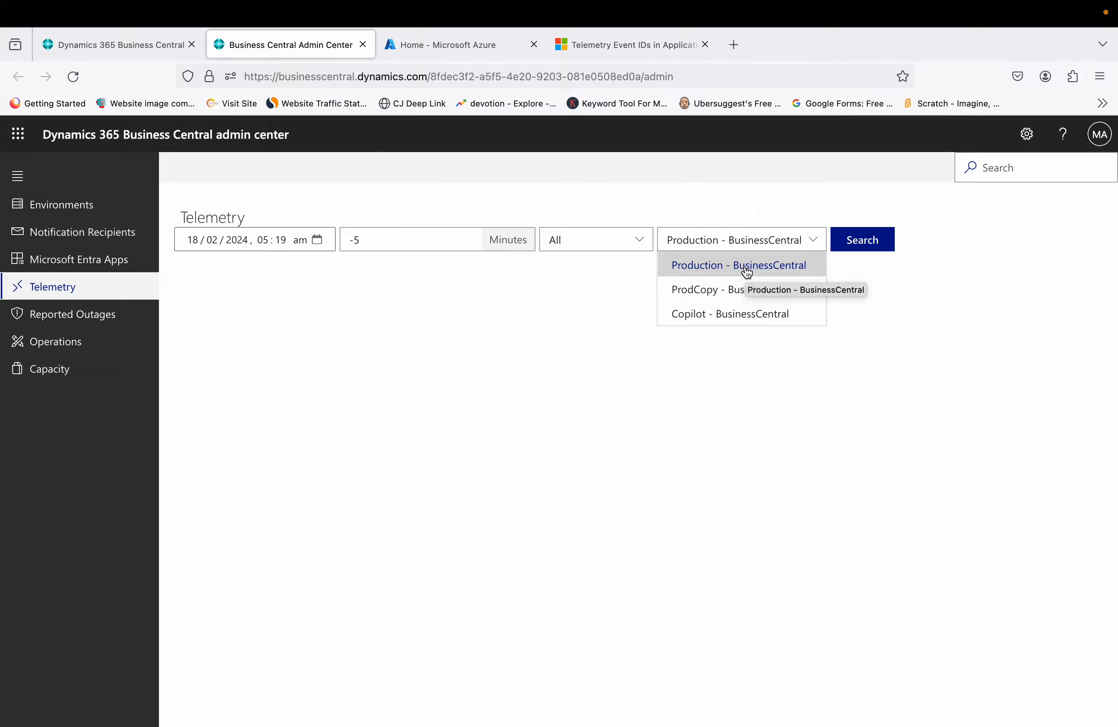
pyautogui.click(489, 321)
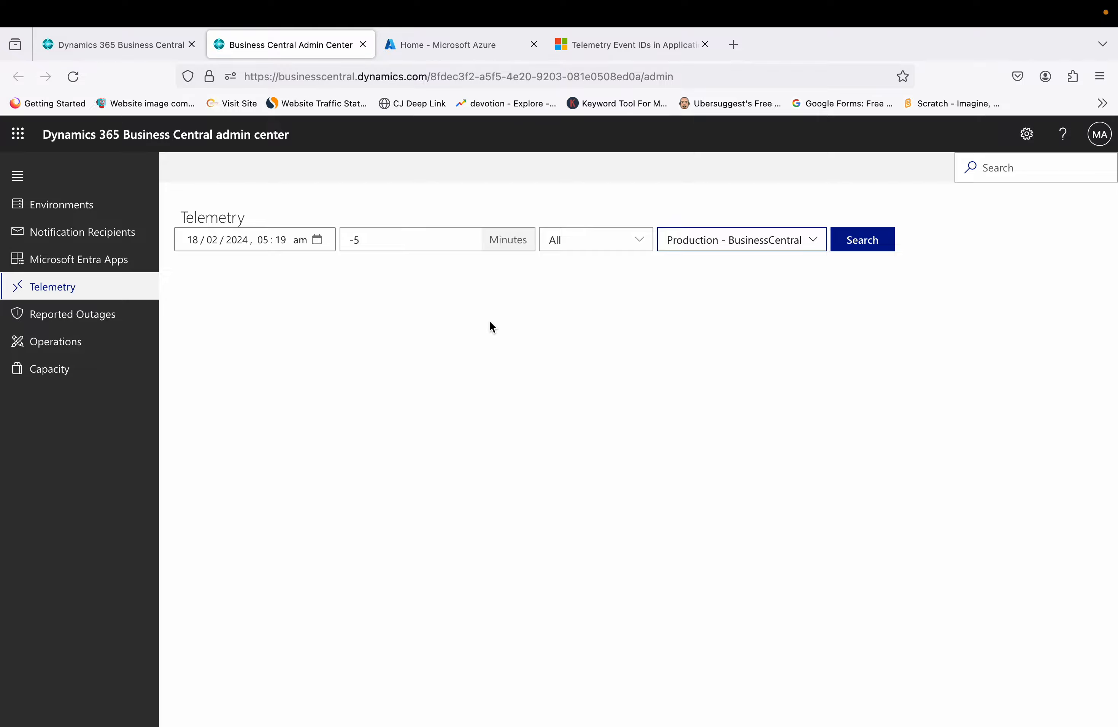
pyautogui.click(643, 243)
pyautogui.click(644, 244)
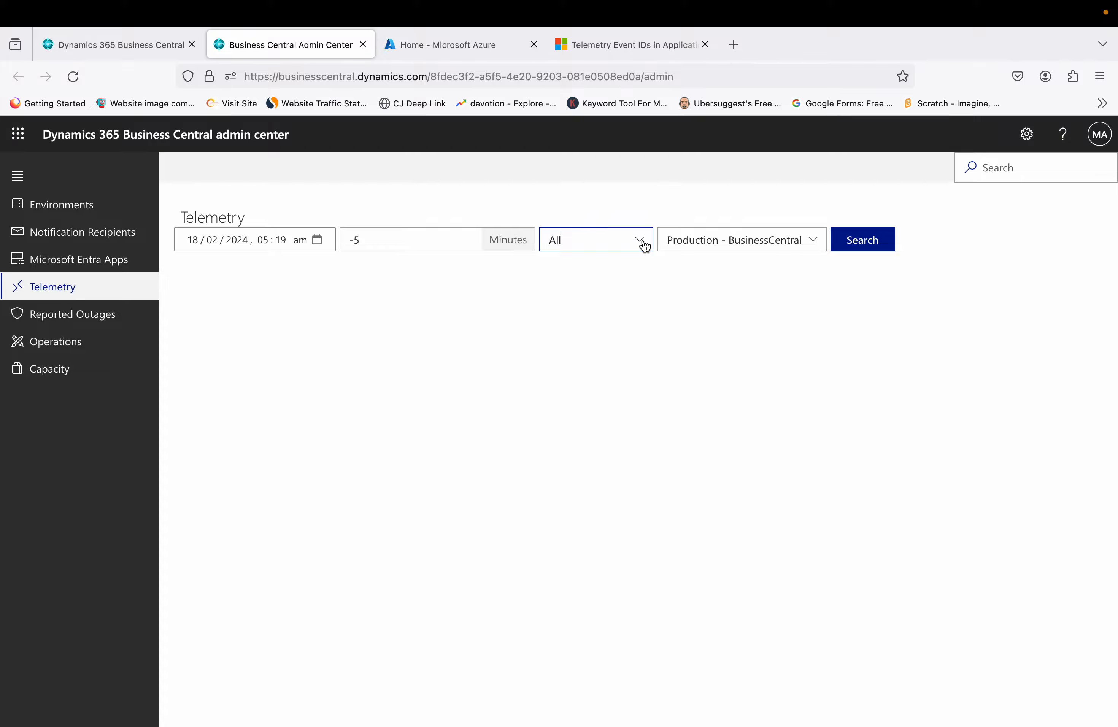
# - Set the telemetry start date and time to 17/02/2024, 01:05 pm
pyautogui.click(318, 240)
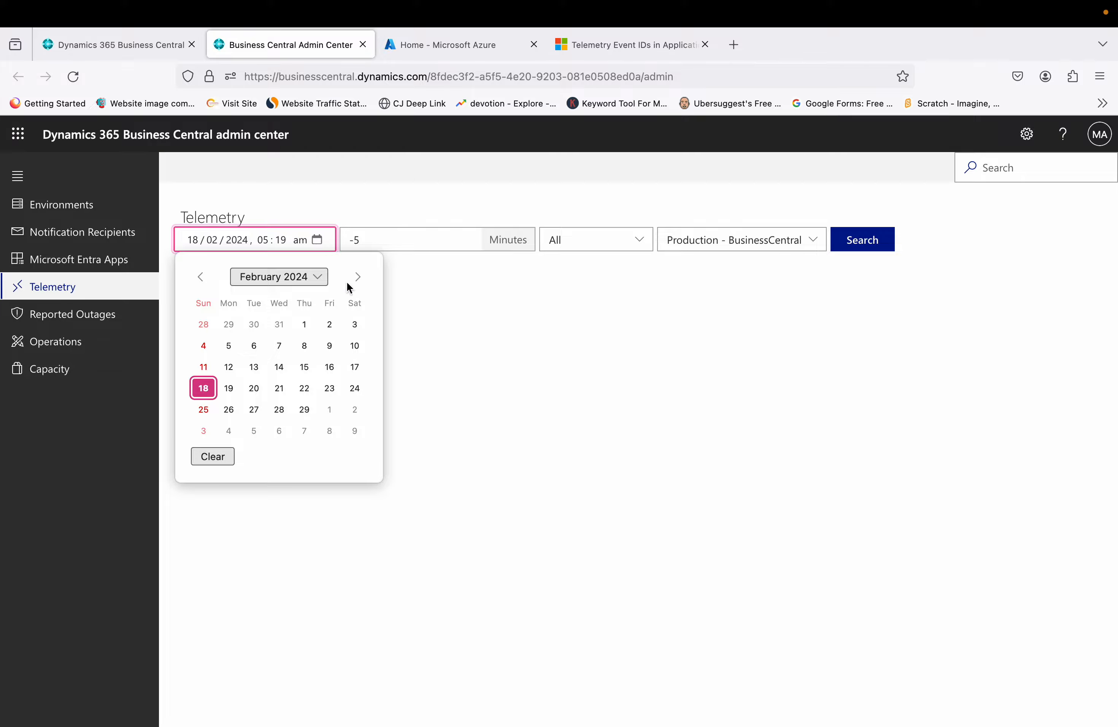
pyautogui.click(354, 366)
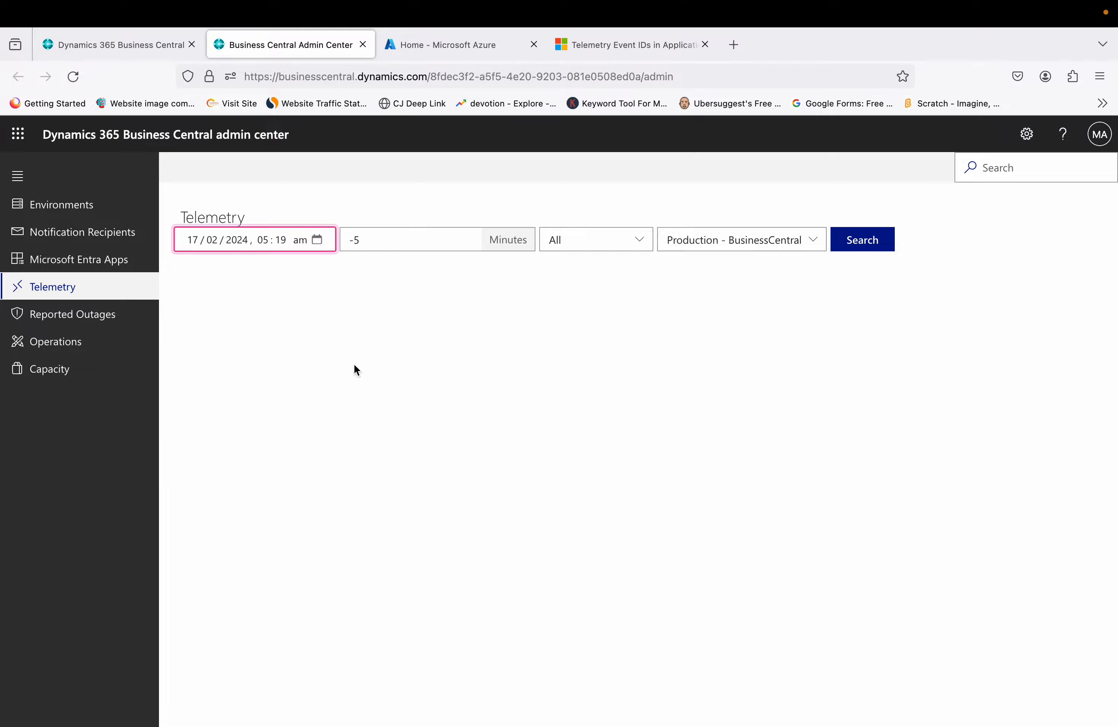
pyautogui.click(316, 240)
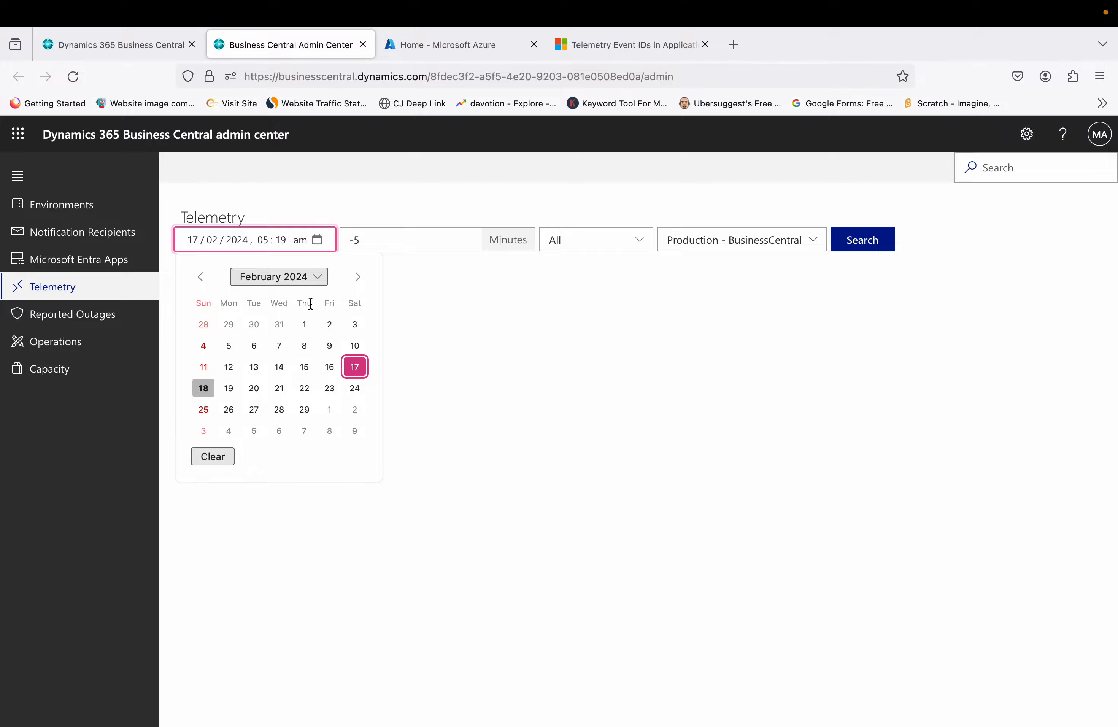
pyautogui.click(308, 240)
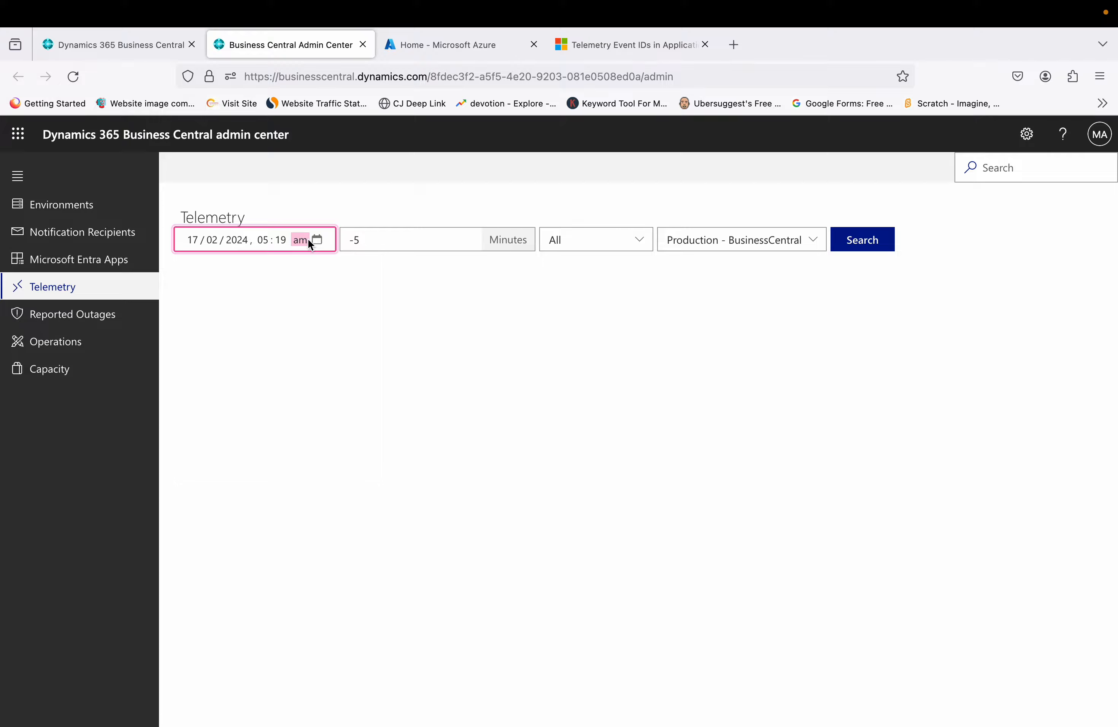
pyautogui.click(268, 238)
pyautogui.write('01 : 05')
pyautogui.hotkey('shift', 'Tab')
pyautogui.press('Tab')
pyautogui.press('Tab')
pyautogui.press('Up')
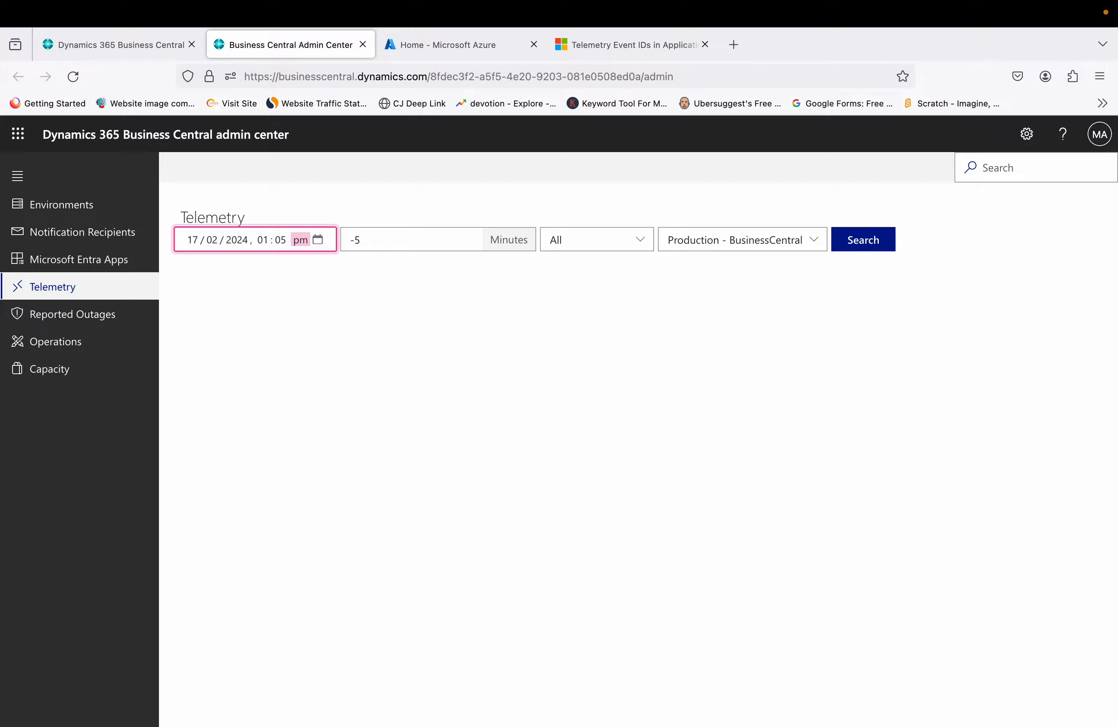
# - Set the telemetry time span to +500 minutes and run the search
pyautogui.click(377, 242)
pyautogui.press('BackSpace')
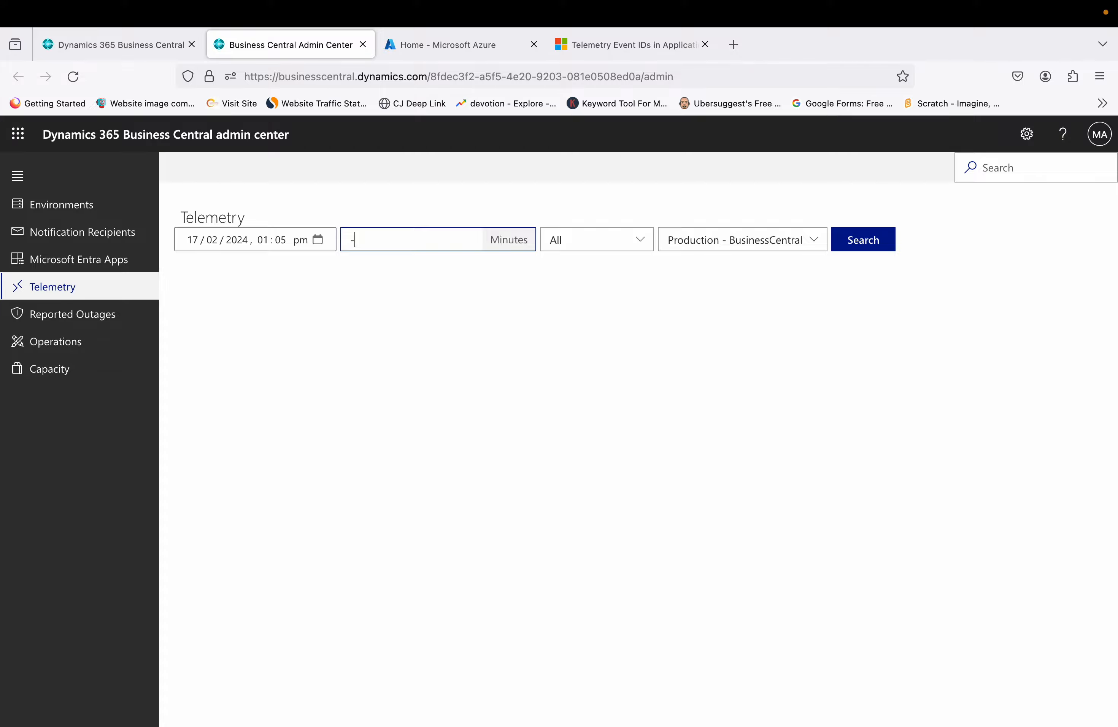
pyautogui.press('BackSpace')
pyautogui.write('+500')
pyautogui.click(870, 242)
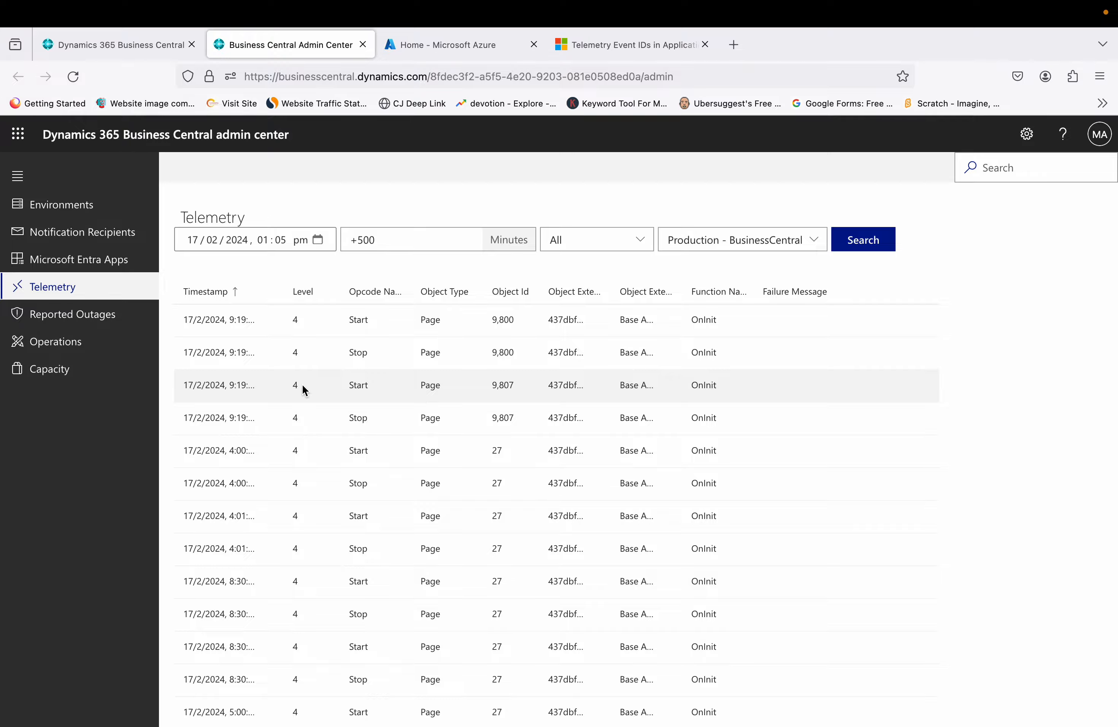
# - Widen the Object Extension Id, Object Extension Info and Function Name columns to fit their contents and review the telemetry entries
pyautogui.scroll(-1, 304, 390)
pyautogui.scroll(1, 305, 390)
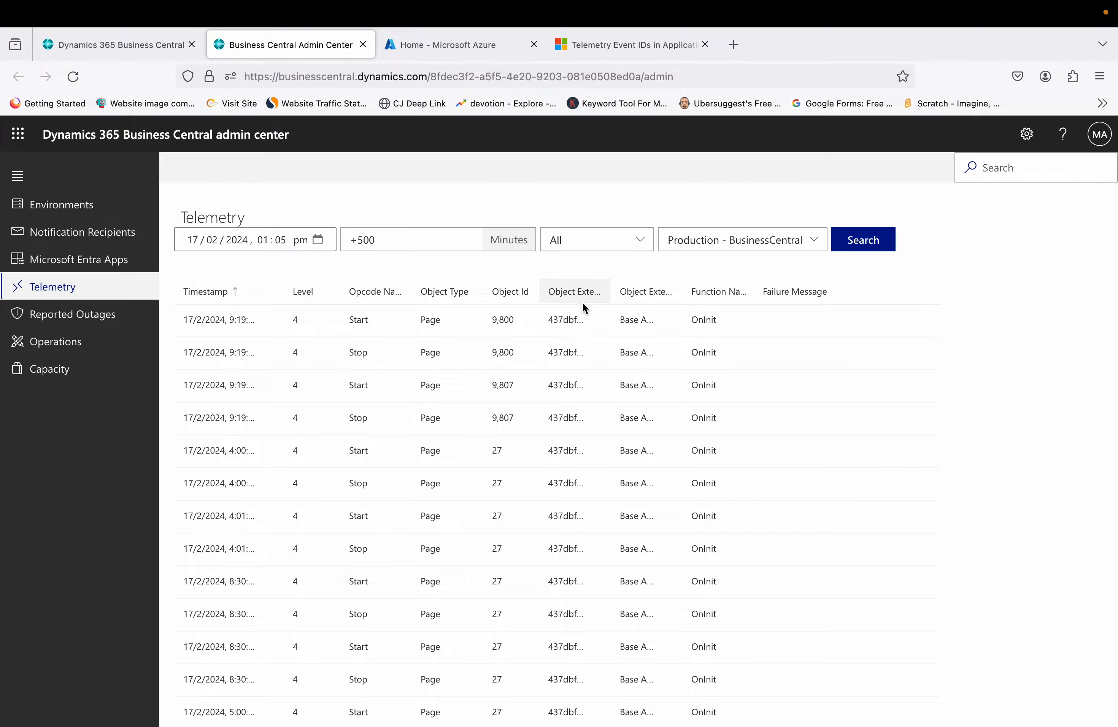
pyautogui.doubleClick(611, 292)
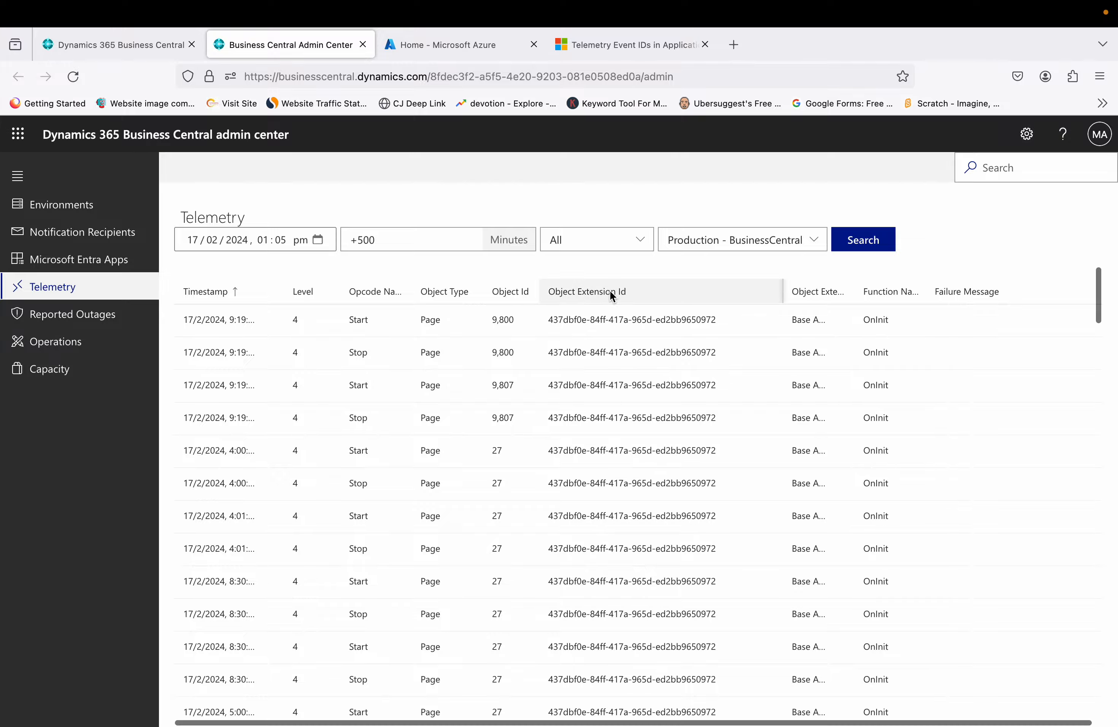
pyautogui.doubleClick(854, 291)
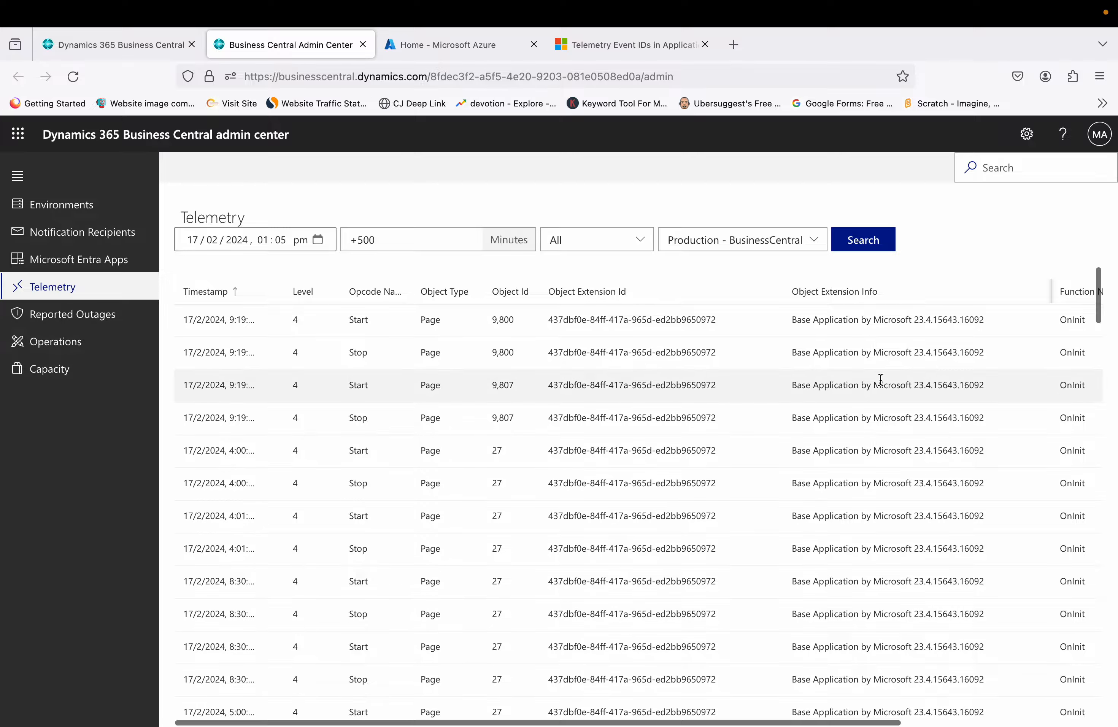
pyautogui.hscroll(5, 879, 379)
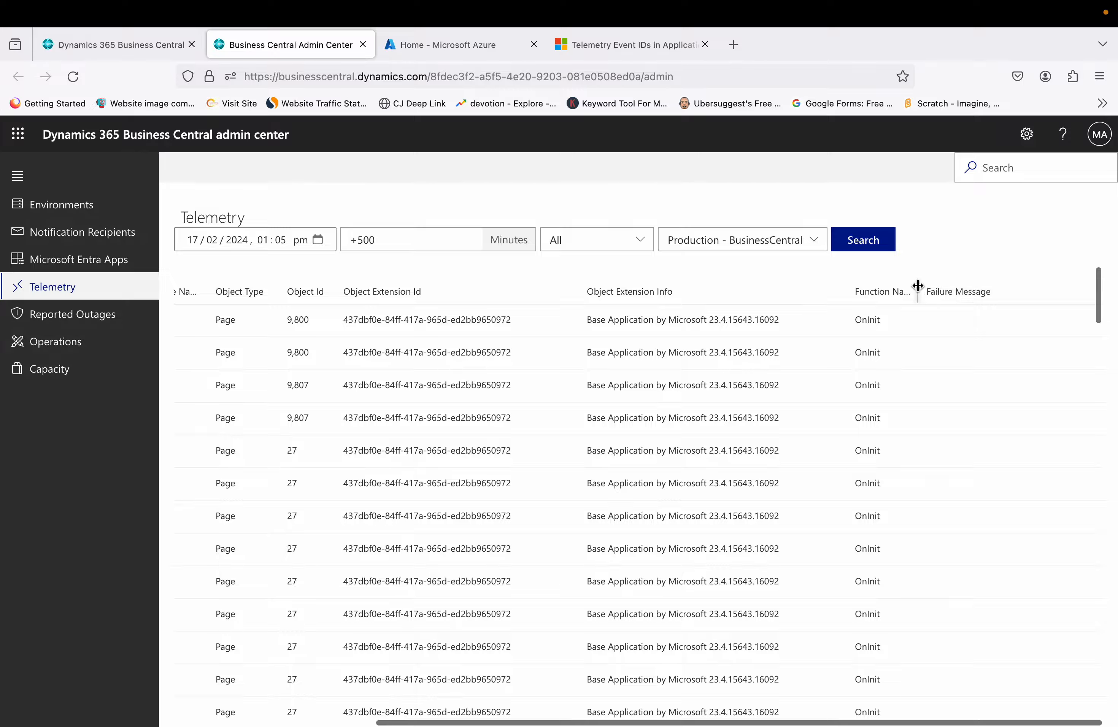
pyautogui.doubleClick(918, 289)
pyautogui.scroll(-5, 891, 555)
pyautogui.scroll(-3, 891, 555)
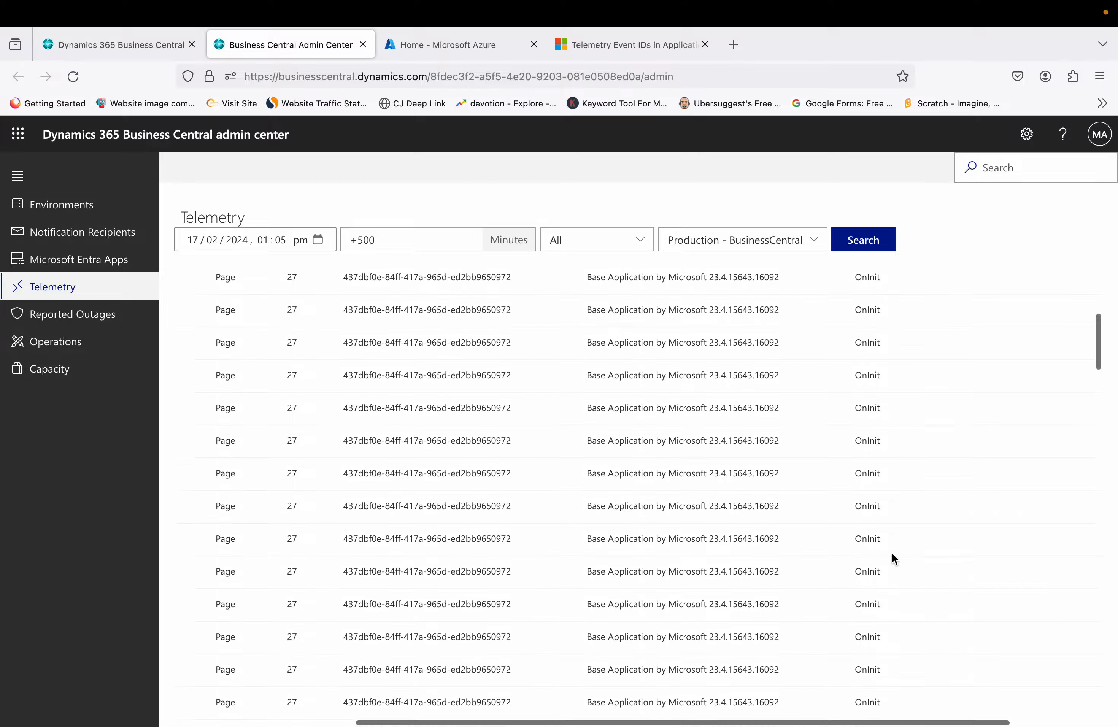
pyautogui.scroll(5, 893, 554)
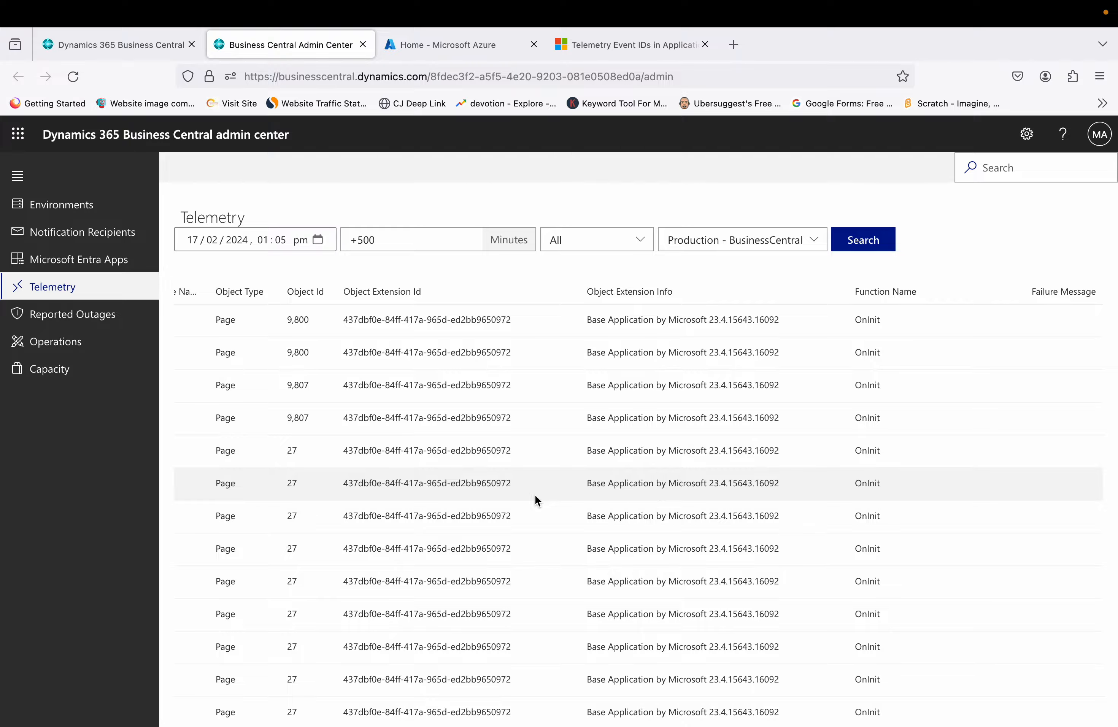
# - View the details of the Production environment and the Copilot sandbox to compare their telemetry settings
pyautogui.click(80, 213)
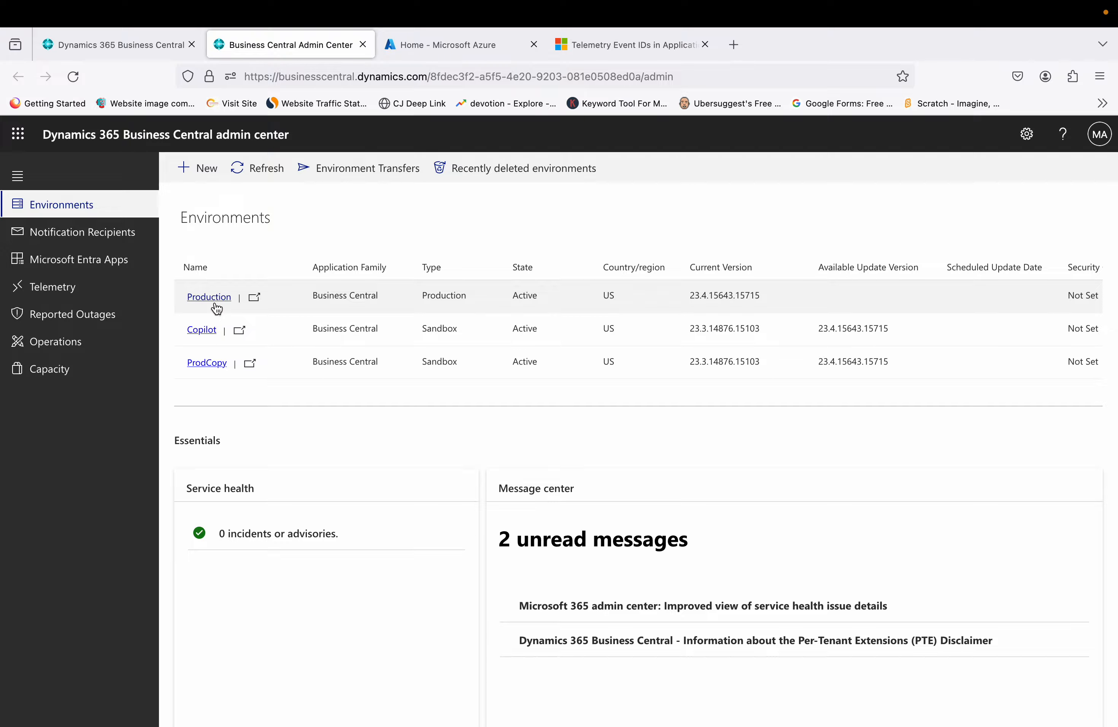
pyautogui.click(215, 302)
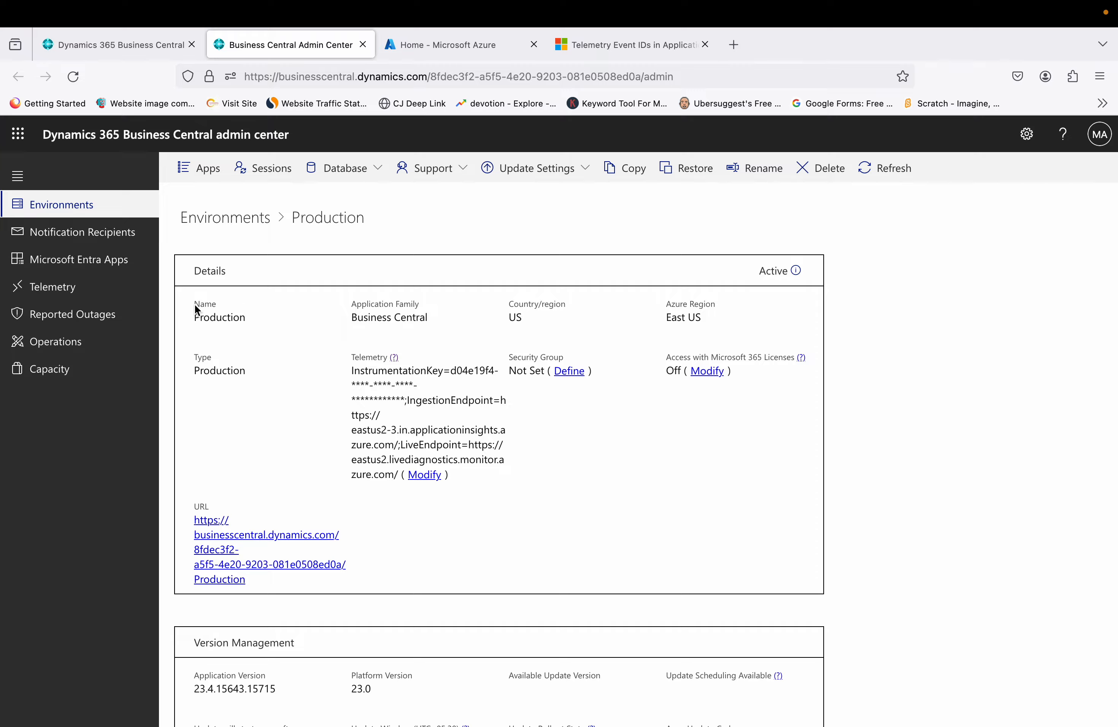
pyautogui.click(244, 221)
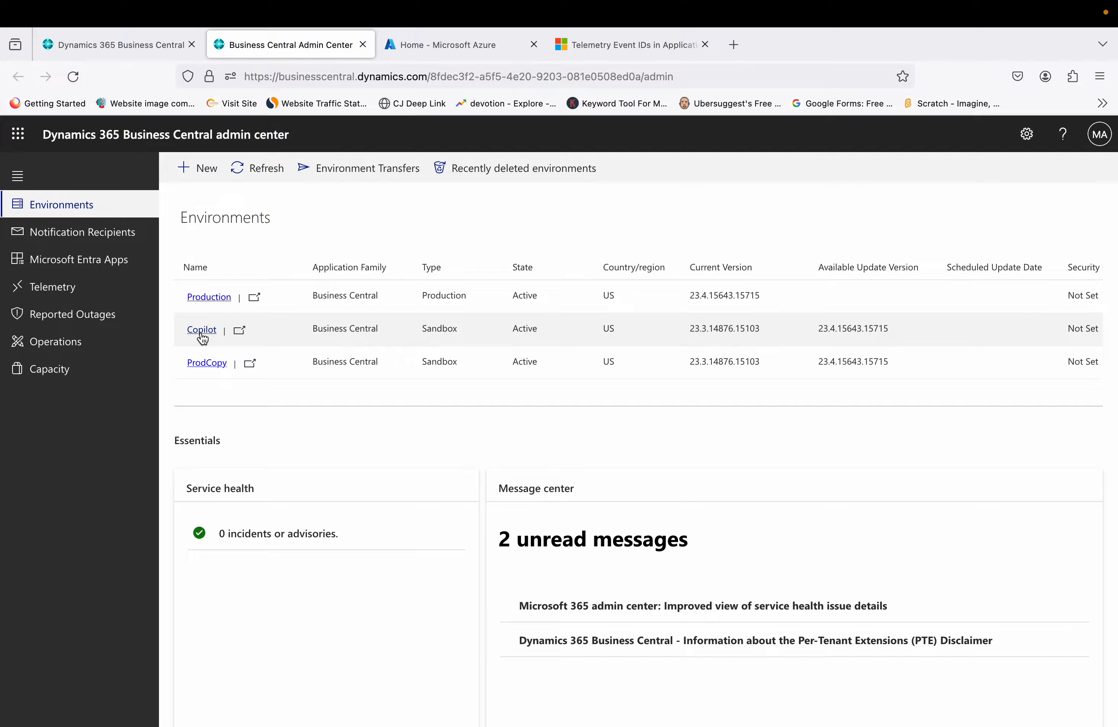
pyautogui.click(201, 330)
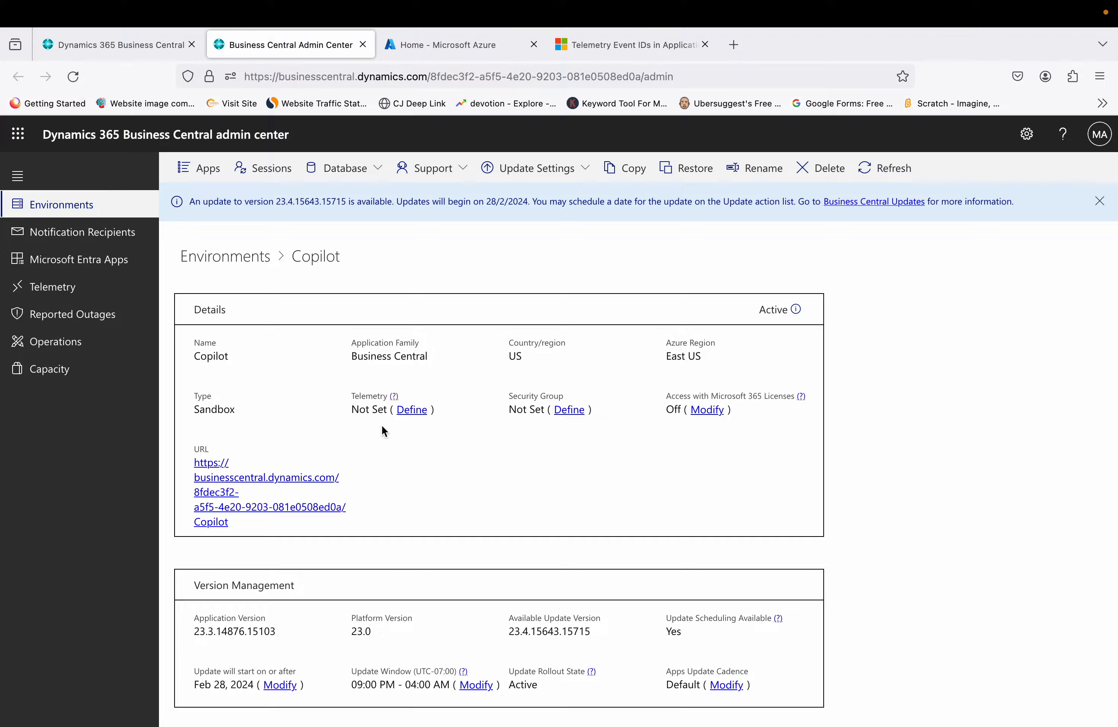
# - Switch to the Azure portal, find Application Insights, and open the D365BCInsight resource's overview, rechecking the Copilot environment's telemetry setting
pyautogui.click(444, 47)
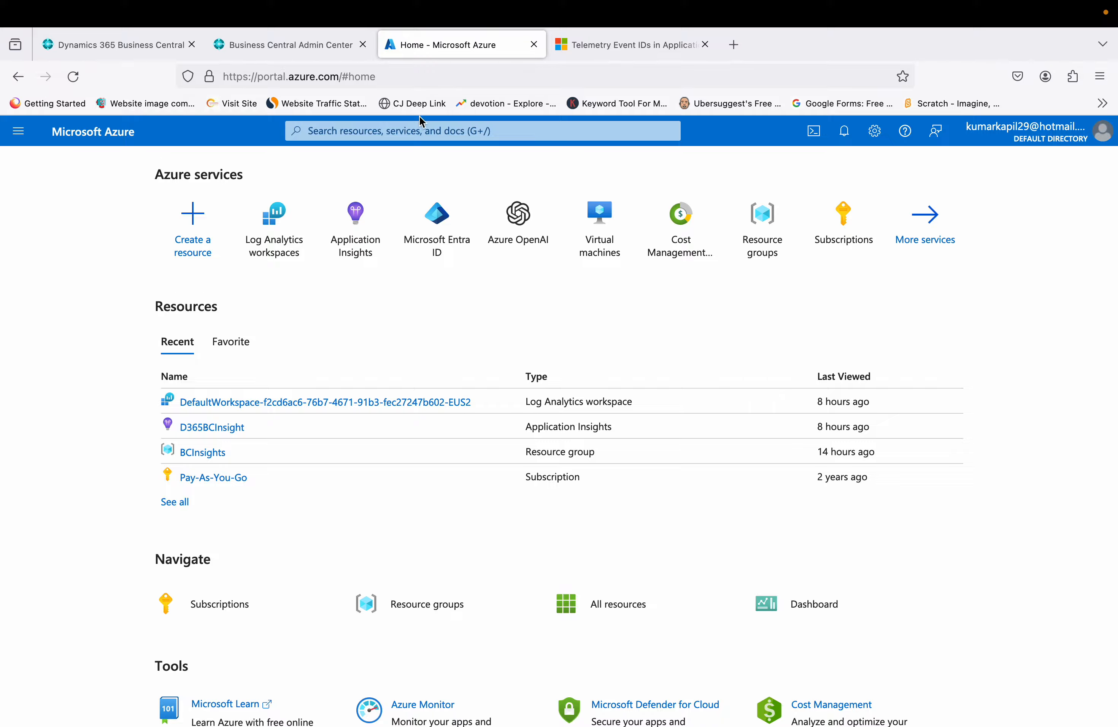
pyautogui.click(406, 135)
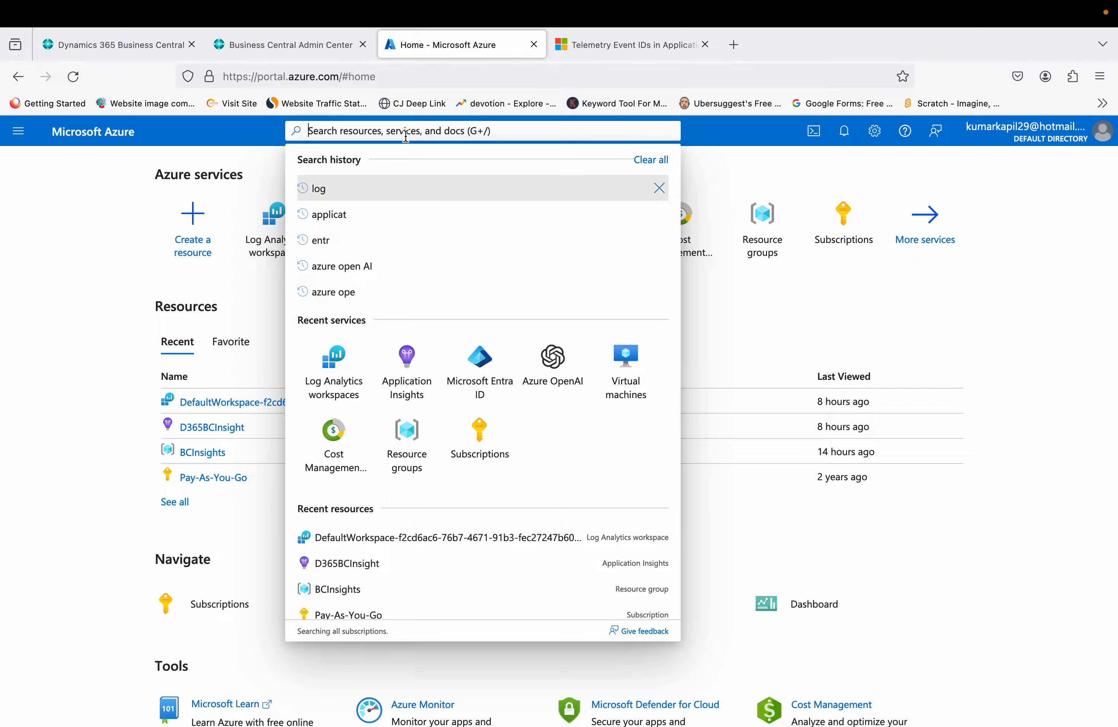
pyautogui.write('appl')
pyautogui.press('Down')
pyautogui.press('Down')
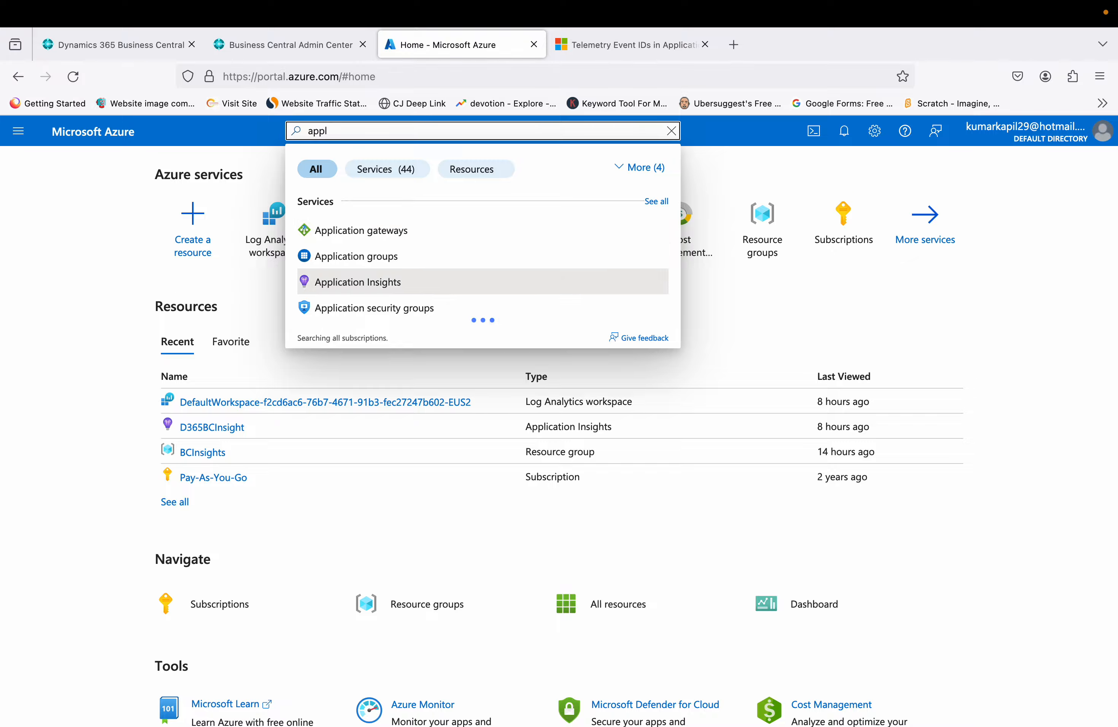
pyautogui.press('Return')
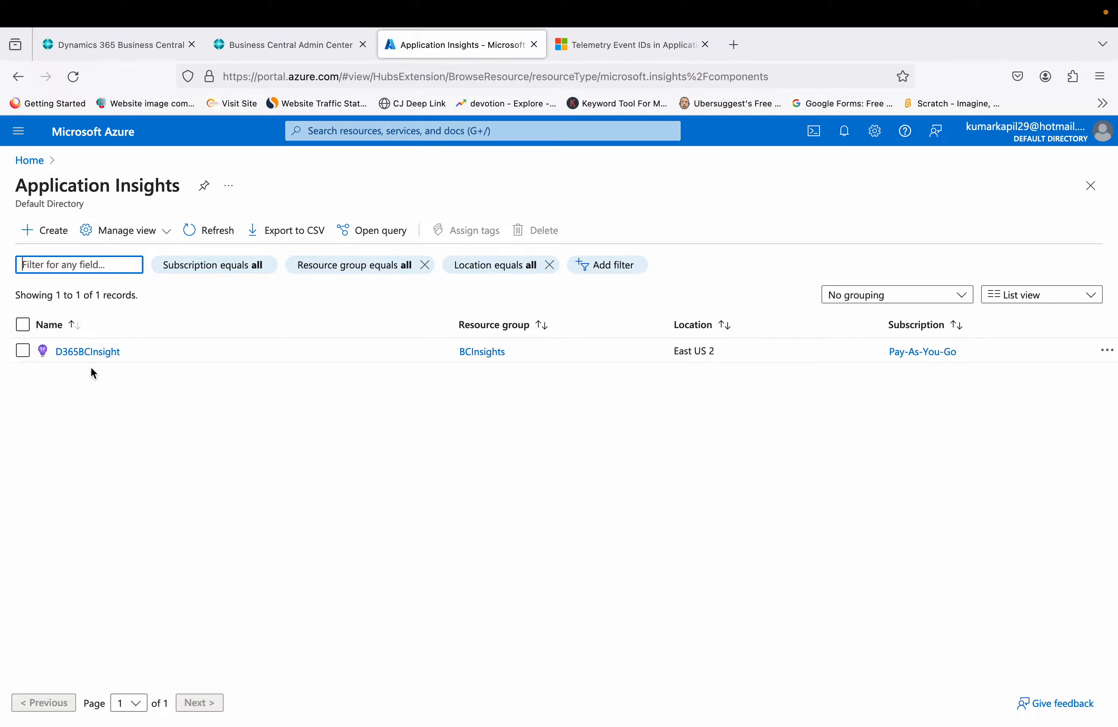
pyautogui.click(91, 351)
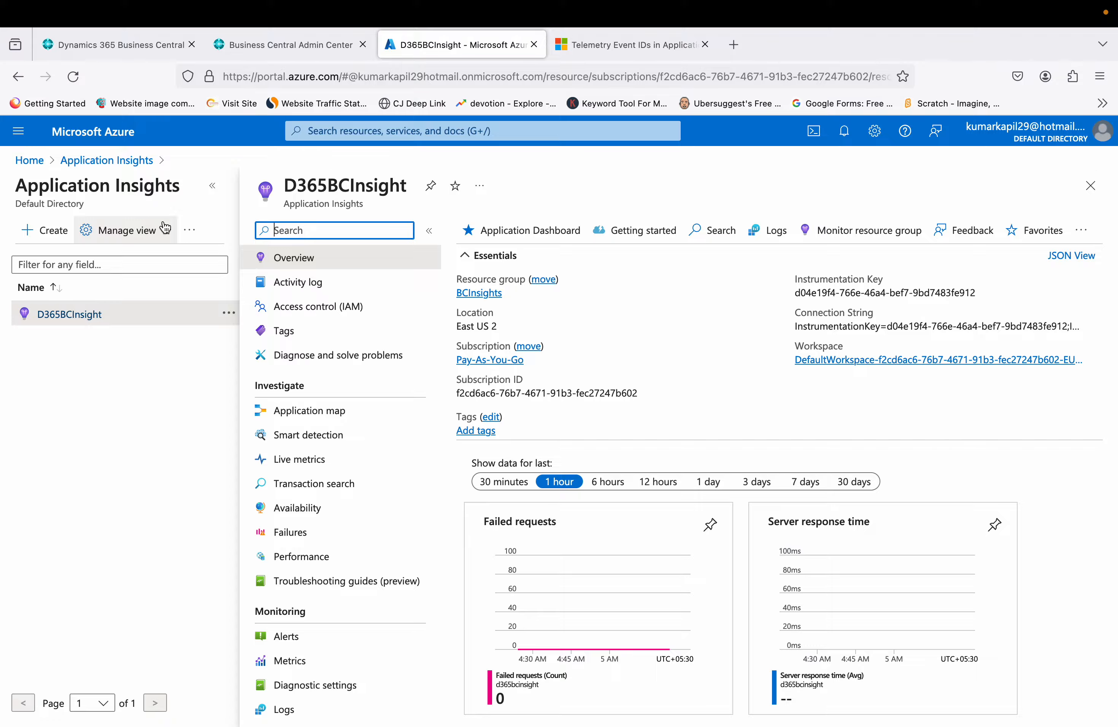
pyautogui.click(252, 45)
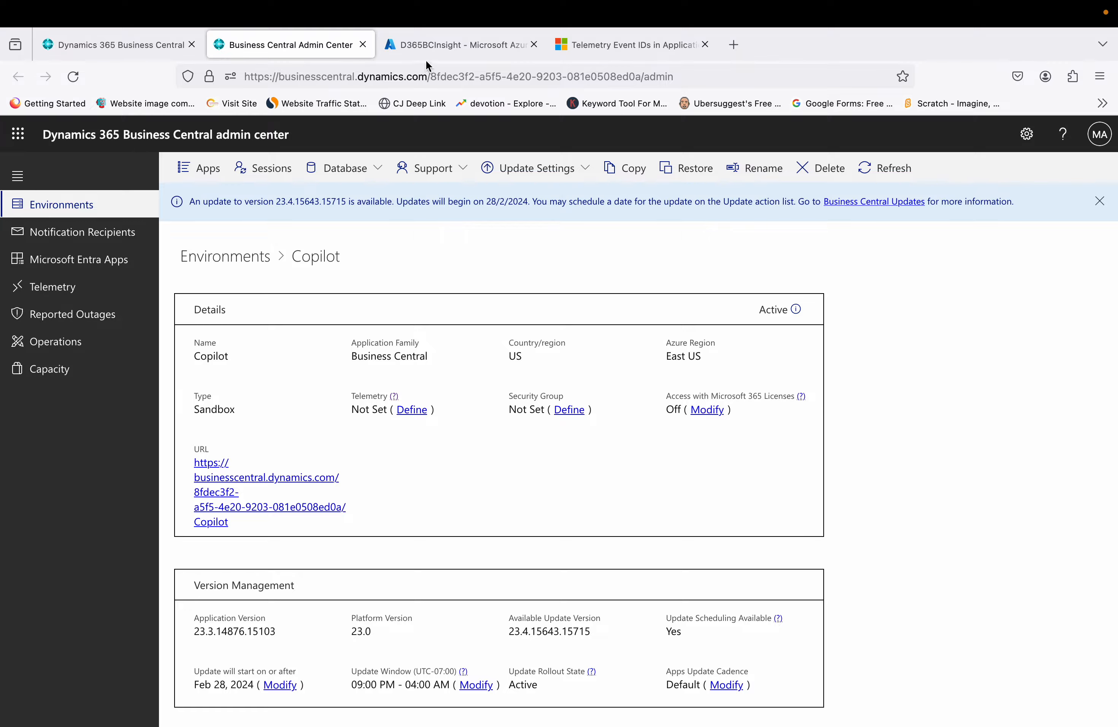
pyautogui.click(425, 43)
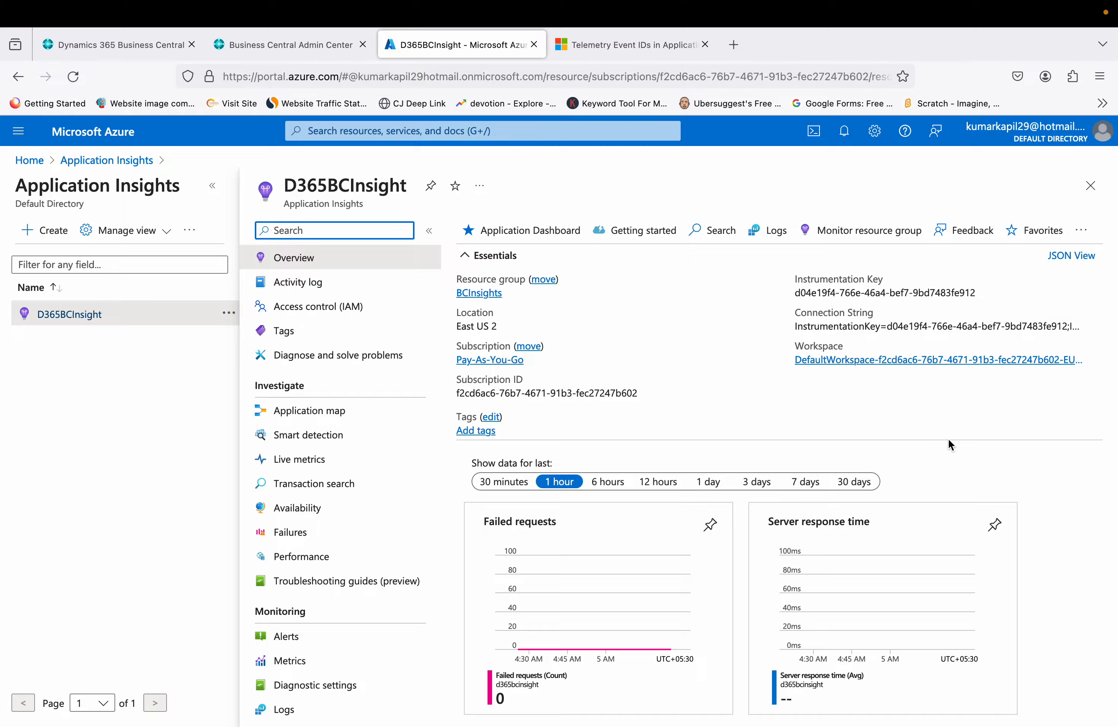
# - Close the D365BCInsight overview and start creating an Application Insights resource in the BCInsights resource group
pyautogui.click(1090, 185)
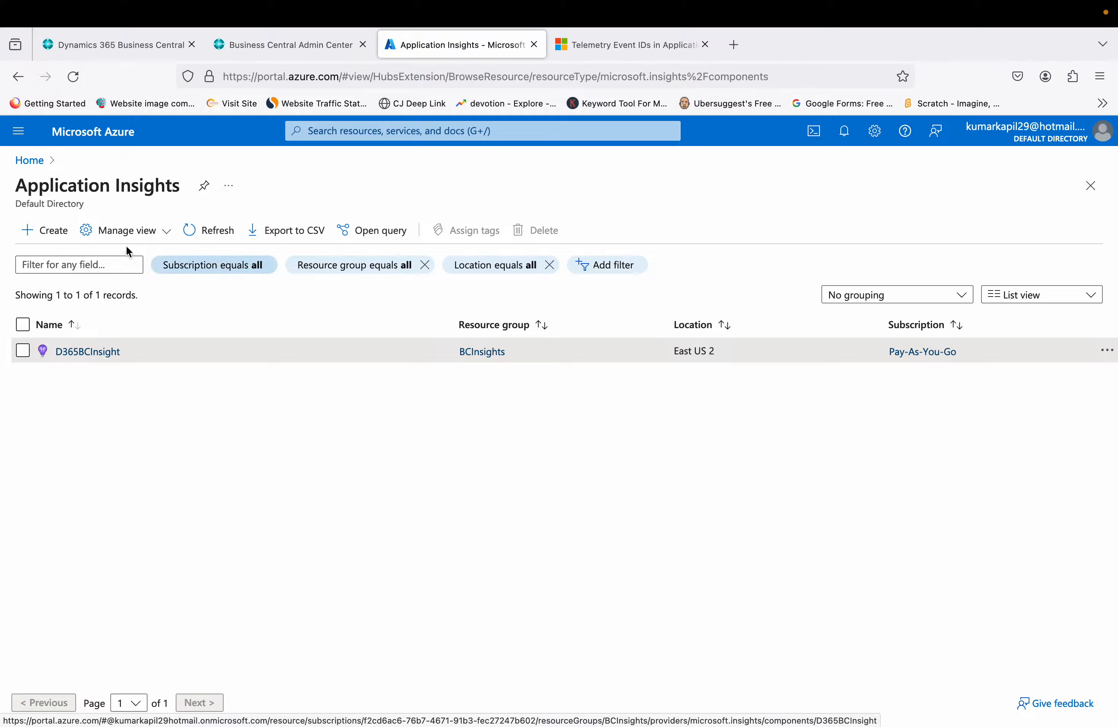
pyautogui.click(43, 237)
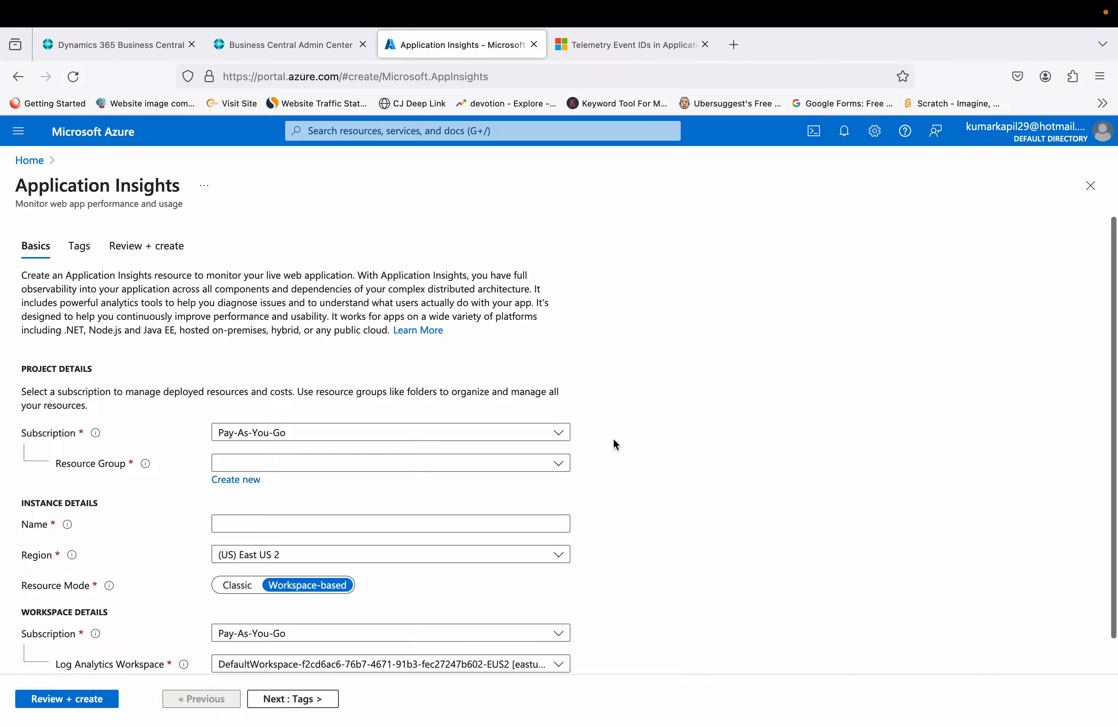
pyautogui.scroll(-2, 615, 440)
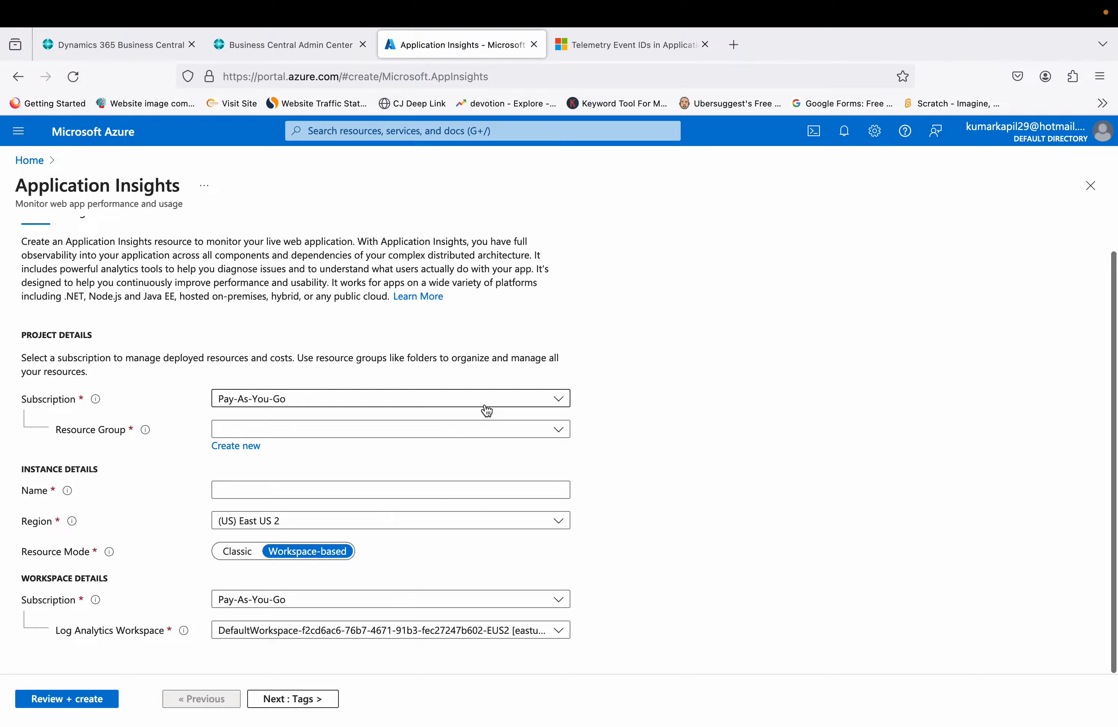
pyautogui.click(432, 438)
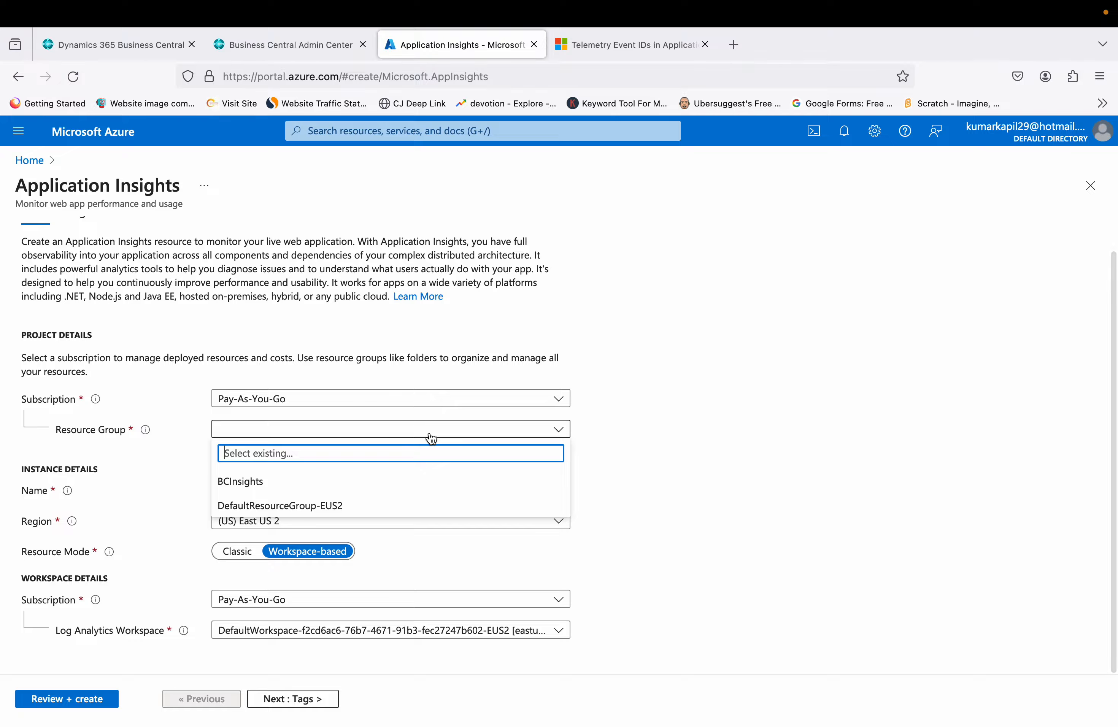
pyautogui.click(279, 482)
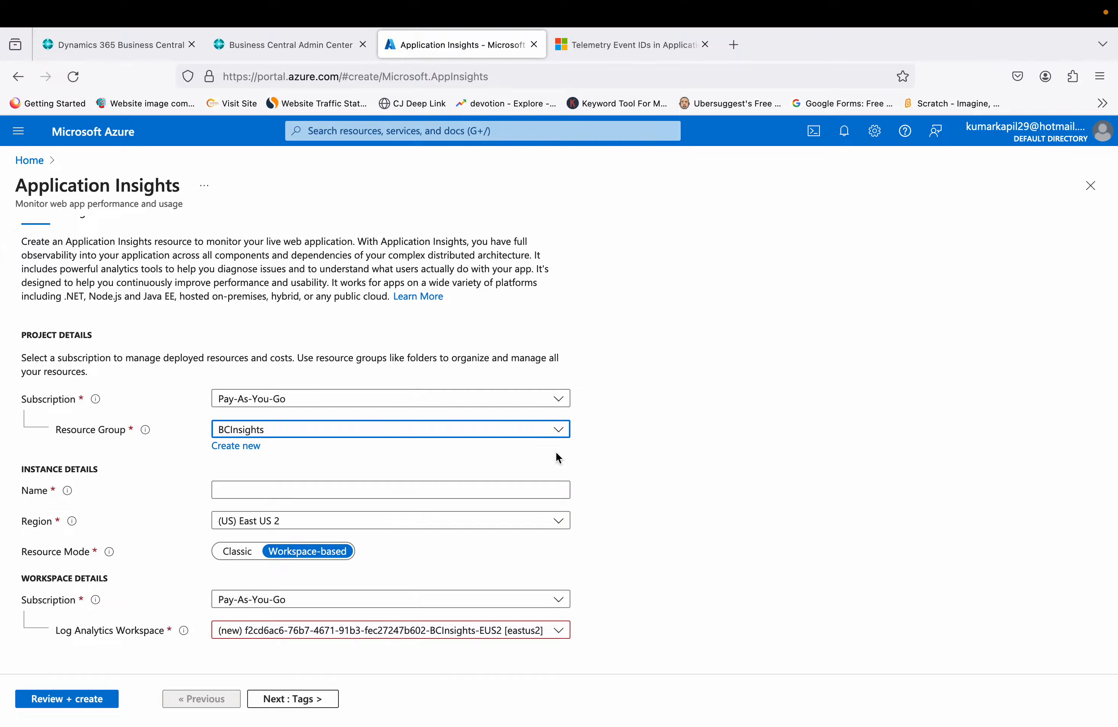
# - Name the new Application Insights resource D365BCTest, review its settings and create it
pyautogui.click(439, 486)
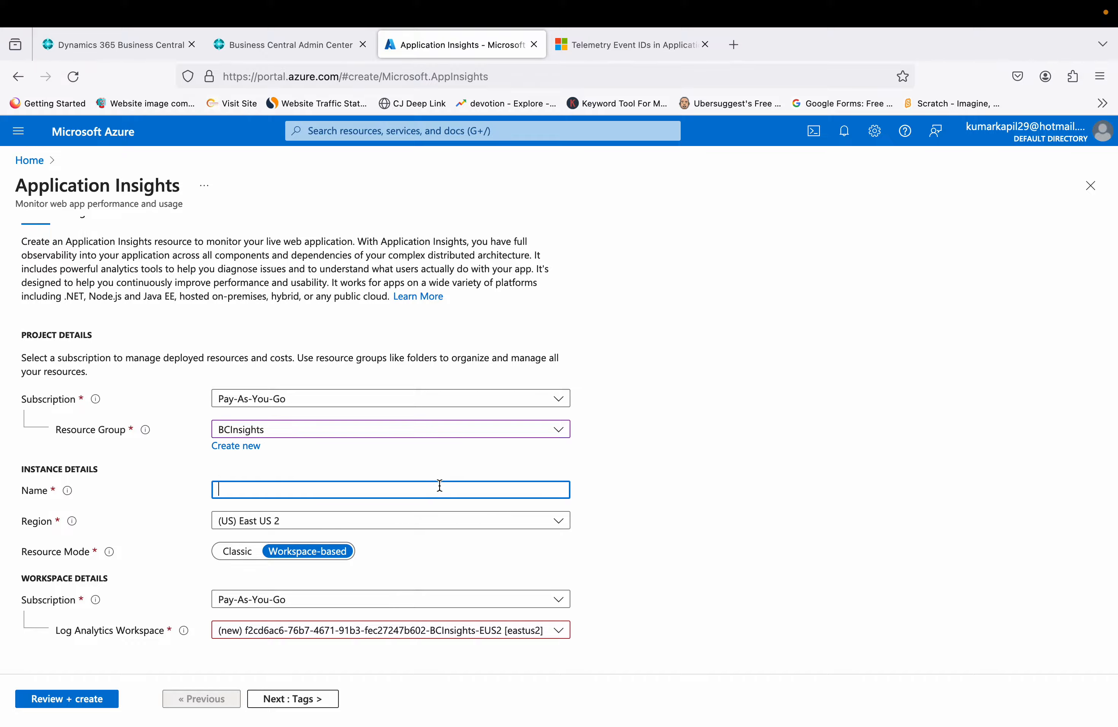
pyautogui.write('D')
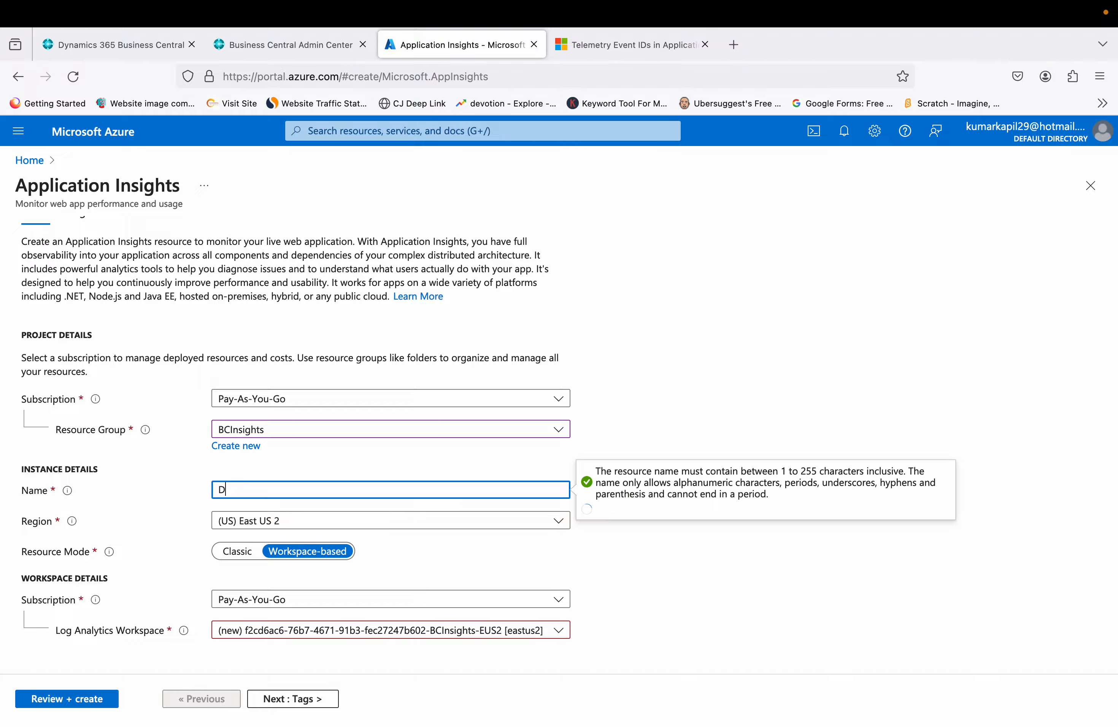
pyautogui.write('365B')
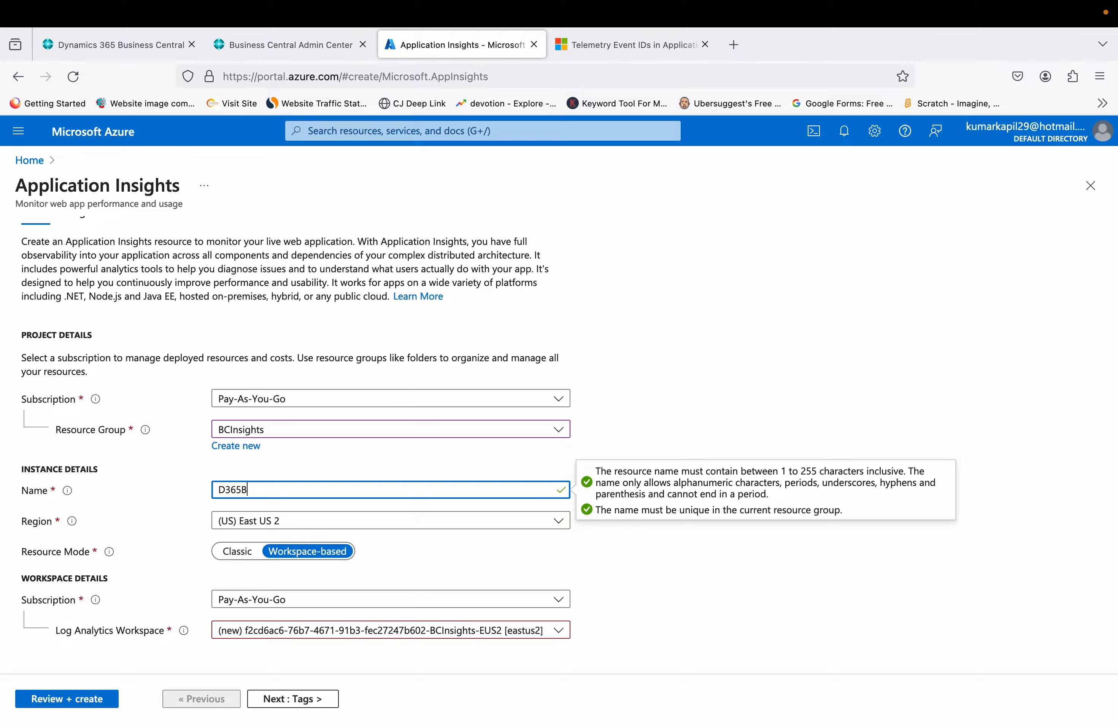
pyautogui.write('CTest')
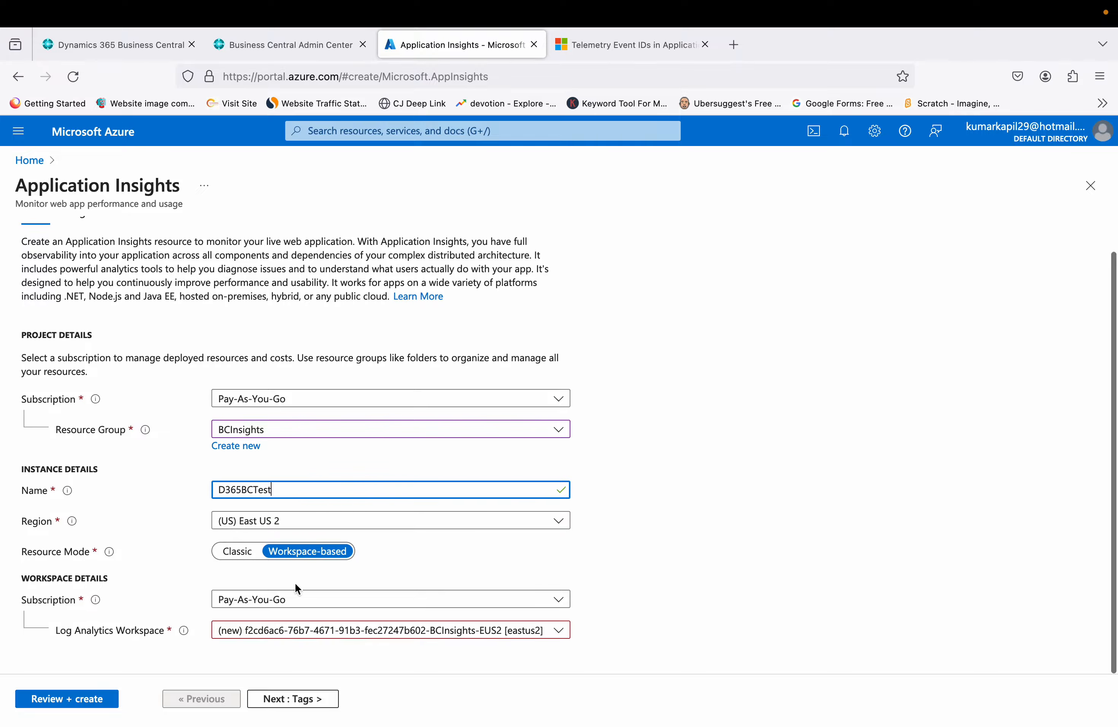
pyautogui.click(98, 699)
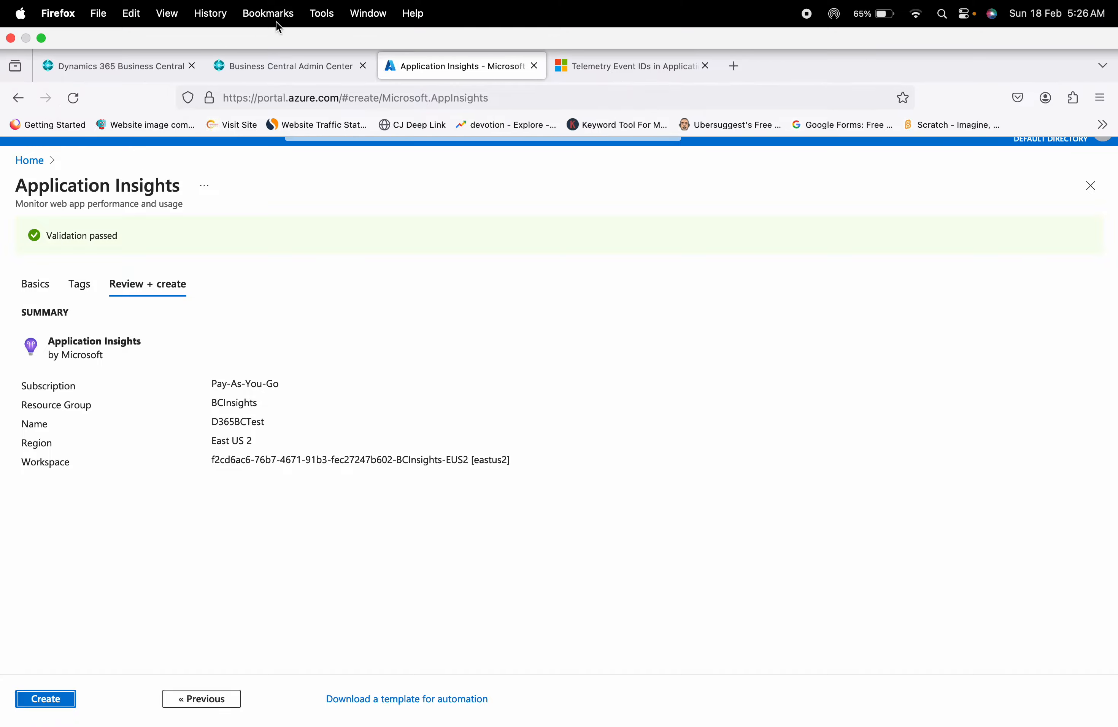
pyautogui.click(22, 703)
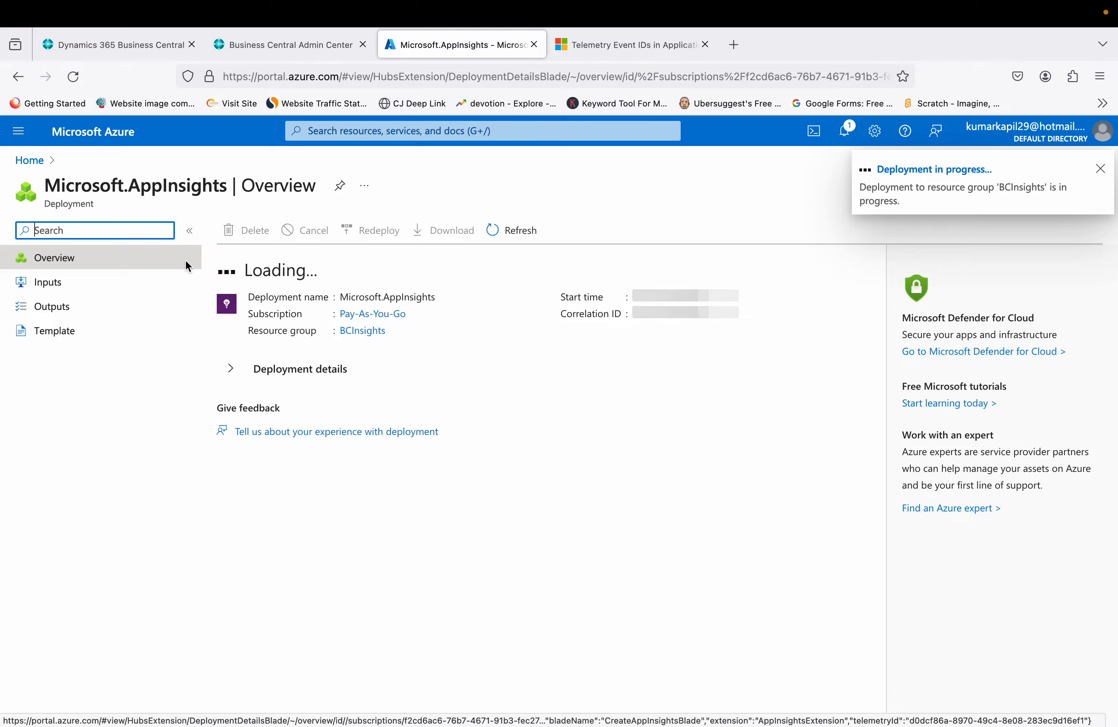
# - Return to the Application Insights list, open the D365BCInsight resource and copy its connection string
pyautogui.click(47, 165)
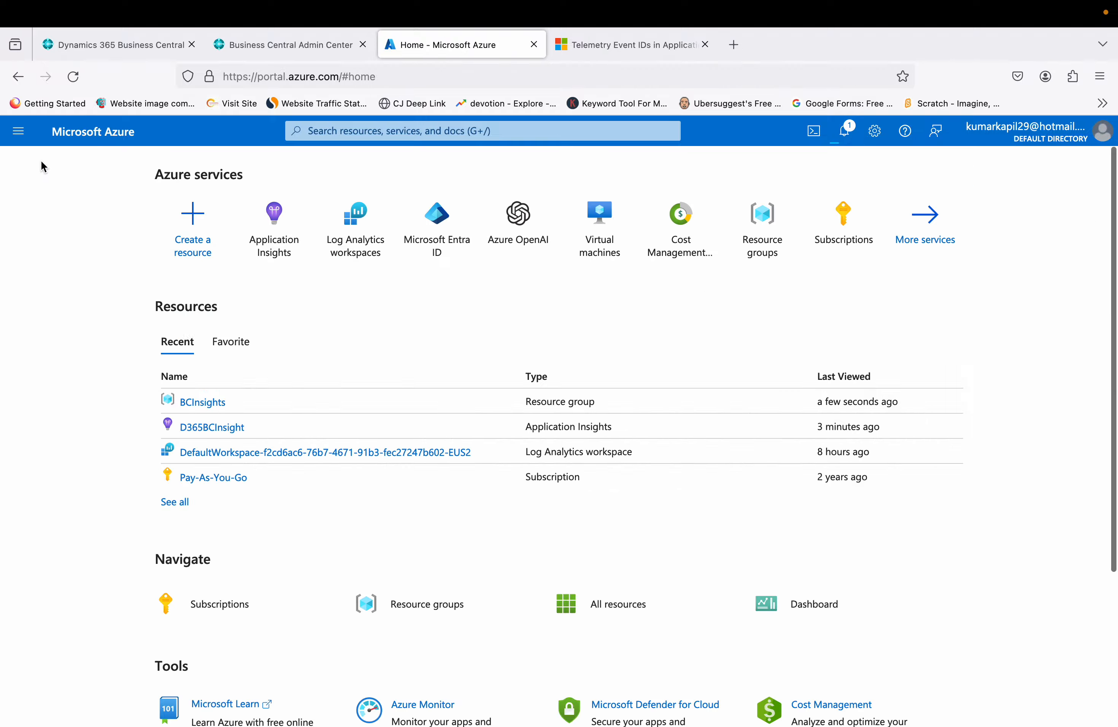
pyautogui.click(281, 248)
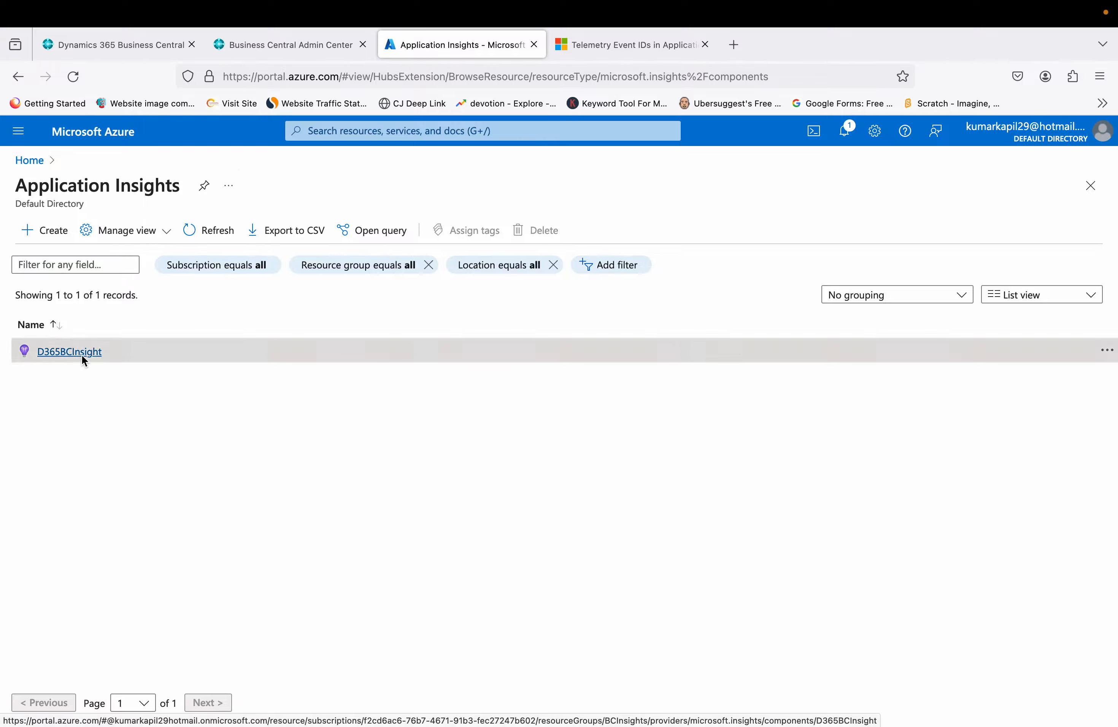
pyautogui.click(84, 359)
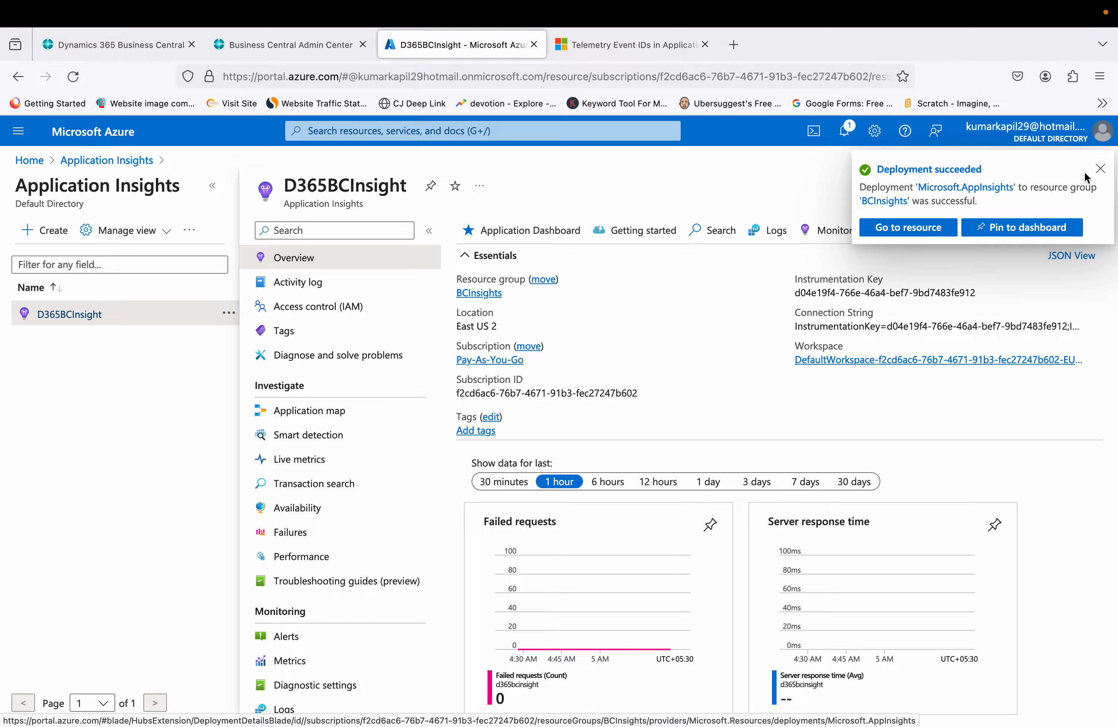
pyautogui.click(1100, 170)
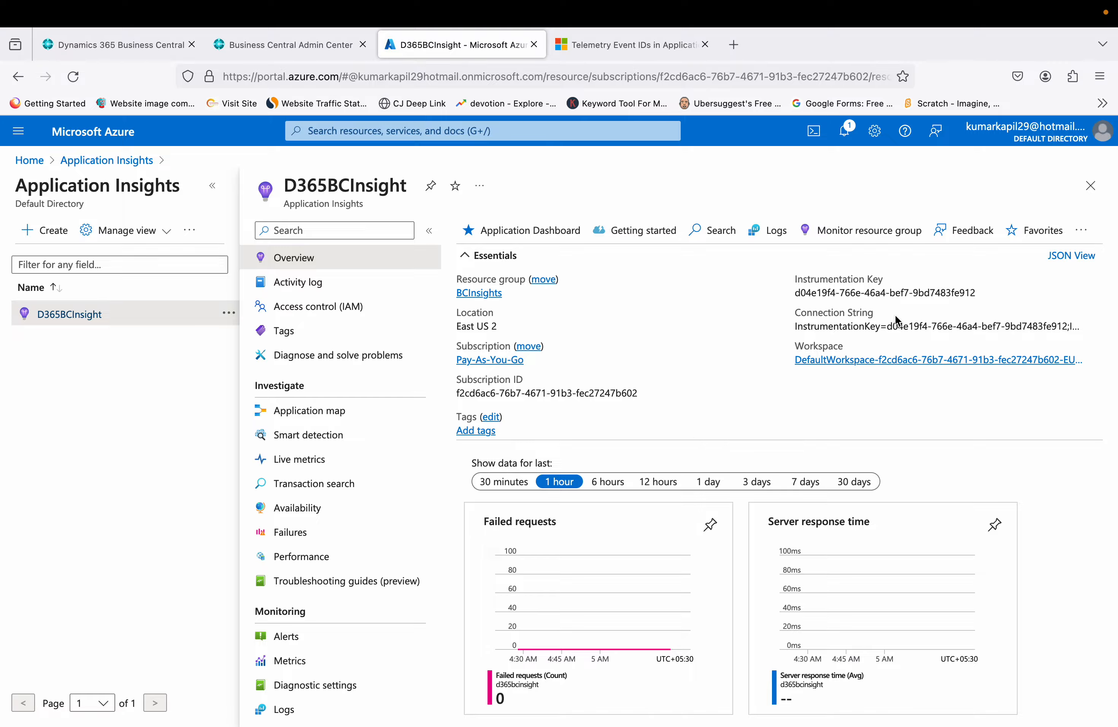
pyautogui.click(1093, 326)
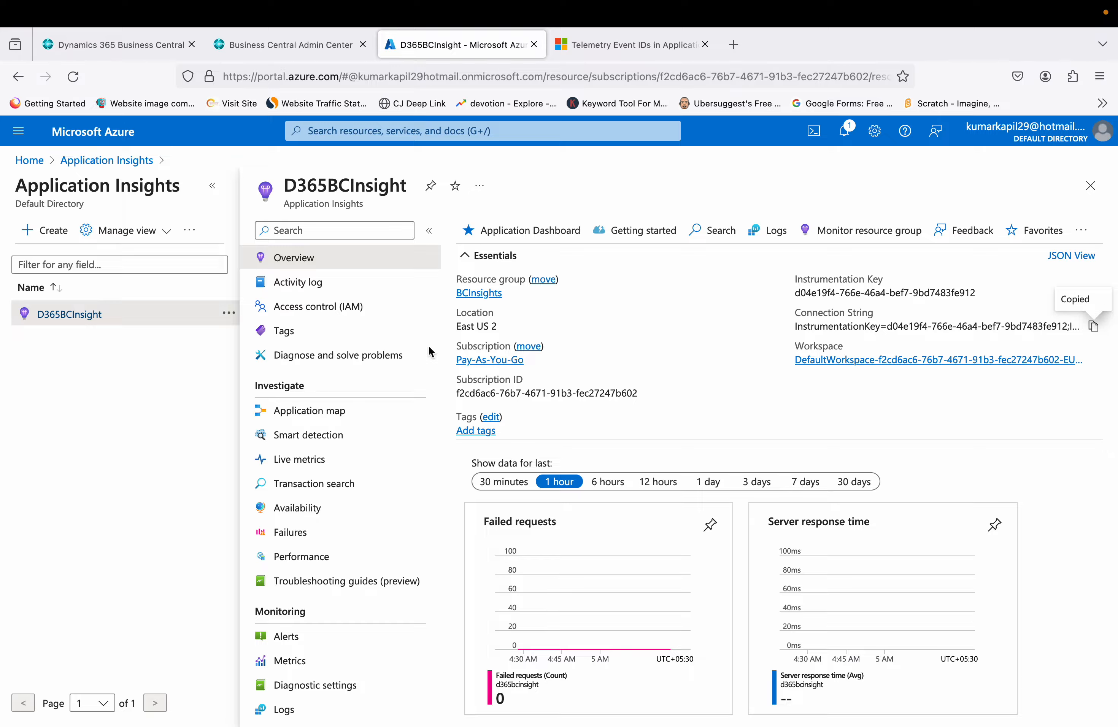
# - Switch to the Business Central admin center, enable telemetry for the Copilot environment with the copied Application Insights connection string, save, and return to the environments list
pyautogui.click(241, 48)
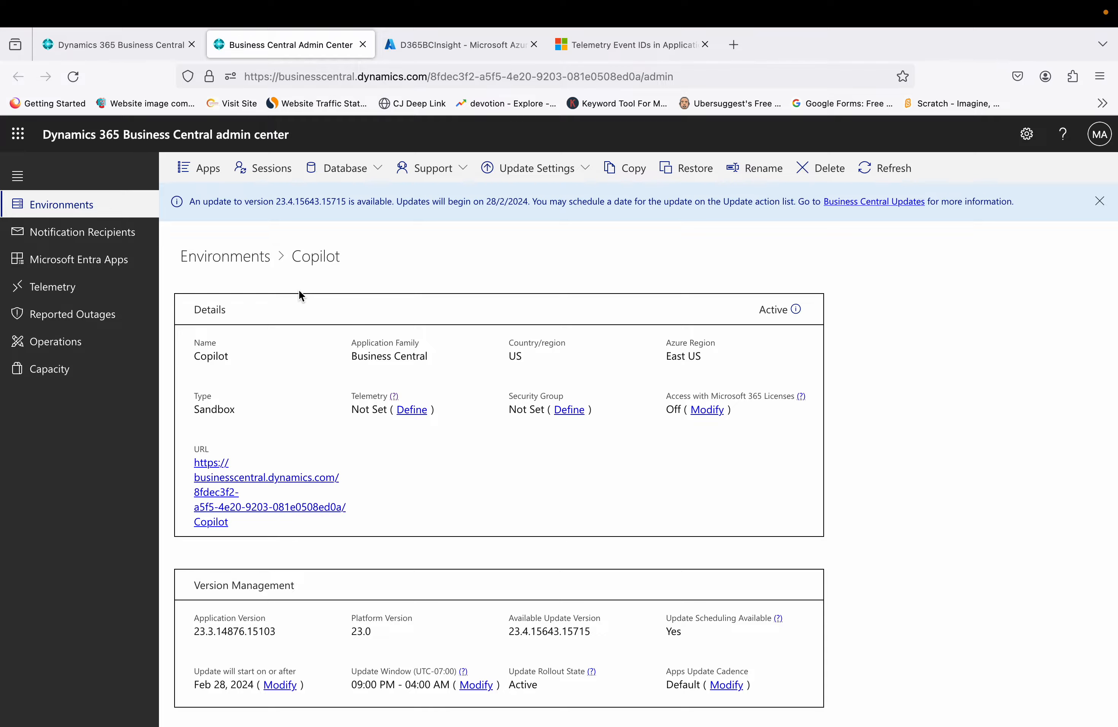
pyautogui.click(411, 414)
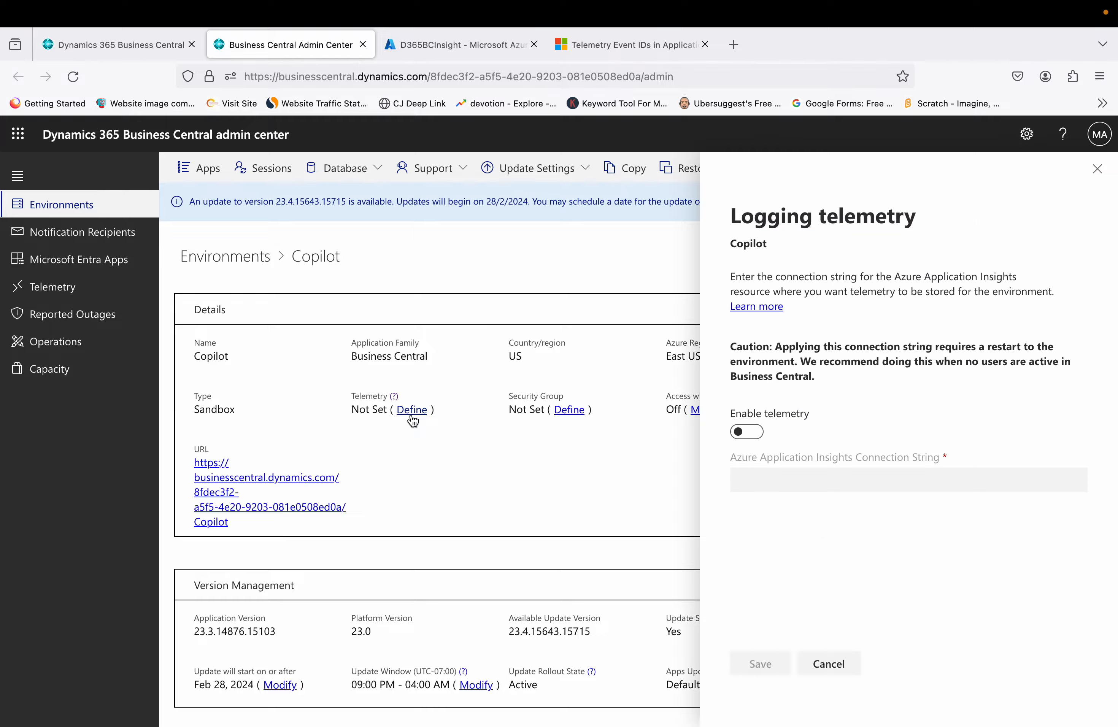
pyautogui.click(749, 433)
pyautogui.click(791, 479)
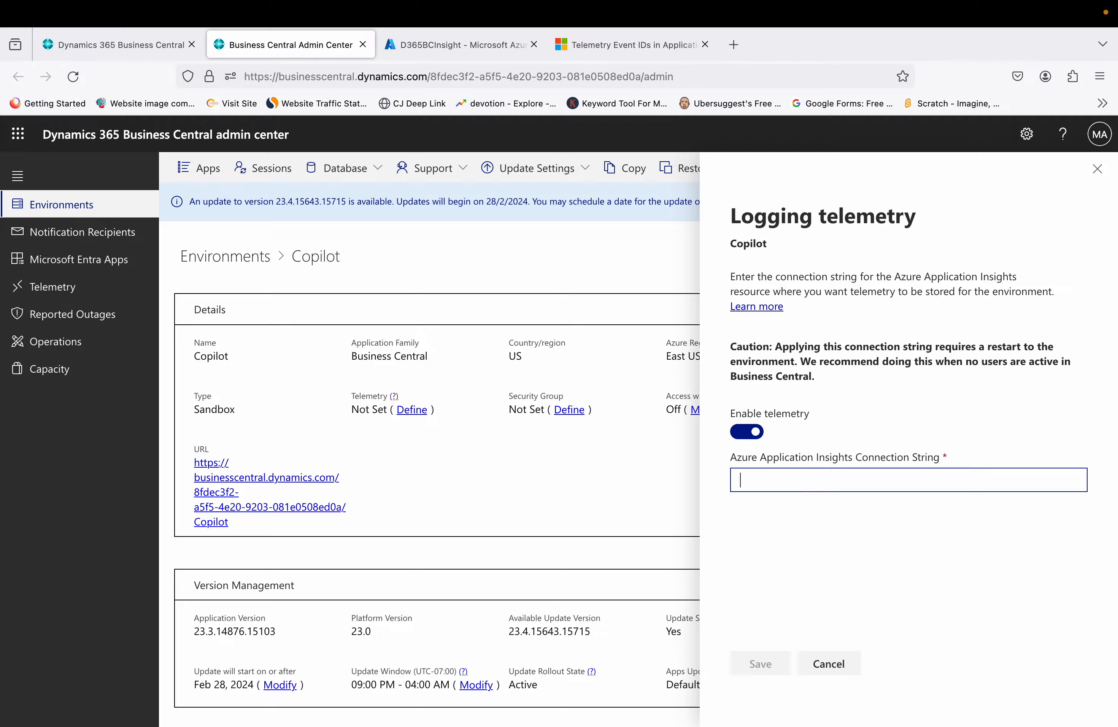
pyautogui.press('super+v')
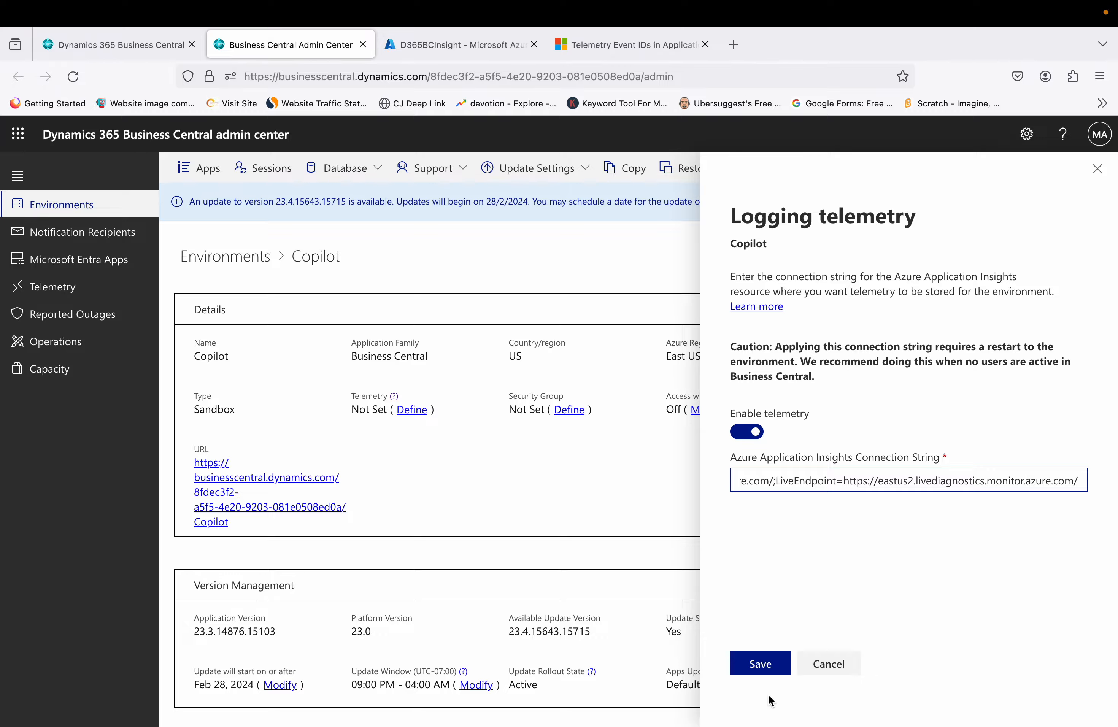
pyautogui.click(761, 666)
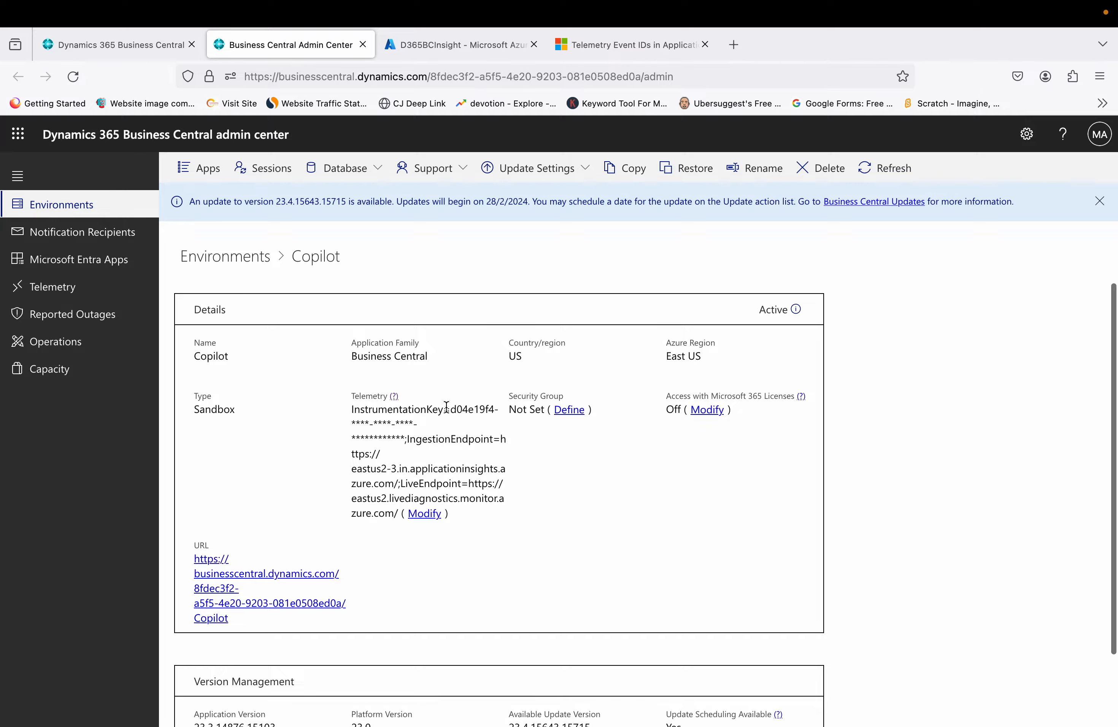
pyautogui.moveTo(397, 400)
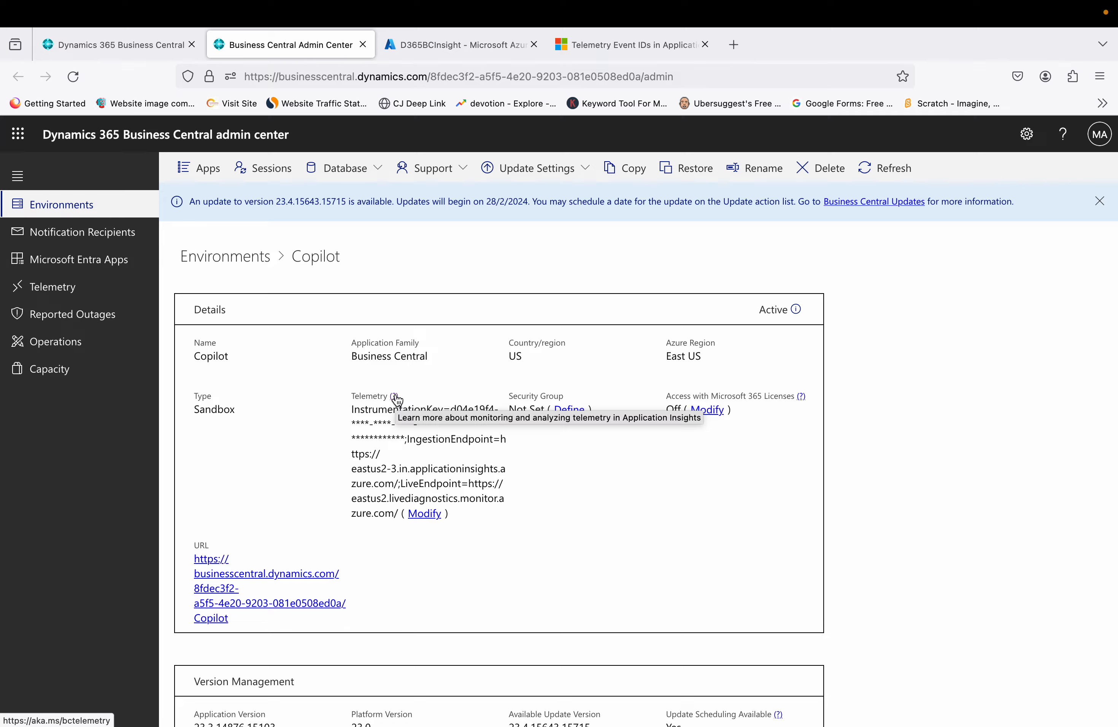
pyautogui.click(104, 206)
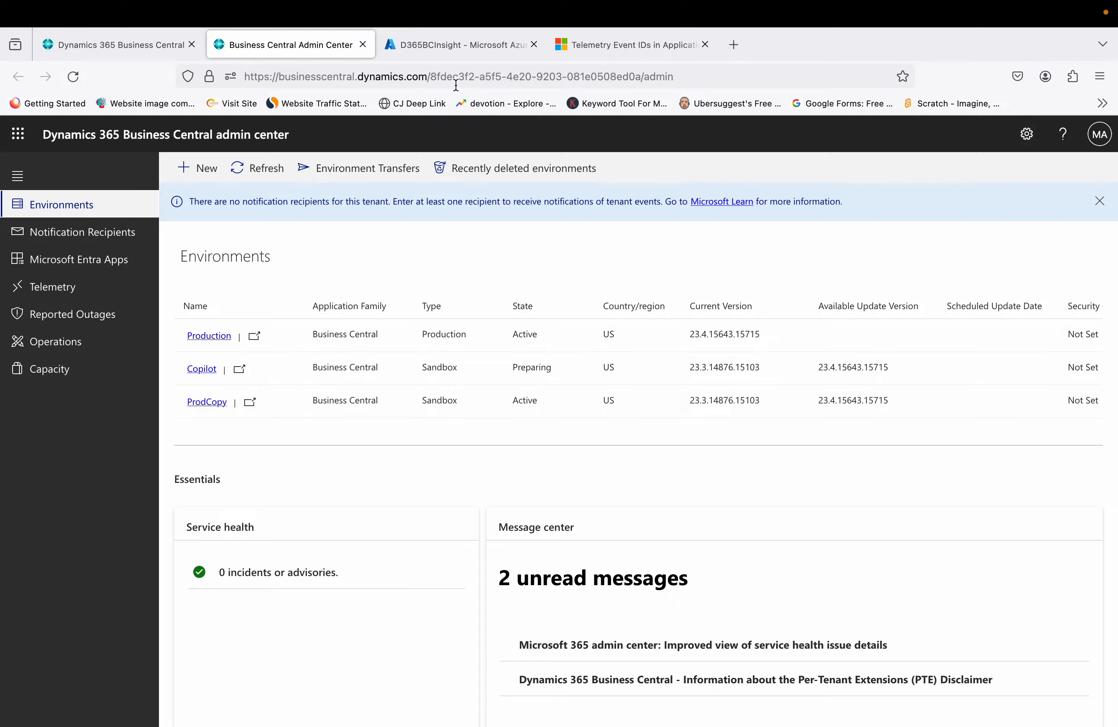
# - Switch to the other tenant's admin center in Chrome, enable telemetry for its Production environment, paste the Application Insights connection string and save
pyautogui.hotkey('ctrl', 'Right')
pyautogui.hotkey('ctrl', 'Right')
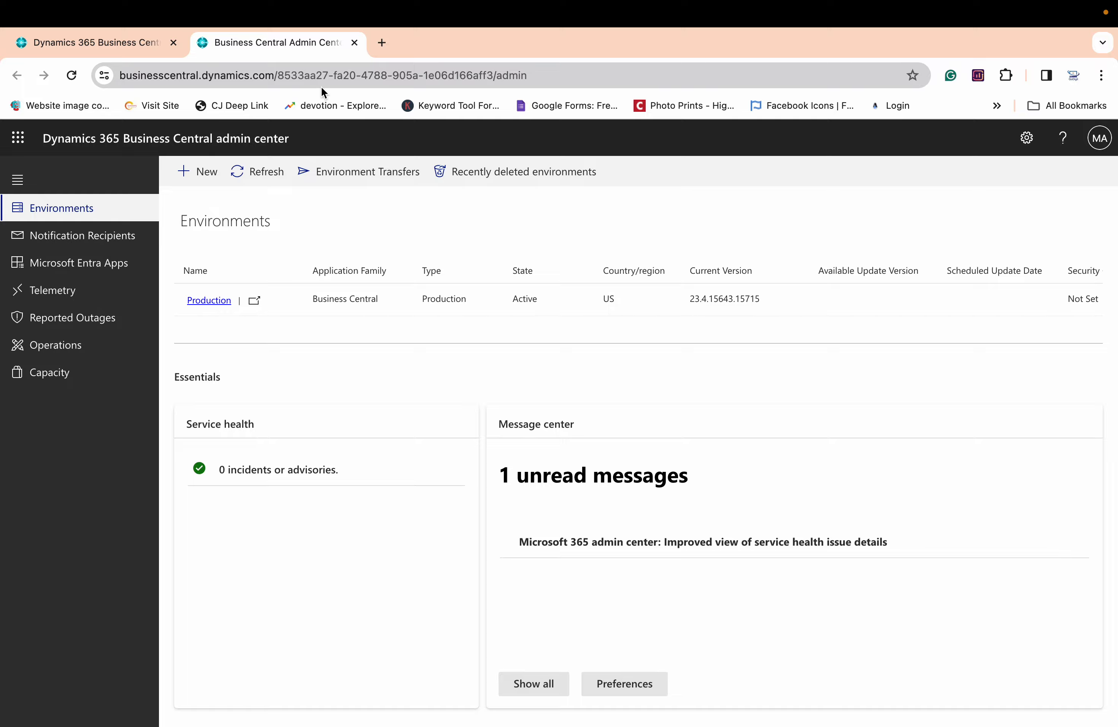
pyautogui.click(208, 301)
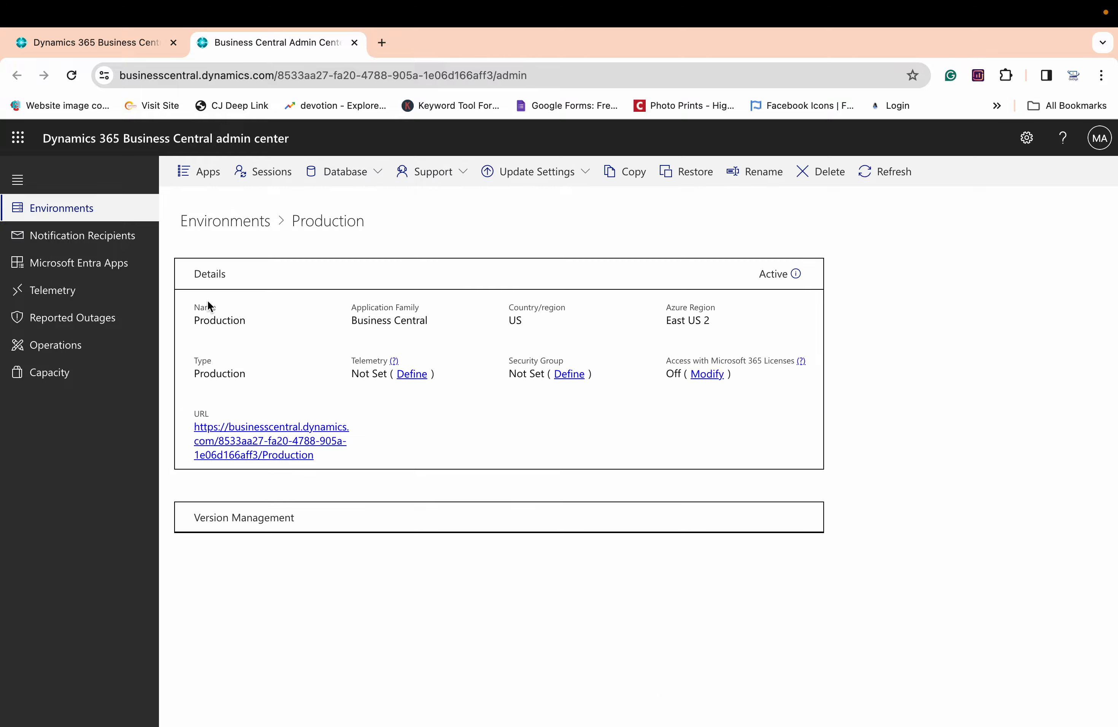
pyautogui.click(419, 375)
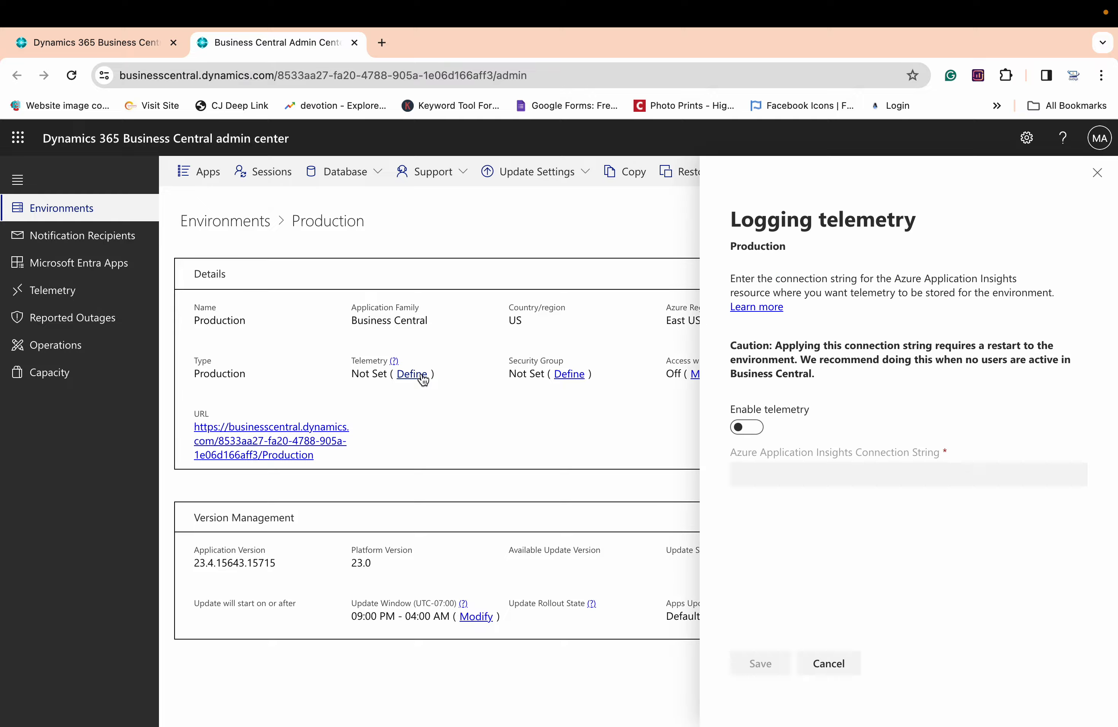
pyautogui.click(747, 427)
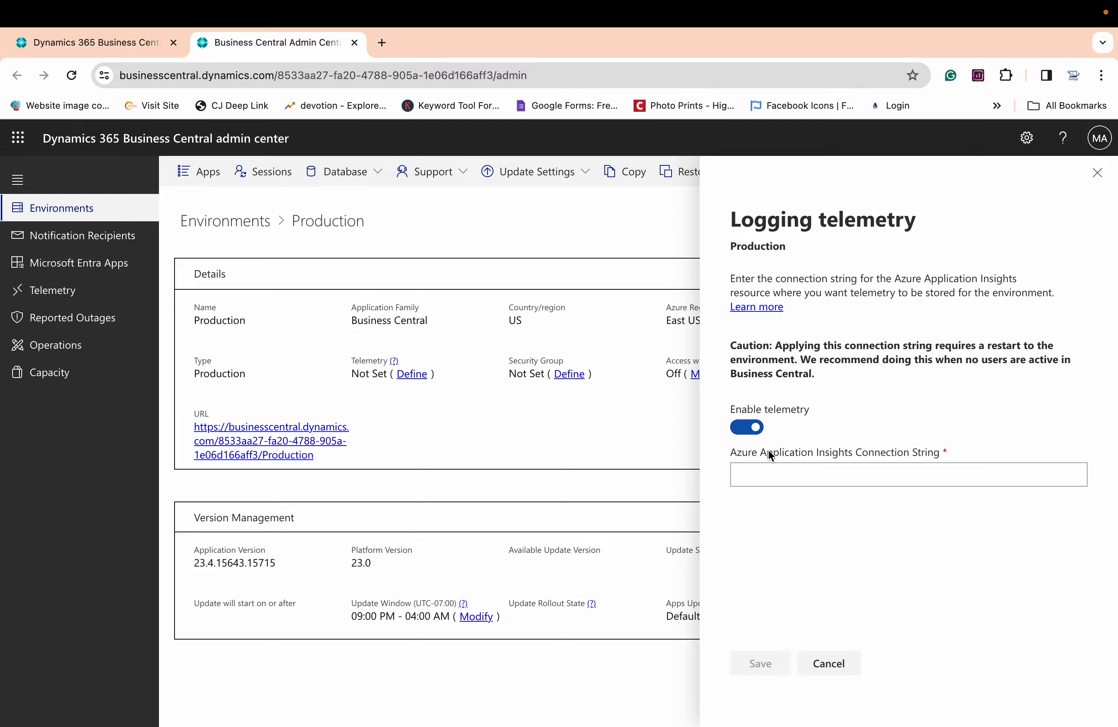
pyautogui.press('super+v')
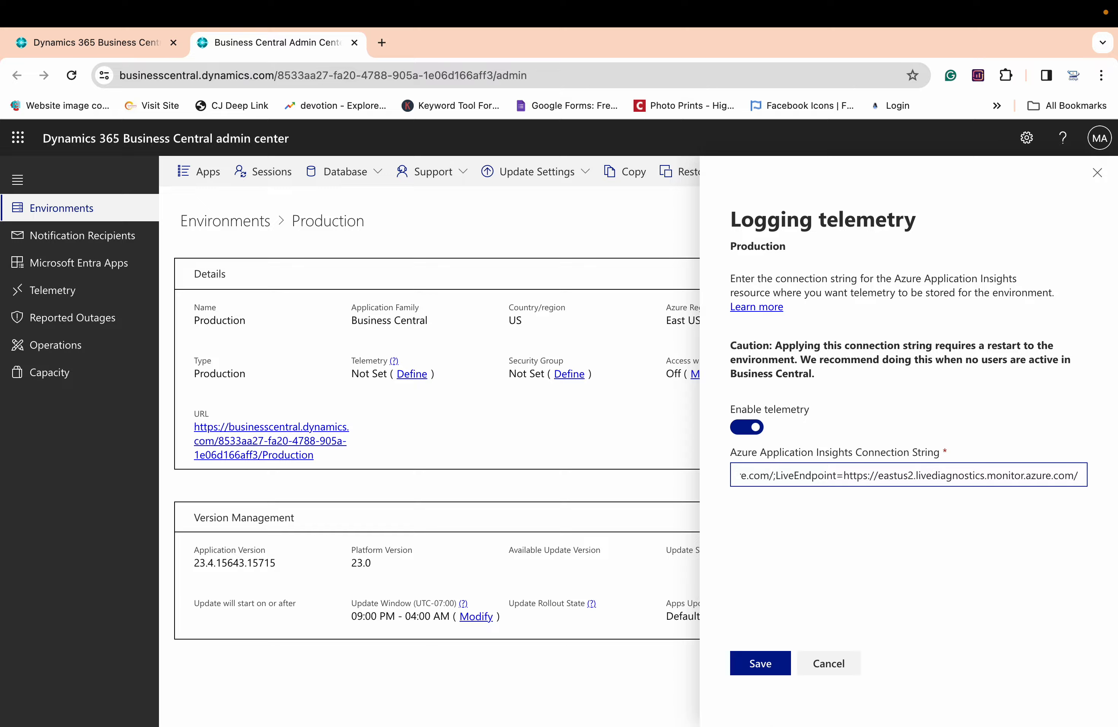
pyautogui.click(772, 664)
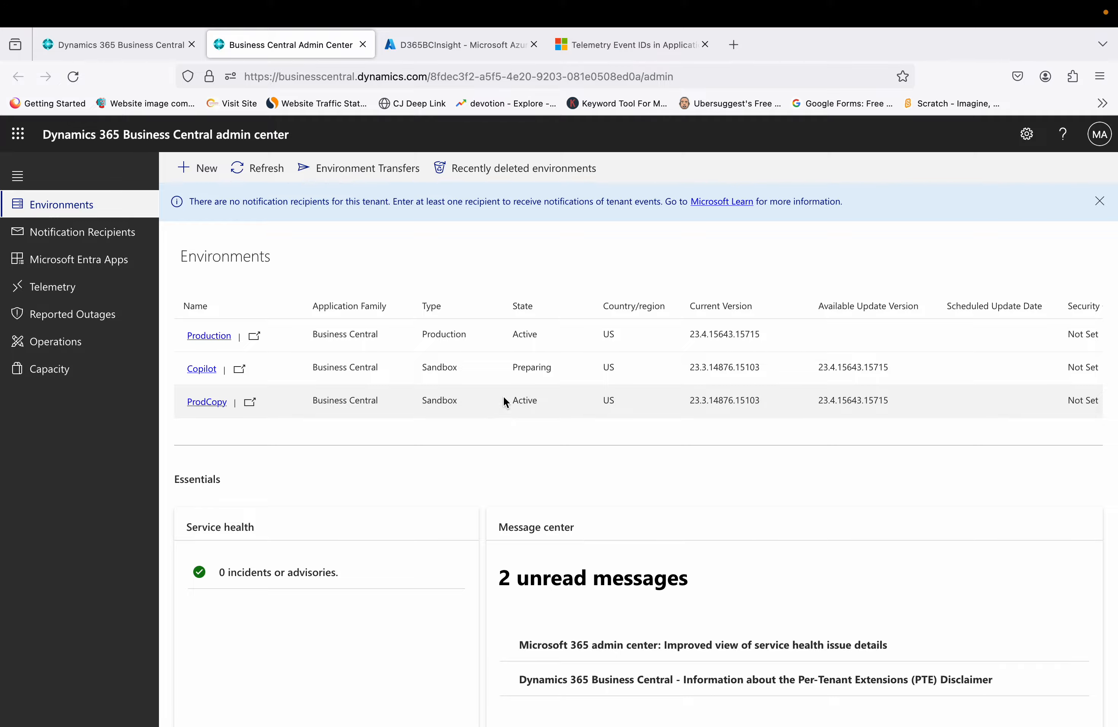
# - Switch to the ALProject7 project in Visual Studio Code and open app.json
pyautogui.click(413, 56)
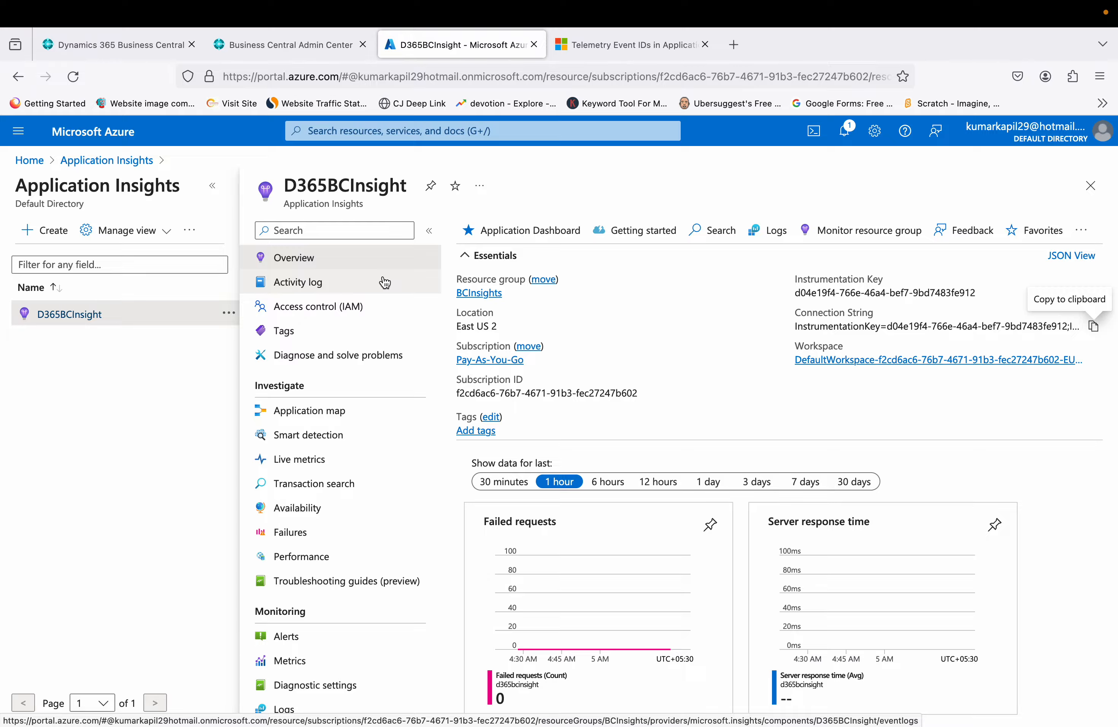
pyautogui.hotkey('ctrl', 'Right')
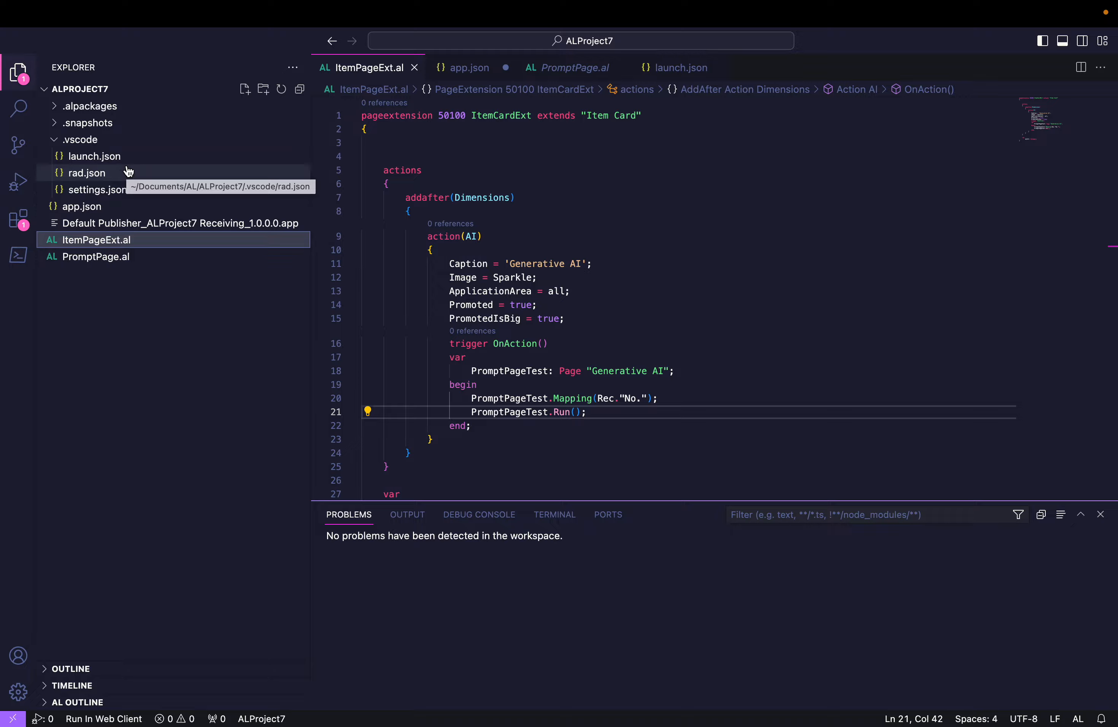
pyautogui.click(90, 216)
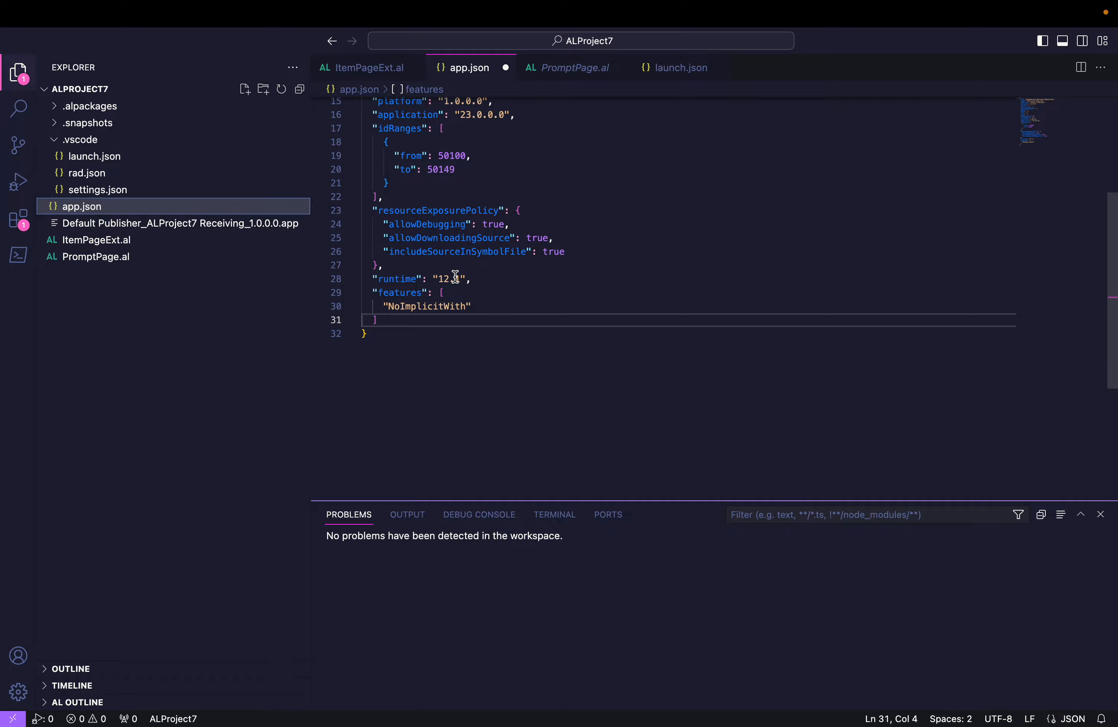
# - Add a contextSensitiveHelpUrl property after the features array in app.json and paste the Application Insights connection string as its value
pyautogui.click(418, 321)
pyautogui.write(',')
pyautogui.press('Return')
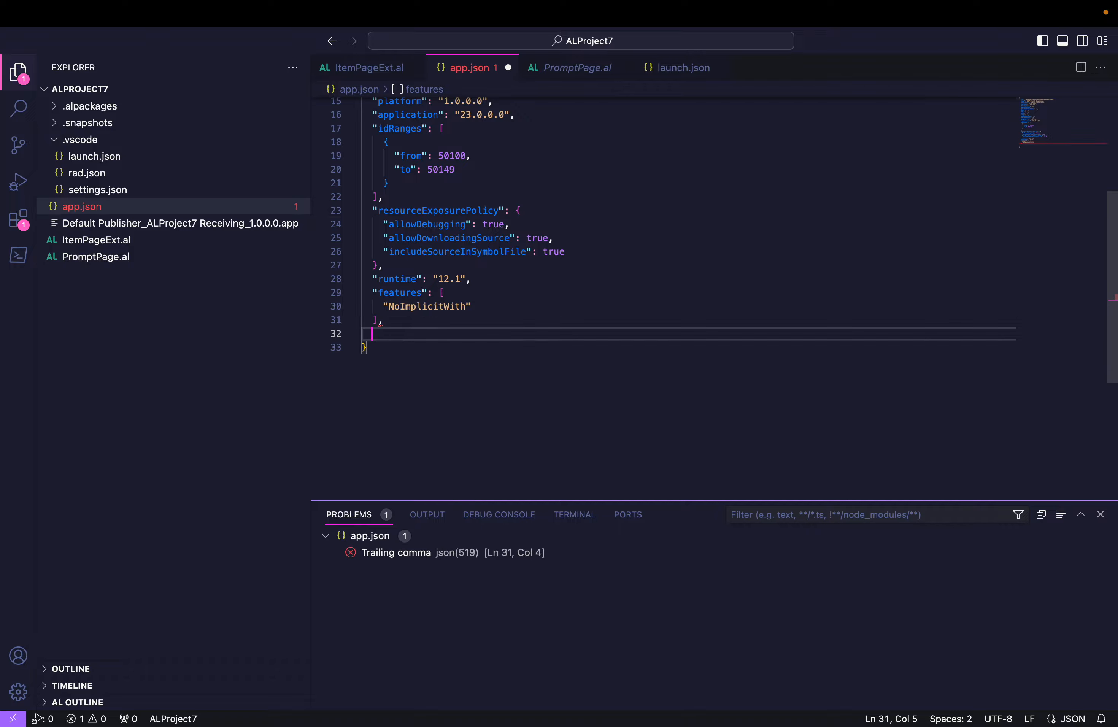
pyautogui.write('con')
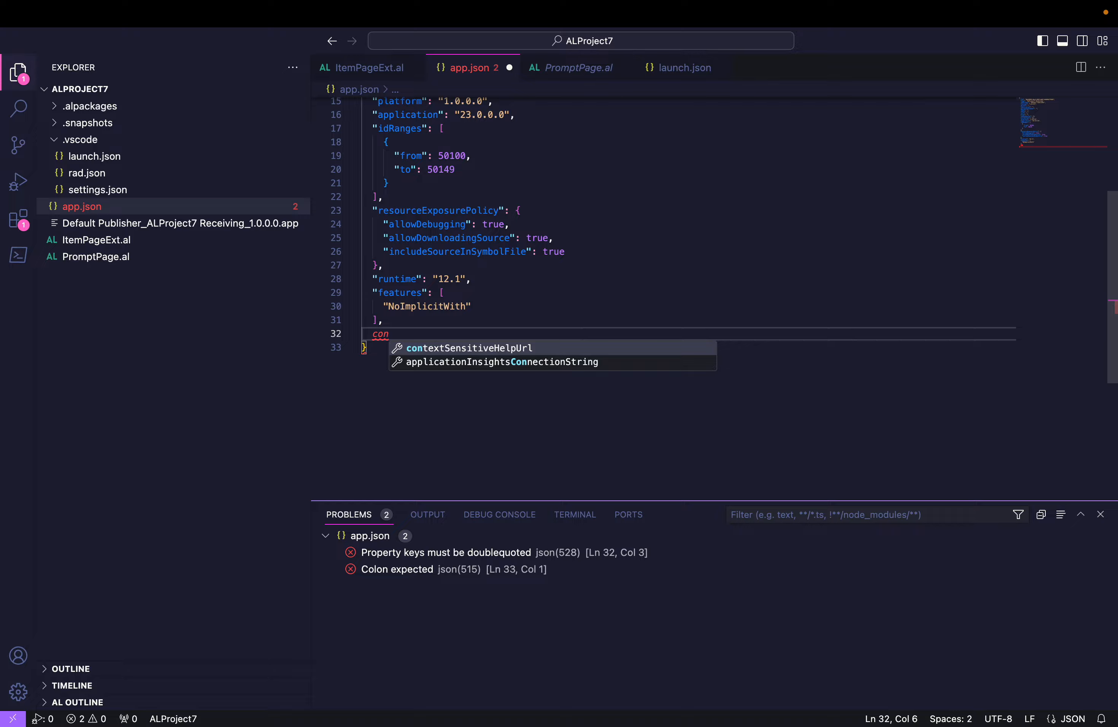
pyautogui.press('Return')
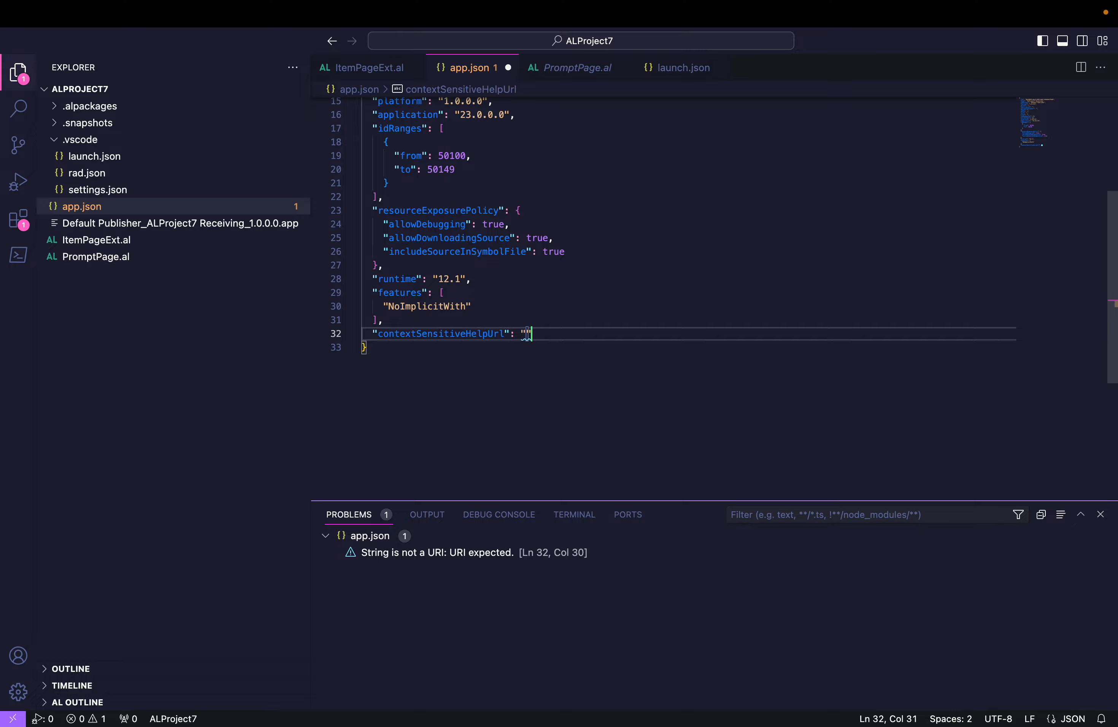
pyautogui.press('super+v')
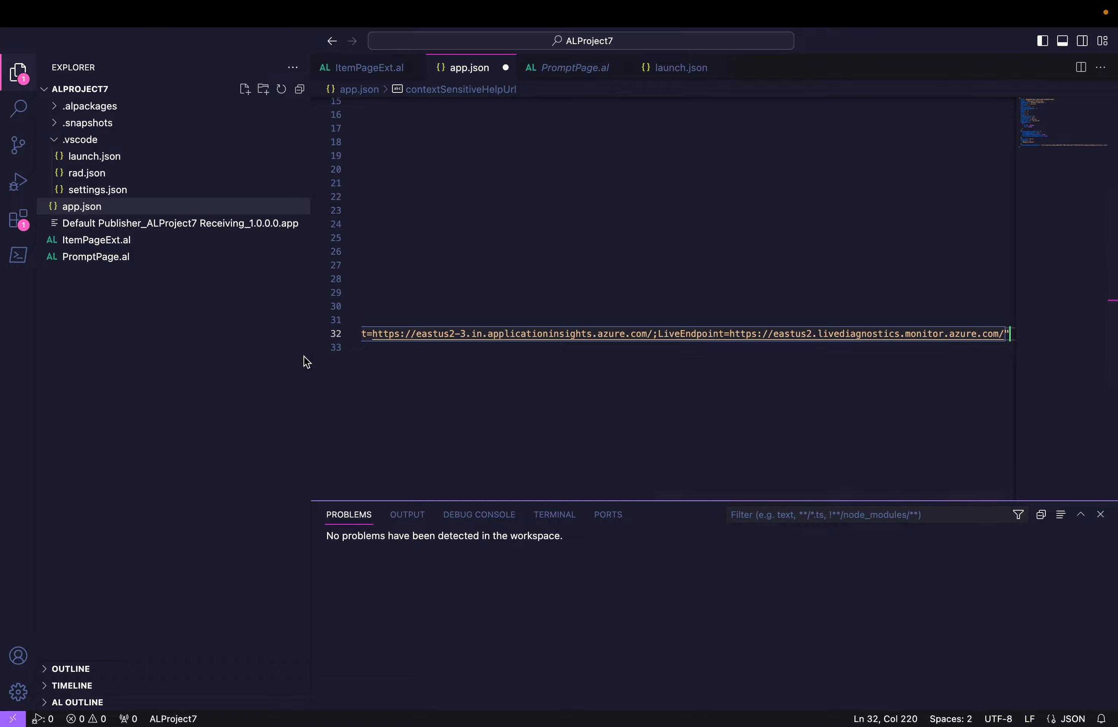
pyautogui.hscroll(-10, 636, 384)
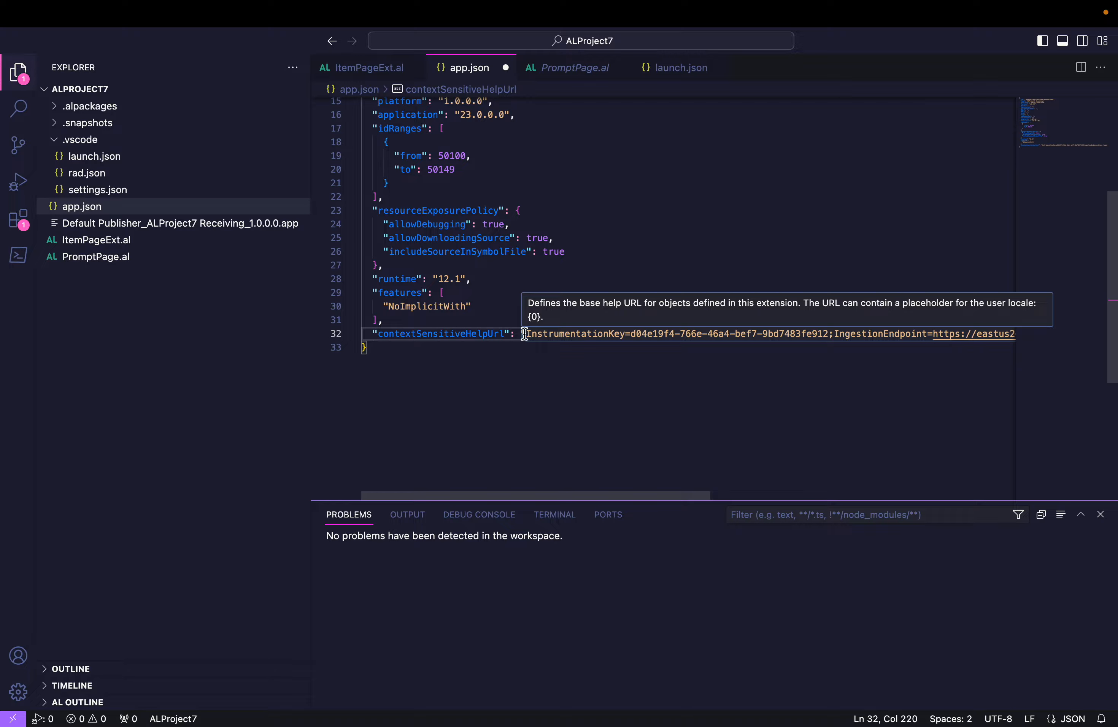
# - Switch back to the Azure portal, open the Logs of D365BCInsight and dismiss the welcome and Queries dialogs
pyautogui.hotkey('ctrl', 'Left')
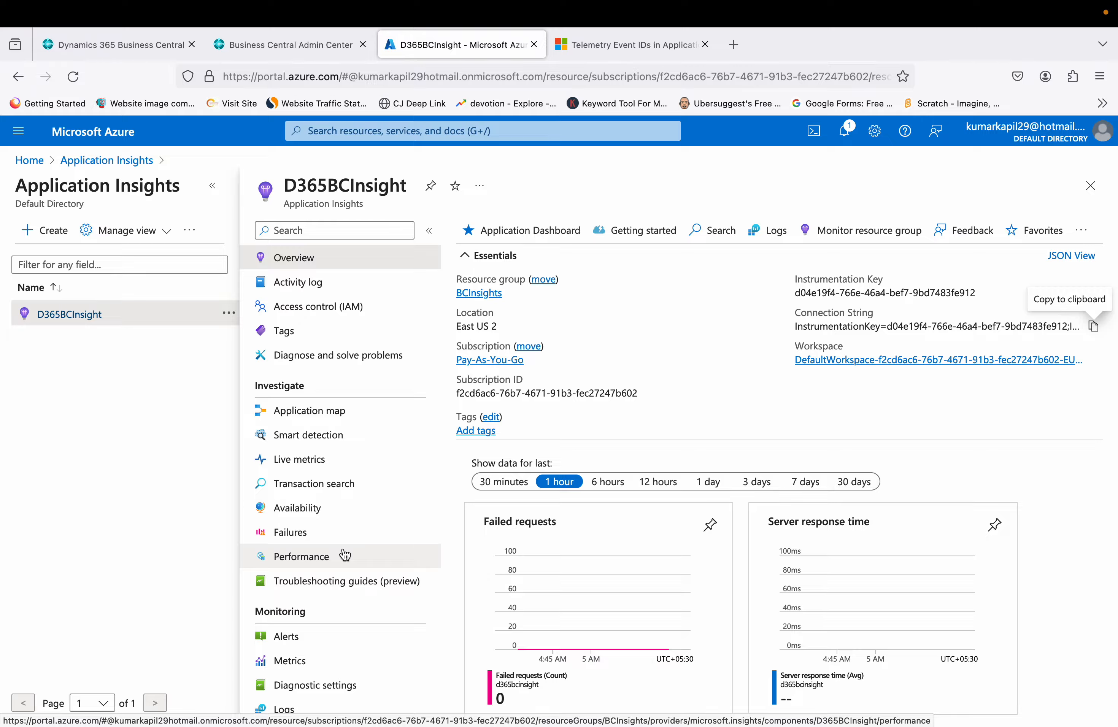
pyautogui.scroll(-5, 345, 555)
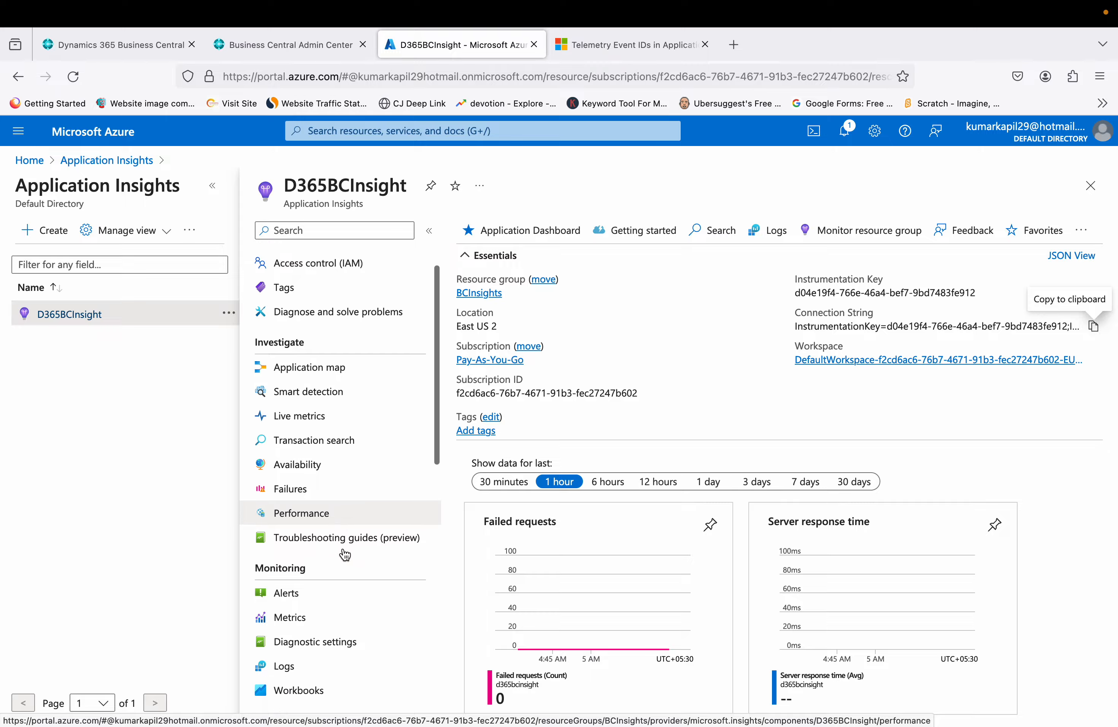
pyautogui.scroll(-1, 344, 555)
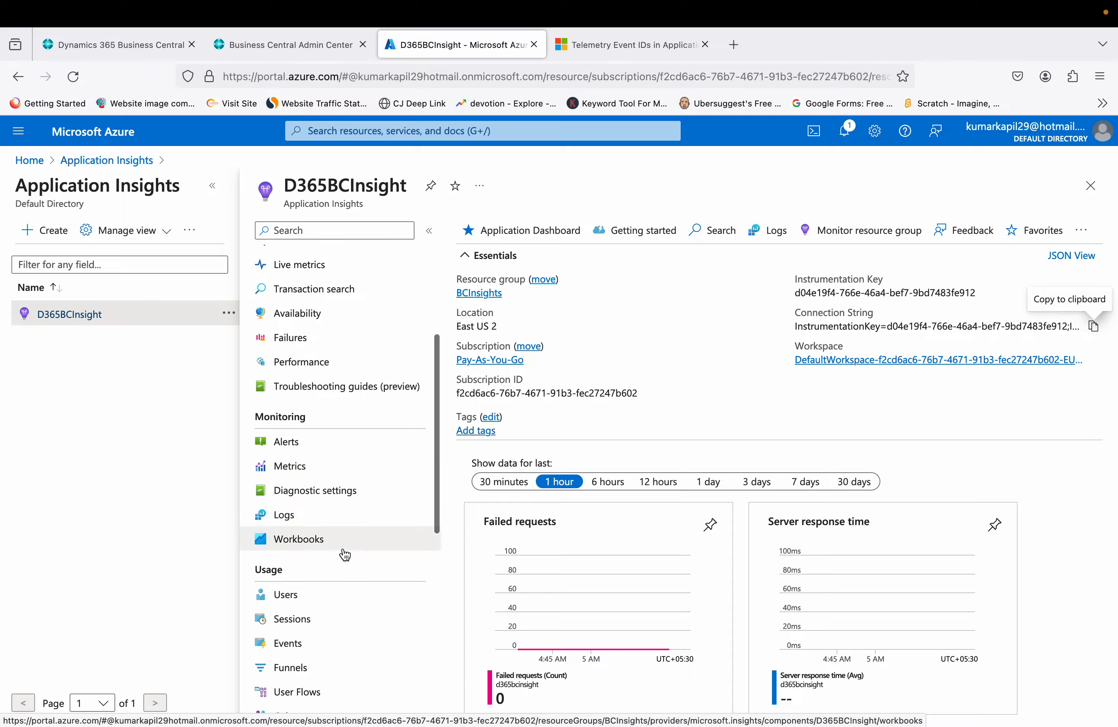
pyautogui.click(285, 515)
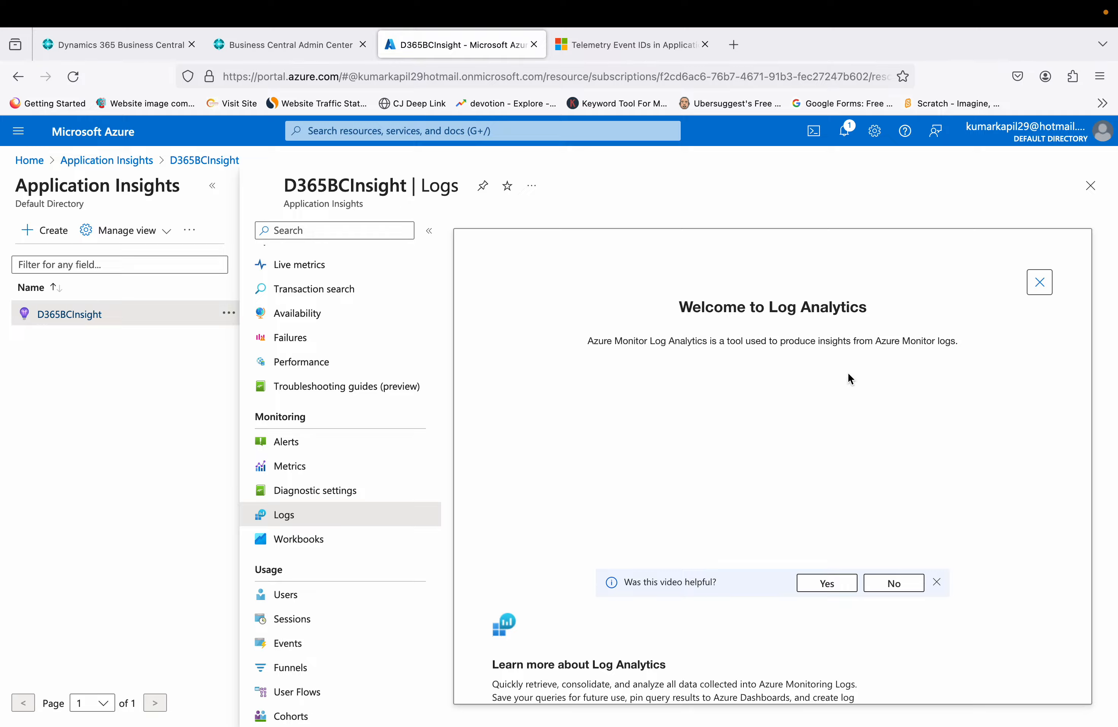
pyautogui.click(1040, 285)
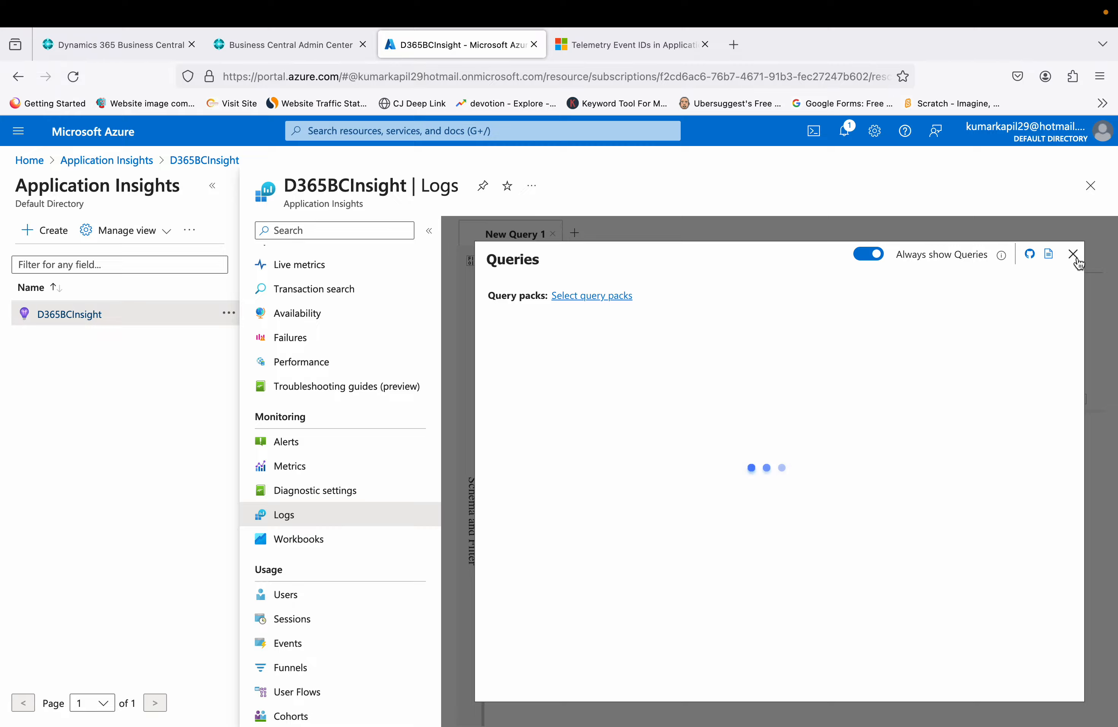
pyautogui.click(1075, 256)
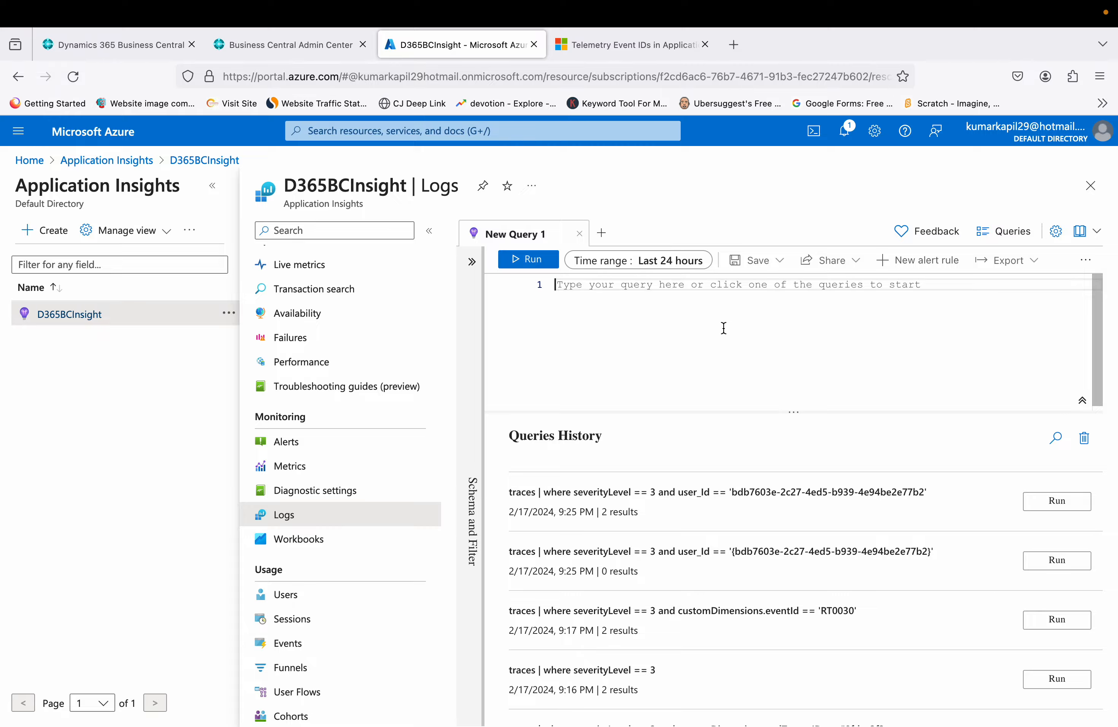
# - Examine the Application Insights tables available for querying, including the descriptions of traces and performanceCounters, and collapse the schema list
pyautogui.click(472, 261)
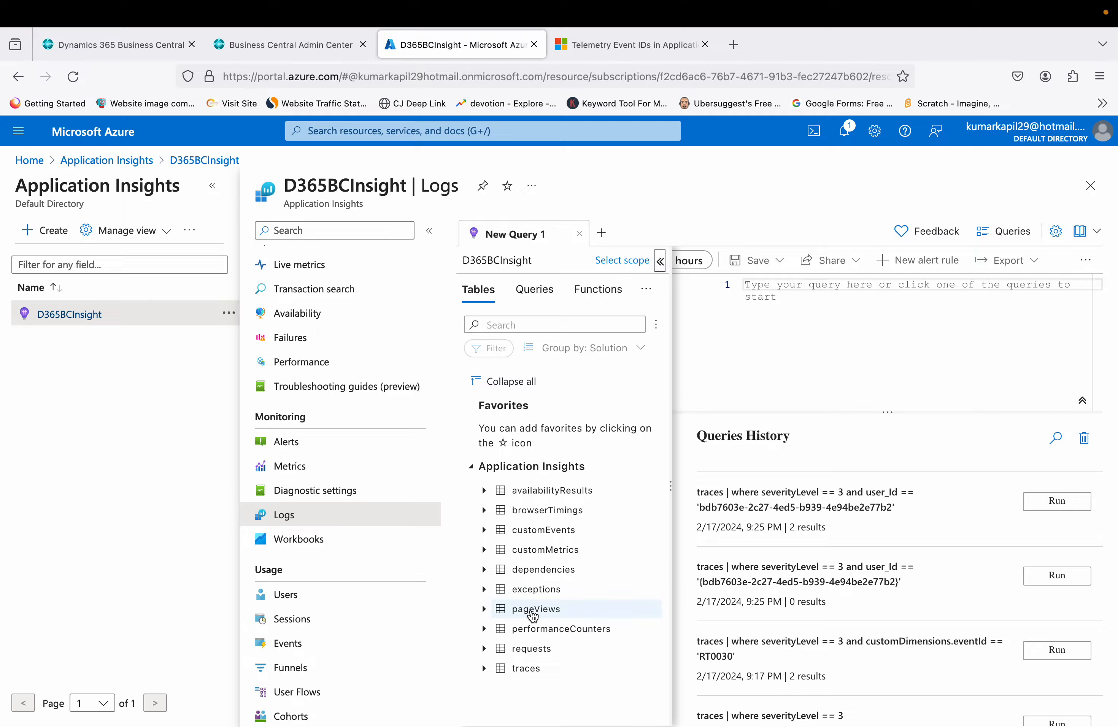
pyautogui.moveTo(520, 672)
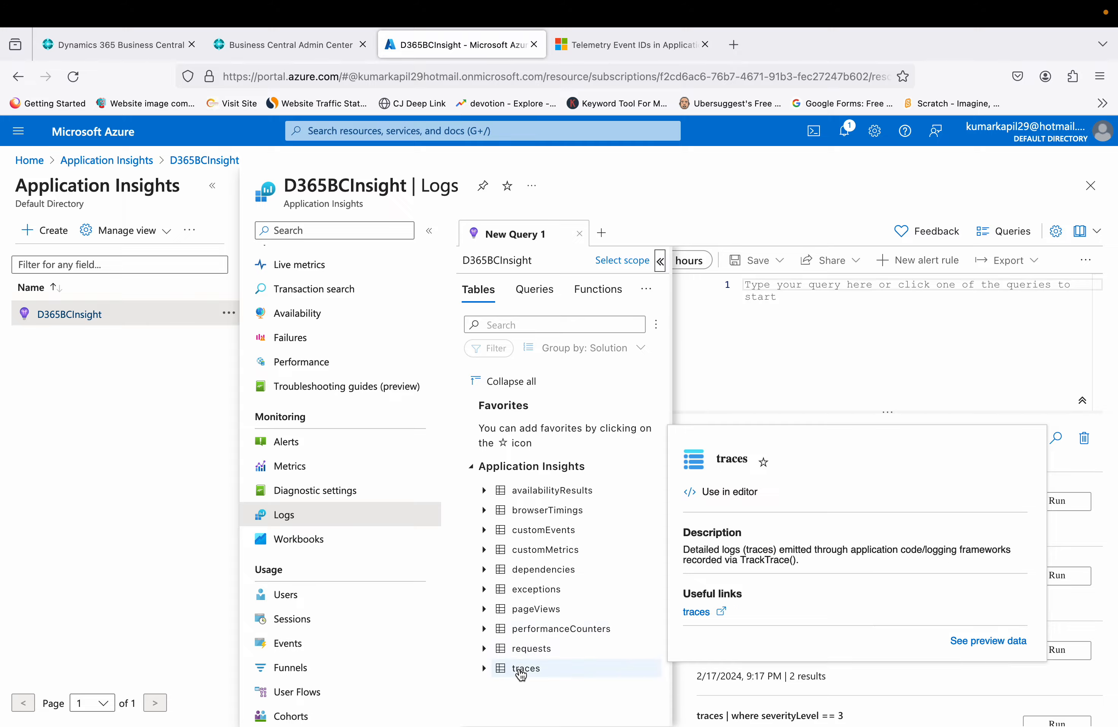
pyautogui.moveTo(547, 635)
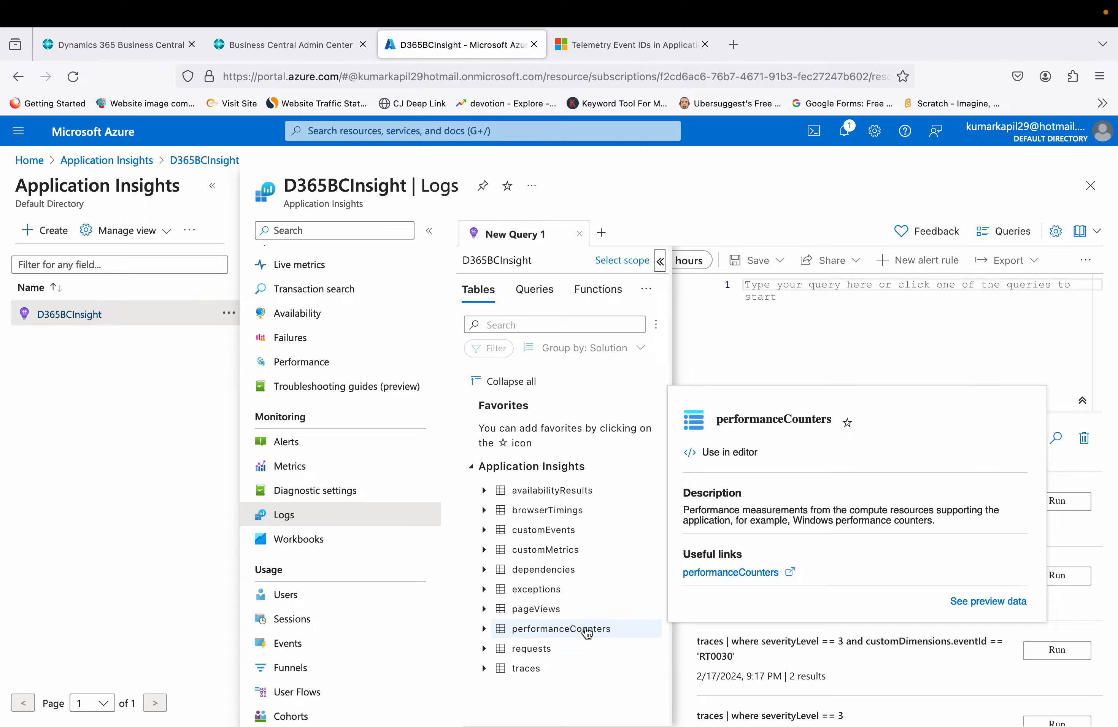
pyautogui.moveTo(546, 532)
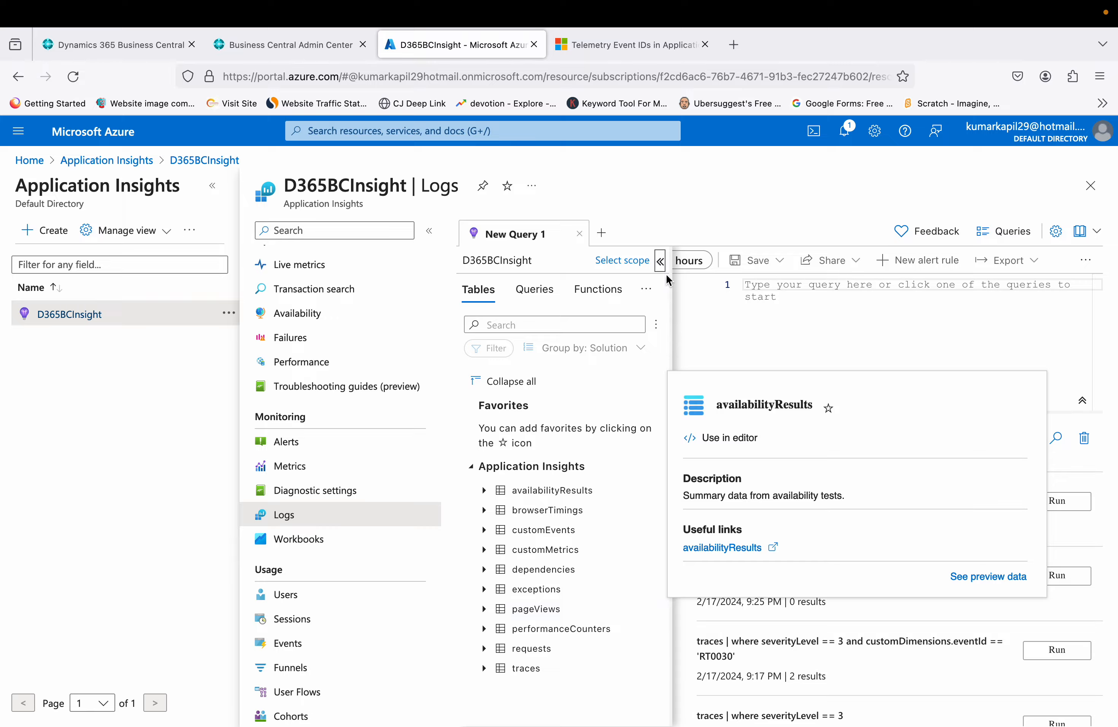
pyautogui.click(660, 262)
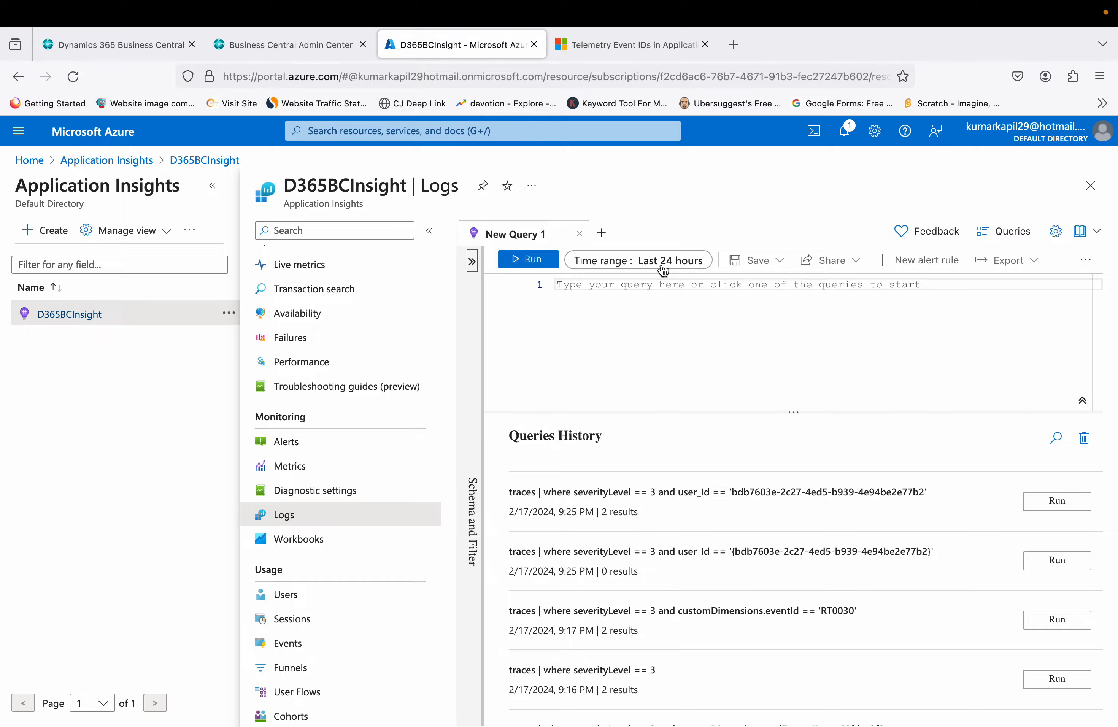
# - Enter the query pageViews, review the time range choices and run it for the last 24 hours
pyautogui.click(629, 287)
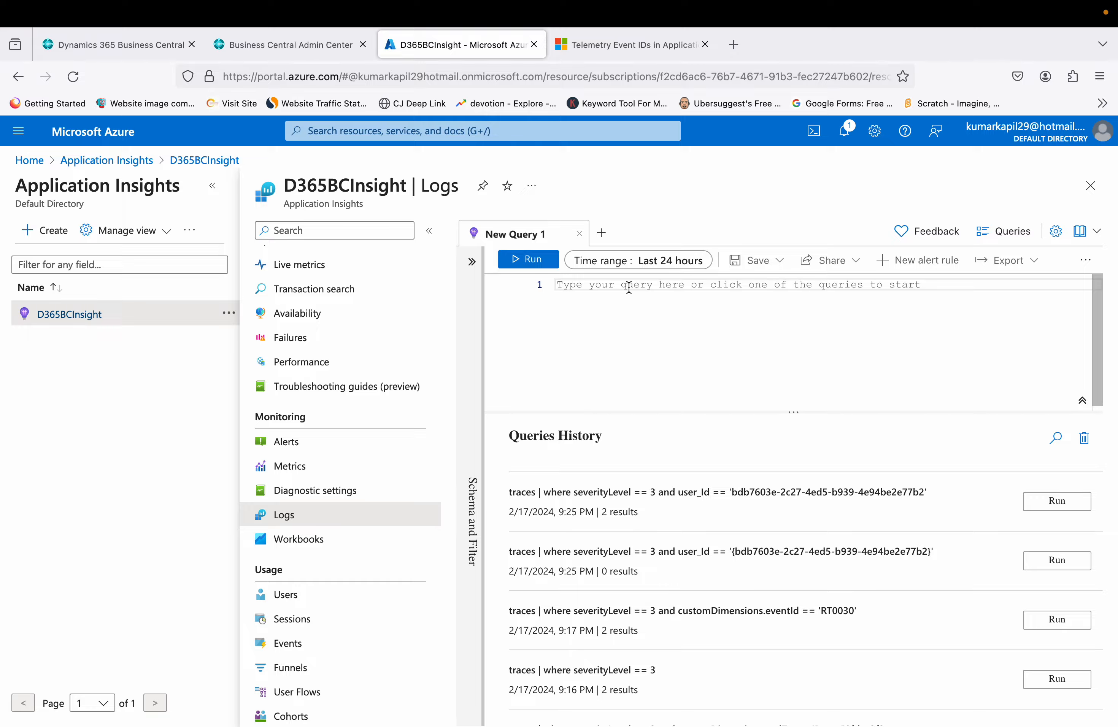
pyautogui.write('page')
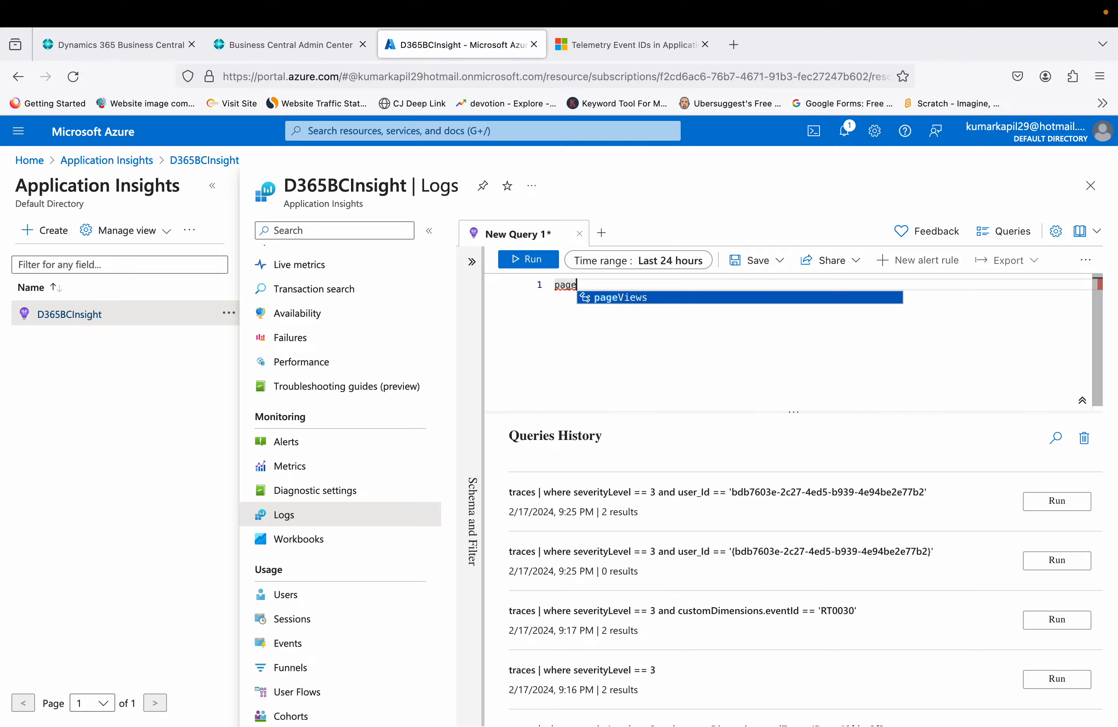
pyautogui.press('Return')
pyautogui.press('Return')
pyautogui.press('BackSpace')
pyautogui.press('BackSpace')
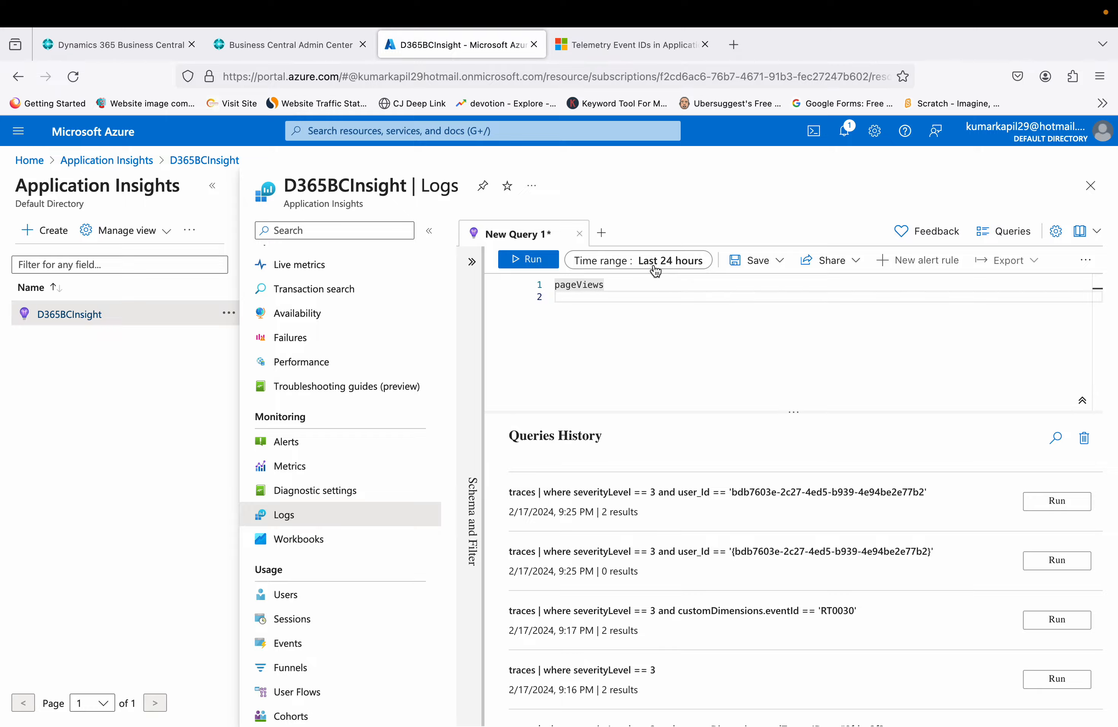
pyautogui.click(642, 263)
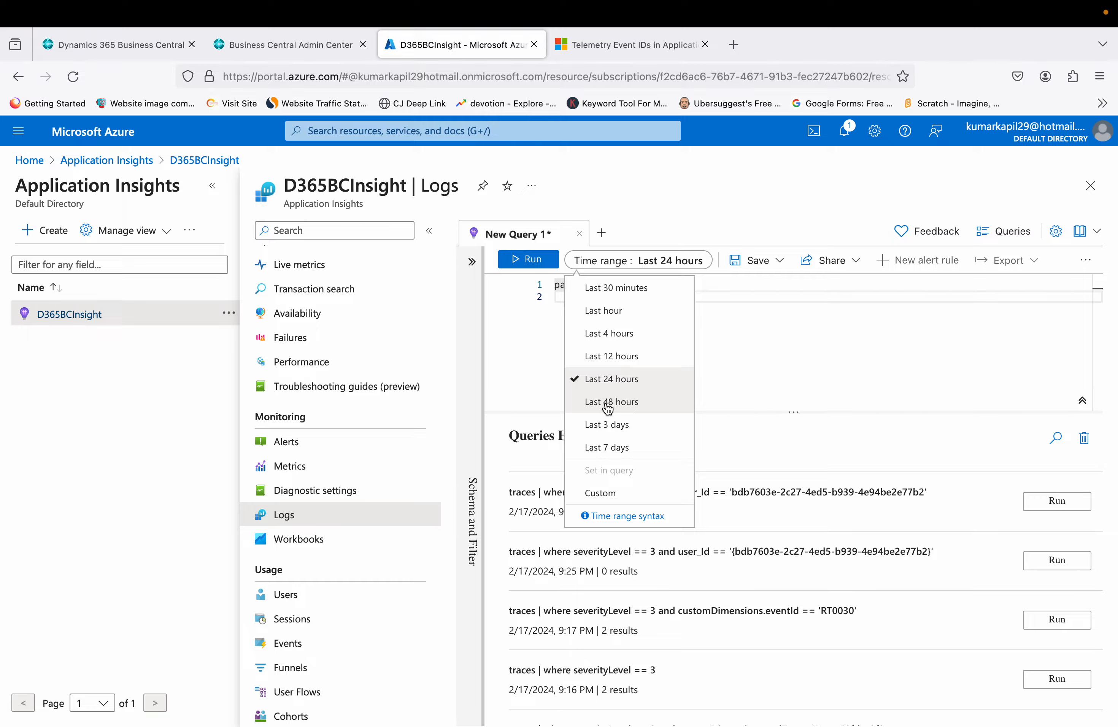
pyautogui.click(762, 337)
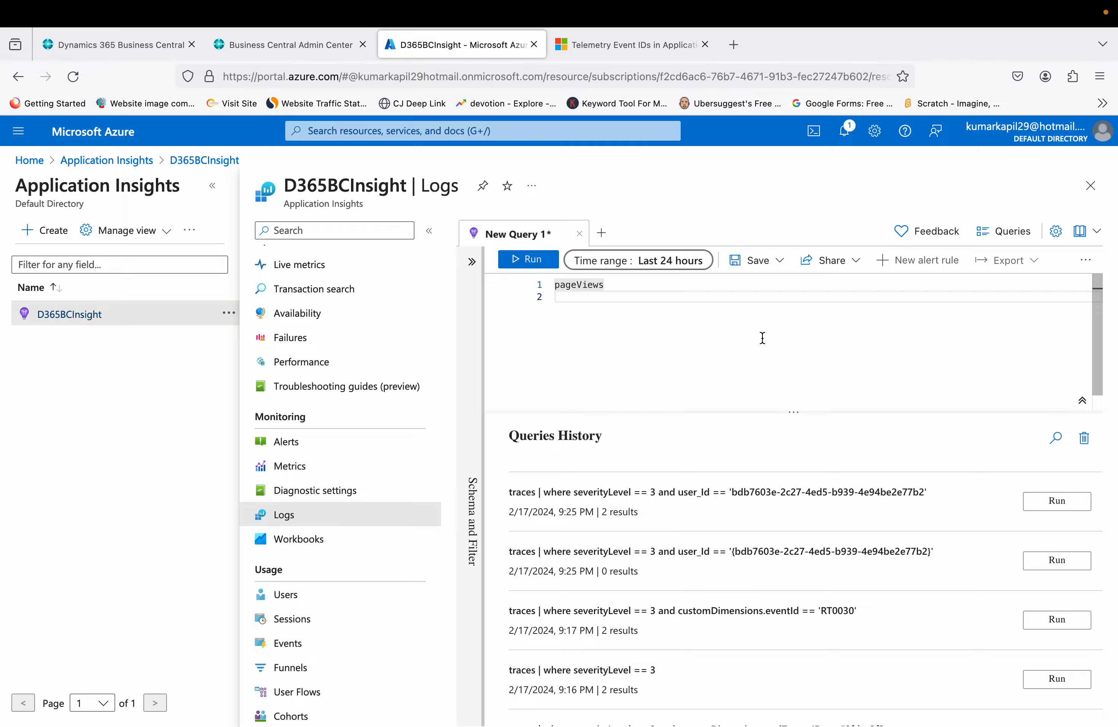
pyautogui.click(534, 267)
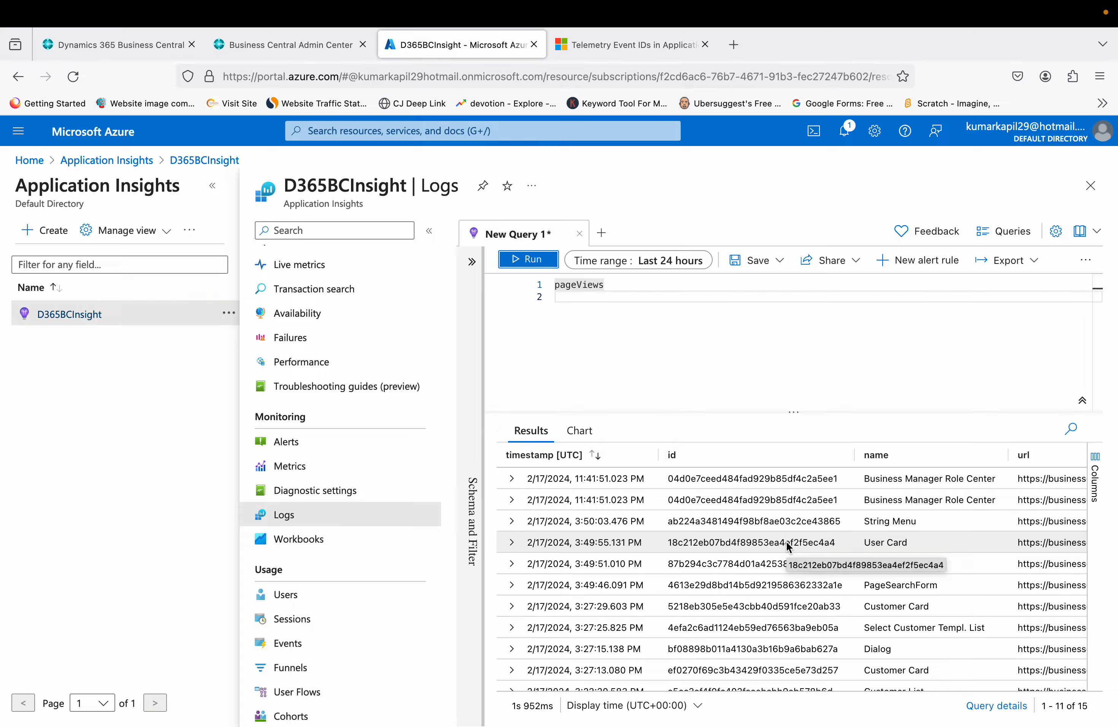
# - Examine the pageViews result columns from timestamp through duration and performanceBucket to customDimensions and customMeasurements
pyautogui.hscroll(2, 787, 546)
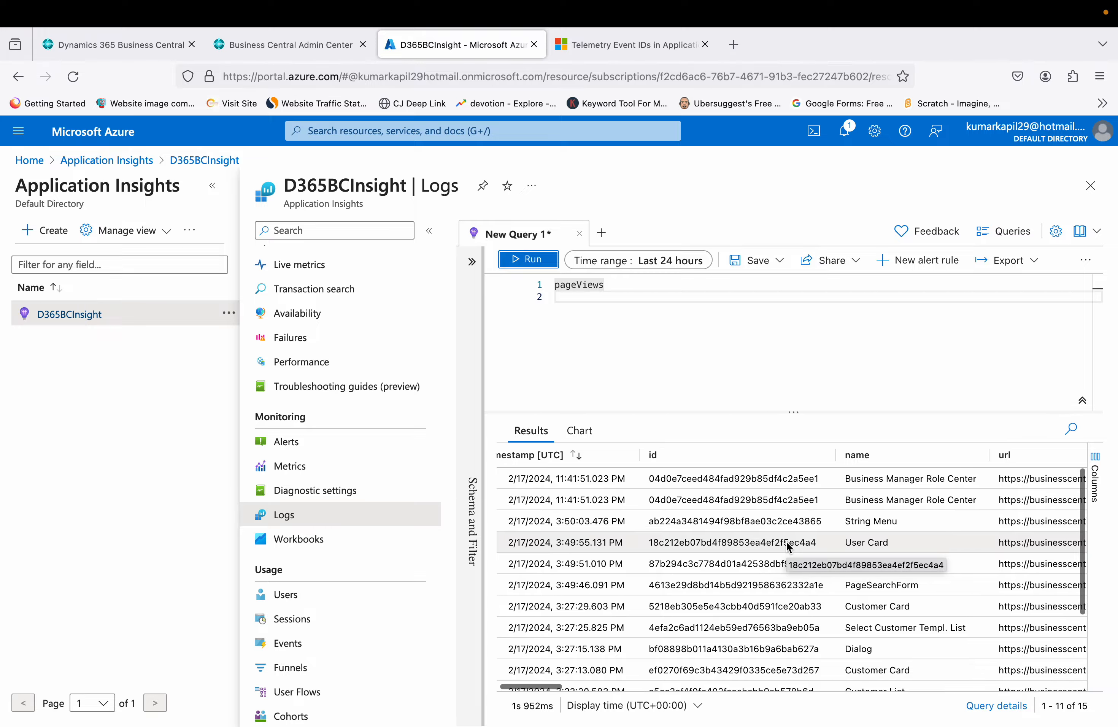
pyautogui.hscroll(10, 788, 546)
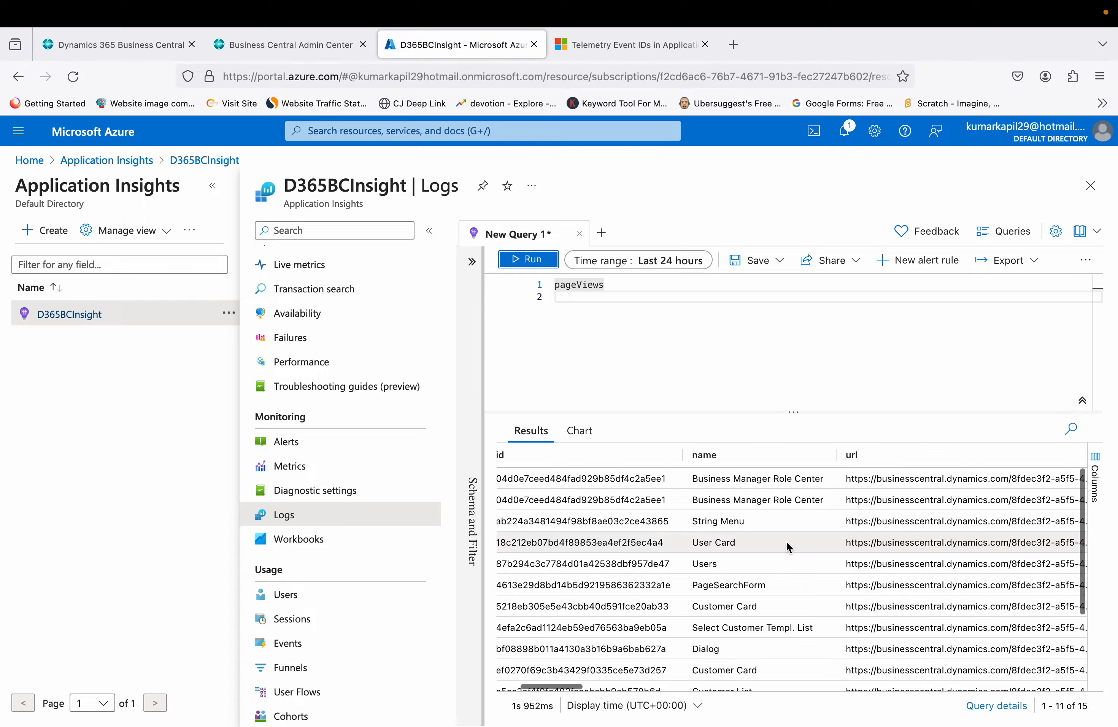
pyautogui.hscroll(7, 788, 546)
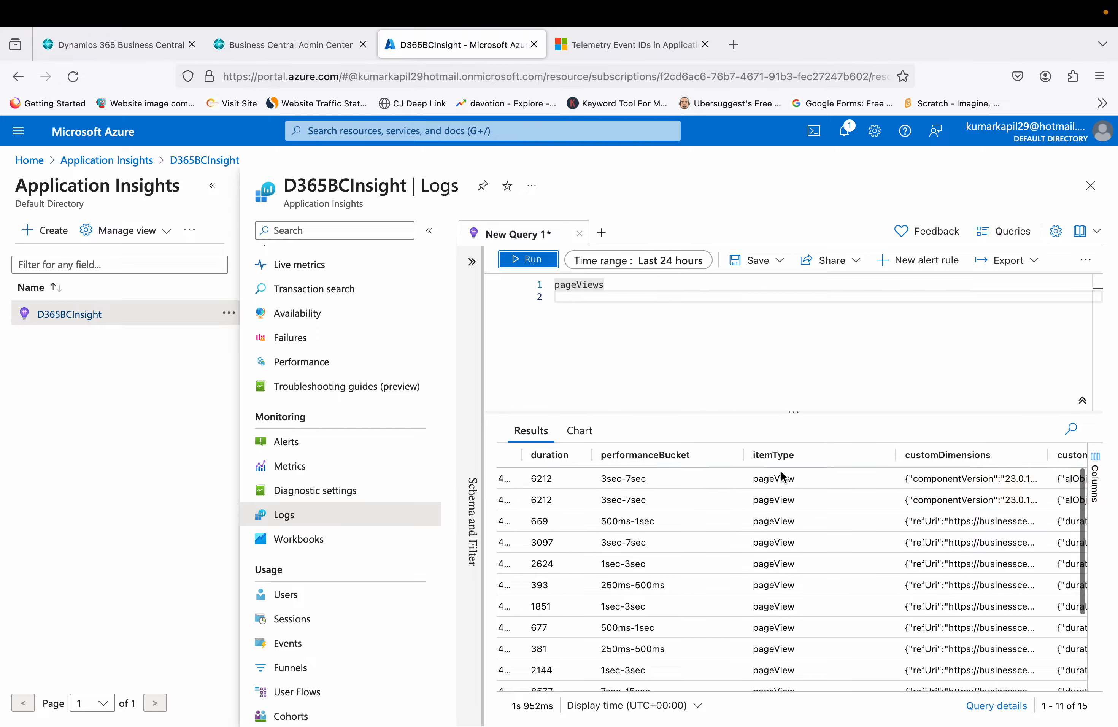
pyautogui.hscroll(2, 830, 562)
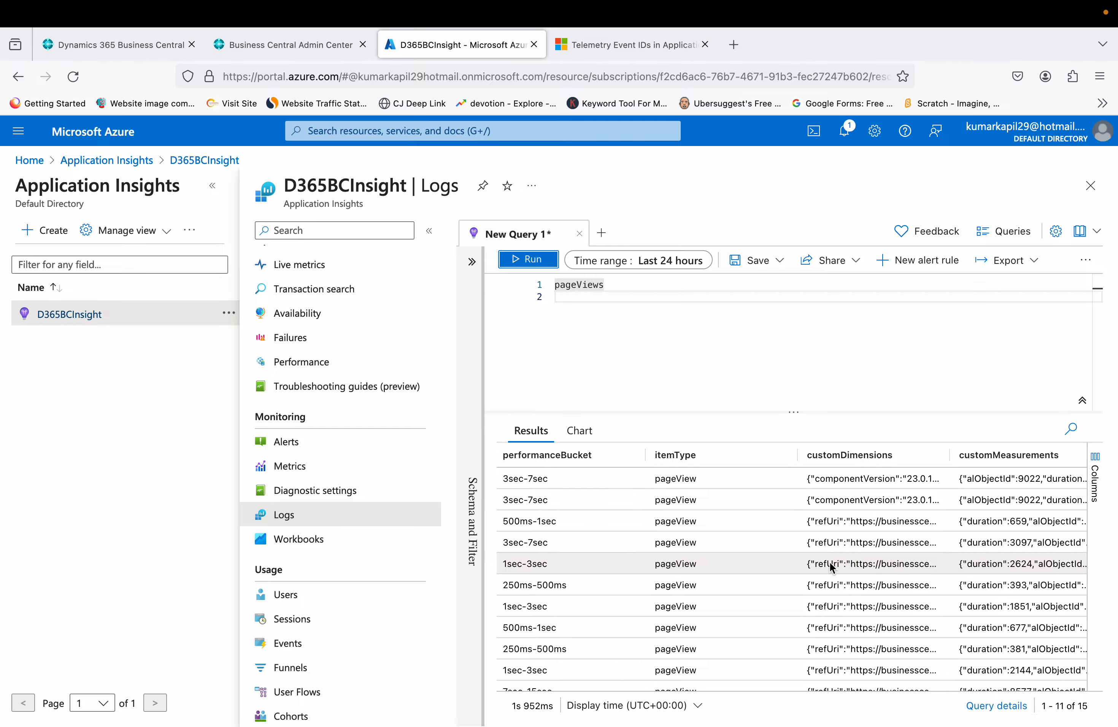
pyautogui.hscroll(-18, 830, 562)
pyautogui.hscroll(-4, 830, 562)
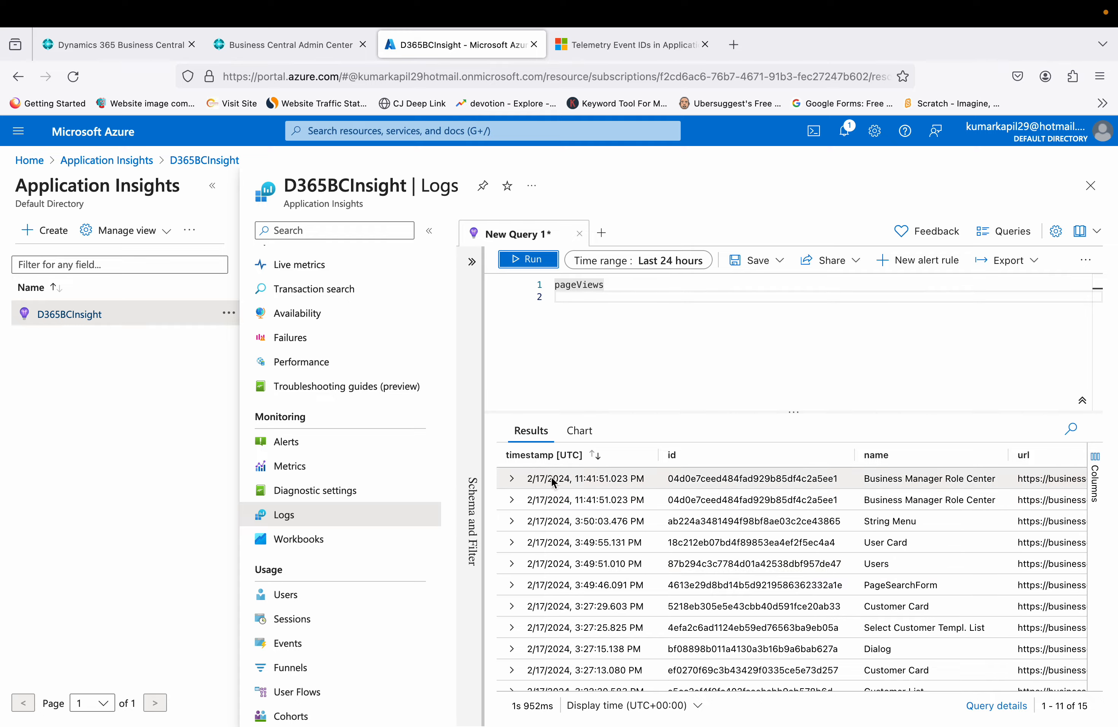
# - Expand the first Business Manager Role Center result and its customDimensions to examine the recorded details
pyautogui.click(510, 482)
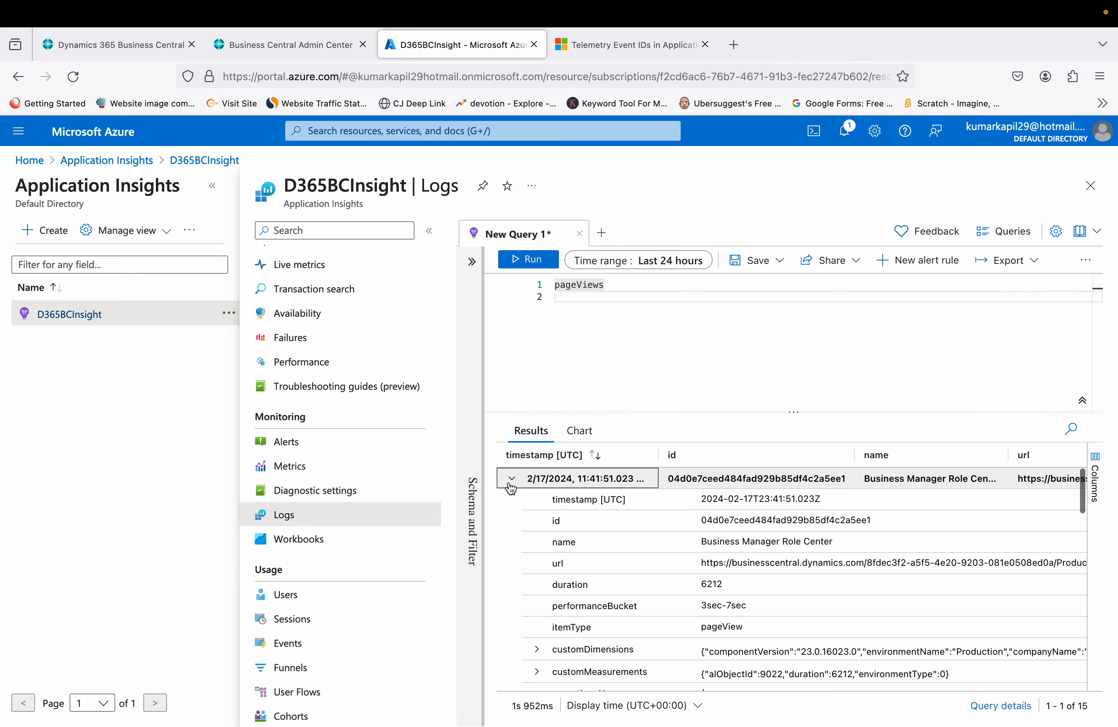
pyautogui.scroll(-1, 579, 635)
pyautogui.scroll(1, 580, 635)
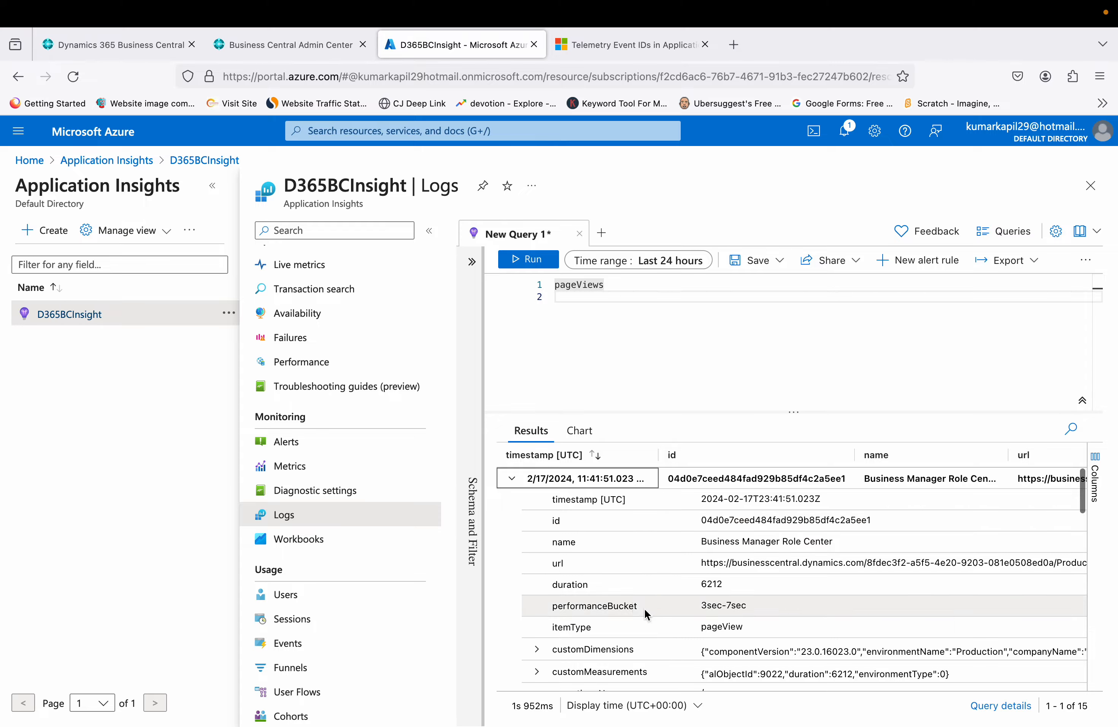
pyautogui.scroll(-1, 614, 622)
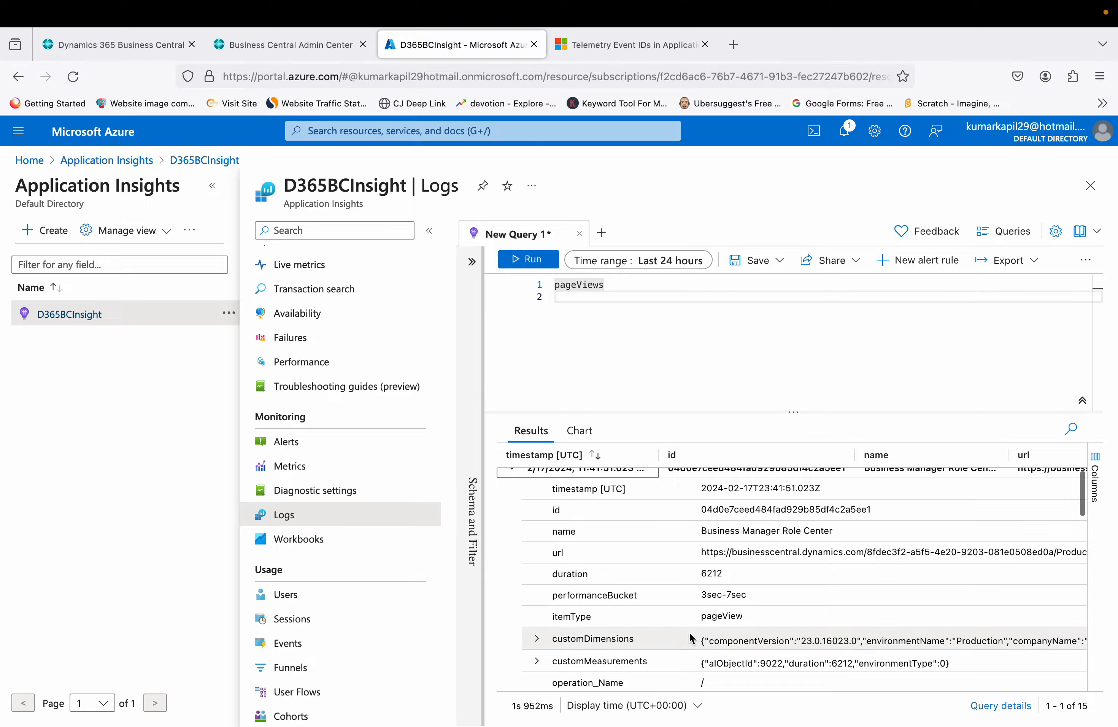
pyautogui.scroll(-3, 690, 632)
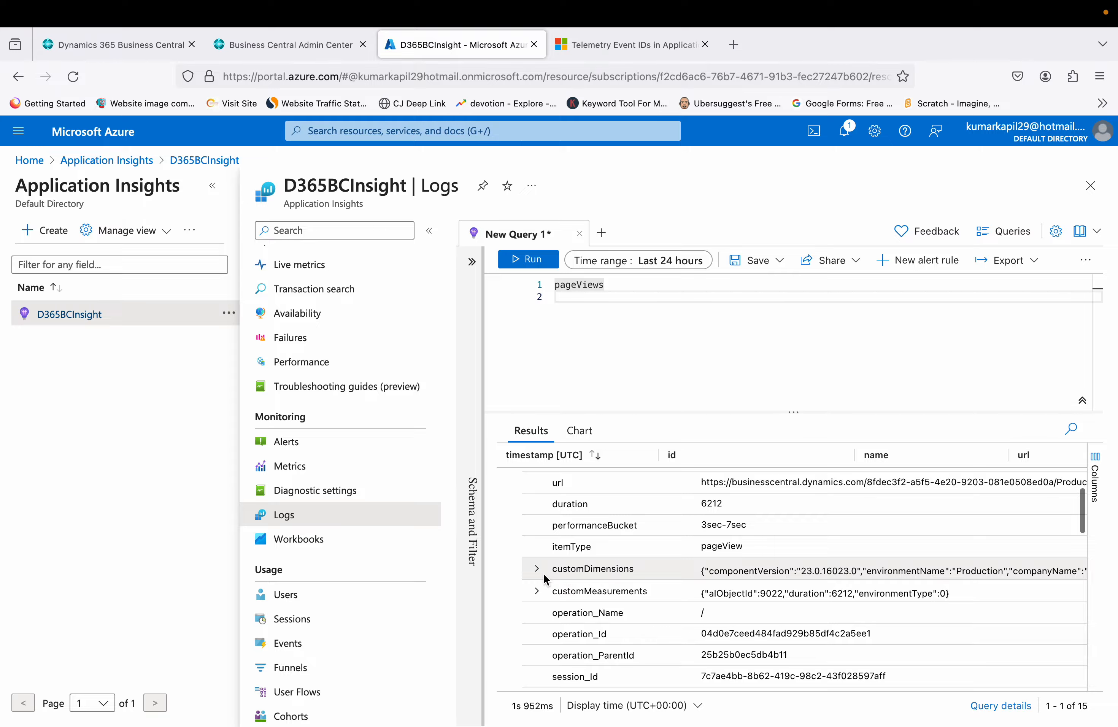
pyautogui.click(537, 568)
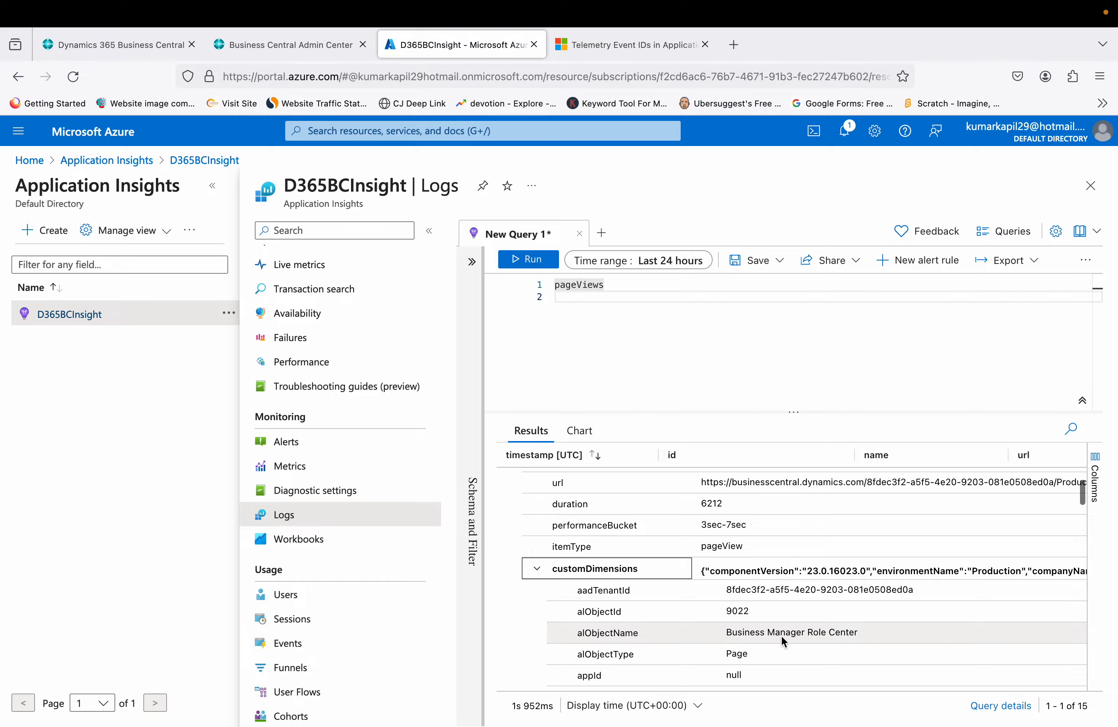
# - Examine the remaining customDimensions of the expanded page view, from appId and companyName to environmentName, eventId and hostType
pyautogui.scroll(-3, 723, 650)
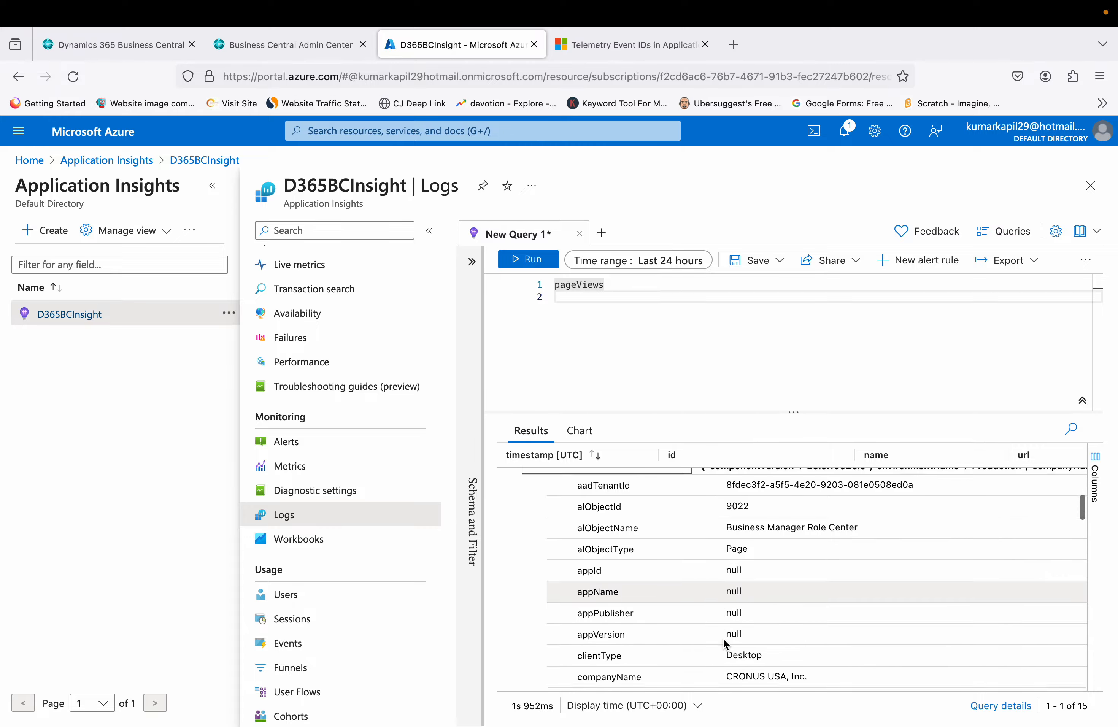
pyautogui.scroll(-3, 724, 639)
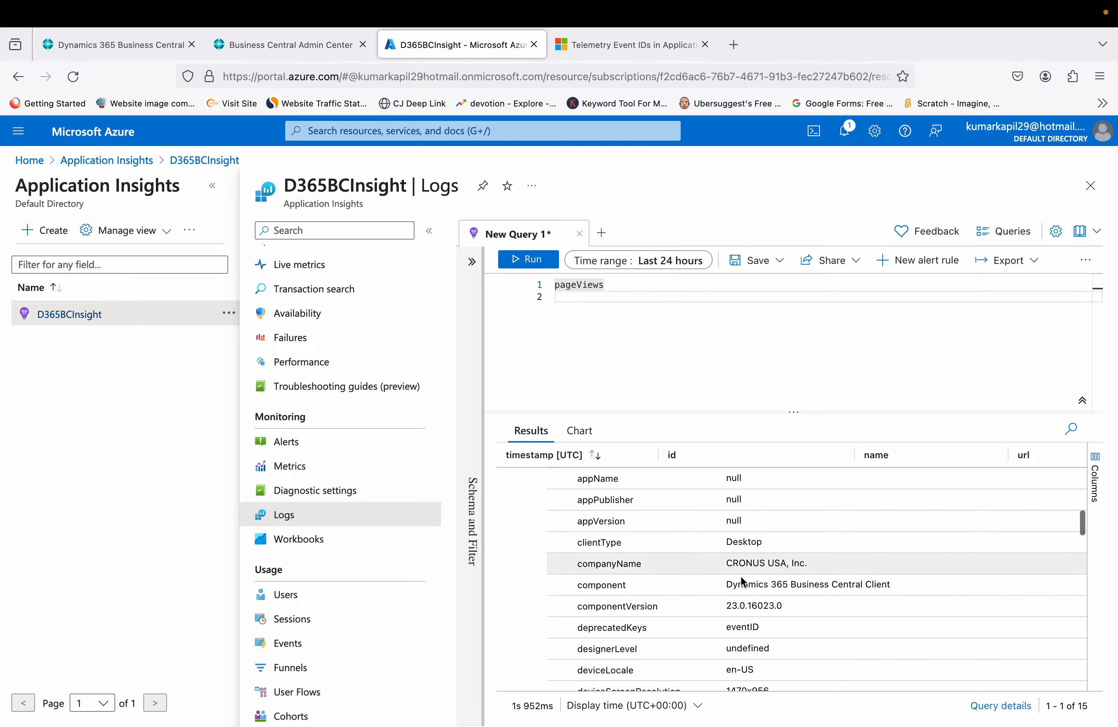
pyautogui.scroll(-4, 732, 626)
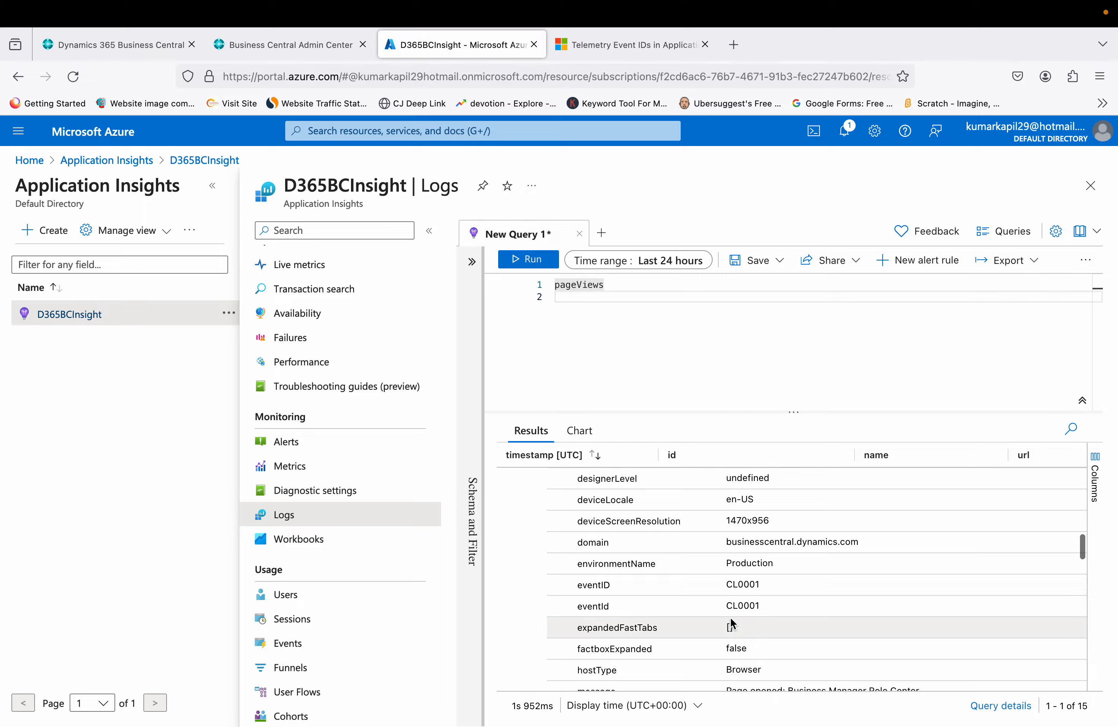
pyautogui.scroll(10, 730, 620)
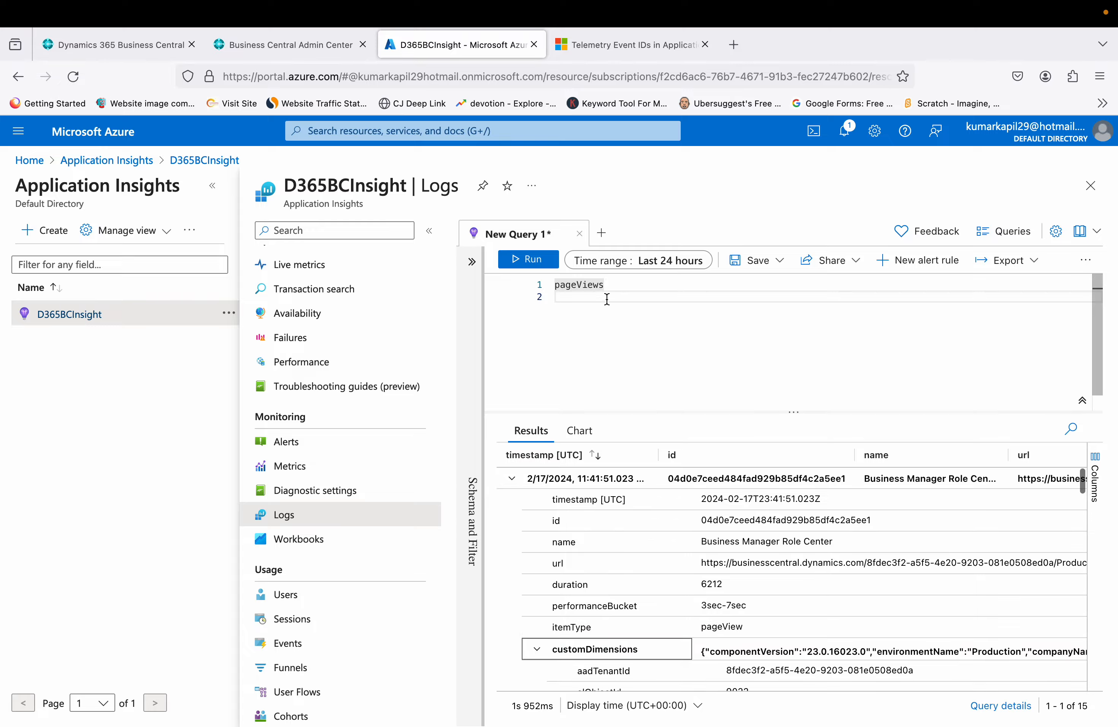
# - Replace the pageViews query with traces and run it for the last 24 hours
pyautogui.click(608, 283)
pyautogui.press('BackSpace')
pyautogui.press('BackSpace')
pyautogui.press('BackSpace')
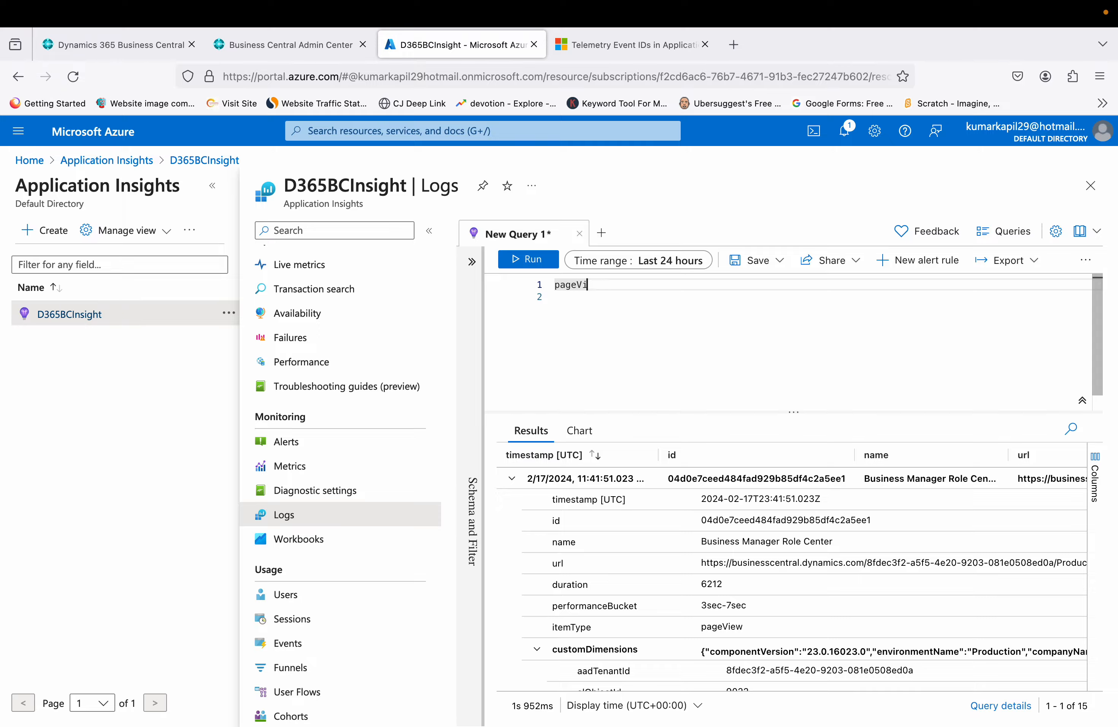
pyautogui.press('BackSpace')
pyautogui.press('BackSpace')
pyautogui.press('BackSpace')
pyautogui.press('BackSpace')
pyautogui.press('BackSpace')
pyautogui.press('BackSpace')
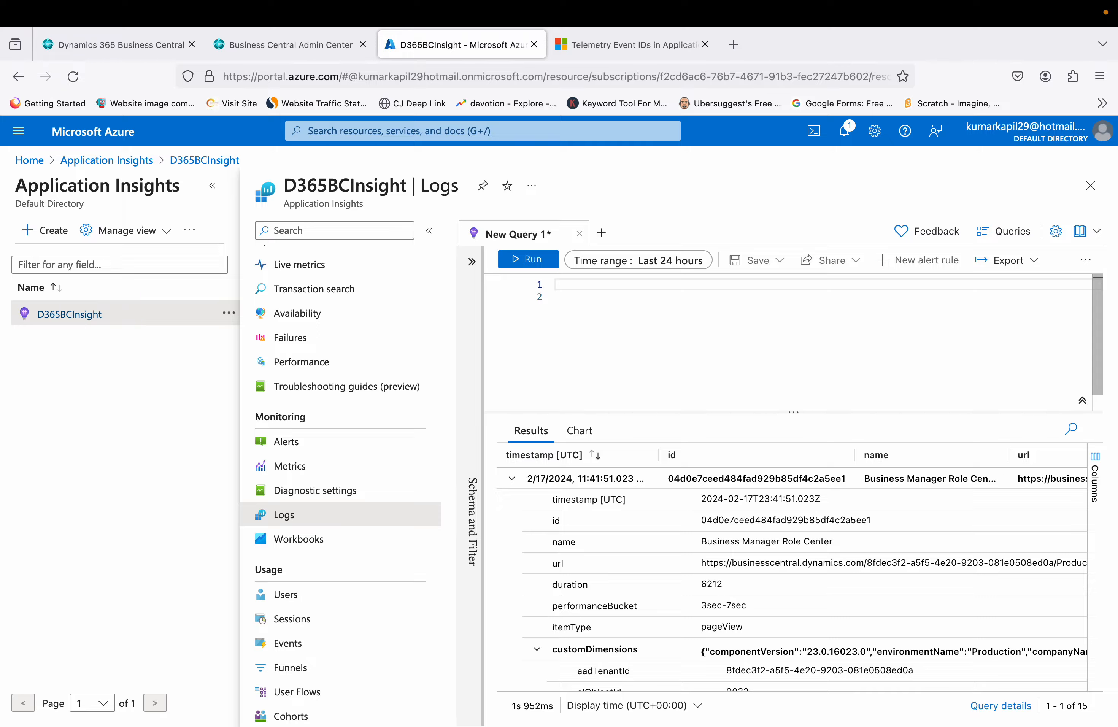
pyautogui.write('traces')
pyautogui.press('Return')
pyautogui.write('|')
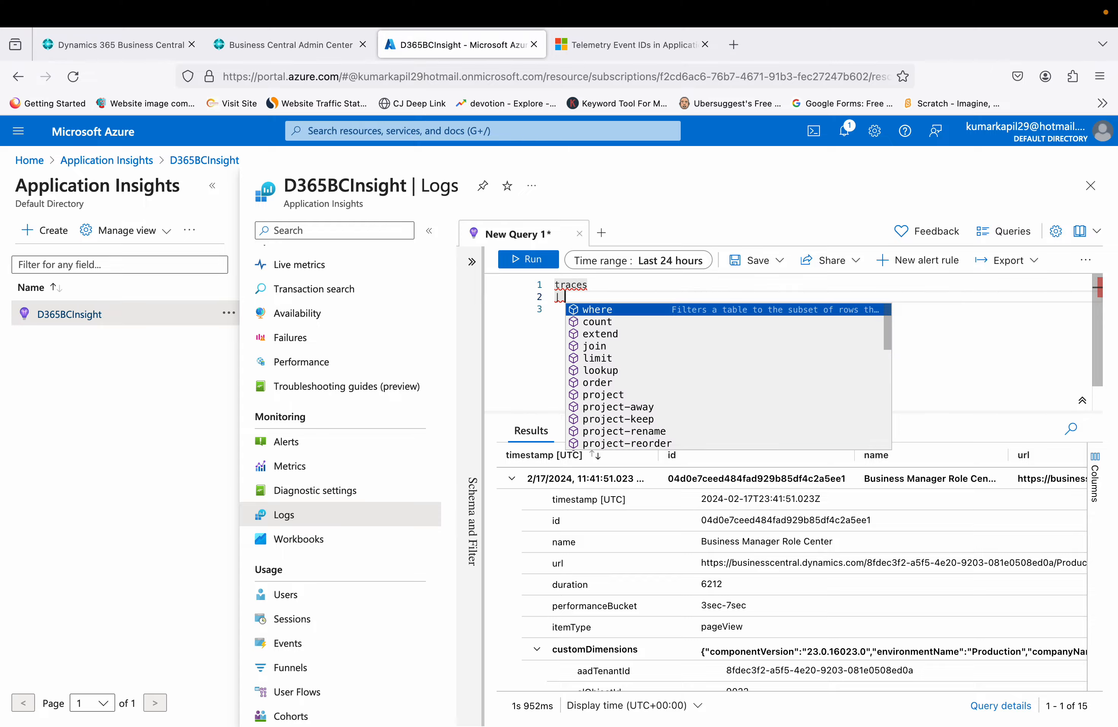
pyautogui.press('BackSpace')
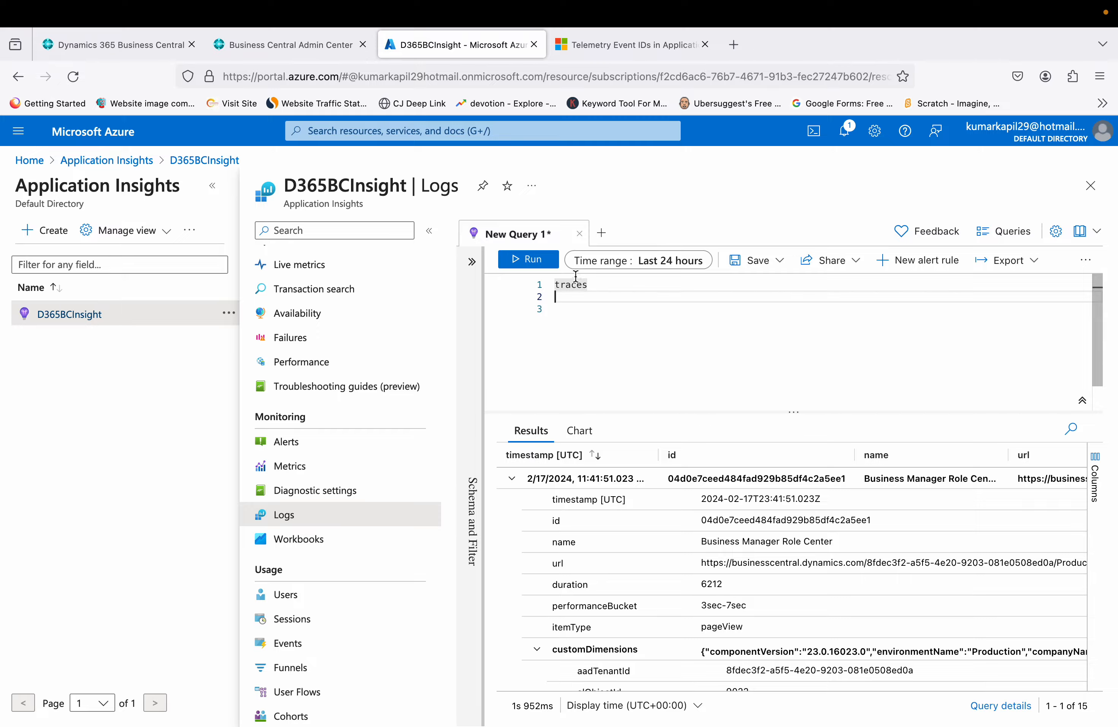
pyautogui.click(528, 263)
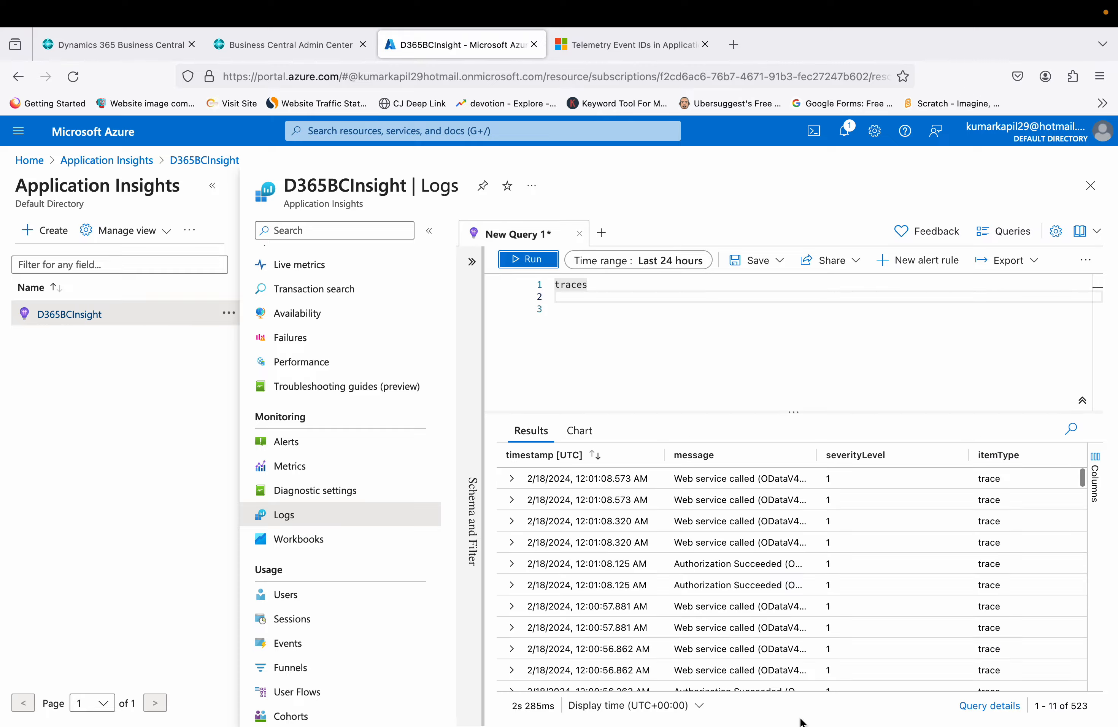
# - Expand the first trace result and its customDimensions to examine the category, endpoint, environment, eventId and HTTP details
pyautogui.hscroll(1, 768, 587)
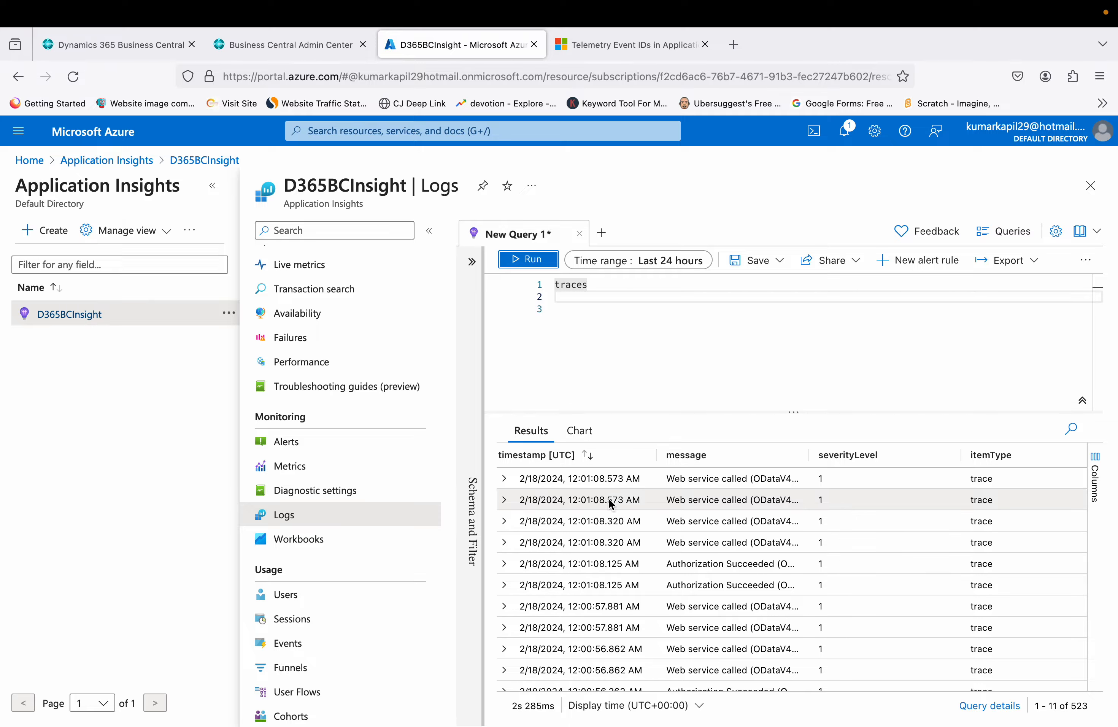
pyautogui.click(505, 479)
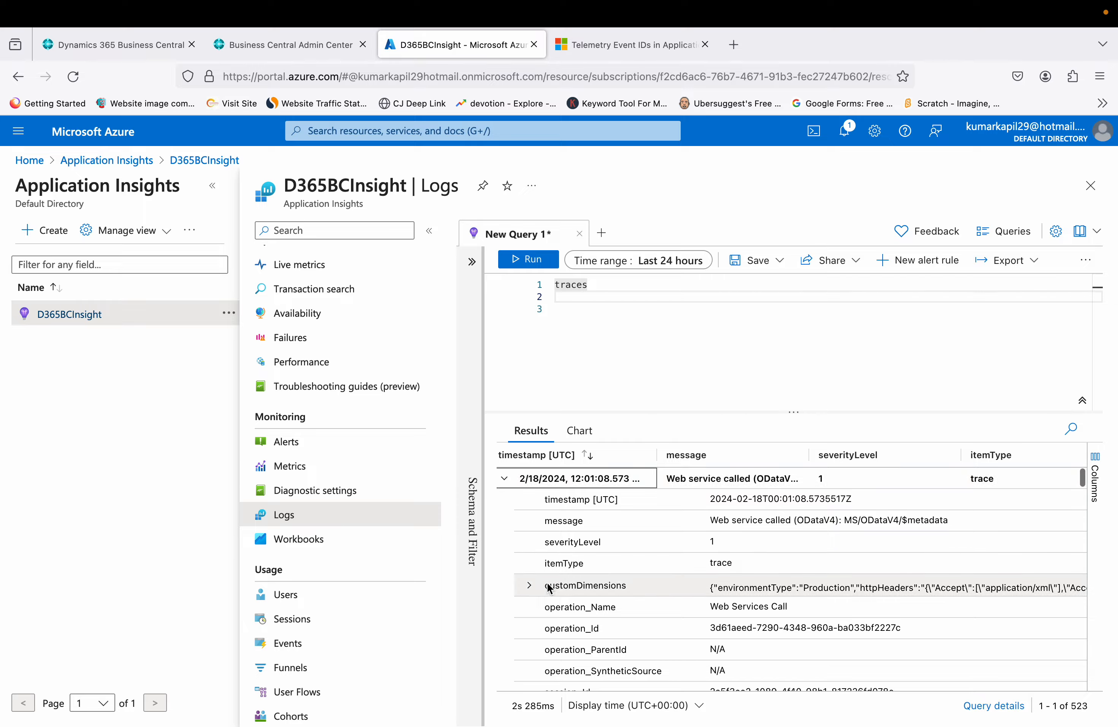
pyautogui.click(530, 586)
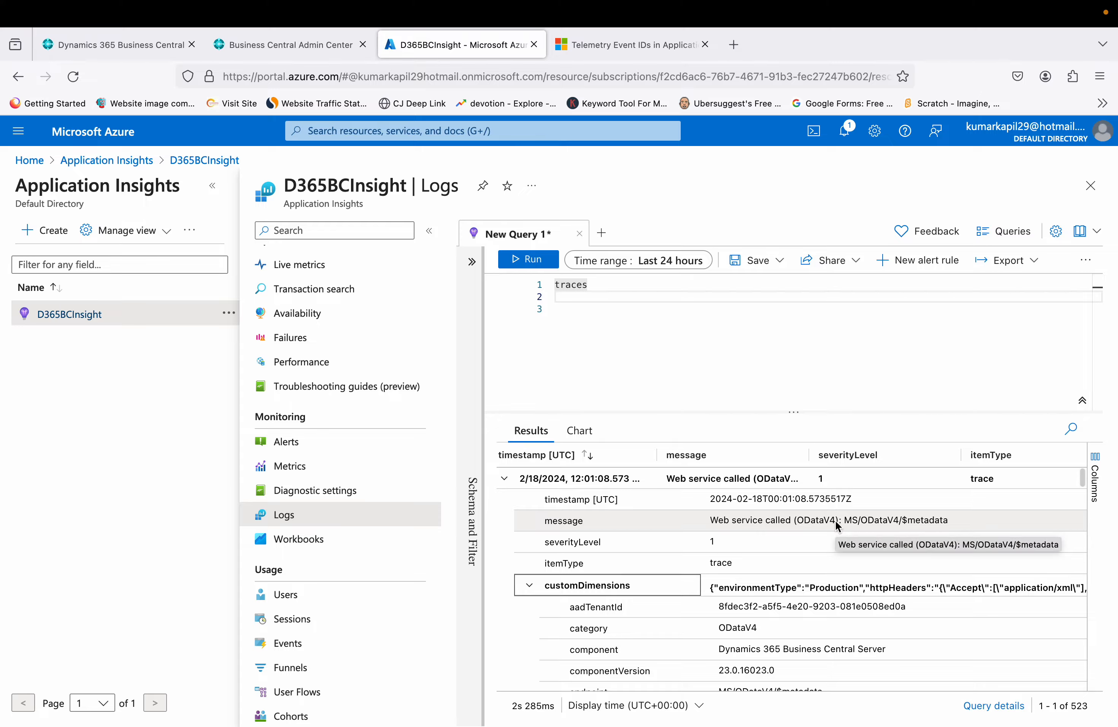
pyautogui.scroll(-3, 761, 598)
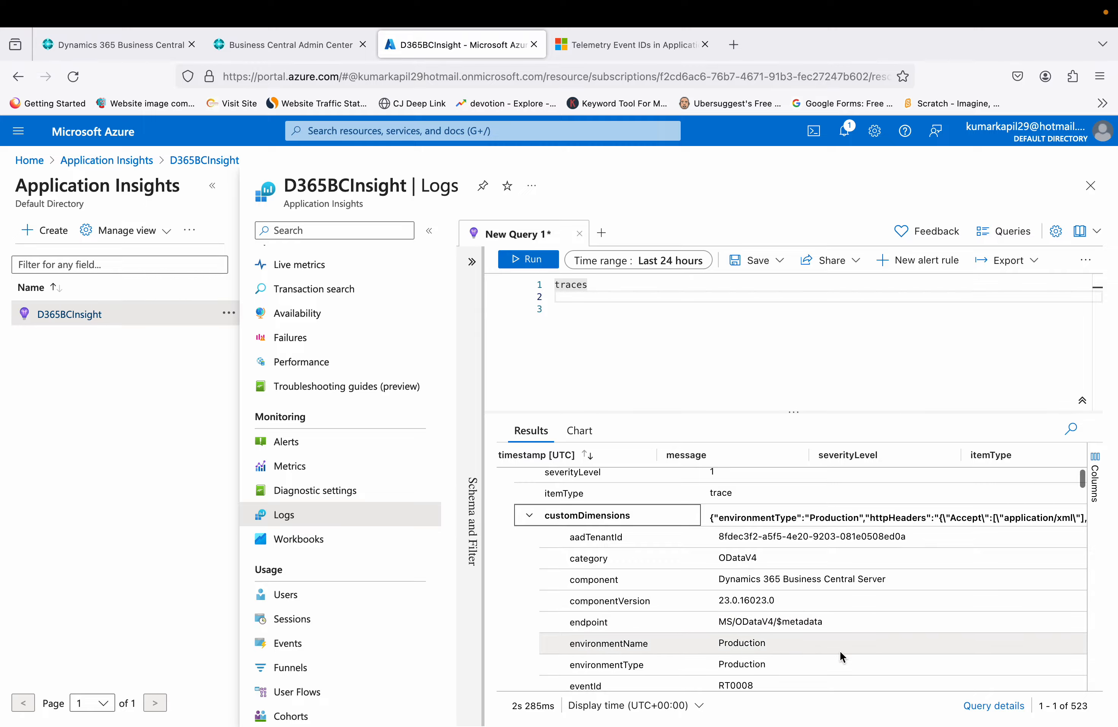
pyautogui.scroll(-2, 840, 651)
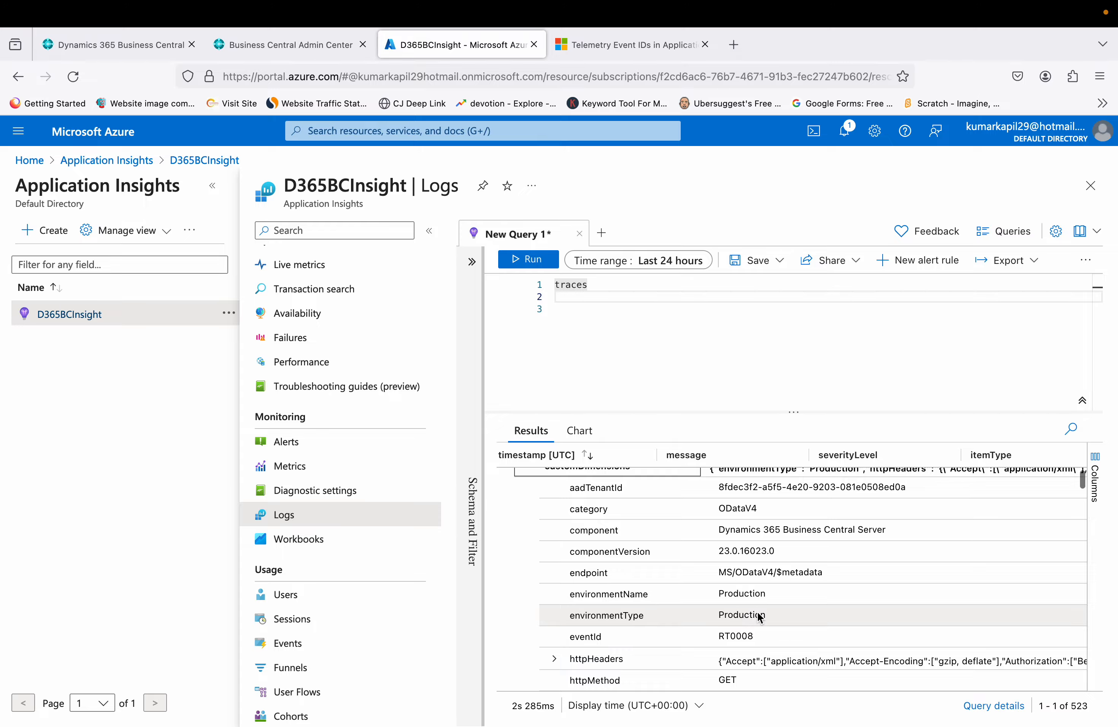
pyautogui.scroll(-2, 755, 618)
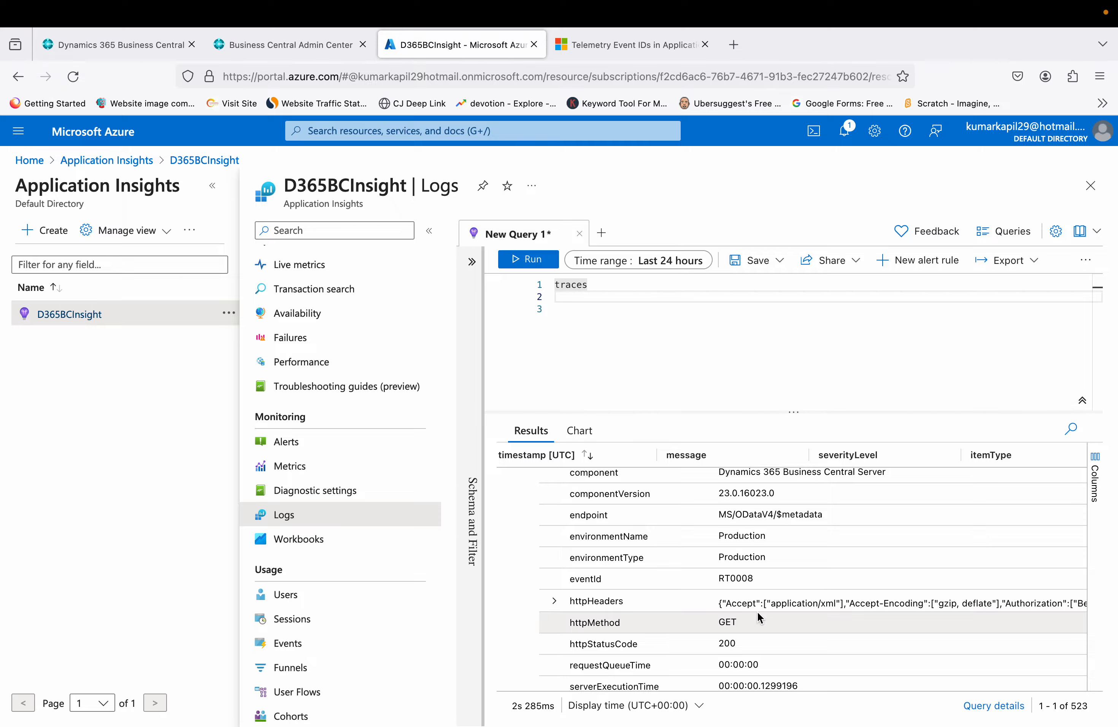
pyautogui.scroll(-2, 757, 617)
pyautogui.scroll(3, 757, 617)
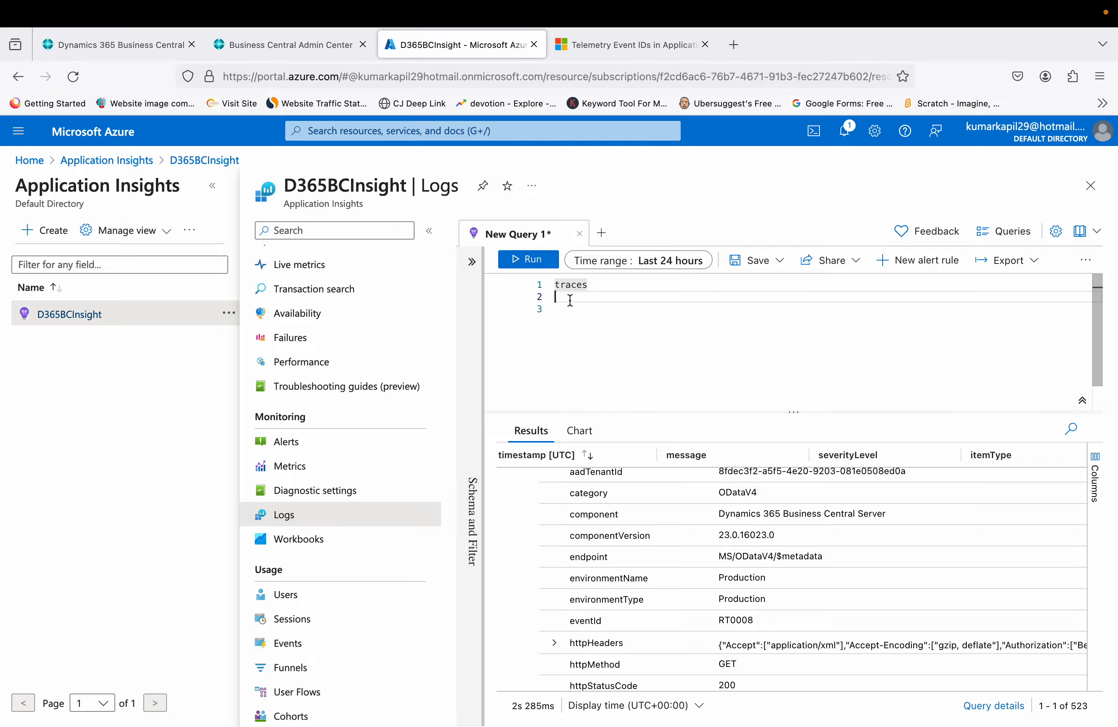
# - Begin a where filter on the second line of the traces query
pyautogui.write('|where')
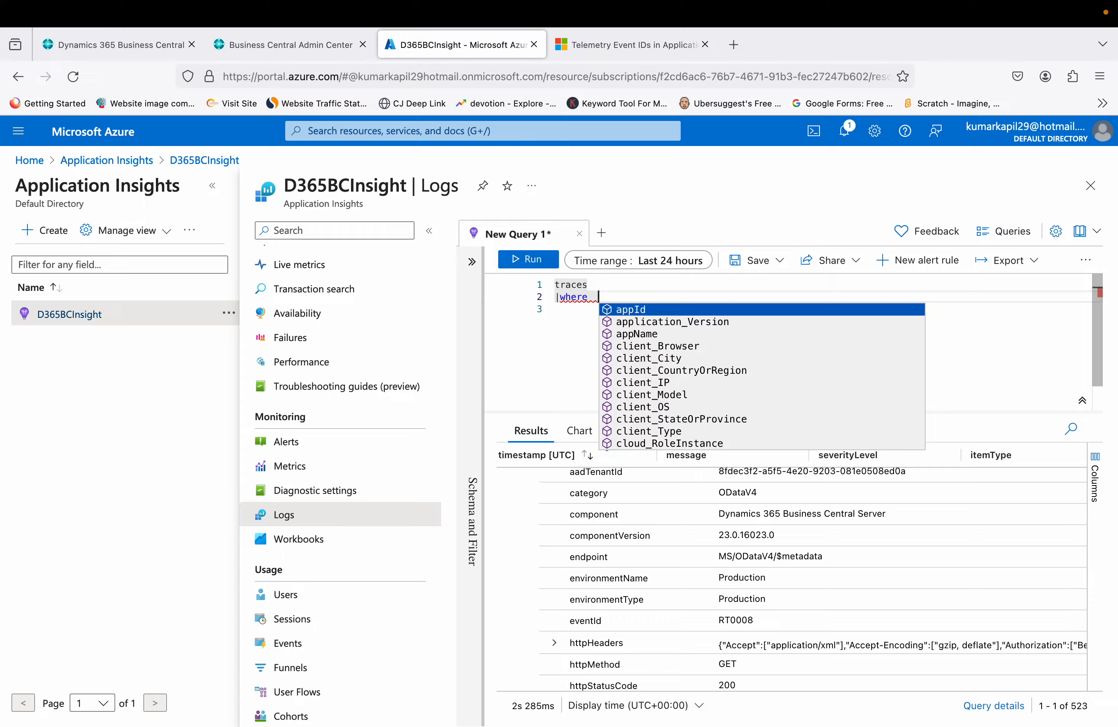
pyautogui.press('Escape')
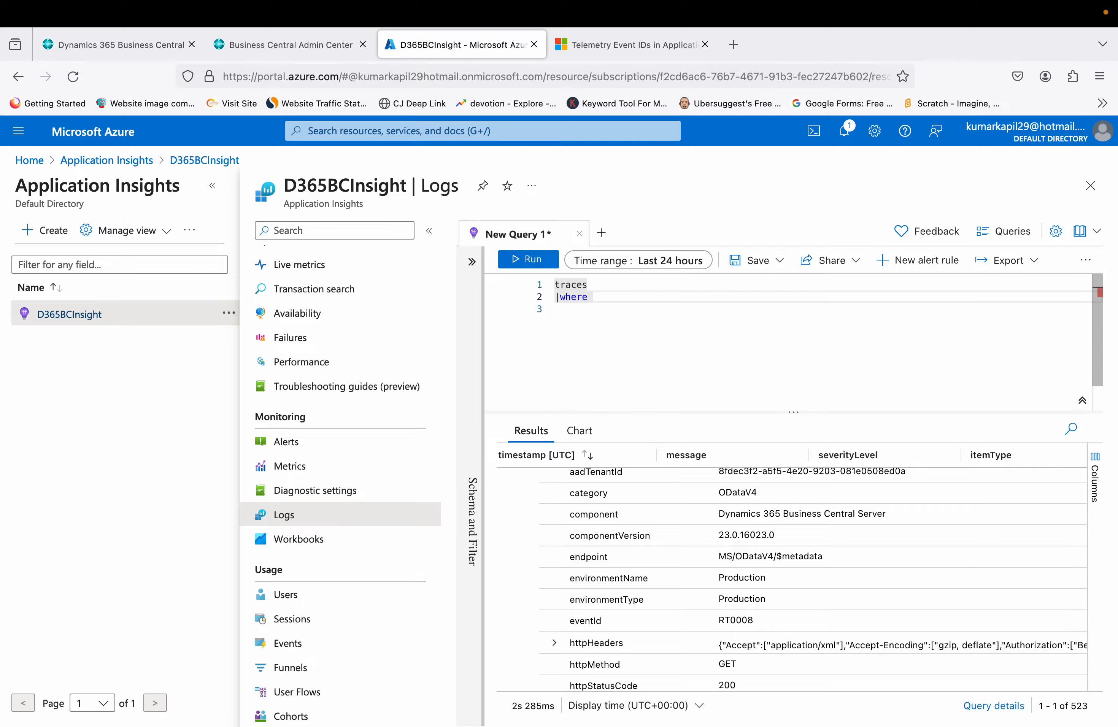
pyautogui.write('a')
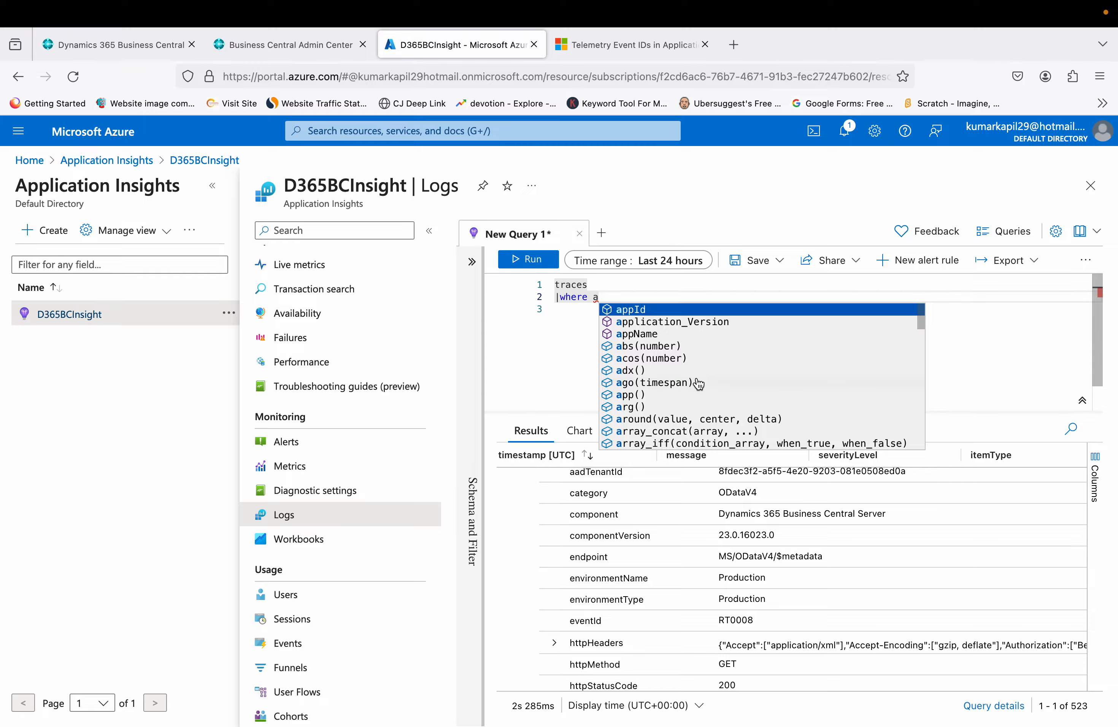
pyautogui.press('BackSpace')
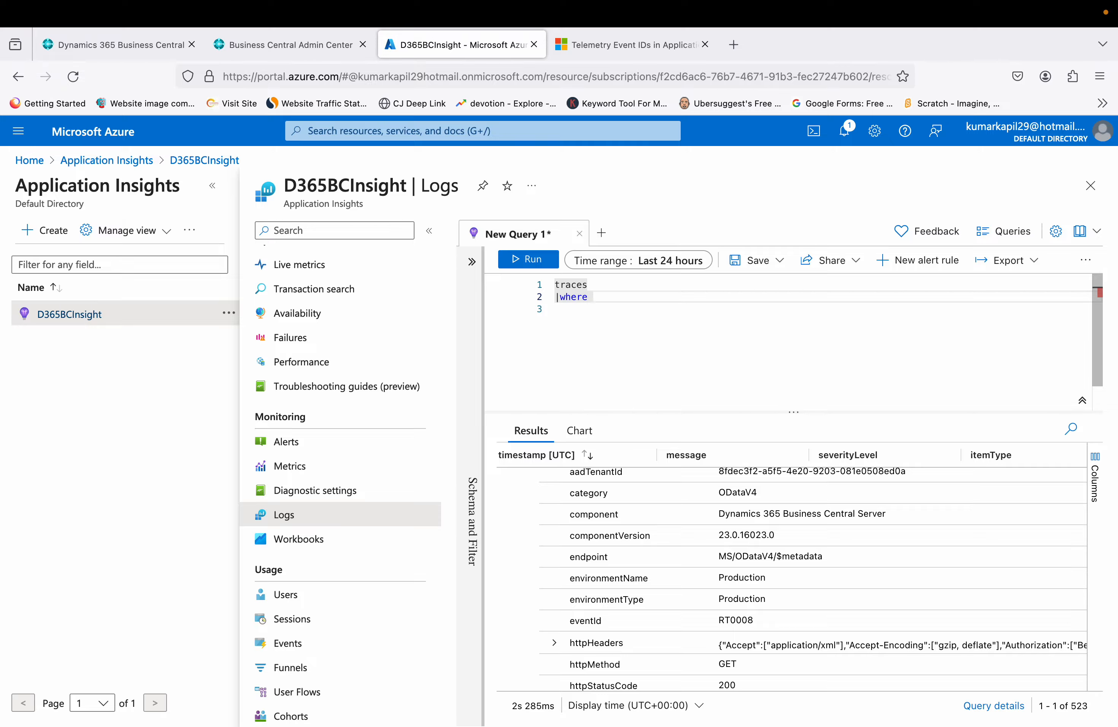
pyautogui.write('te')
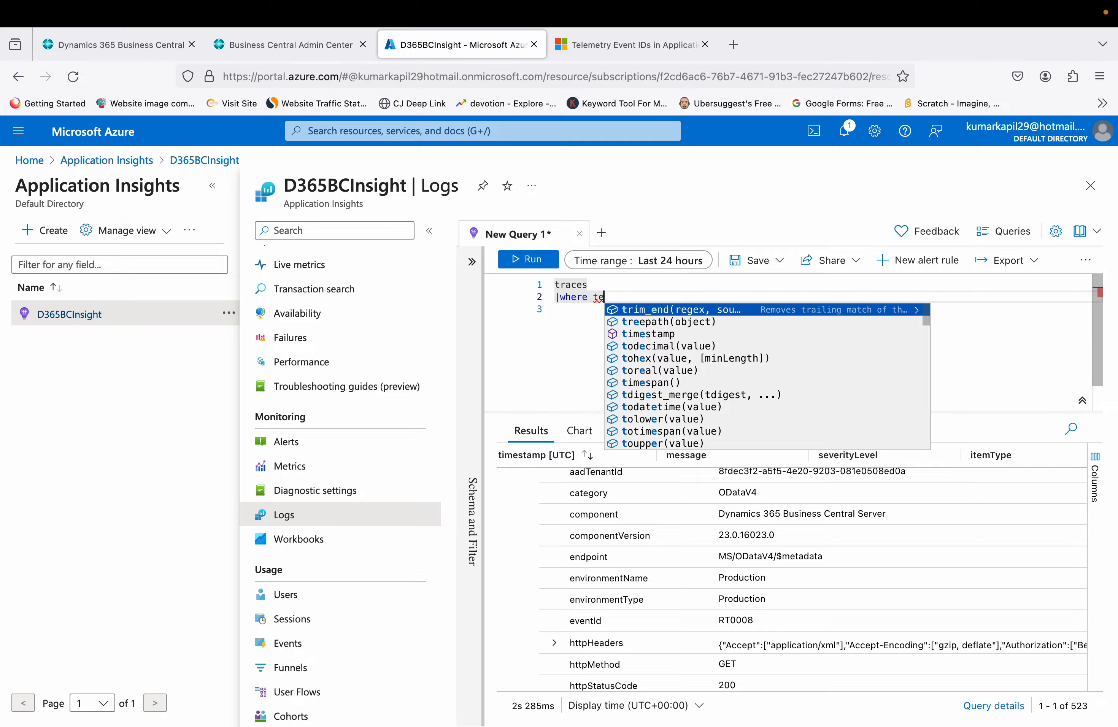
pyautogui.press('BackSpace')
pyautogui.press('BackSpace')
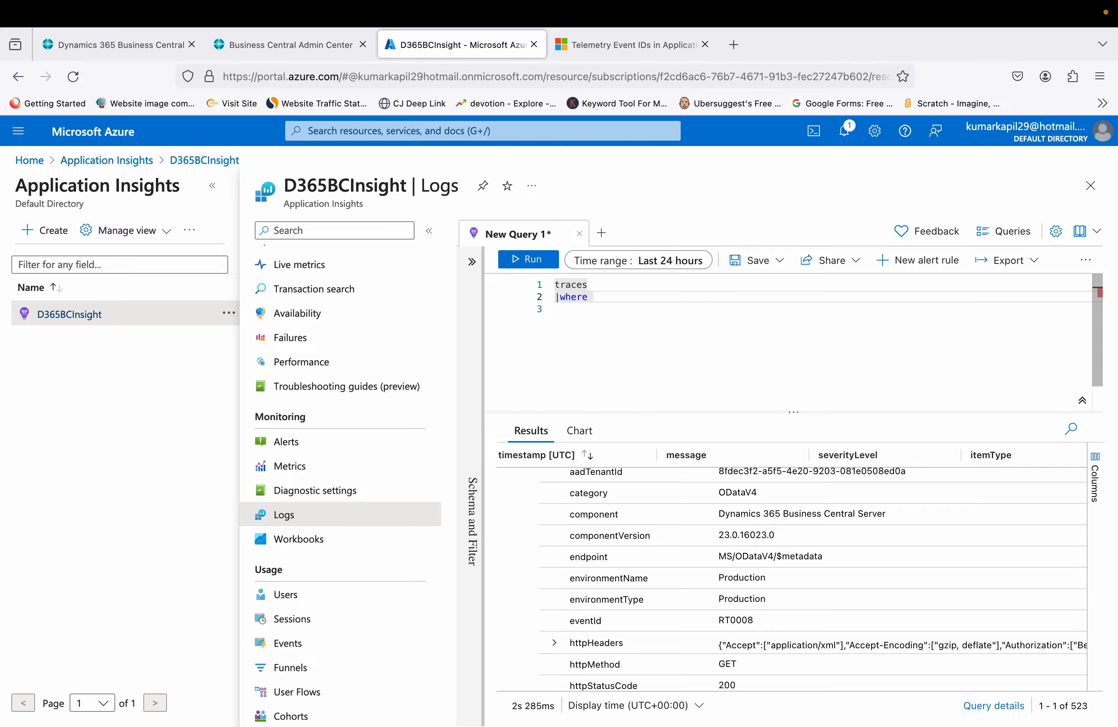
# - Try the filter condition customDimensions.aadtenantId == '' with an empty value in the where clause
pyautogui.write('cu')
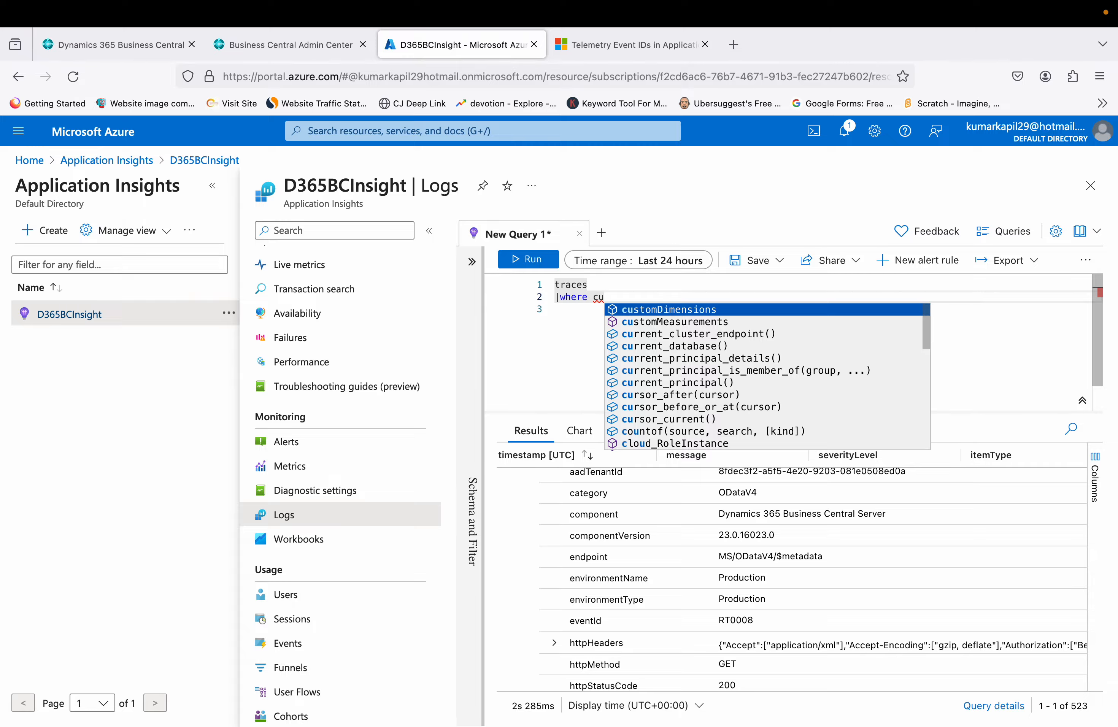
pyautogui.press('Tab')
pyautogui.press('BackSpace')
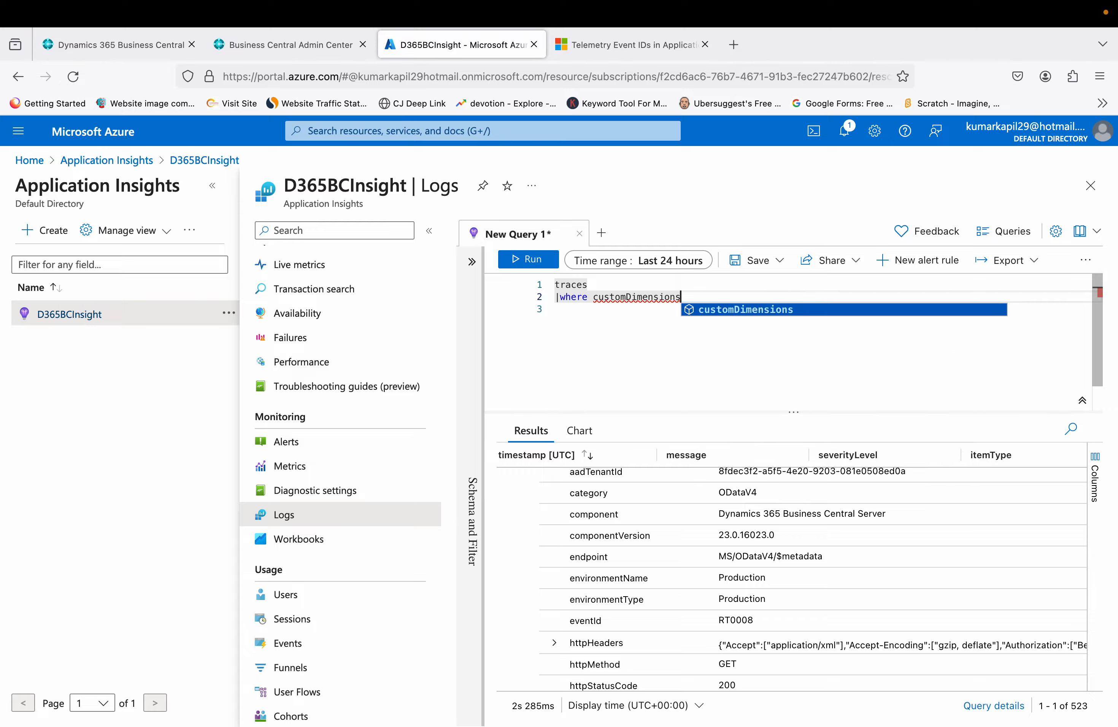
pyautogui.write('.')
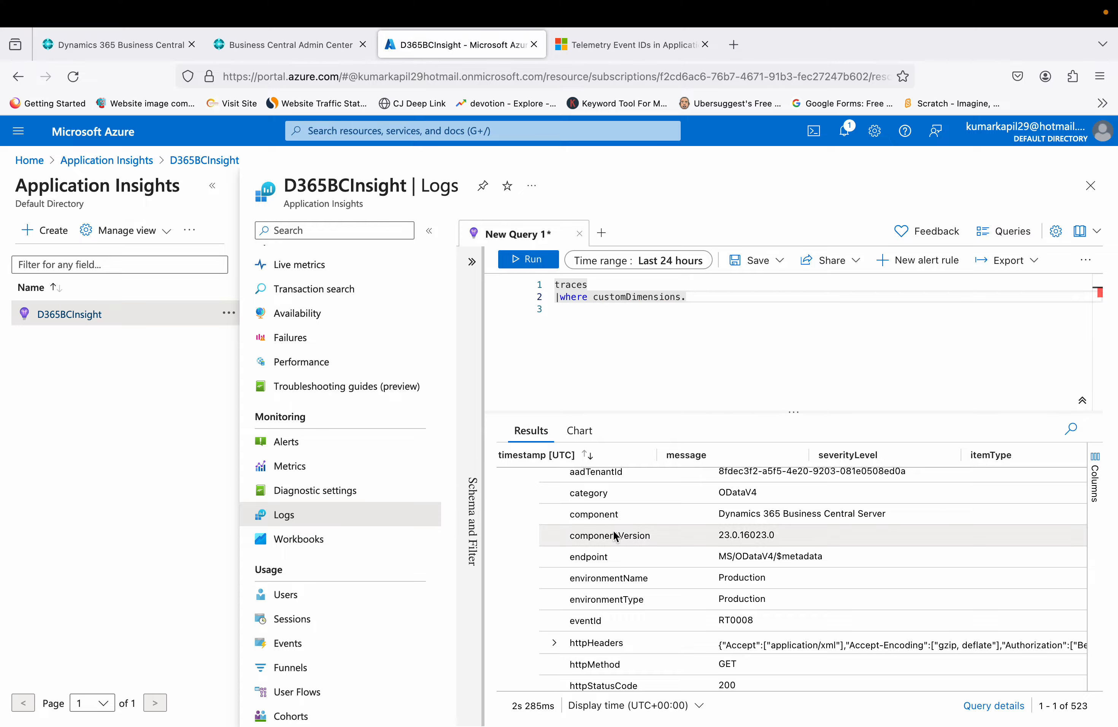
pyautogui.scroll(3, 612, 530)
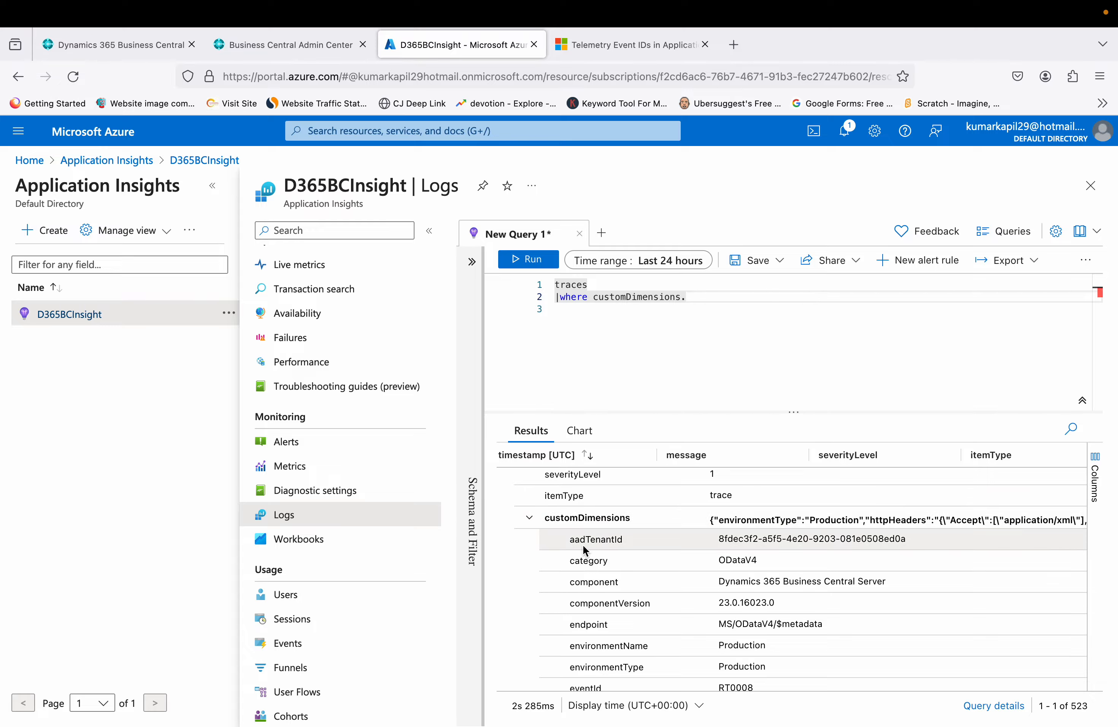
pyautogui.write('aadtenant')
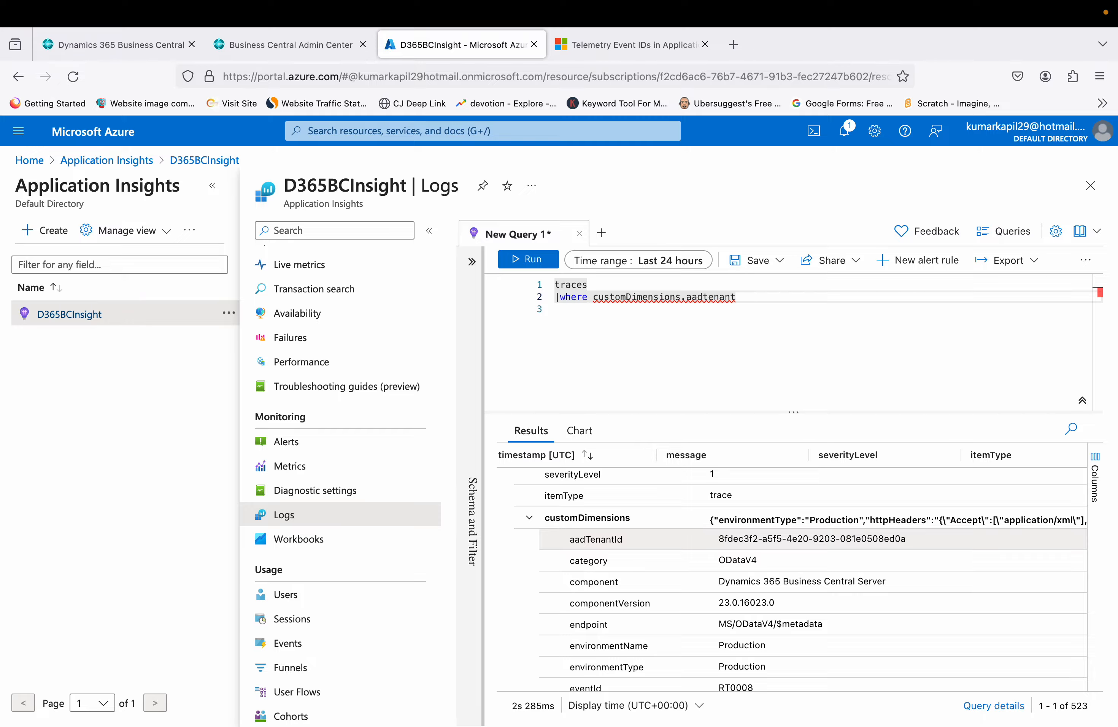
pyautogui.write('Id ==')
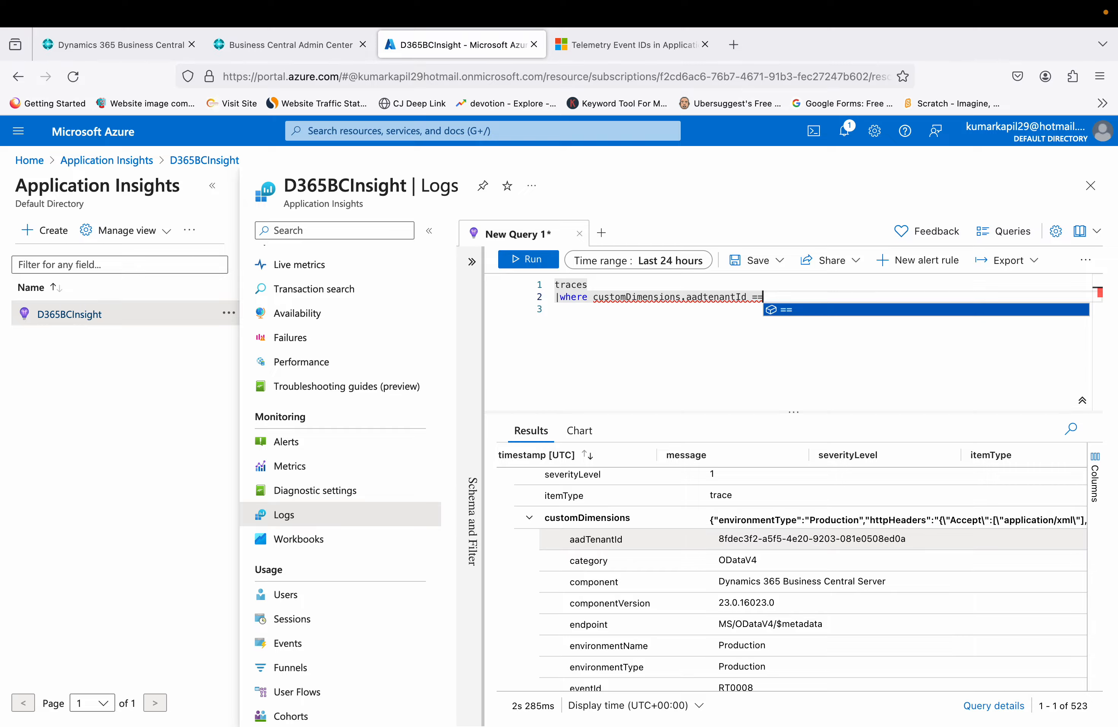
pyautogui.write(" '")
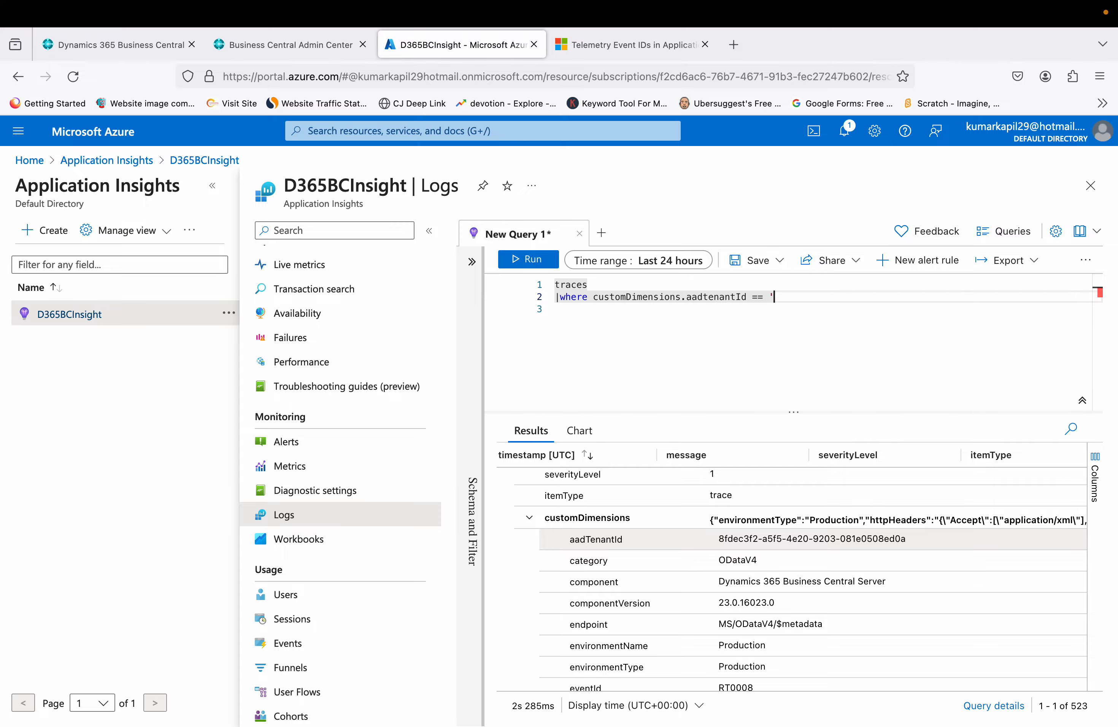
pyautogui.write("'")
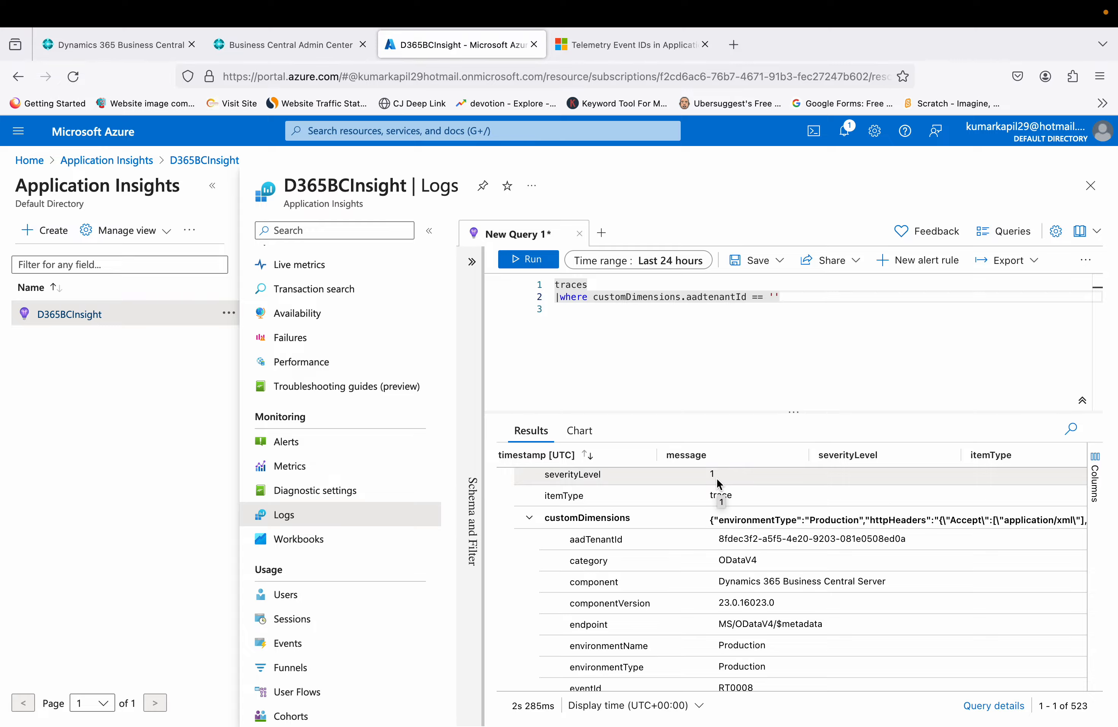
# - Delete the tenant condition from the filter, keeping only the where operator
pyautogui.press('BackSpace')
pyautogui.press('BackSpace')
pyautogui.press('BackSpace')
pyautogui.press('BackSpace')
pyautogui.press('BackSpace')
pyautogui.press('BackSpace')
pyautogui.press('BackSpace')
pyautogui.press('BackSpace')
pyautogui.press('BackSpace')
pyautogui.press('BackSpace')
pyautogui.press('BackSpace')
pyautogui.press('BackSpace')
pyautogui.press('BackSpace')
pyautogui.press('BackSpace')
pyautogui.press('BackSpace')
pyautogui.press('BackSpace')
pyautogui.press('BackSpace')
pyautogui.press('BackSpace')
pyautogui.press('BackSpace')
pyautogui.press('BackSpace')
pyautogui.press('BackSpace')
pyautogui.press('BackSpace')
pyautogui.press('BackSpace')
pyautogui.press('BackSpace')
pyautogui.press('BackSpace')
pyautogui.press('BackSpace')
pyautogui.press('BackSpace')
pyautogui.press('BackSpace')
pyautogui.press('BackSpace')
pyautogui.press('BackSpace')
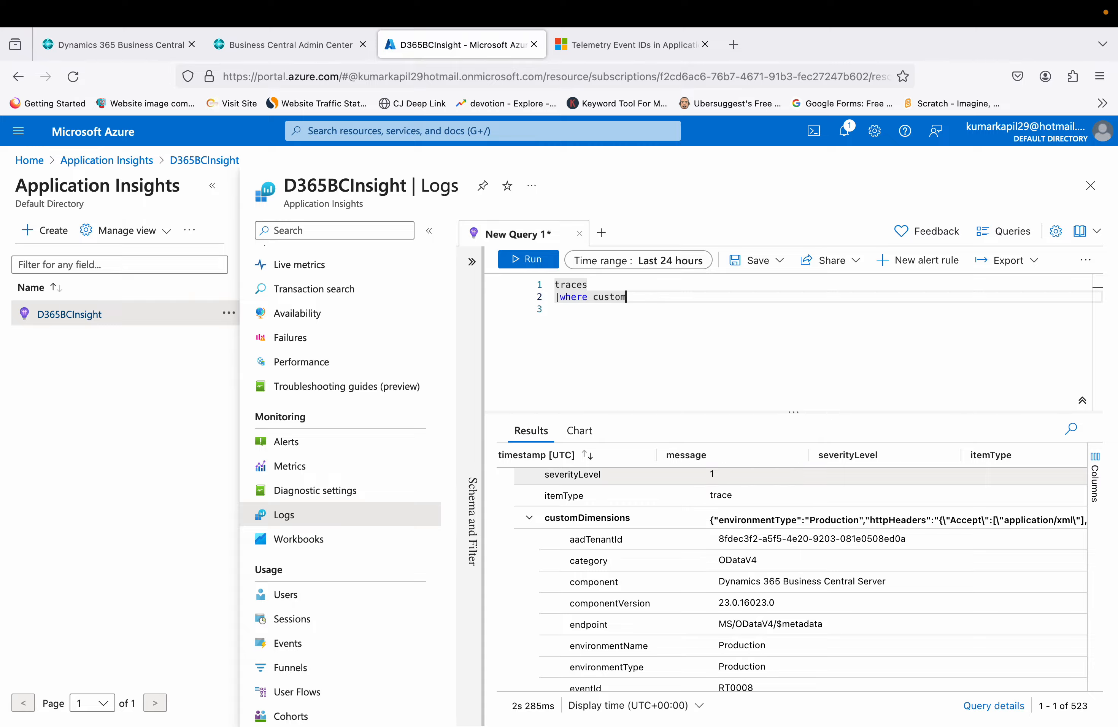
pyautogui.press('BackSpace')
pyautogui.press('BackSpace')
pyautogui.press('BackSpace')
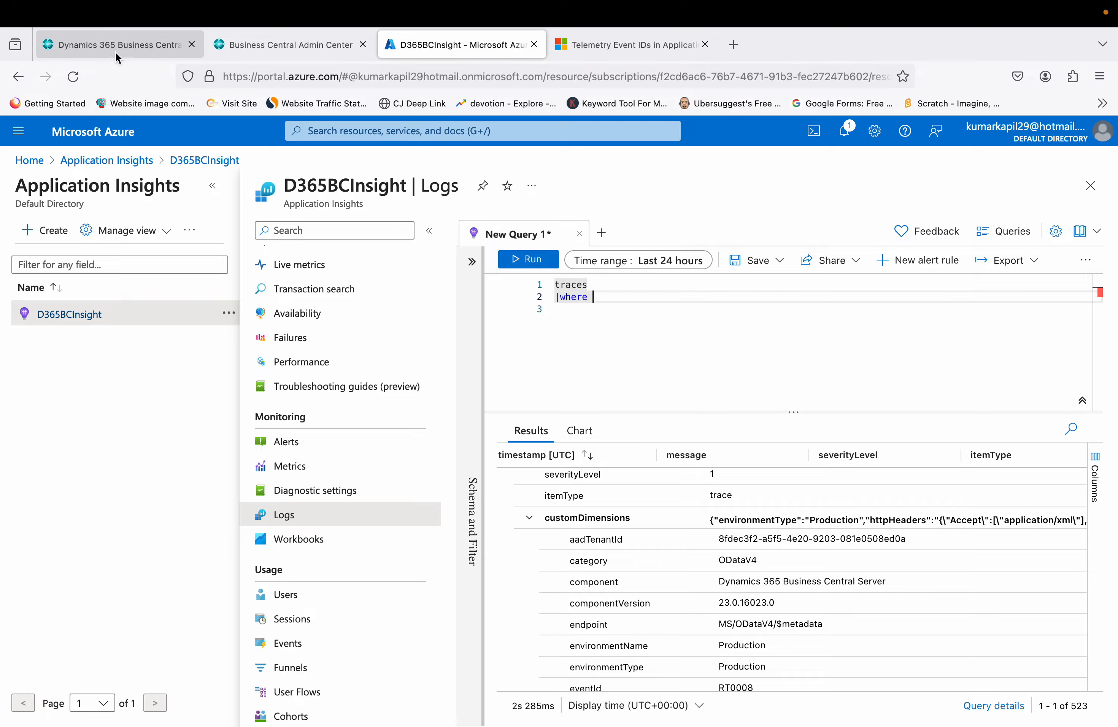
# - Switch to Dynamics 365 Business Central, search for user and open the Users page
pyautogui.click(118, 49)
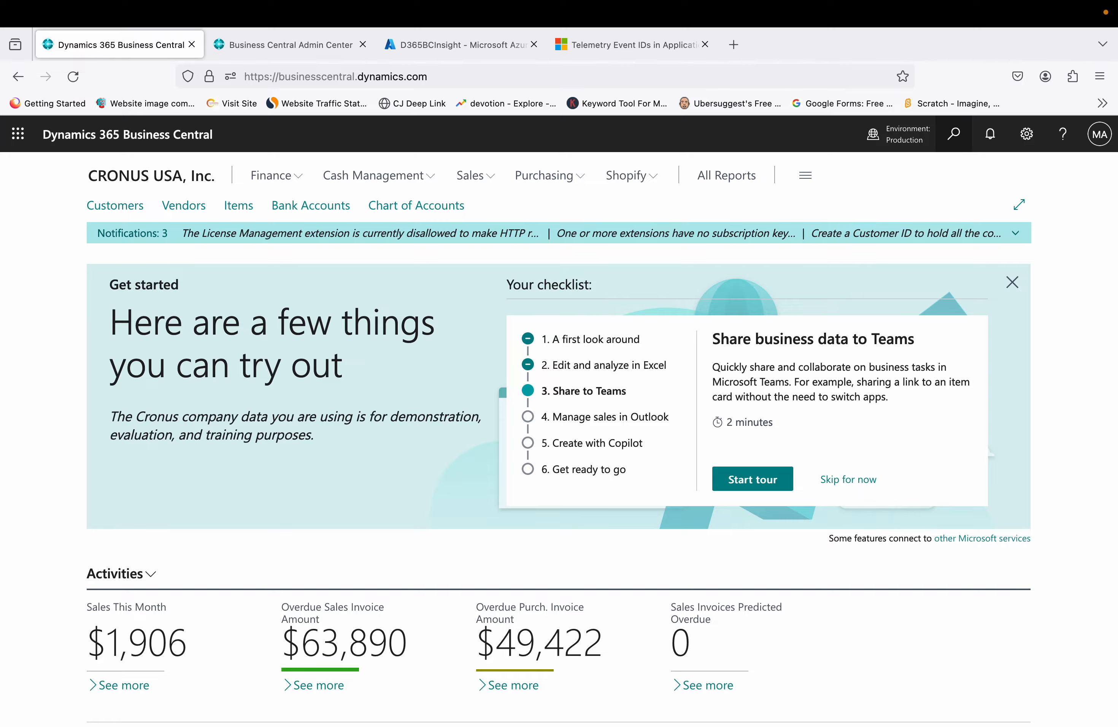
pyautogui.hotkey('alt', 'q')
pyautogui.write('user')
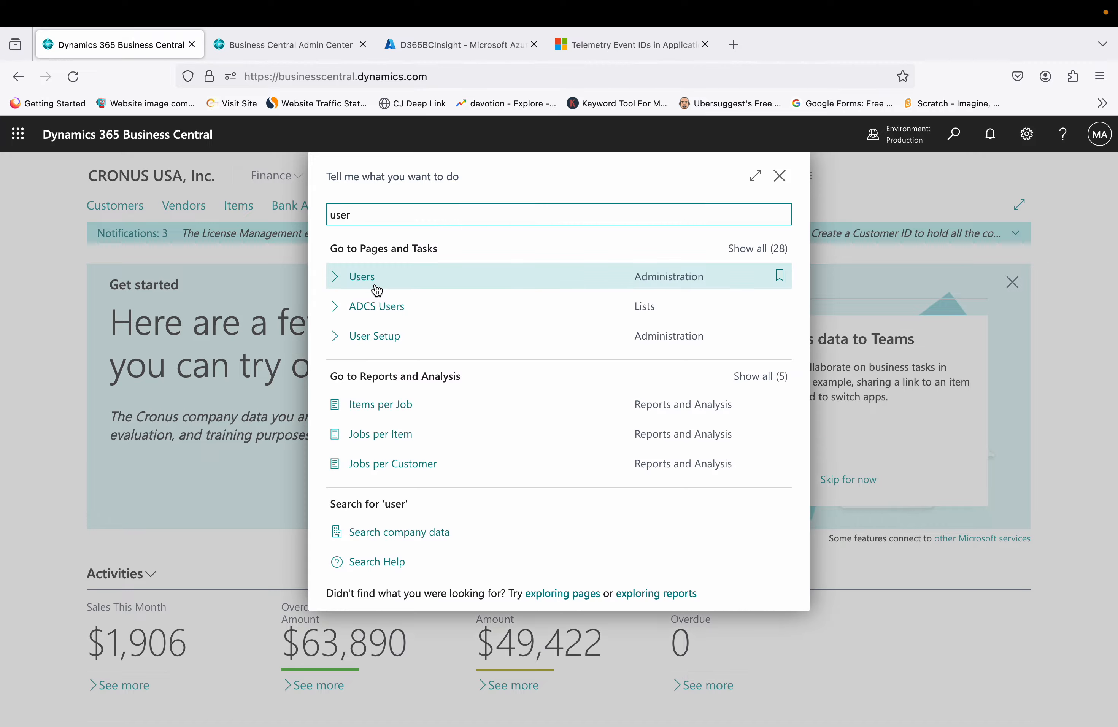
pyautogui.click(377, 289)
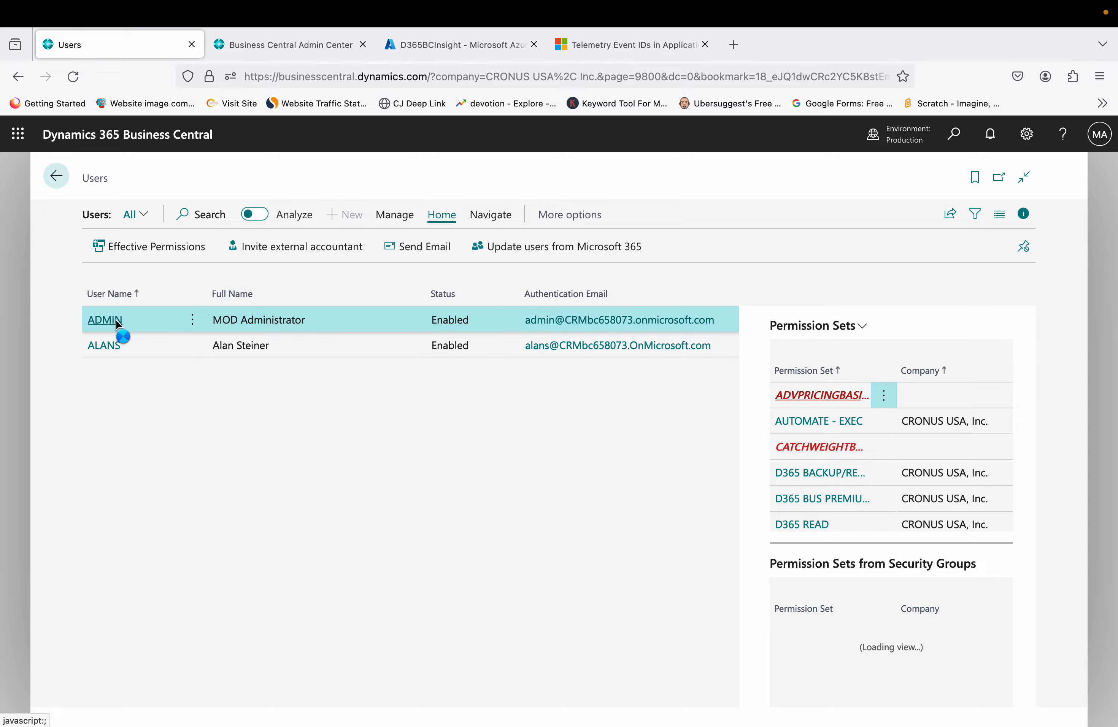
# - View the ADMIN user's card in Business Central, then switch to the Azure logs and look through the expanded trace's properties
pyautogui.click(115, 320)
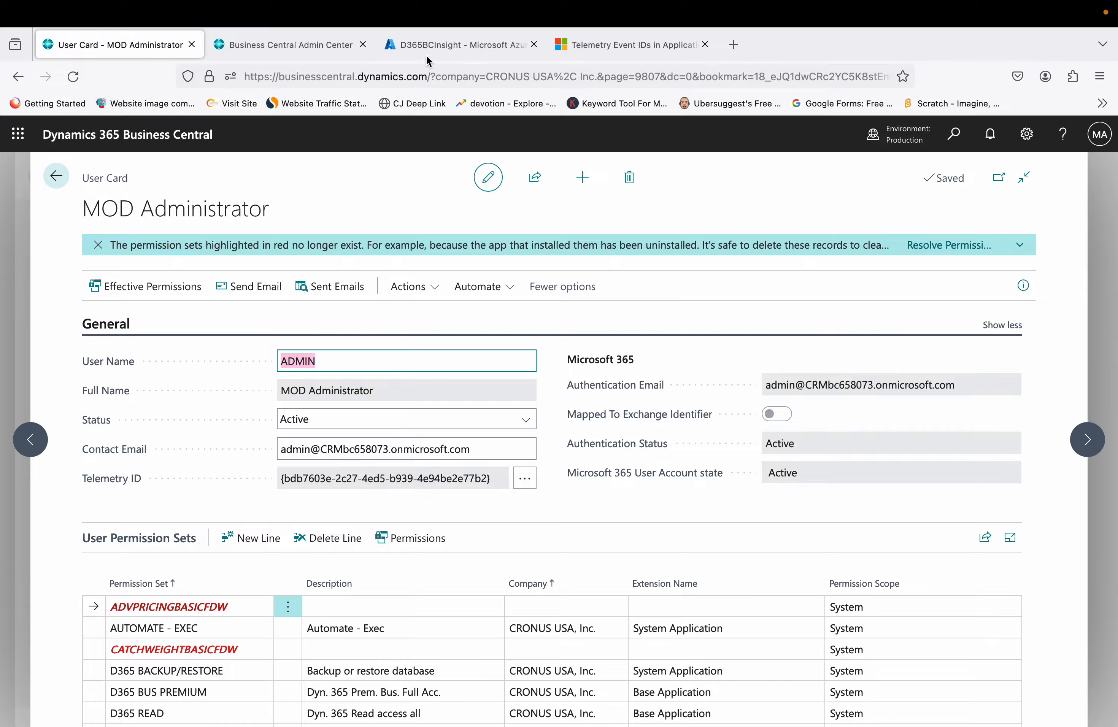
pyautogui.click(439, 45)
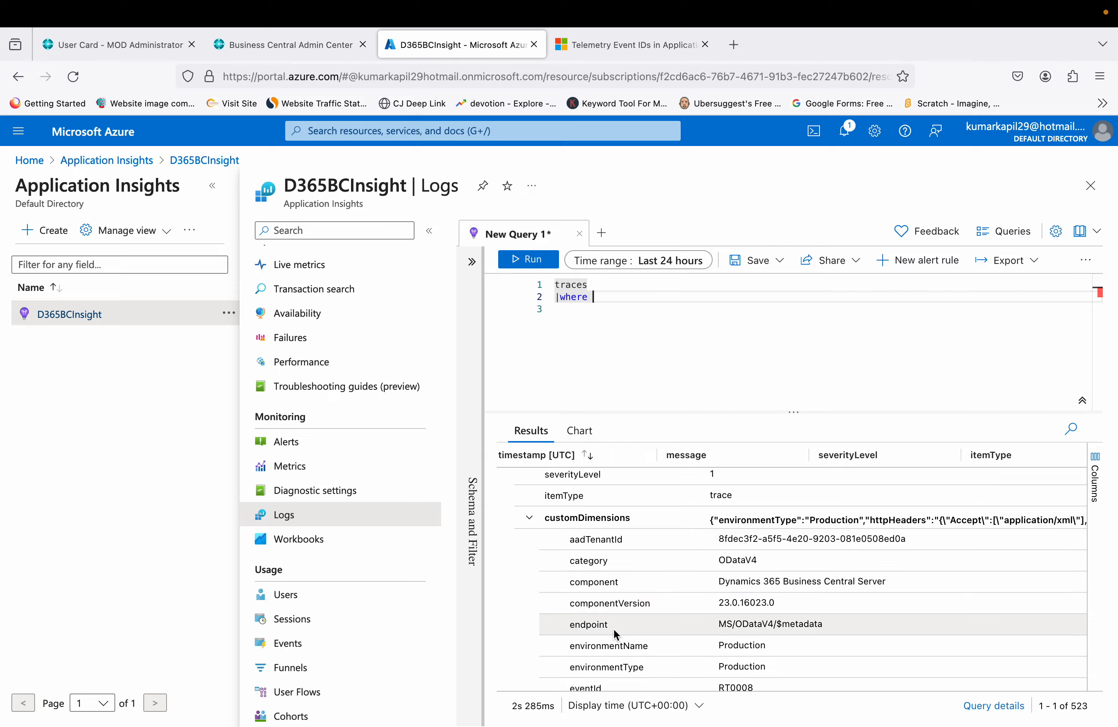
pyautogui.scroll(-2, 614, 630)
pyautogui.scroll(2, 614, 631)
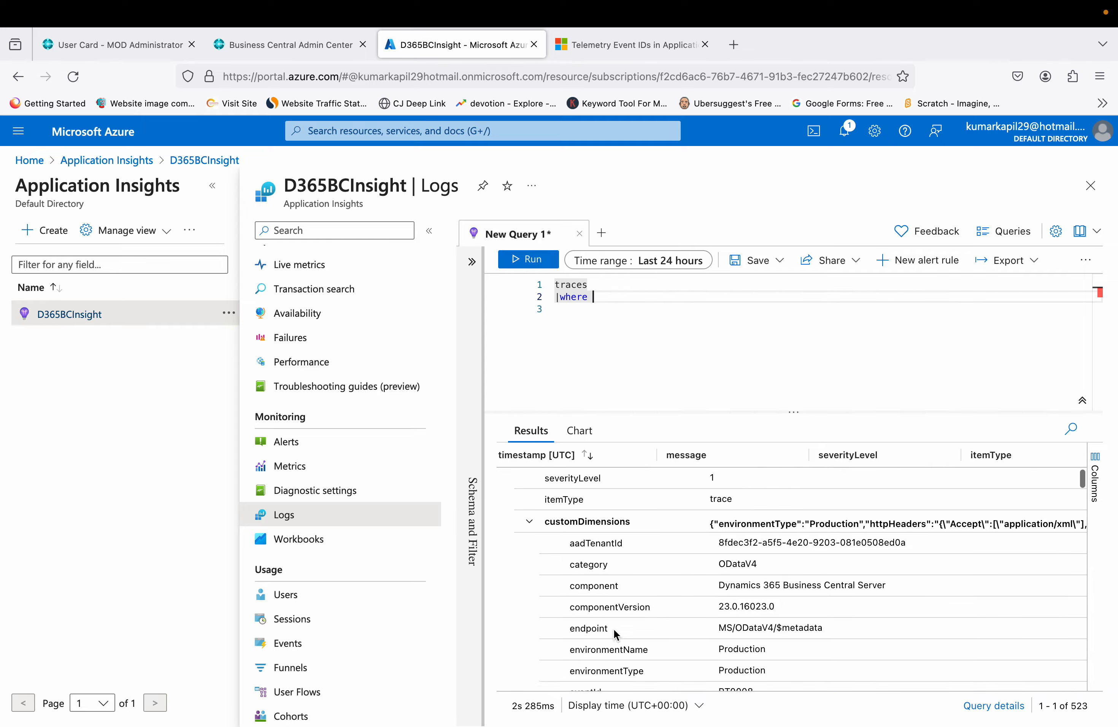
pyautogui.scroll(-3, 614, 631)
pyautogui.scroll(-3, 614, 629)
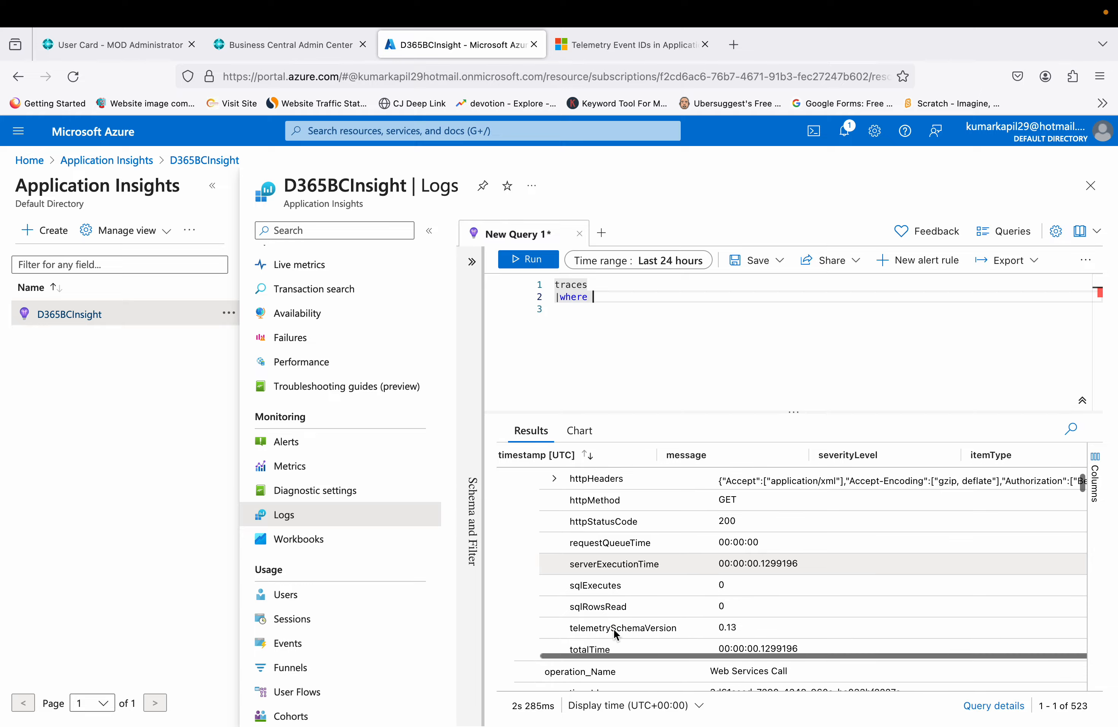
pyautogui.scroll(-3, 613, 629)
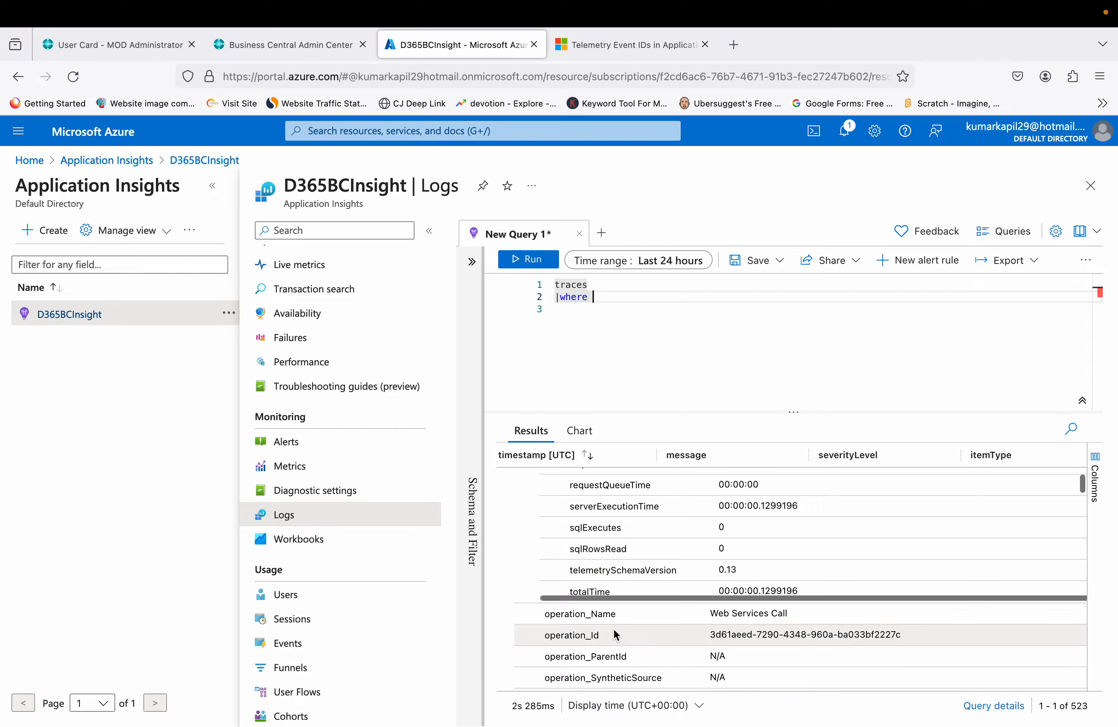
pyautogui.scroll(-1, 613, 629)
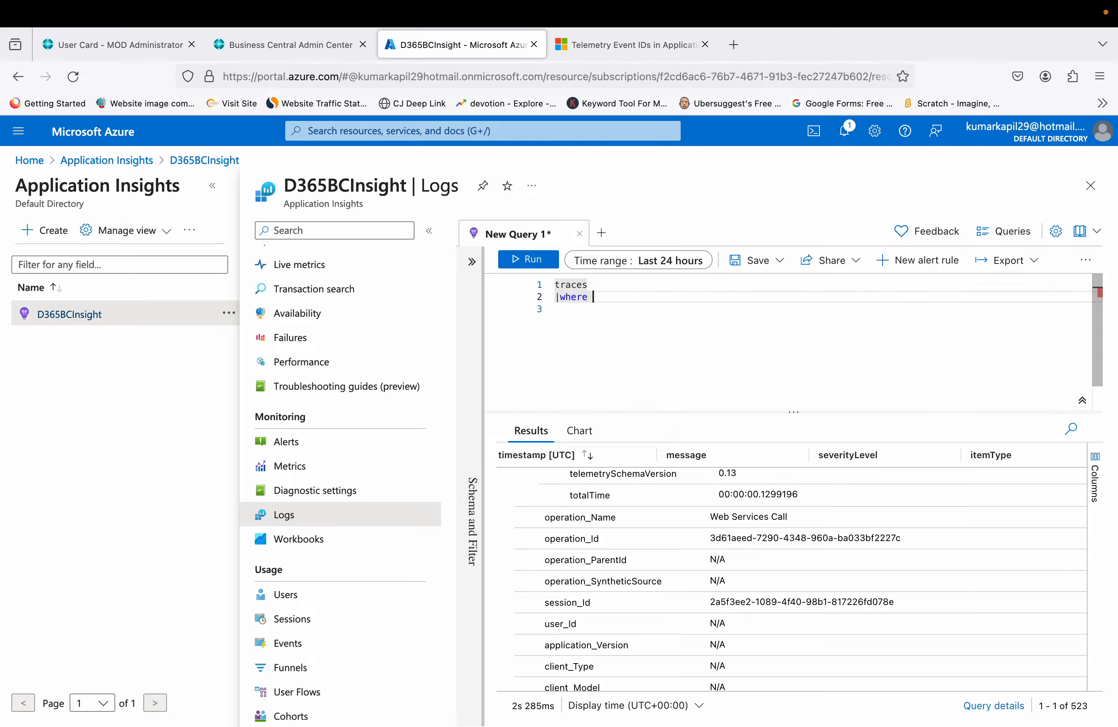
# - Begin a condition in the traces query's where clause with user_Id and the == operator
pyautogui.write('us')
pyautogui.press('Down')
pyautogui.press('Down')
pyautogui.press('Return')
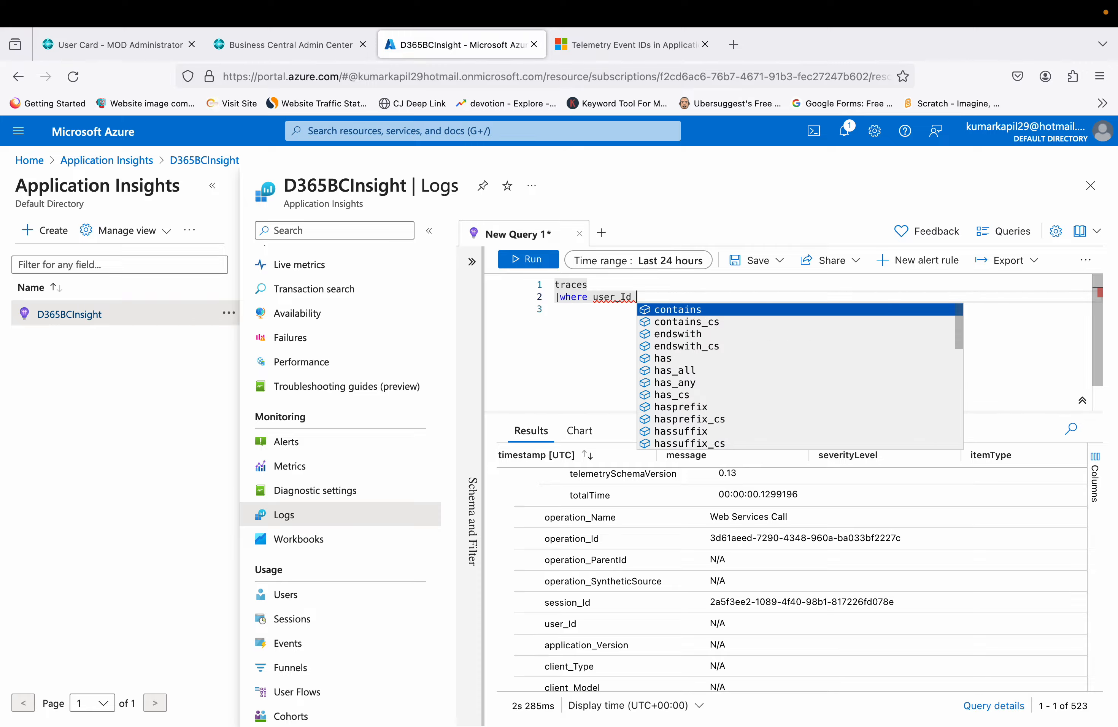
pyautogui.write('=')
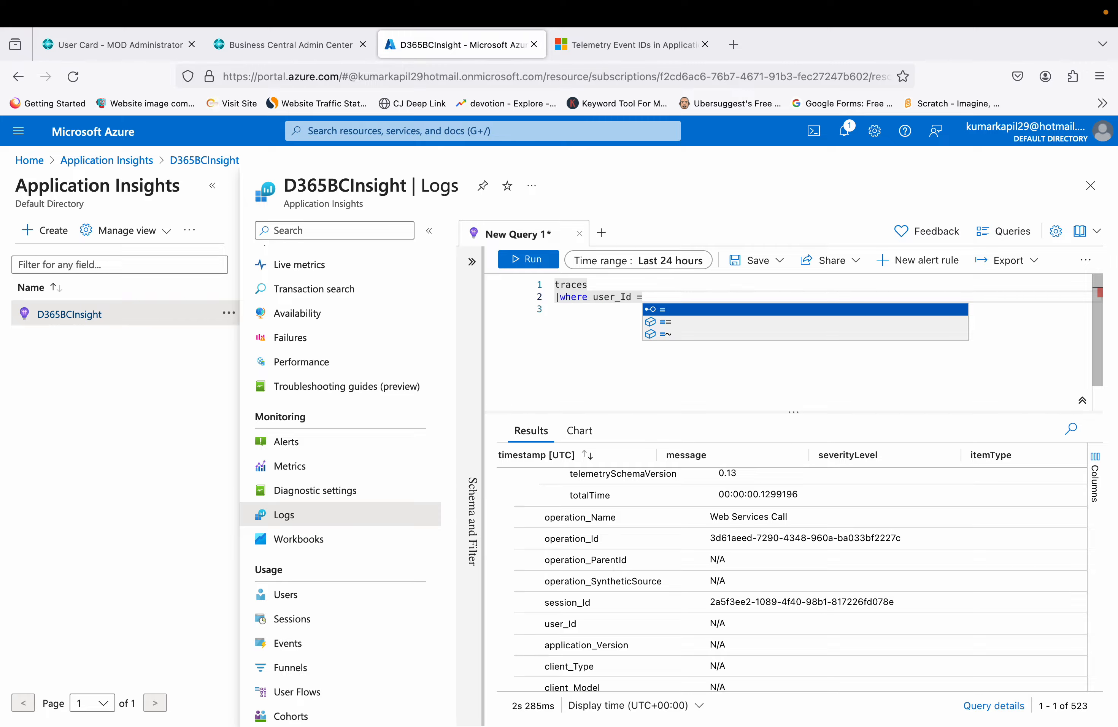
pyautogui.write('=')
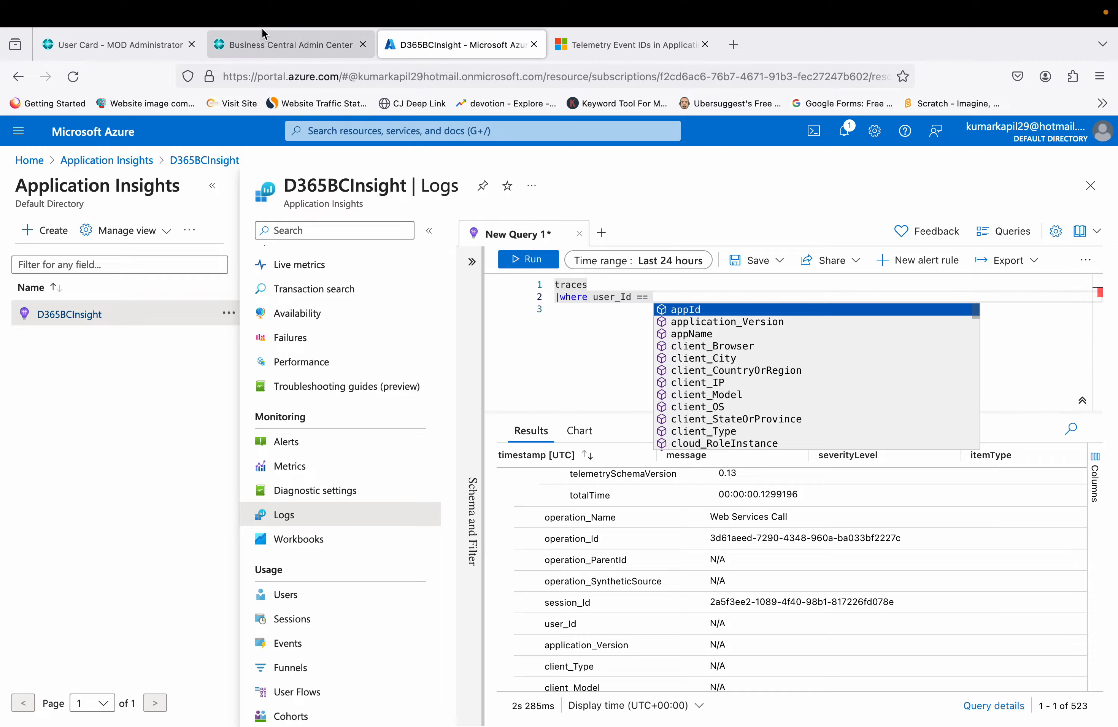
# - Switch to Business Central and copy the ADMIN user's Telemetry ID from the user card, without the curly braces
pyautogui.click(137, 35)
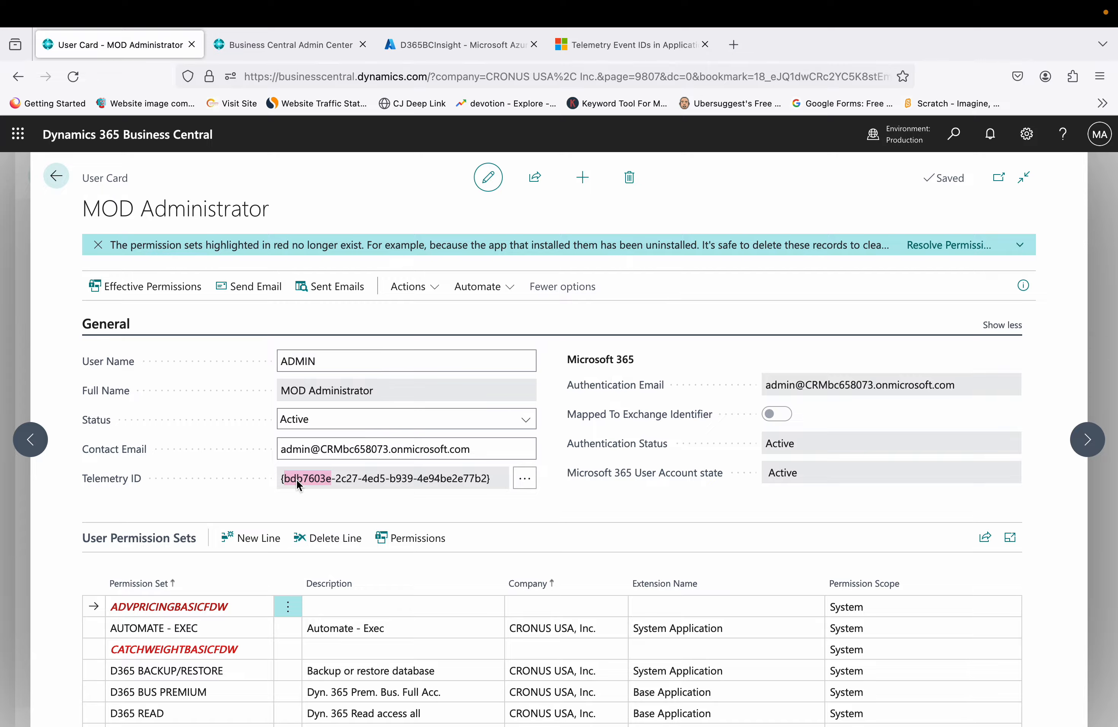
pyautogui.hotkey('shift', 'Right')
pyautogui.hotkey('shift', 'Right')
pyautogui.hotkey('shift', 'Right')
pyautogui.hotkey('shift', 'Right')
pyautogui.hotkey('shift', 'Right')
pyautogui.hotkey('shift', 'Right')
pyautogui.hotkey('shift', 'Right')
pyautogui.hotkey('shift', 'Right')
pyautogui.hotkey('shift', 'Right')
pyautogui.hotkey('shift', 'Right')
pyautogui.hotkey('shift', 'Right')
pyautogui.hotkey('shift', 'Right')
pyautogui.hotkey('shift', 'Right')
pyautogui.hotkey('shift', 'Right')
pyautogui.hotkey('shift', 'Right')
pyautogui.hotkey('shift', 'Right')
pyautogui.hotkey('shift', 'Right')
pyautogui.hotkey('shift', 'Right')
pyautogui.hotkey('shift', 'Right')
pyautogui.hotkey('shift', 'Right')
pyautogui.hotkey('shift', 'Right')
pyautogui.hotkey('shift', 'Right')
pyautogui.hotkey('shift', 'Right')
pyautogui.hotkey('shift', 'Right')
pyautogui.hotkey('shift', 'Right')
pyautogui.hotkey('shift', 'Right')
pyautogui.hotkey('shift', 'Right')
pyautogui.hotkey('shift', 'Right')
pyautogui.press('super+c')
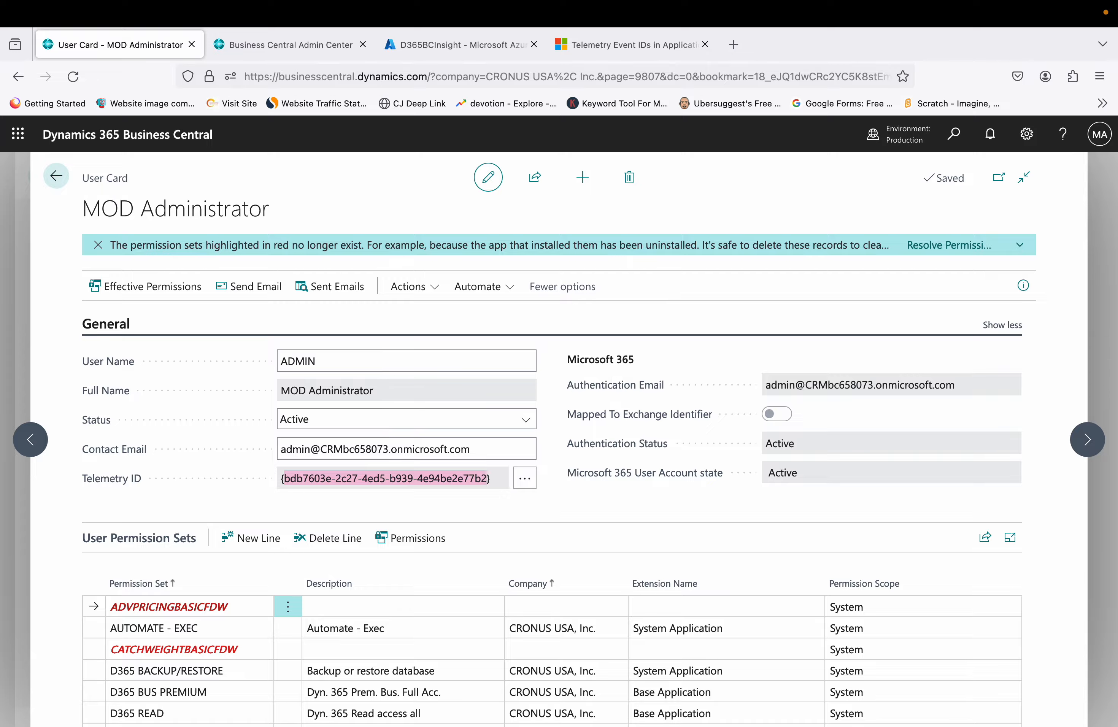
# - Return to the Azure logs, paste the copied Telemetry ID in single quotes as the user_Id value and run the query
pyautogui.click(410, 43)
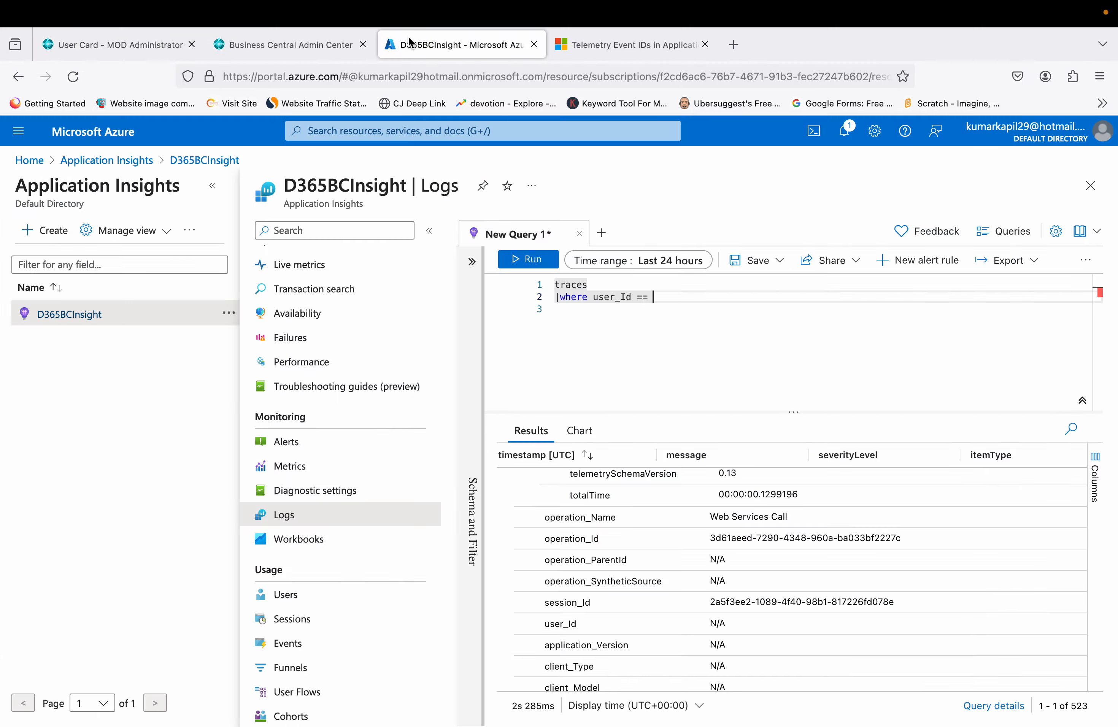
pyautogui.write("'")
pyautogui.press('super+v')
pyautogui.write("'")
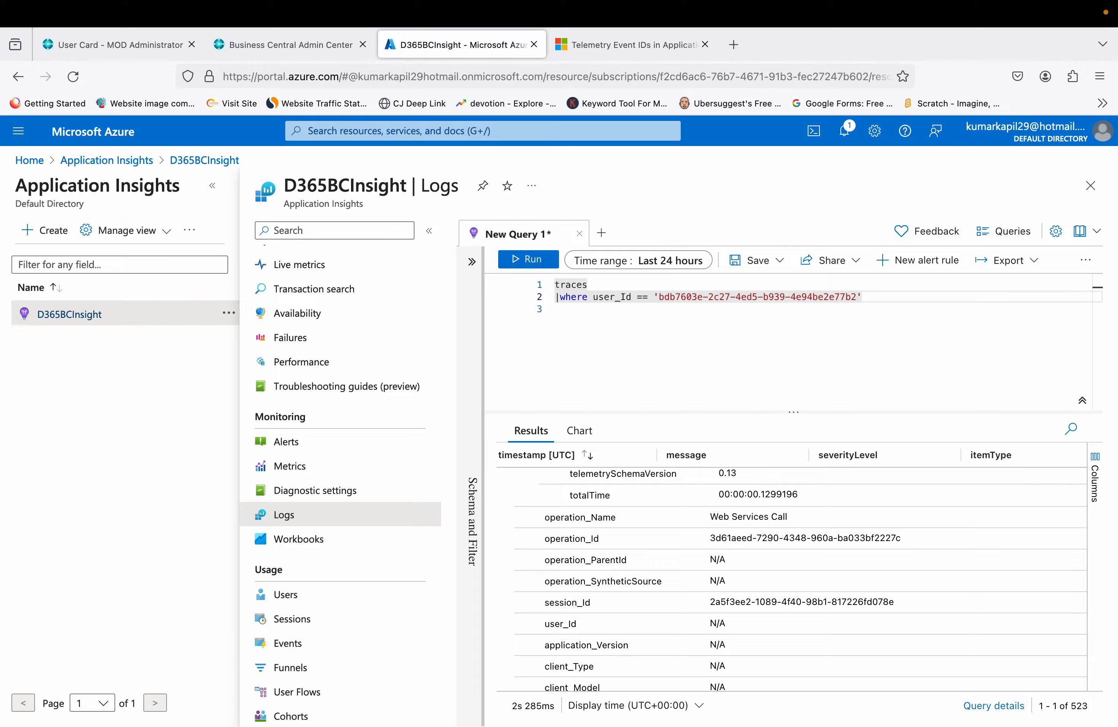
pyautogui.click(535, 263)
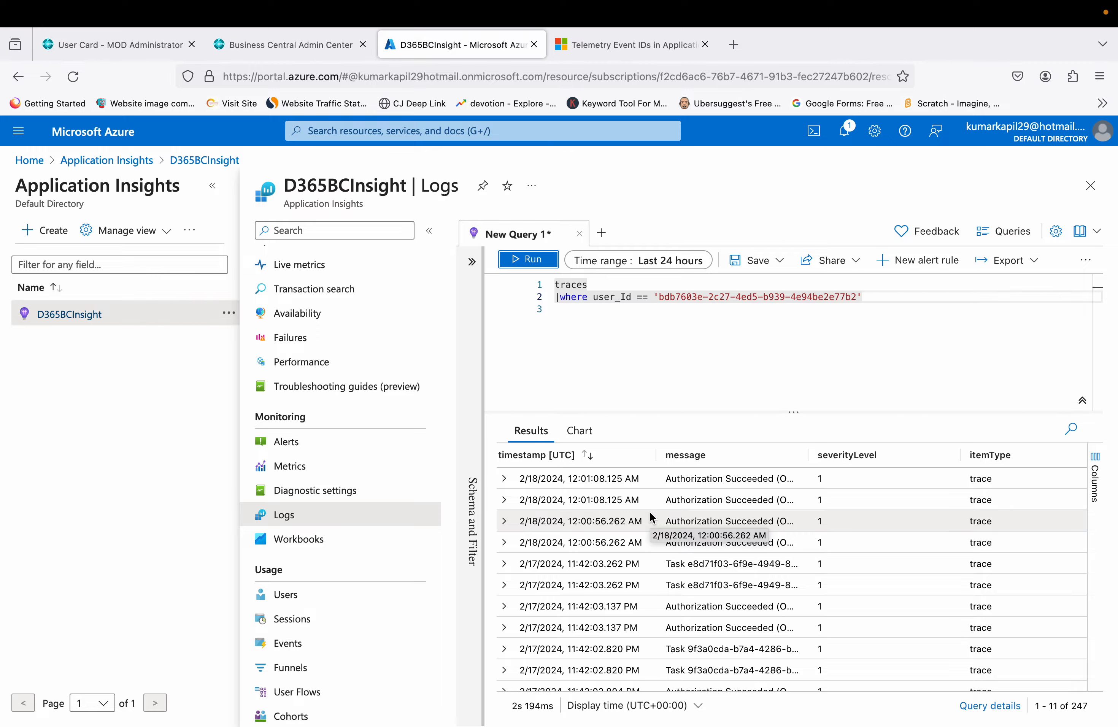
# - Expand the first trace result and its customDimensions to examine the recorded details
pyautogui.click(504, 479)
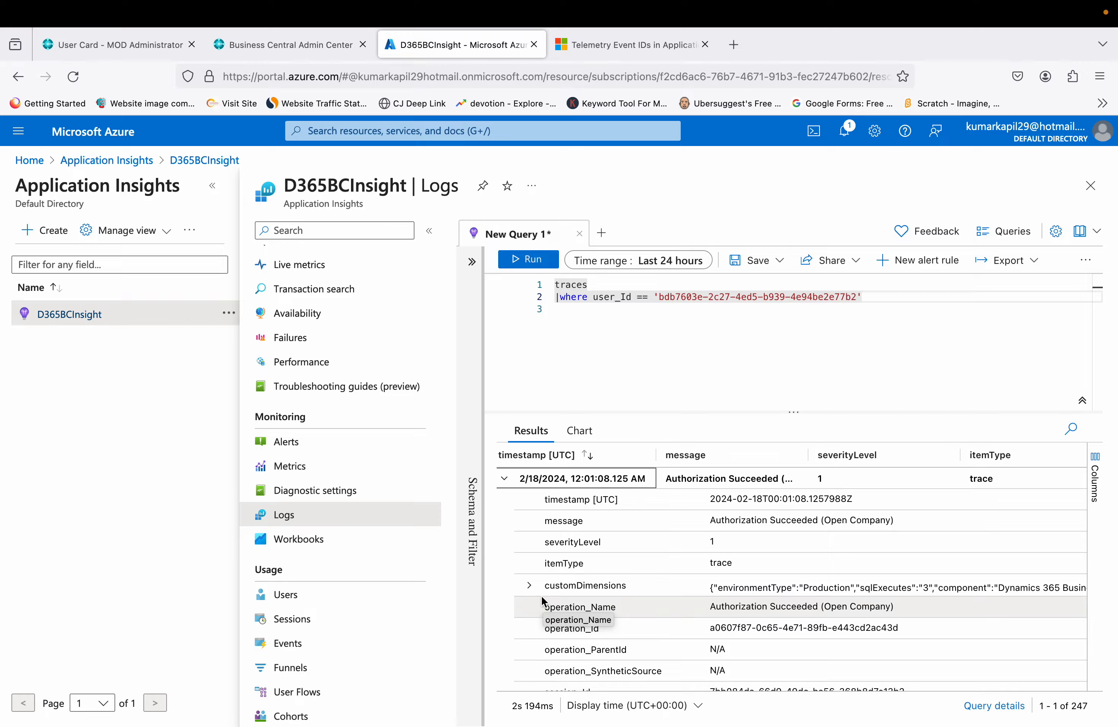
pyautogui.click(529, 587)
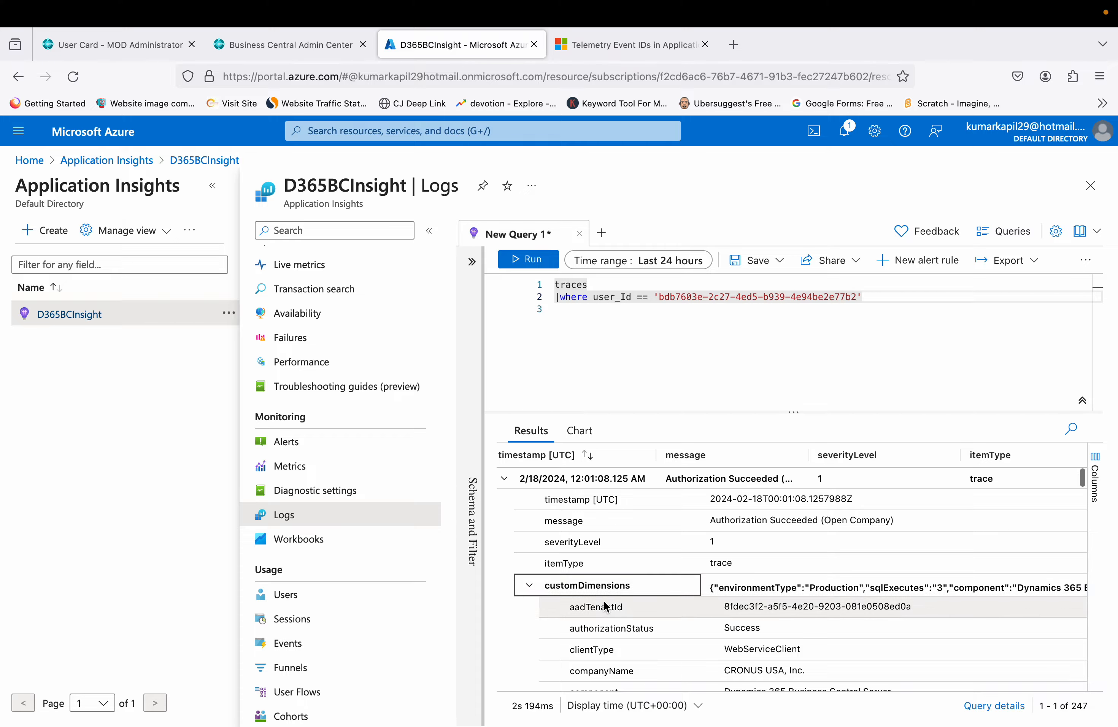
pyautogui.scroll(-2, 611, 609)
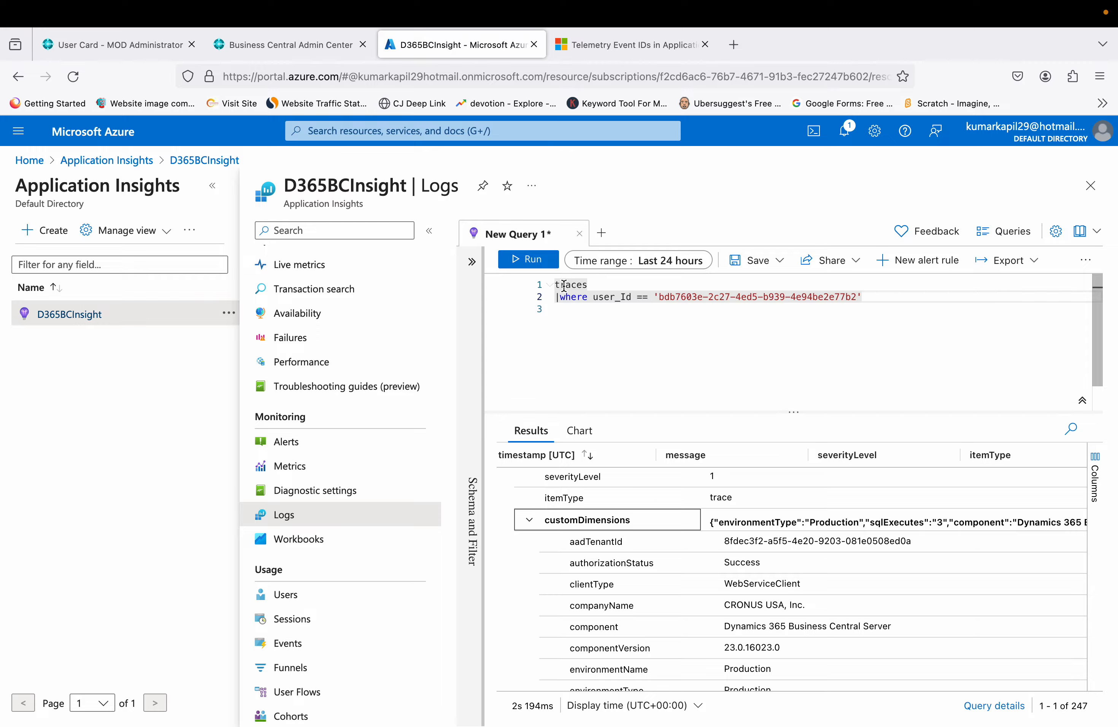
pyautogui.moveTo(568, 285)
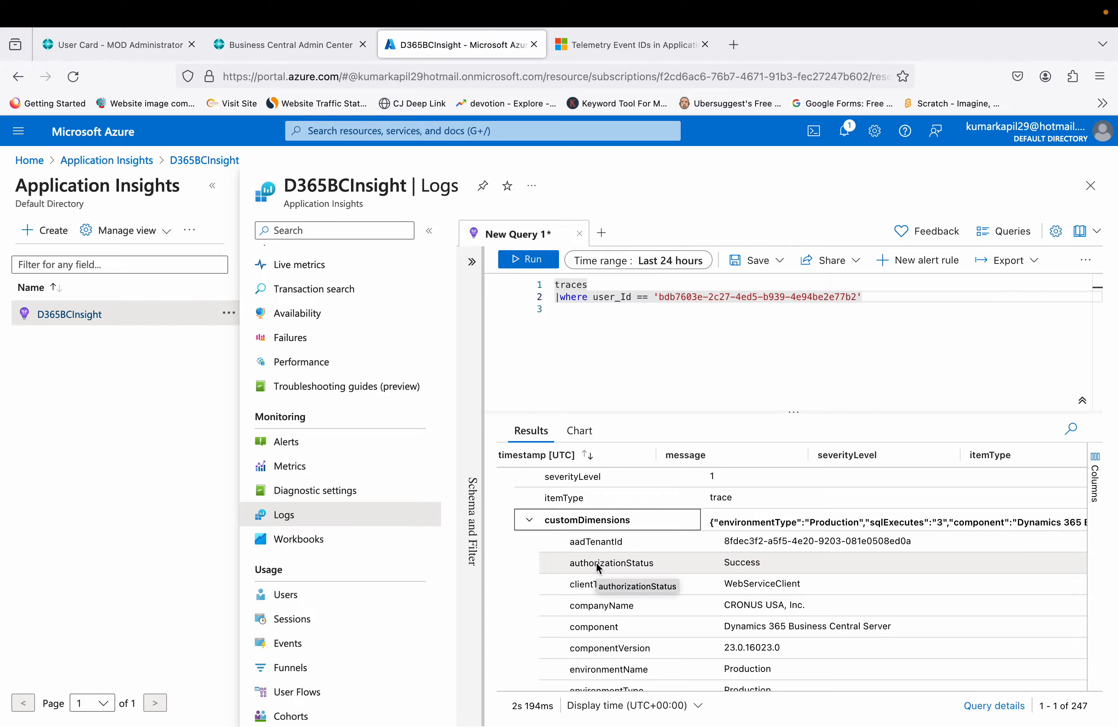
# - Try to extend the where clause with an and condition on customDimensions after the user_Id filter
pyautogui.click(909, 298)
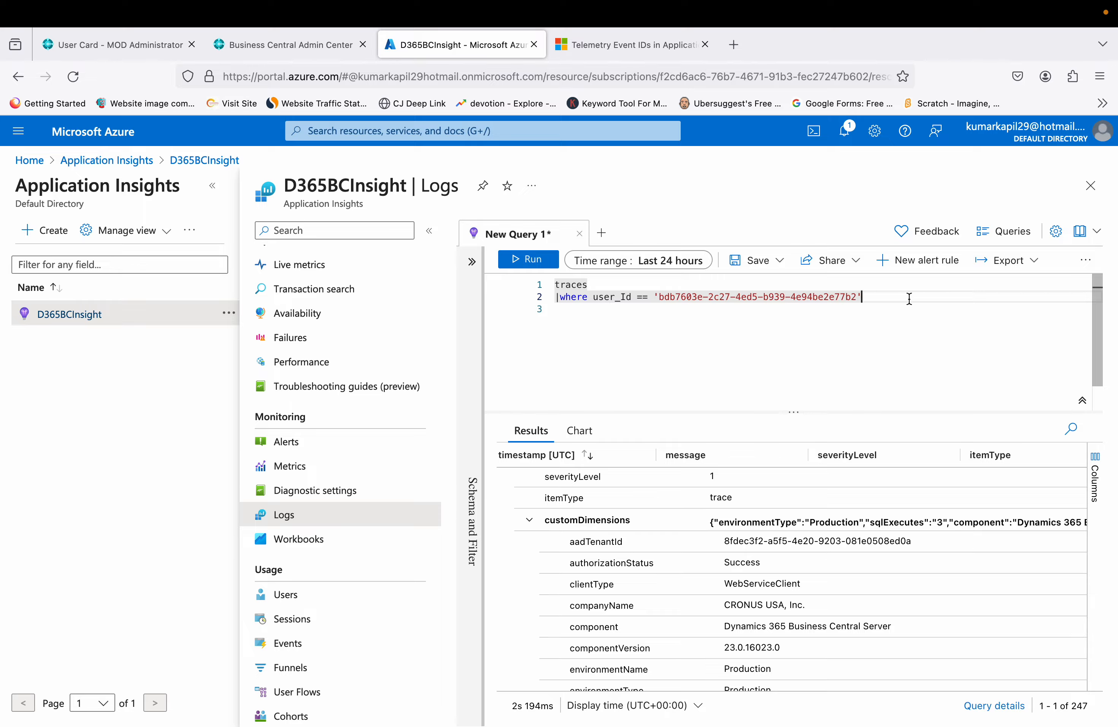
pyautogui.write('and ')
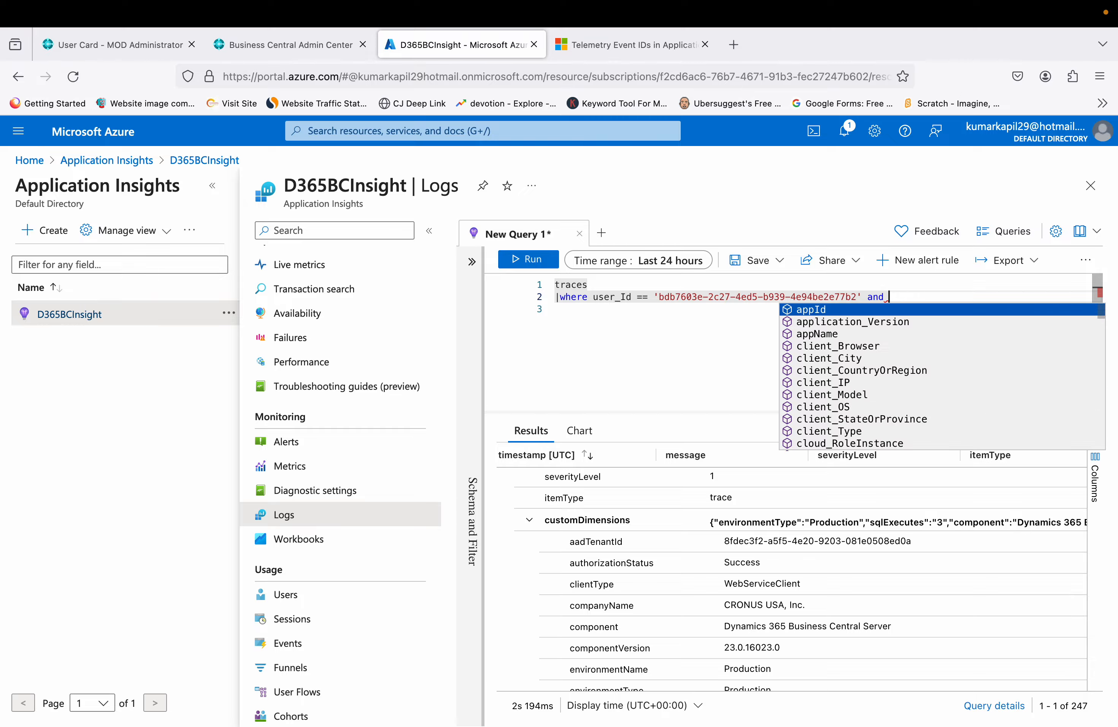
pyautogui.write('cus')
pyautogui.press('Tab')
pyautogui.write('.')
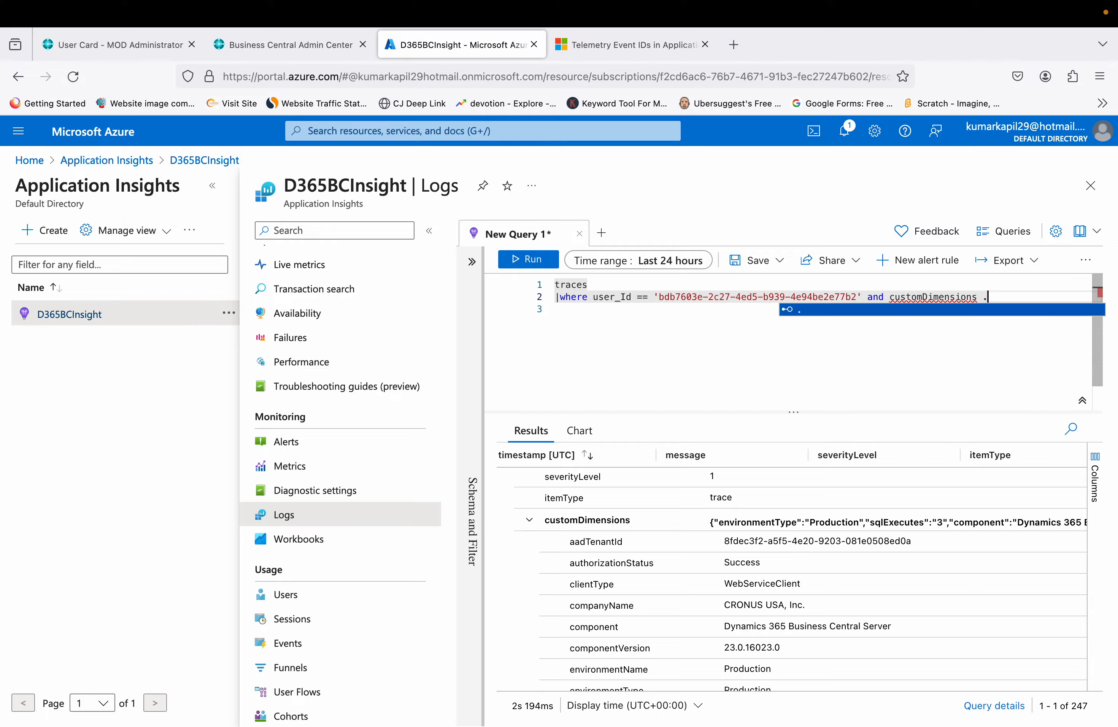
pyautogui.press('BackSpace')
pyautogui.press('BackSpace')
# - Open the D365BCInsight diagnostic settings, discarding the unsaved query edits, and start adding a new diagnostic setting
pyautogui.click(345, 494)
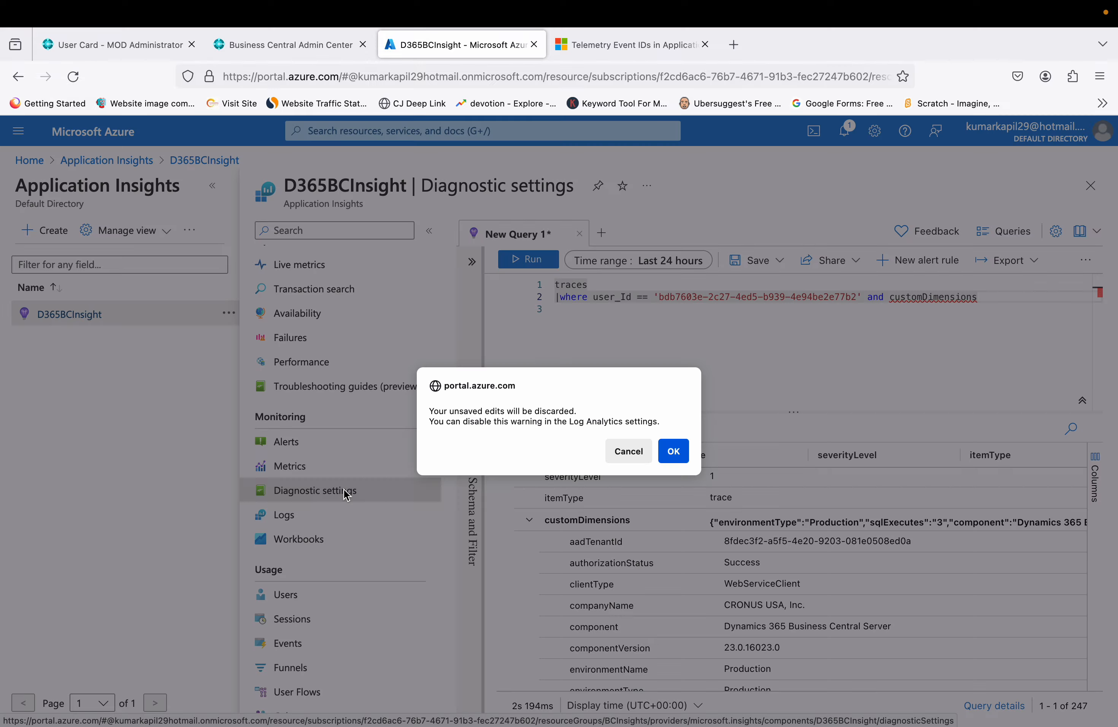
pyautogui.click(683, 454)
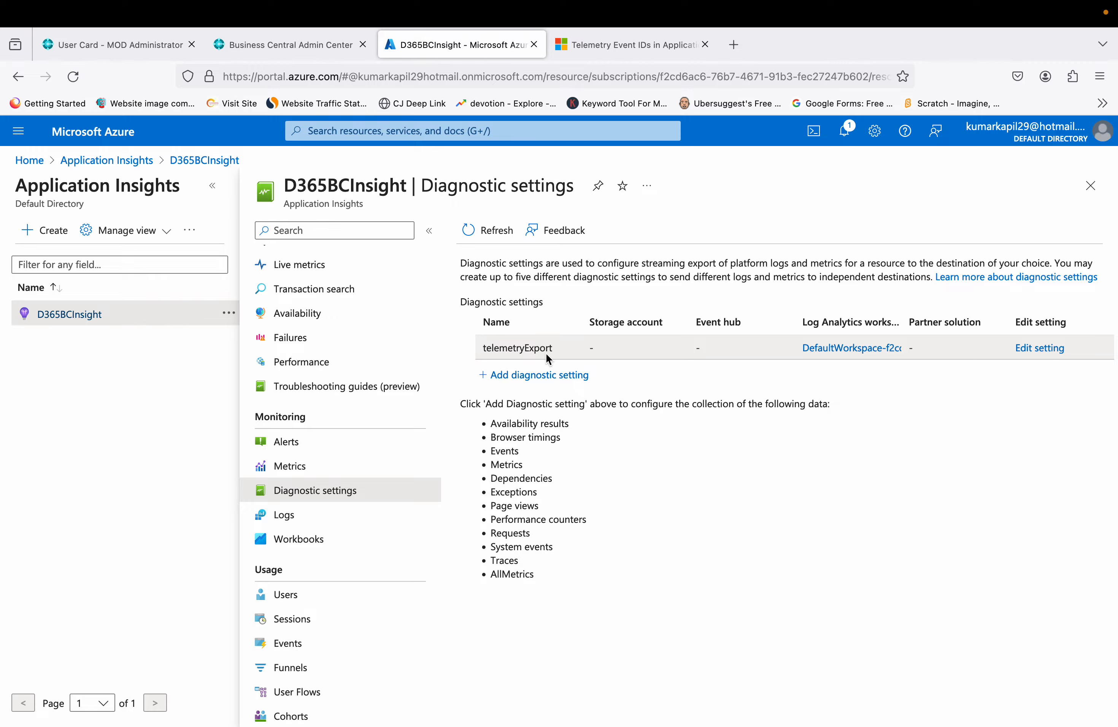
pyautogui.click(538, 377)
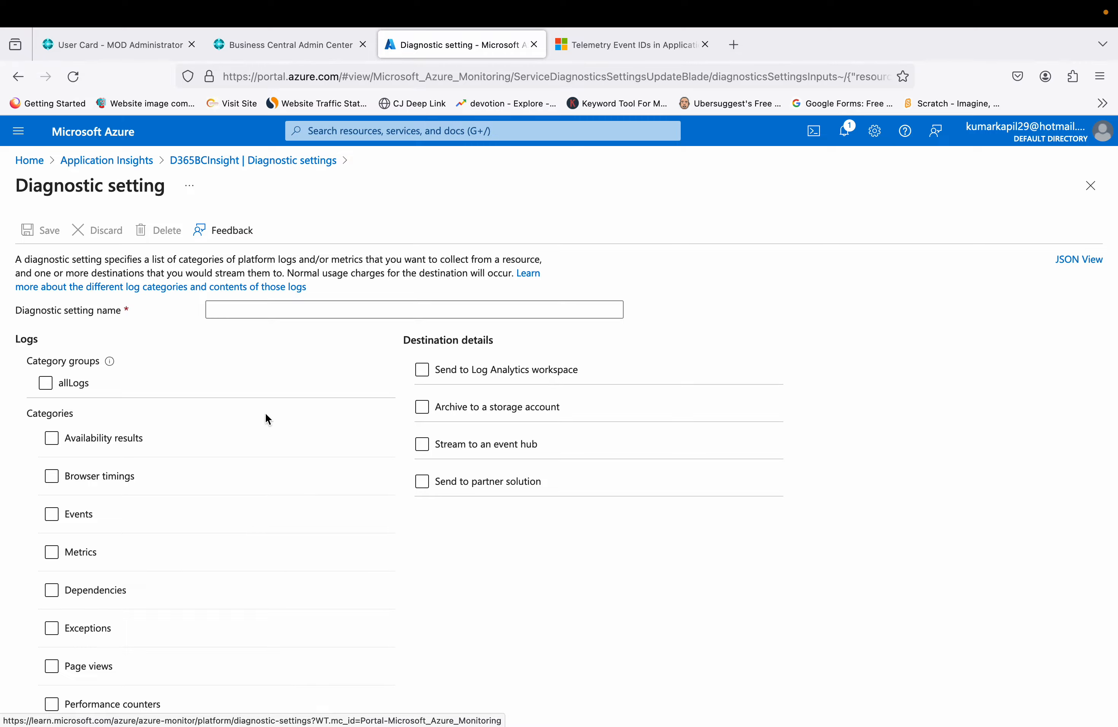
# - Select the Page views and Requests log categories for the new diagnostic setting
pyautogui.scroll(-3, 90, 550)
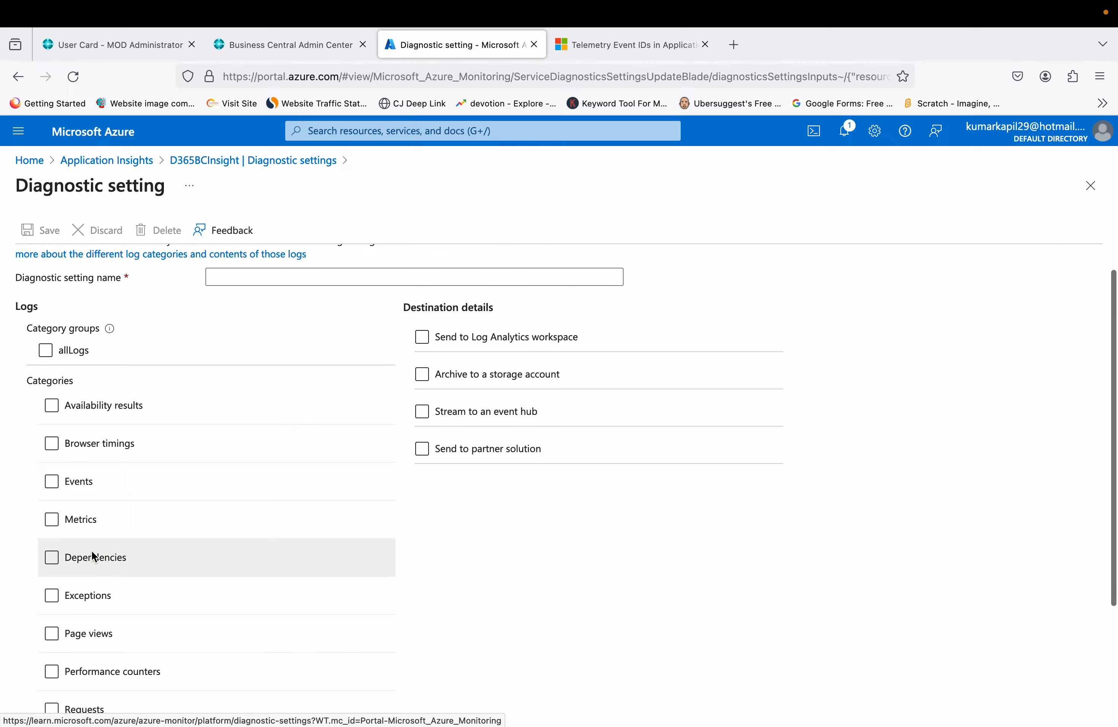
pyautogui.scroll(-3, 90, 550)
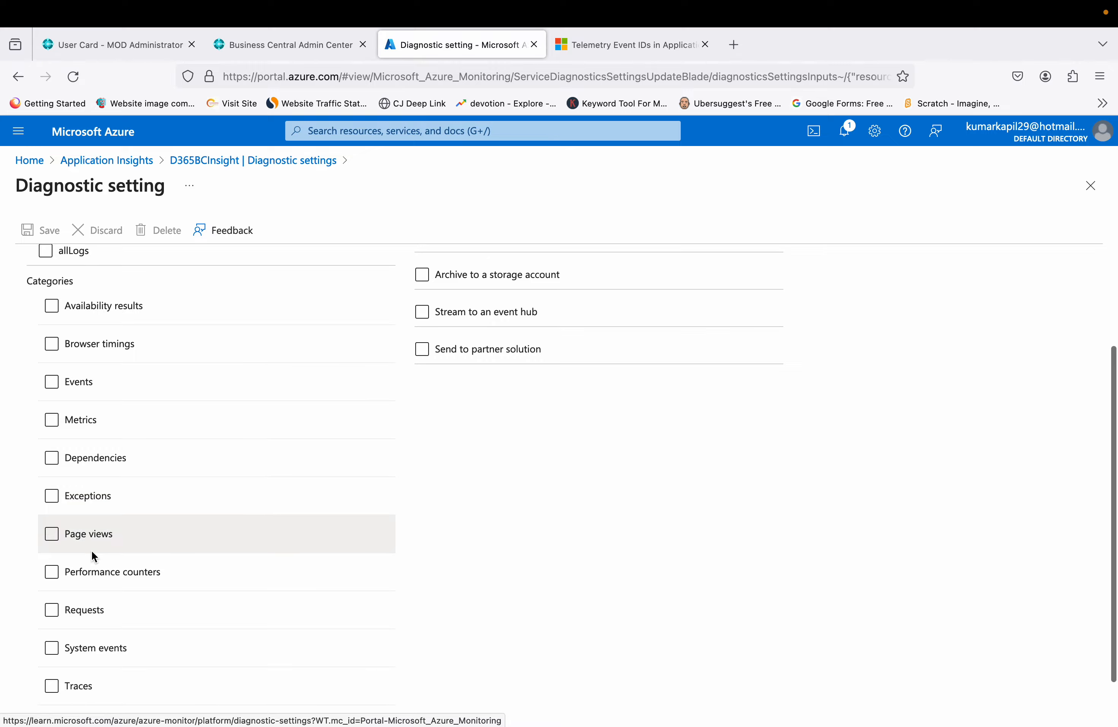
pyautogui.scroll(-3, 91, 551)
pyautogui.click(91, 551)
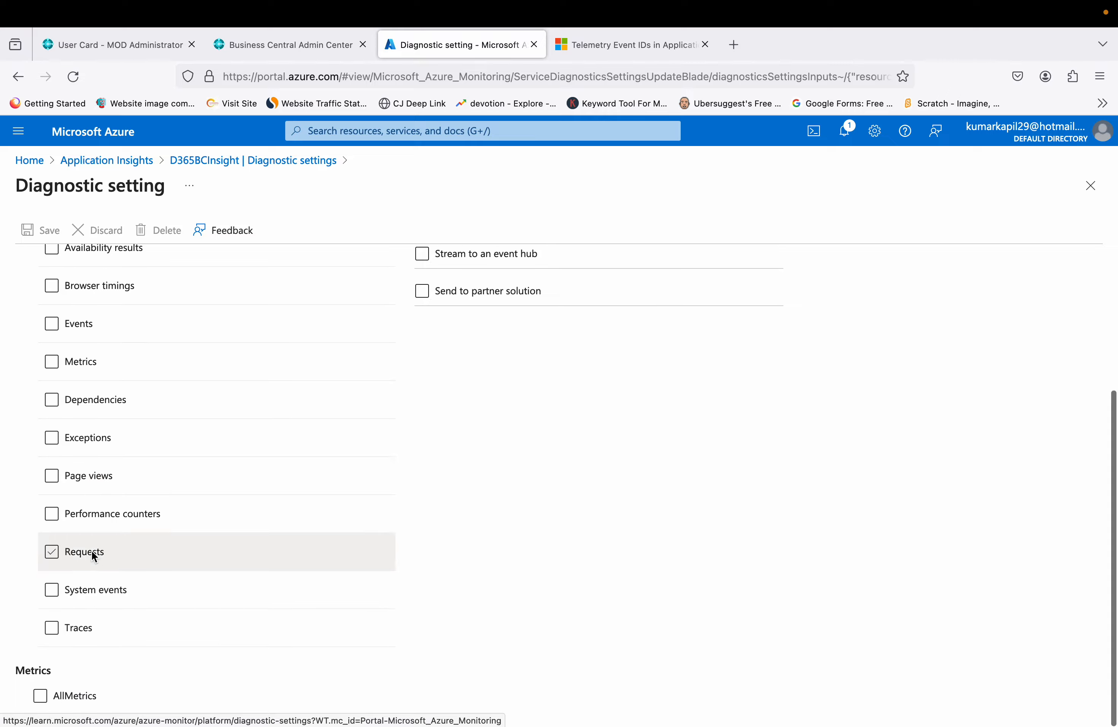
pyautogui.click(91, 551)
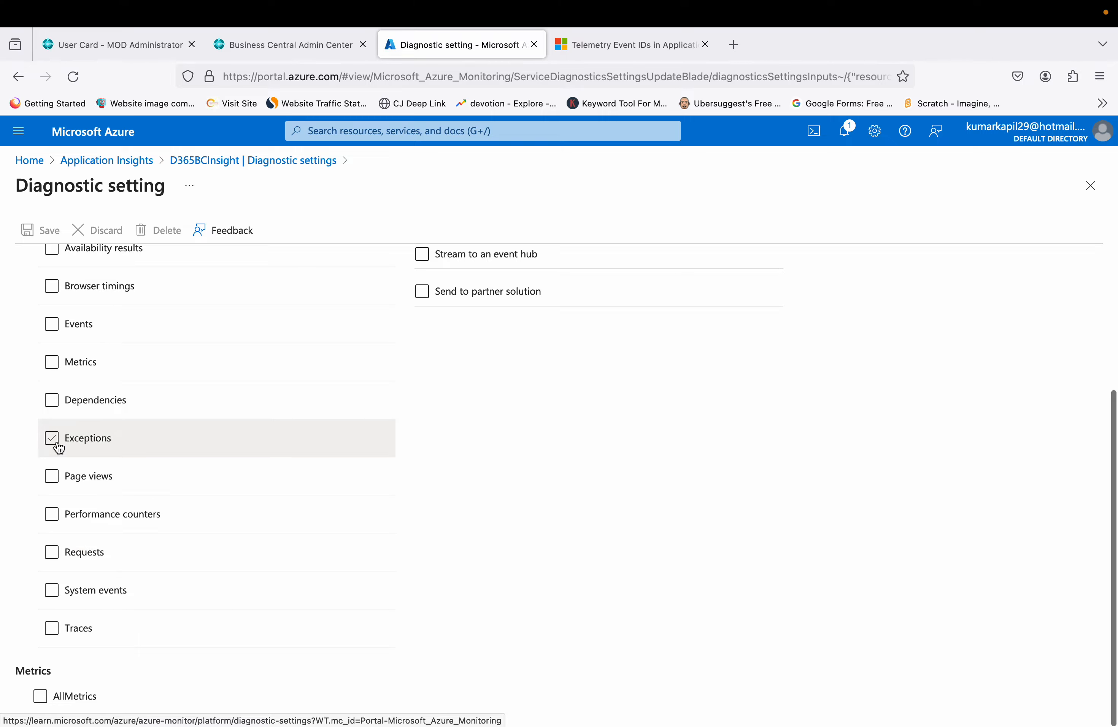
pyautogui.click(53, 477)
pyautogui.click(52, 477)
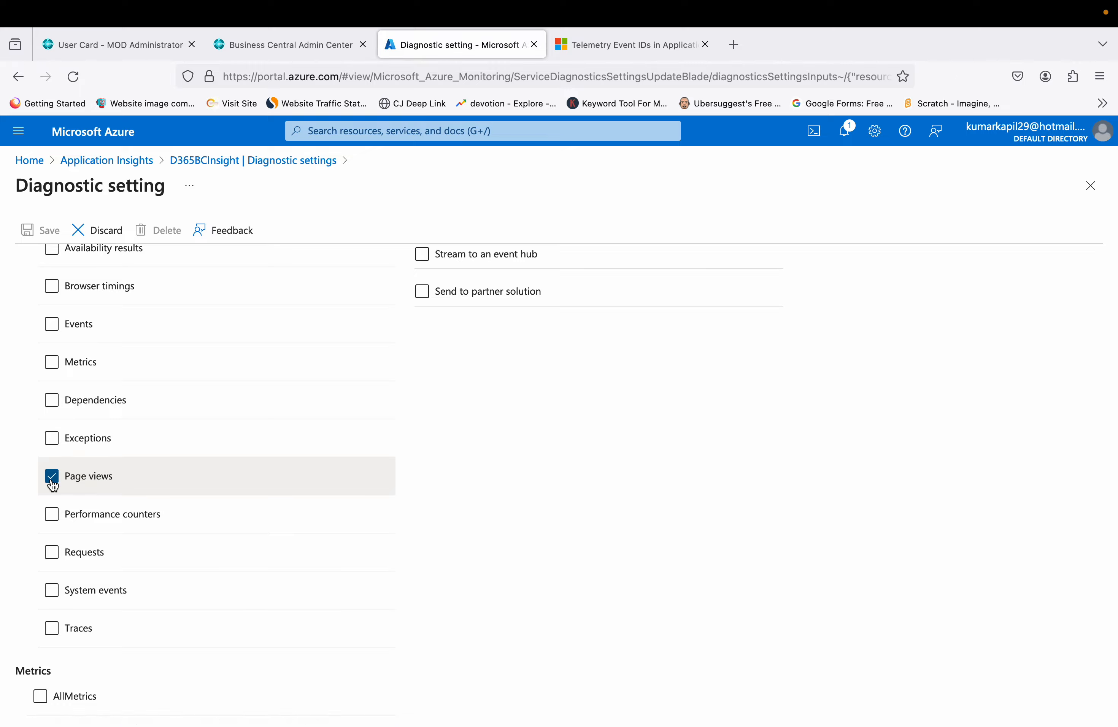
pyautogui.click(51, 559)
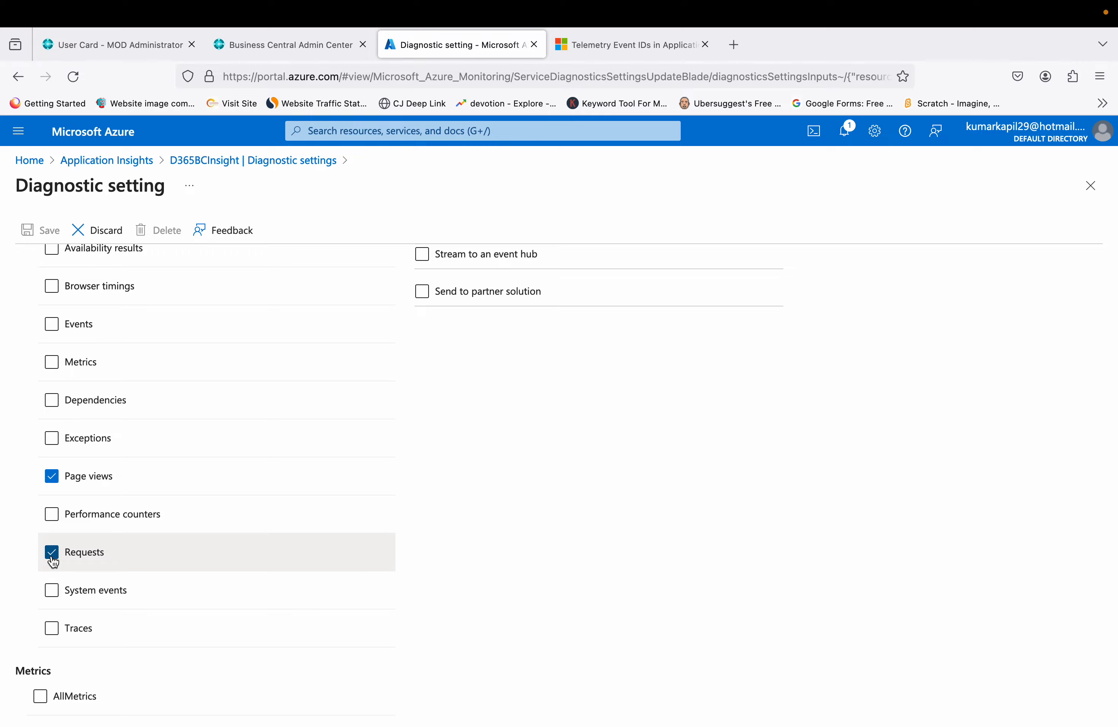
# - Check the Log Analytics workspace destination options, then deselect that destination and choose archiving to a storage account instead
pyautogui.scroll(2, 306, 412)
pyautogui.scroll(1, 306, 413)
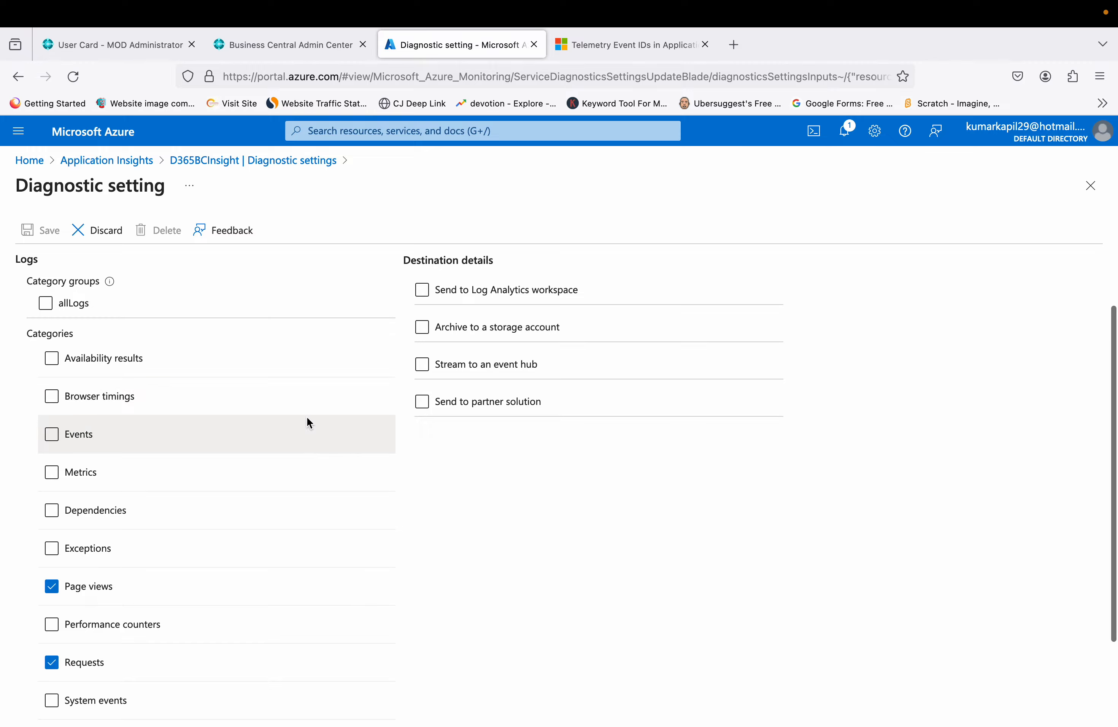
pyautogui.click(498, 286)
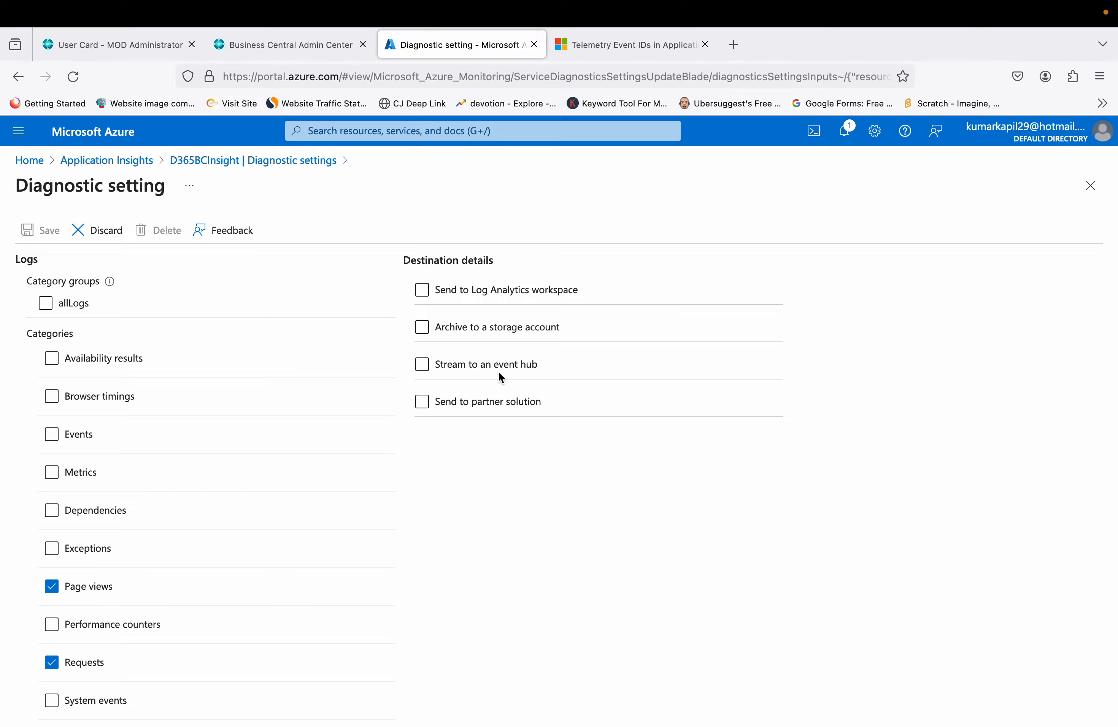
pyautogui.click(421, 289)
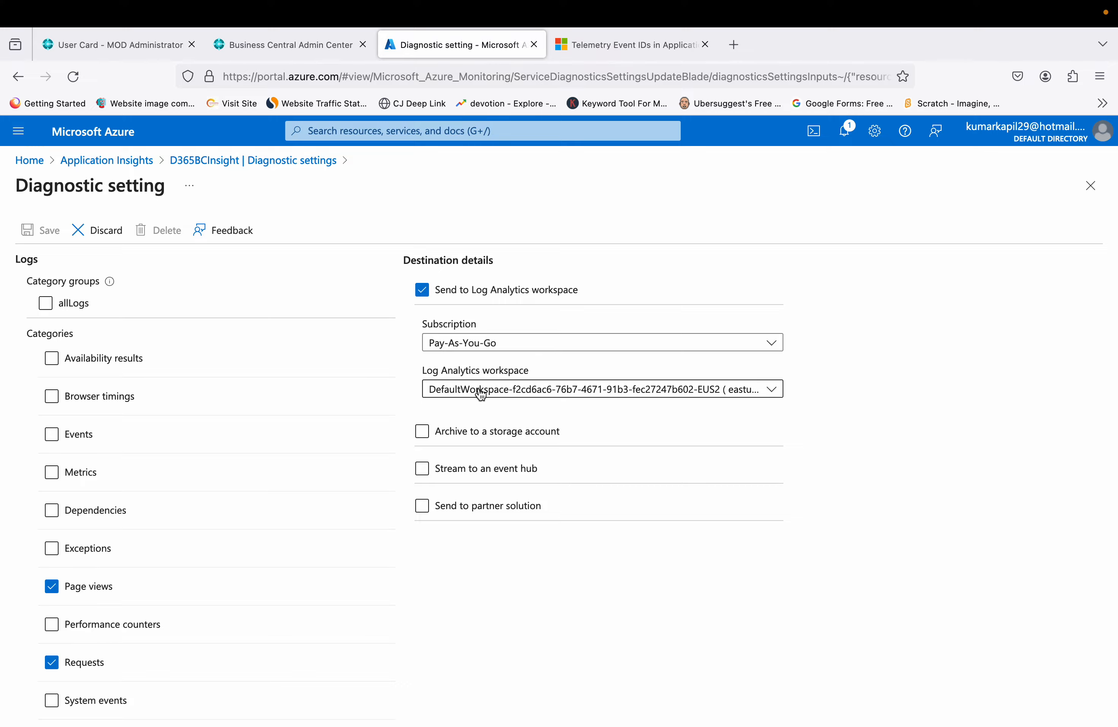
pyautogui.click(425, 297)
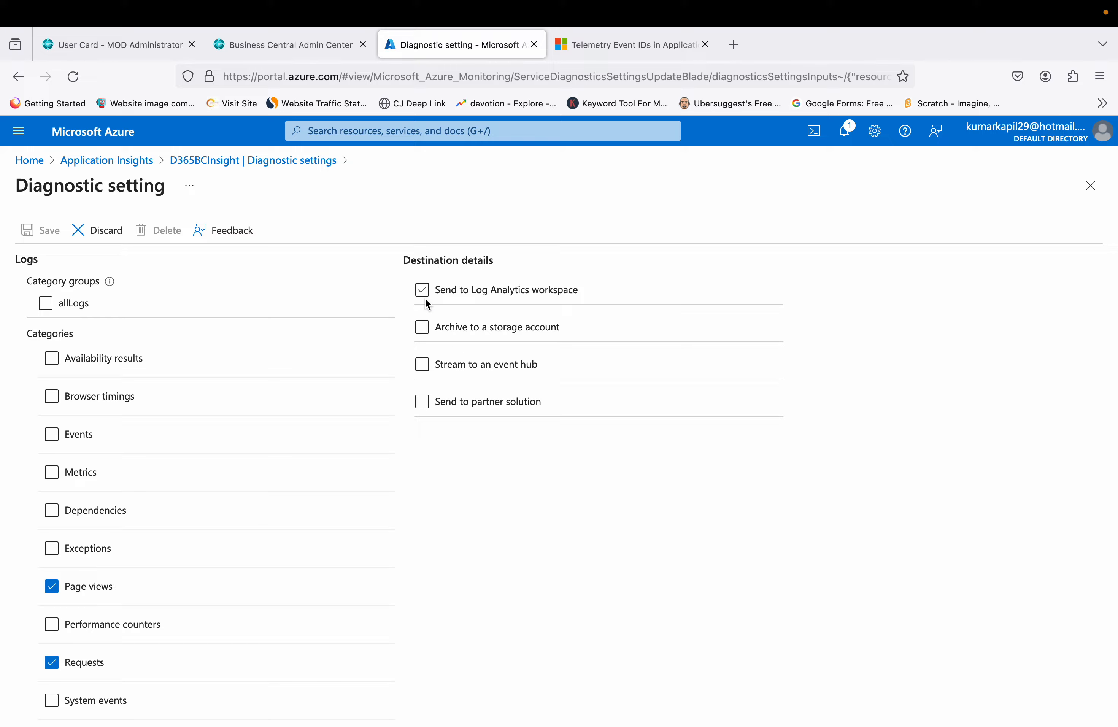
pyautogui.click(423, 330)
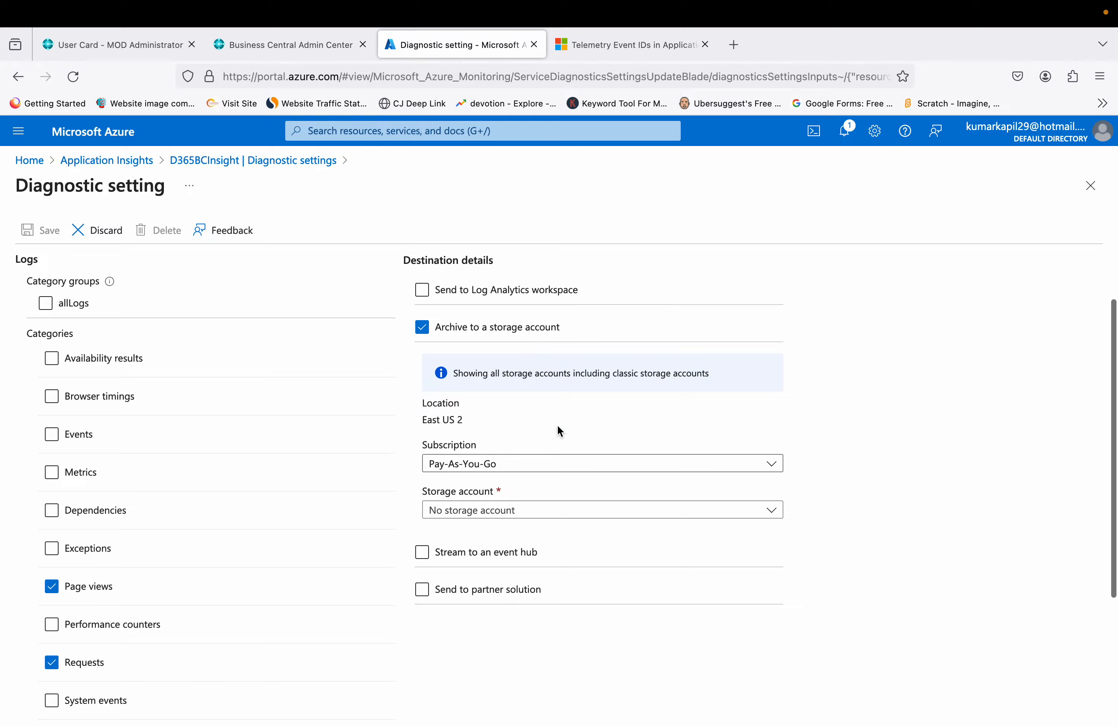
# - Check the storage accounts available for archiving, then leave for the Application Insights list, discarding the unsaved diagnostic setting
pyautogui.click(613, 514)
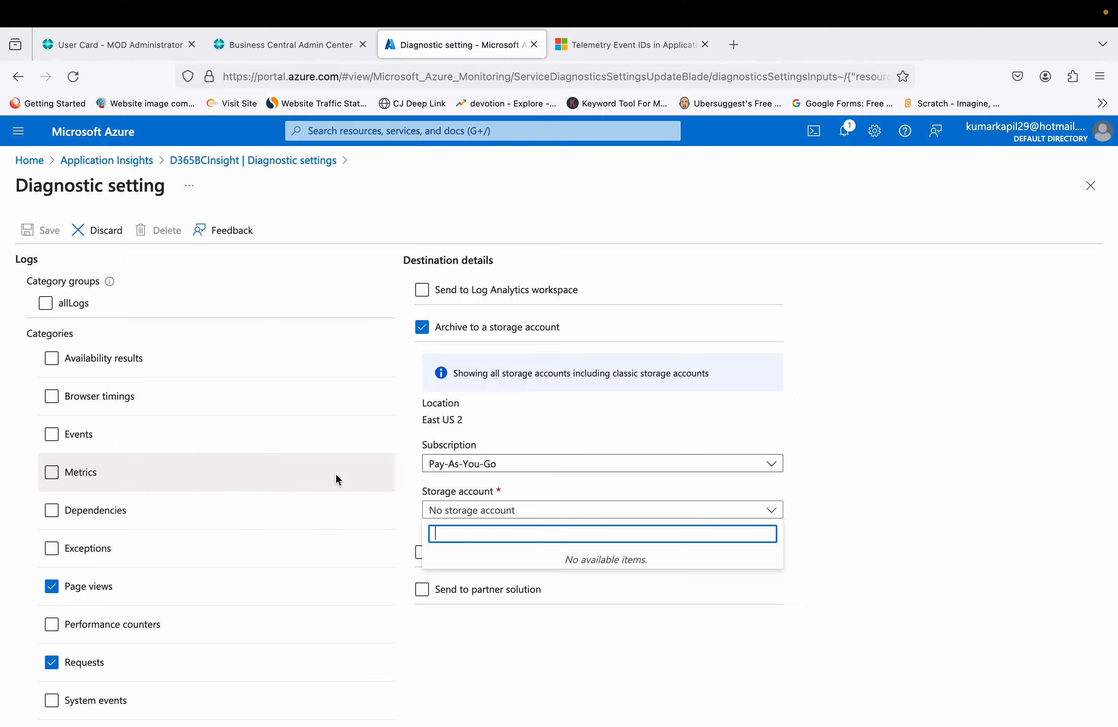
pyautogui.click(107, 160)
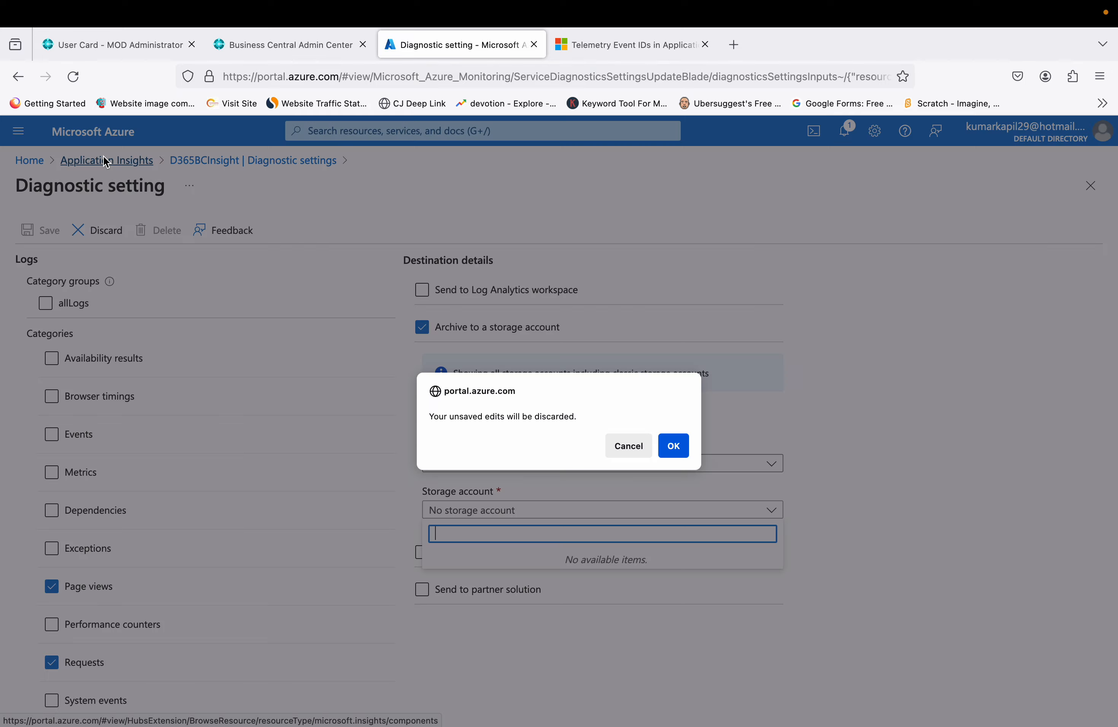
pyautogui.click(675, 446)
# - Search the portal for "log", go to Log Analytics workspaces and open the DefaultWorkspace in resource group DefaultResourceGroup-EUS2
pyautogui.click(422, 130)
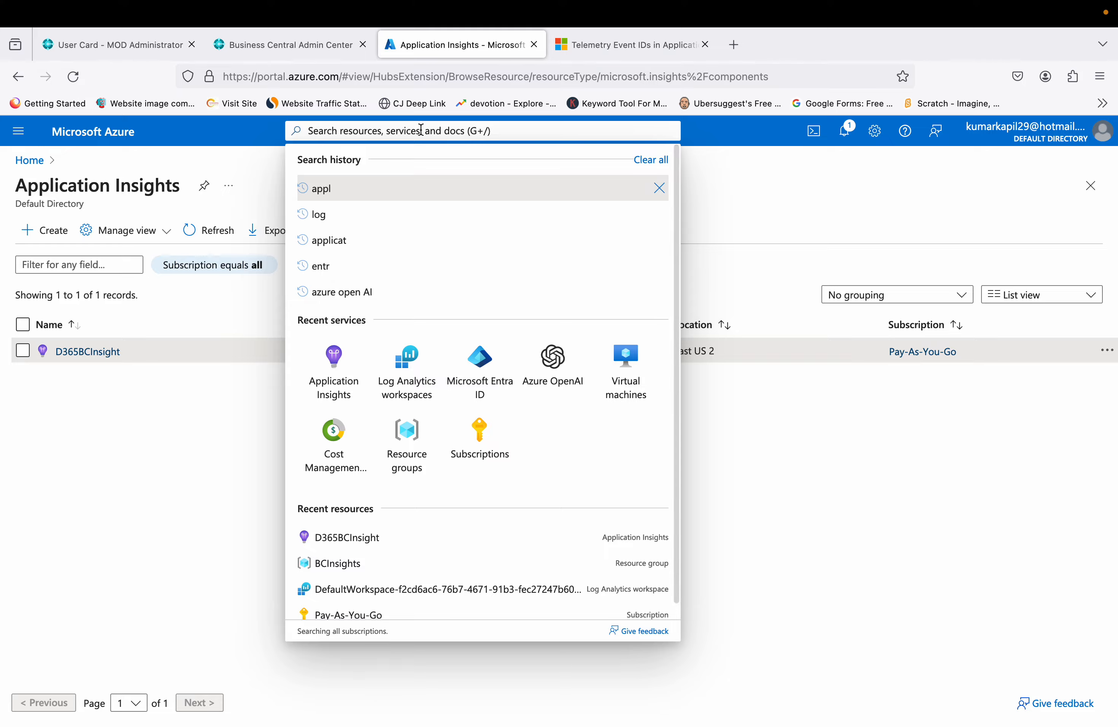
pyautogui.write('log')
pyautogui.press('Down')
pyautogui.press('Down')
pyautogui.press('Down')
pyautogui.press('Down')
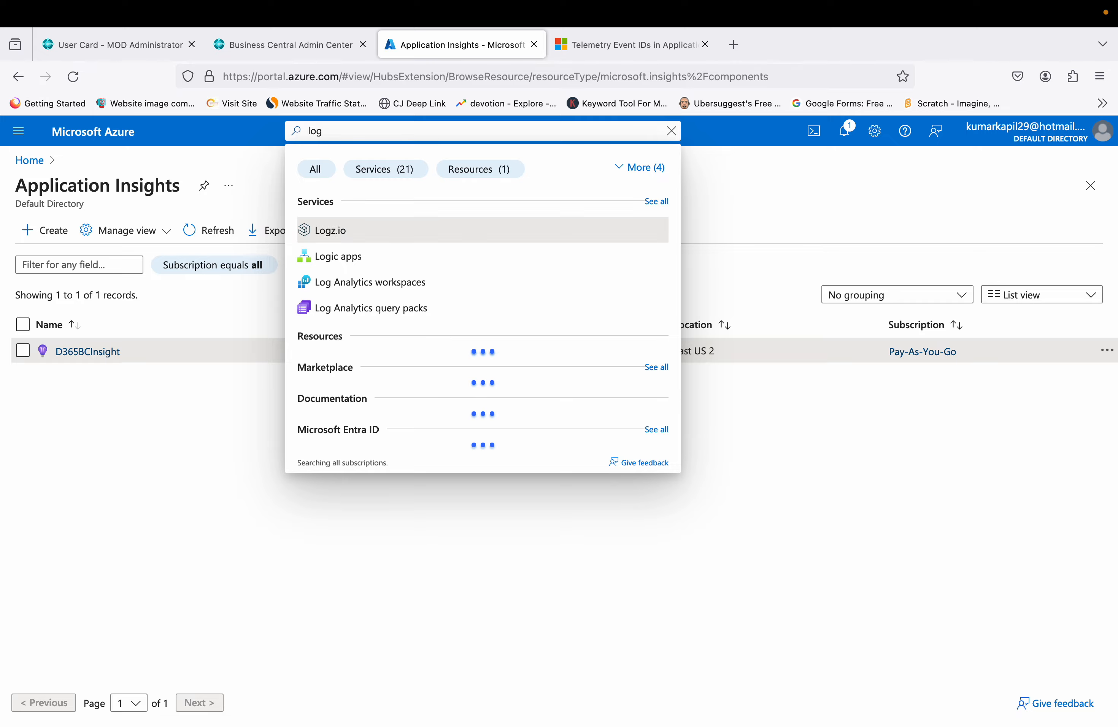
pyautogui.press('Up')
pyautogui.press('Return')
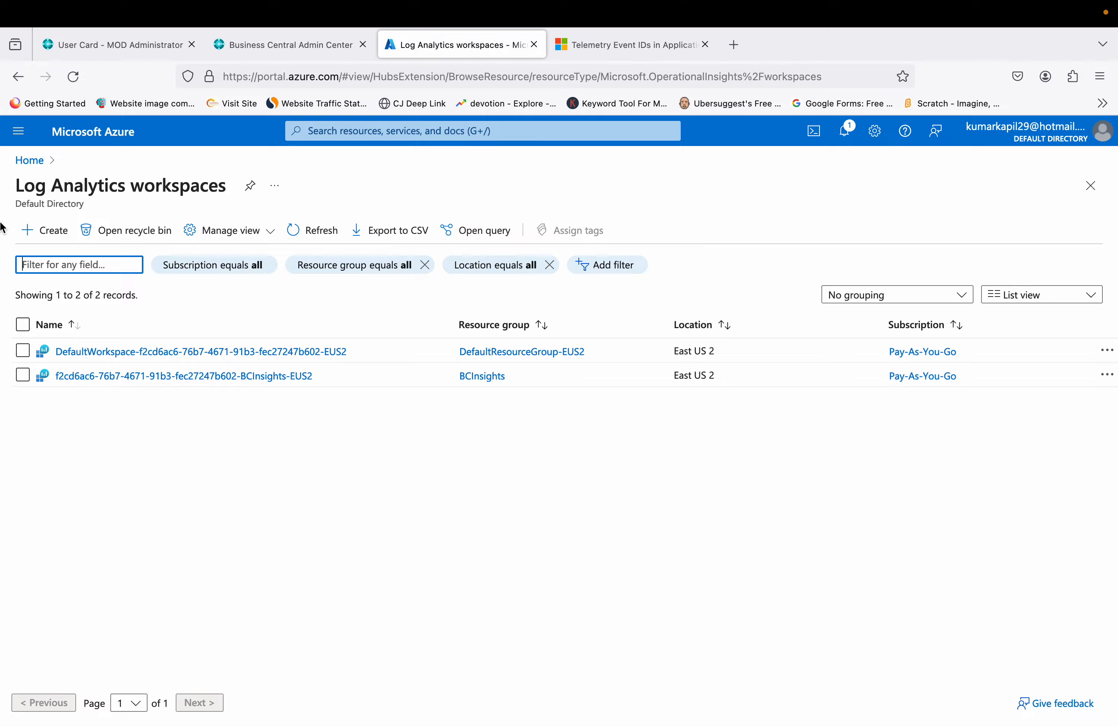
pyautogui.click(159, 356)
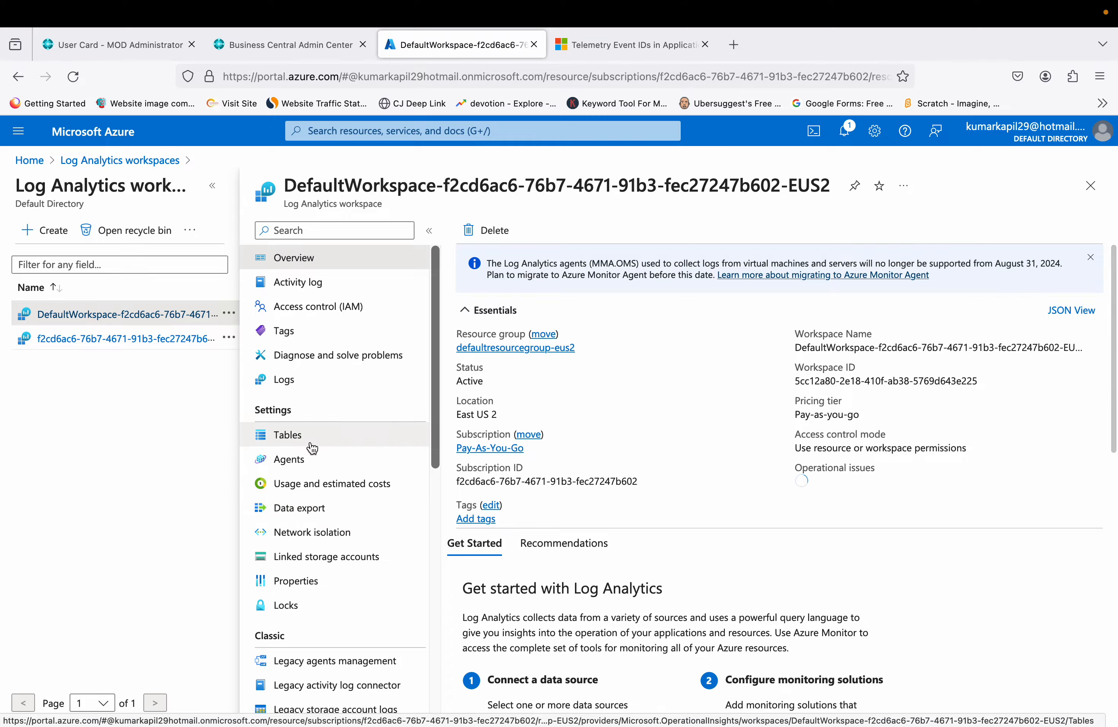
# - Review the workspace's tables, including the App tables and their retention, and its data export rules
pyautogui.click(309, 441)
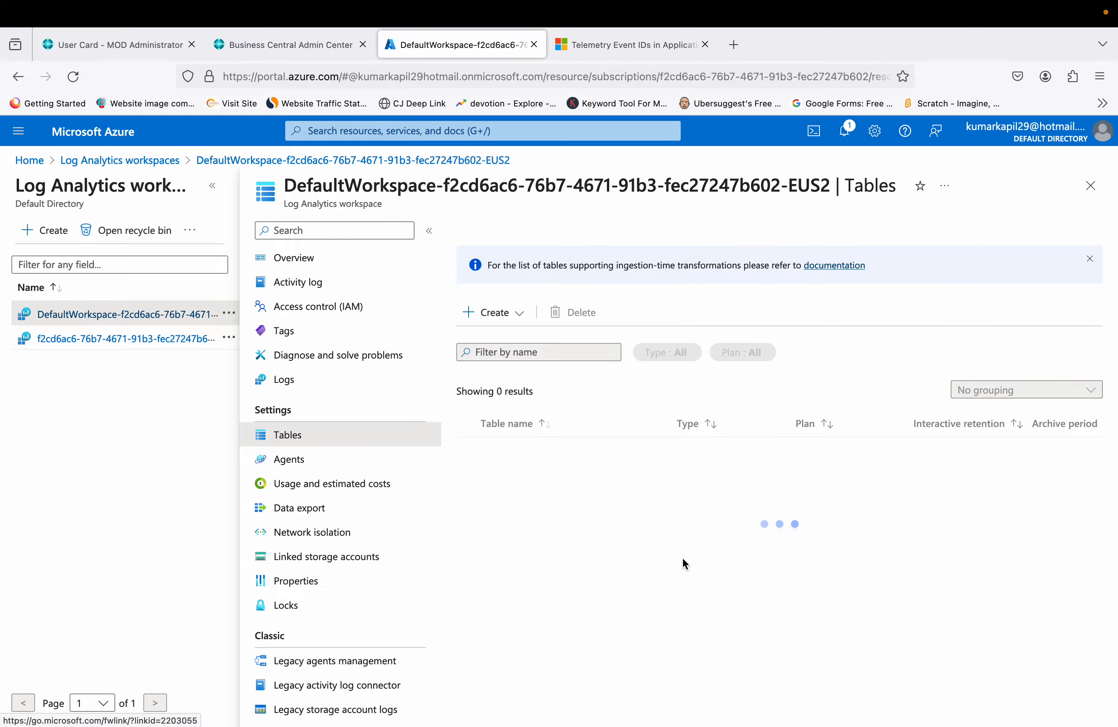
pyautogui.scroll(-3, 521, 561)
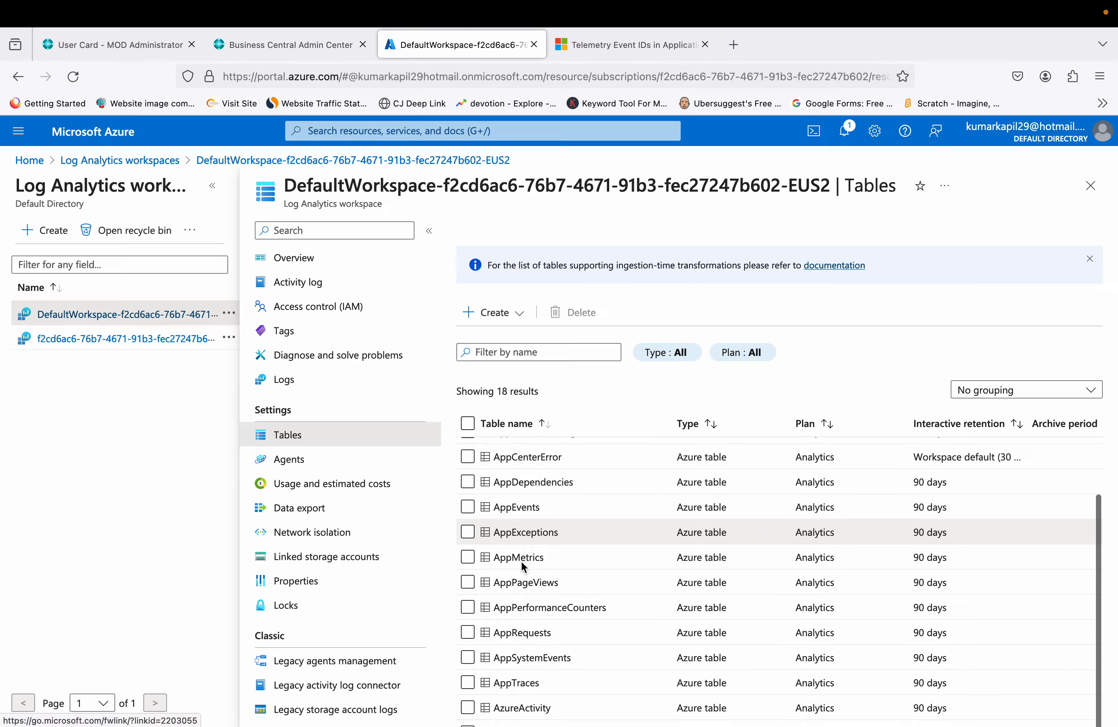
pyautogui.click(315, 508)
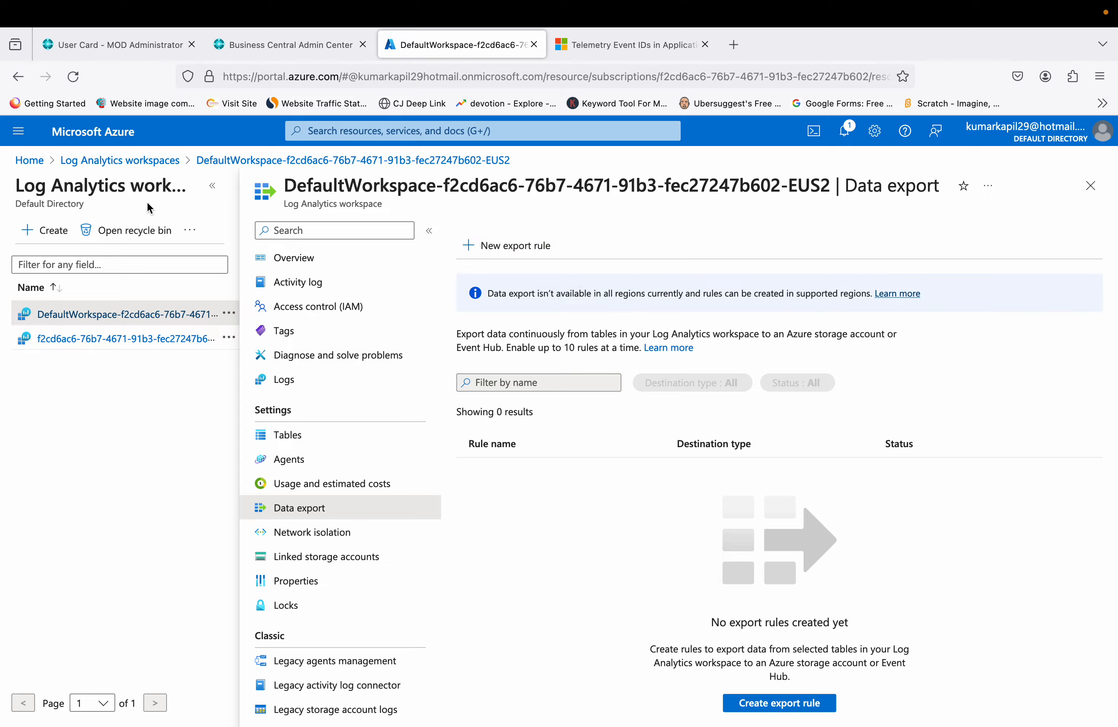
# - Review the usage and estimated costs of the D365BCInsight Application Insights resource, including its daily volume cap
pyautogui.click(24, 163)
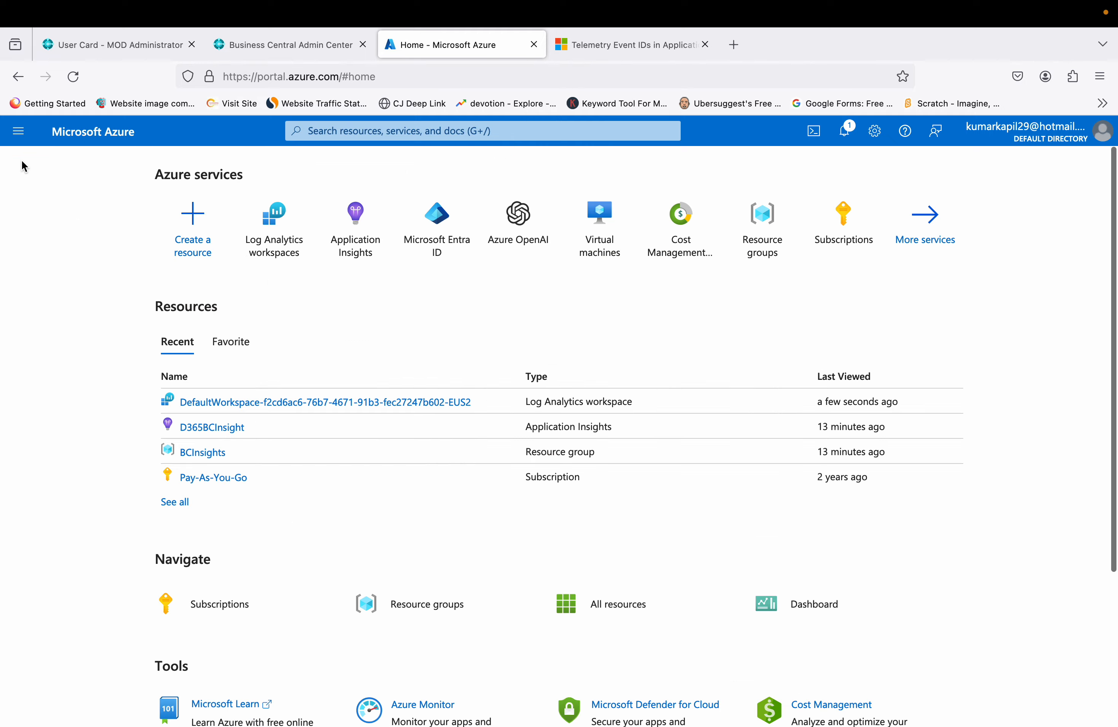
pyautogui.click(364, 234)
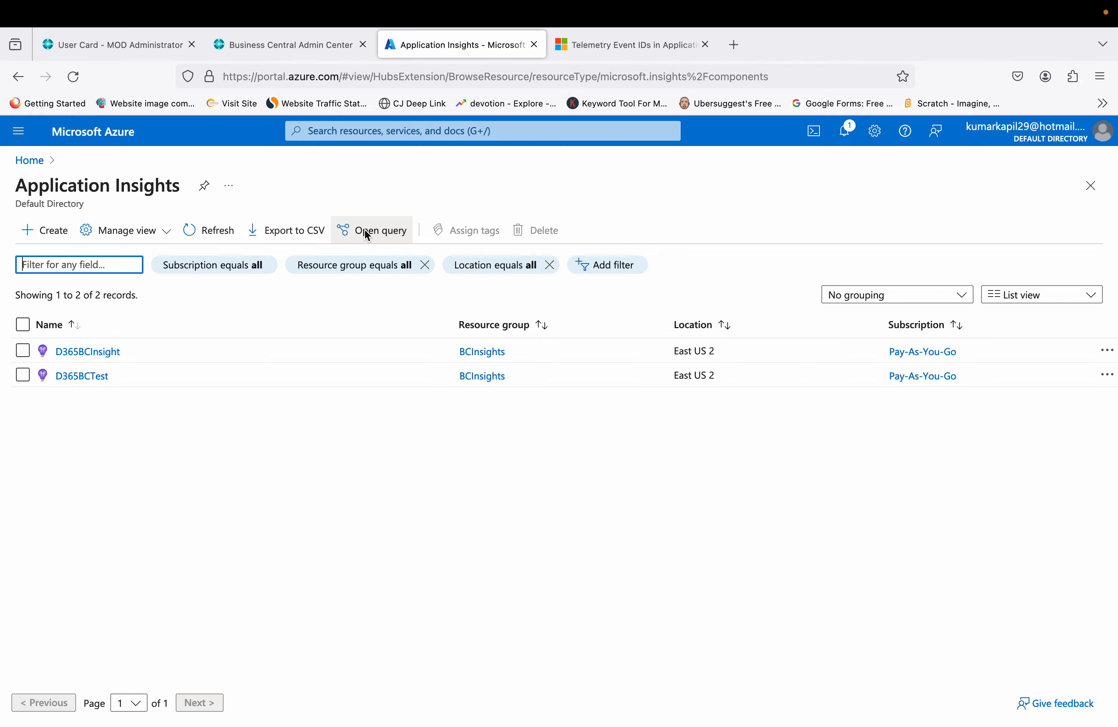
pyautogui.click(95, 360)
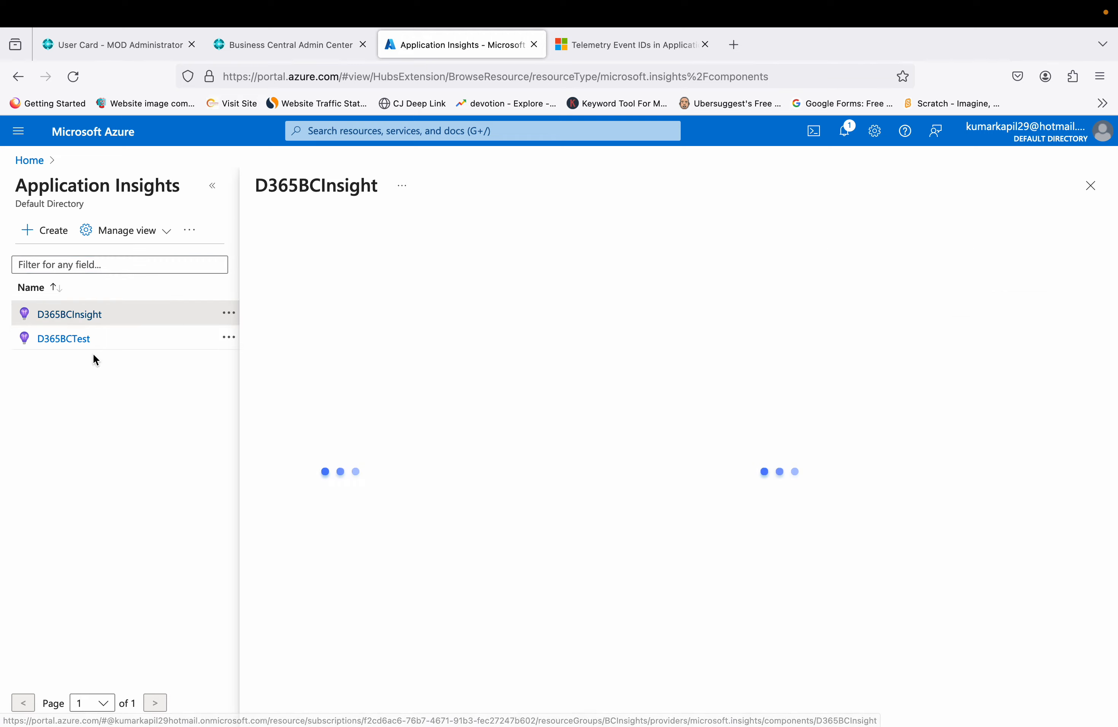
pyautogui.scroll(-2, 327, 554)
pyautogui.scroll(-10, 326, 554)
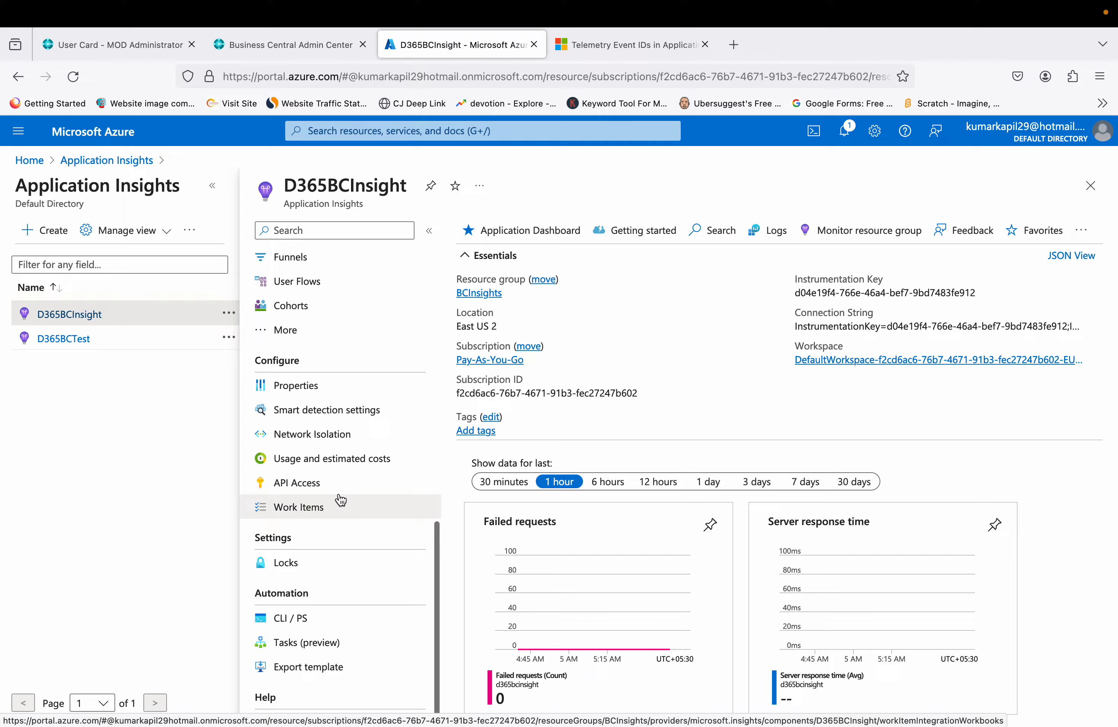
pyautogui.click(344, 461)
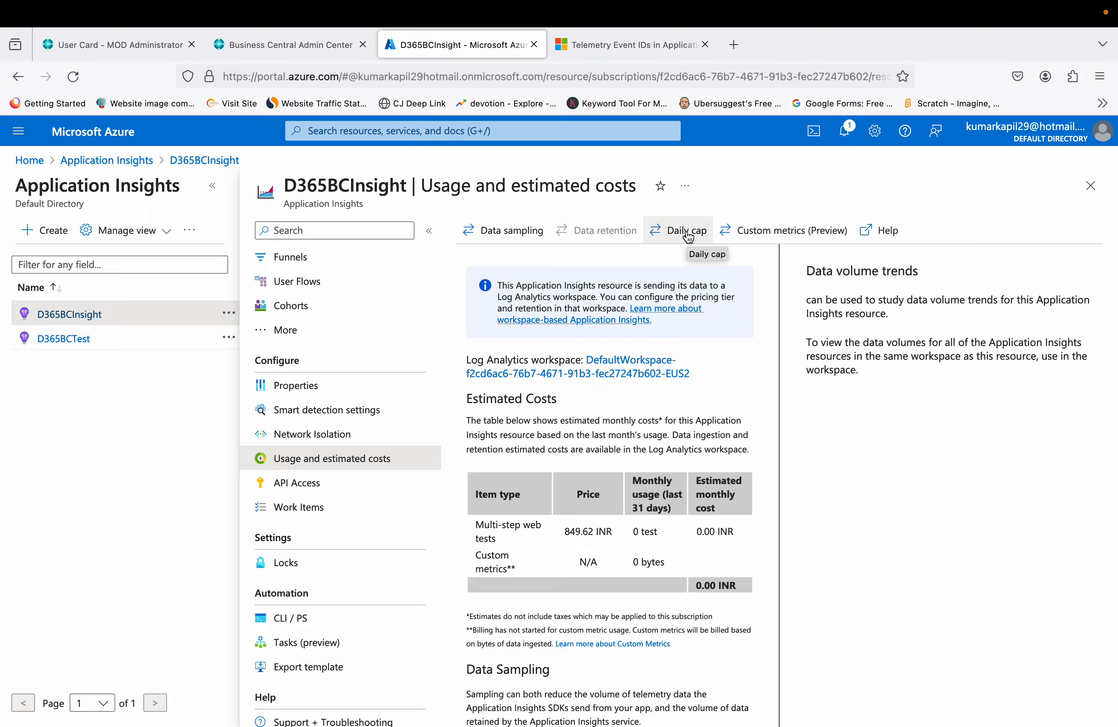
pyautogui.click(687, 233)
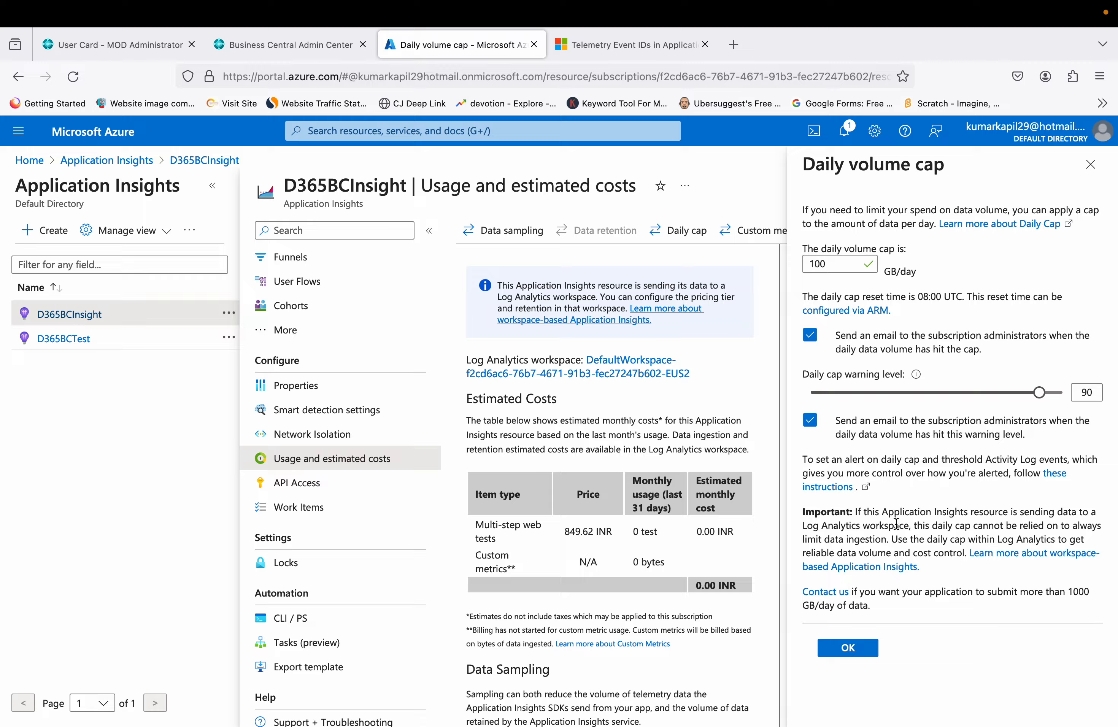
pyautogui.click(1090, 166)
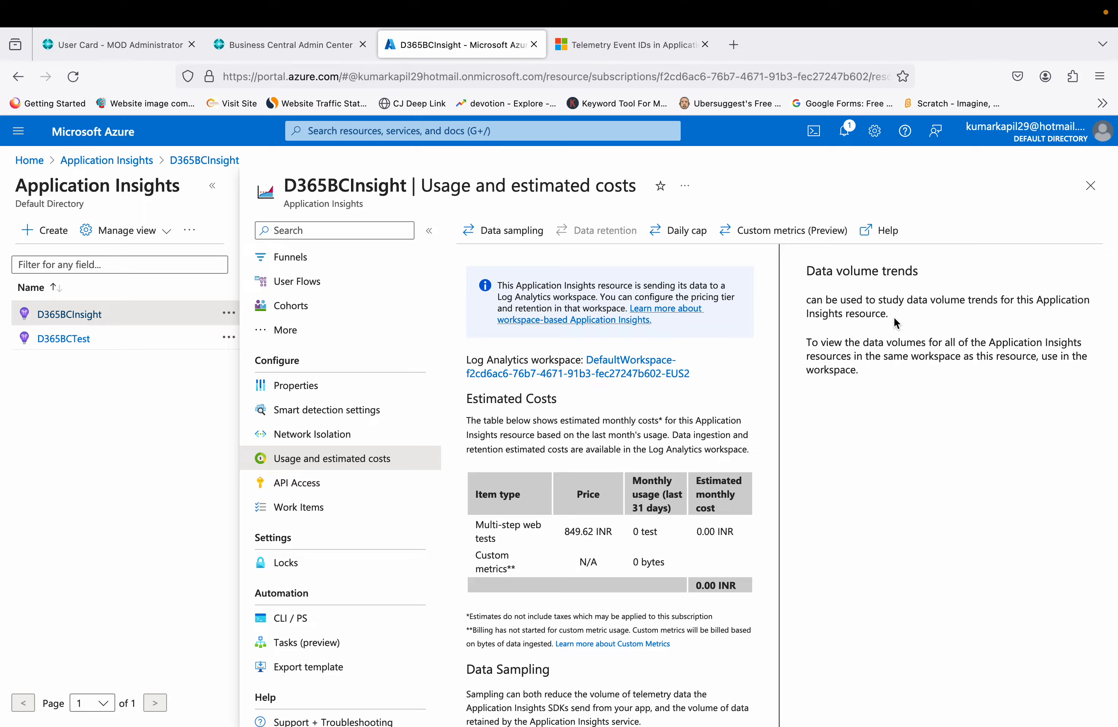
# - Switch to ALProject7 in Visual Studio Code and examine the existing page extension code in ItemPageExt.al
pyautogui.hotkey('ctrl', 'Right')
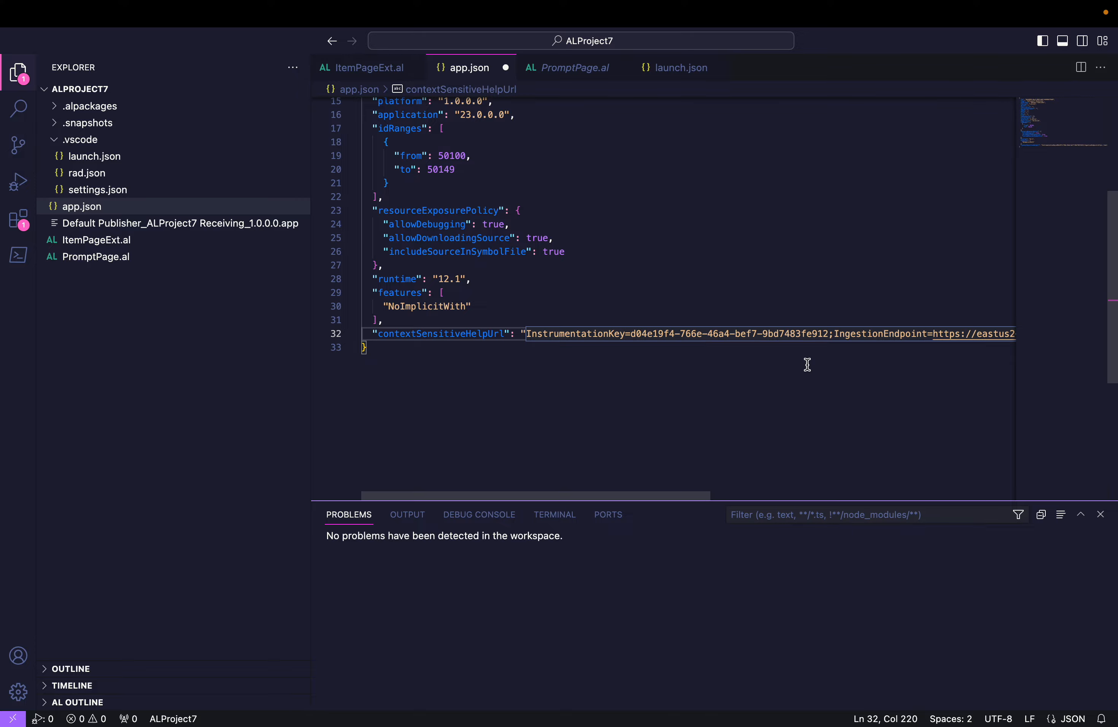
pyautogui.click(167, 245)
pyautogui.scroll(-2, 753, 365)
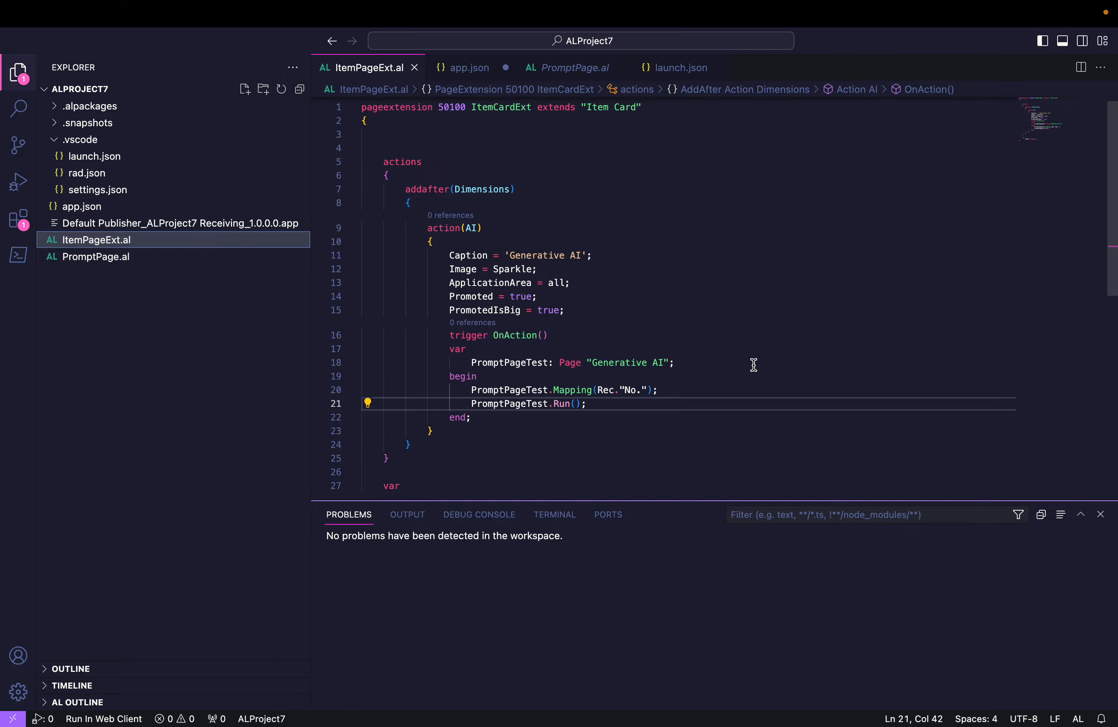
pyautogui.scroll(2, 754, 365)
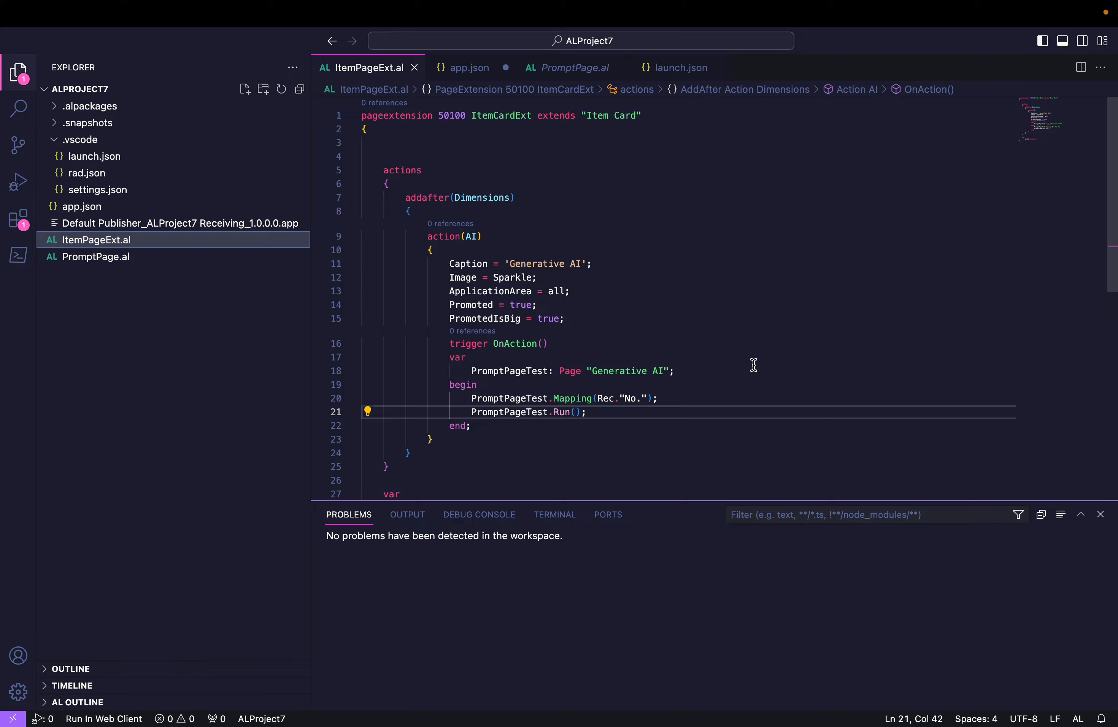
# - Create a file named testpage.al in ALProject7 and insert the tpageext page extension snippet
pyautogui.click(244, 90)
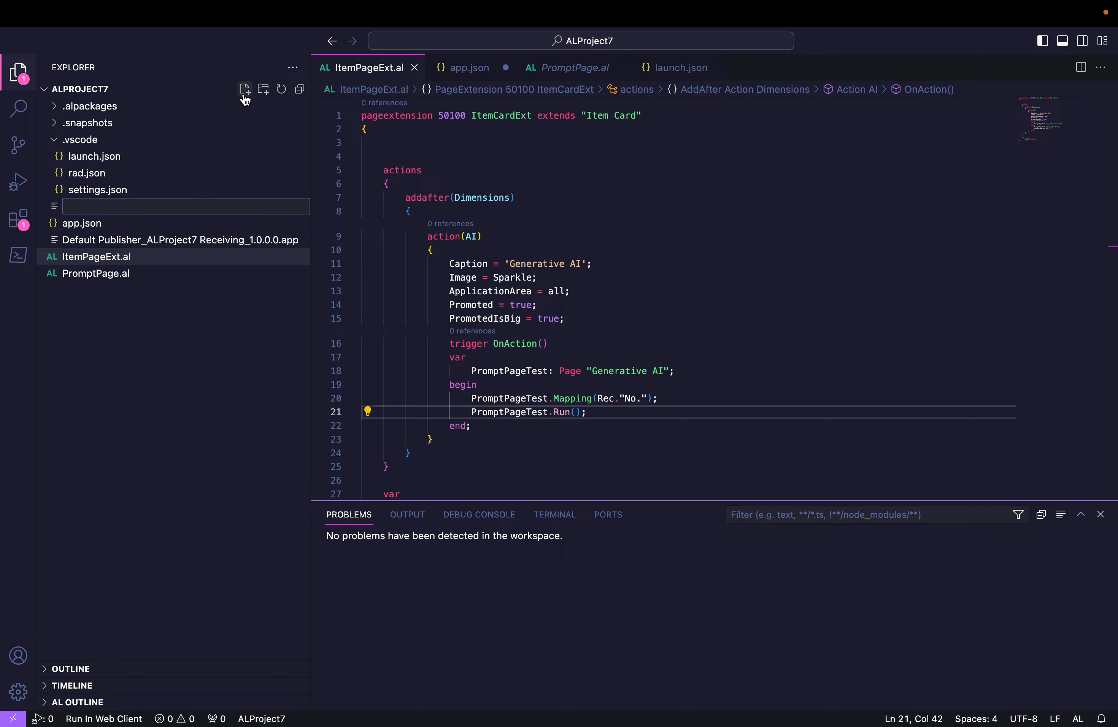
pyautogui.write('testpage.al')
pyautogui.press('Return')
pyautogui.write('tp')
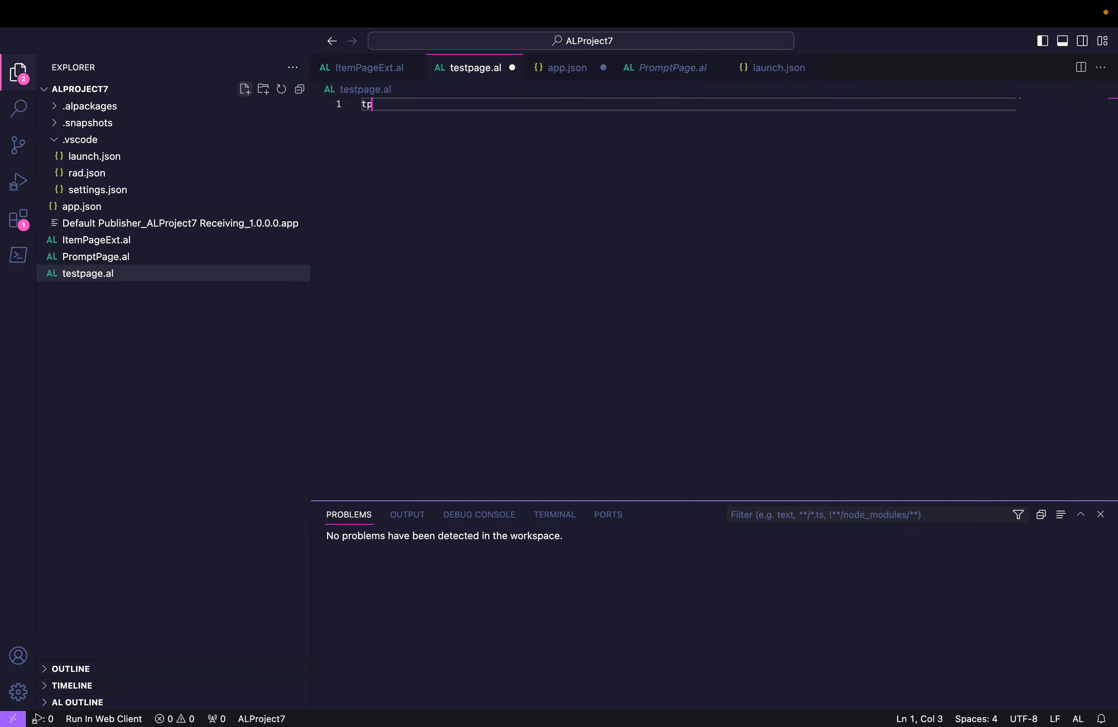
pyautogui.write('ageex')
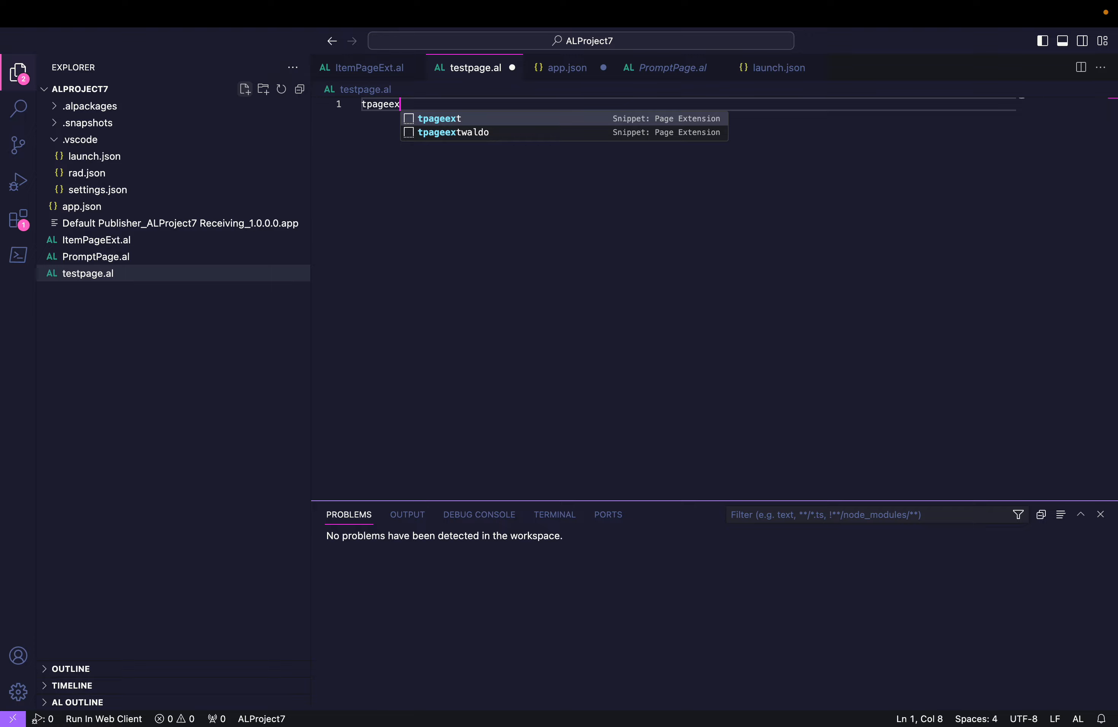
pyautogui.press('Tab')
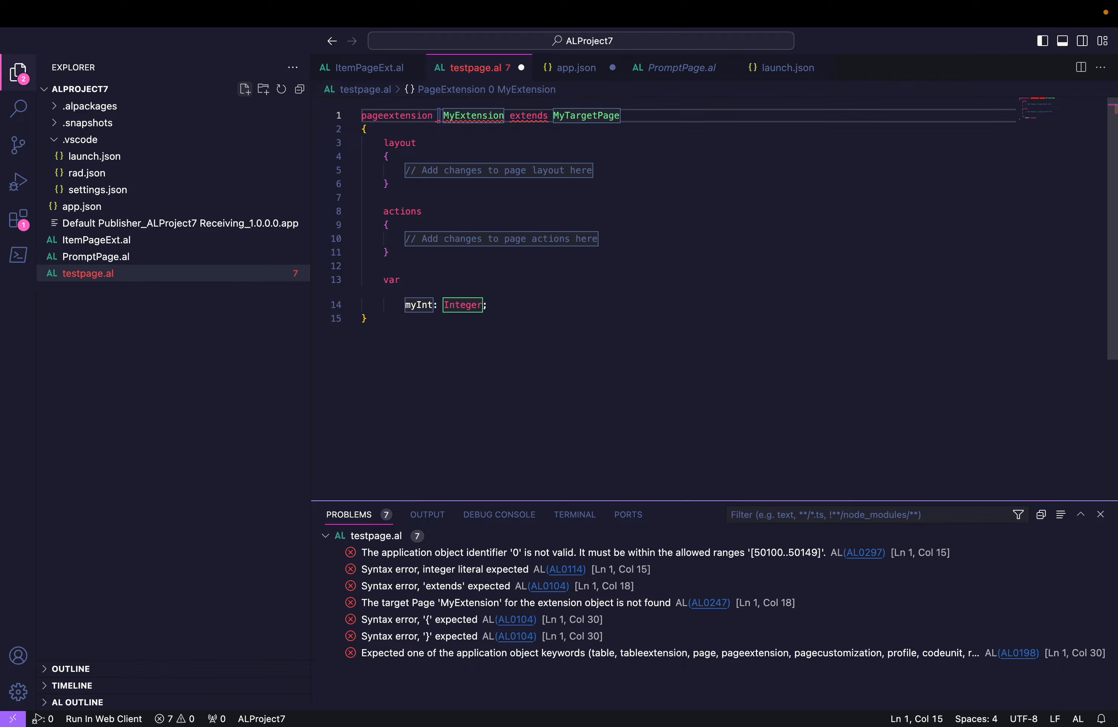
# - Set the object ID of the new page extension to 50110
pyautogui.write('50100')
pyautogui.press('Right')
pyautogui.press('Right')
pyautogui.press('Right')
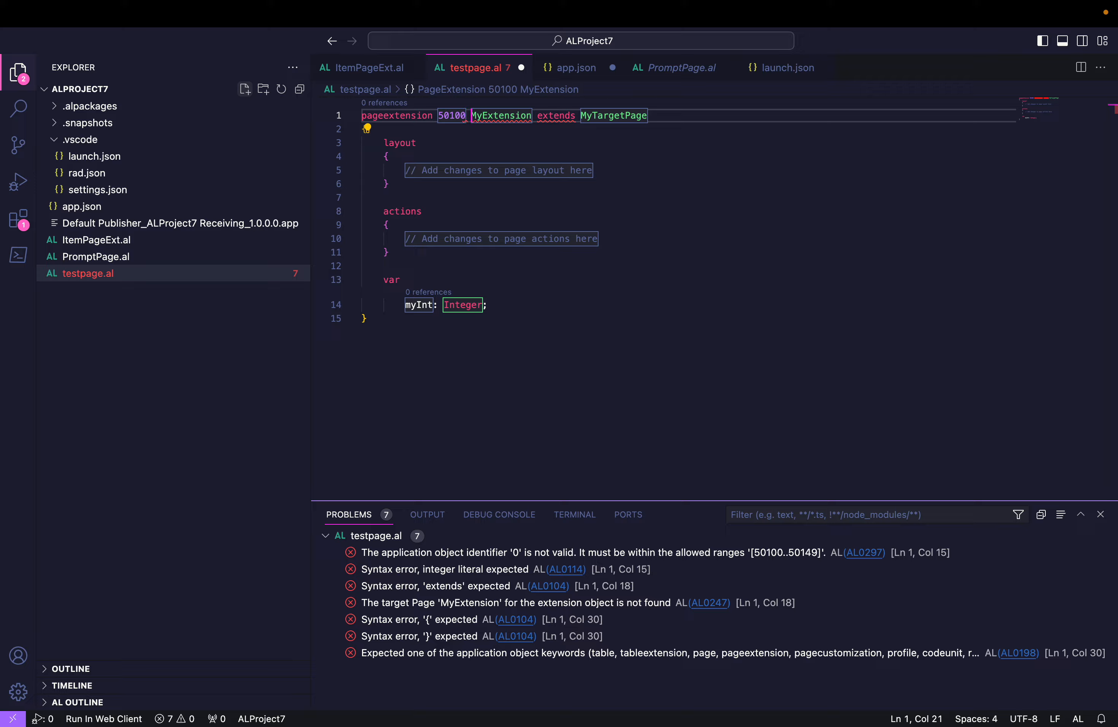
pyautogui.press('Left')
pyautogui.press('Left')
pyautogui.press('Left')
pyautogui.press('BackSpace')
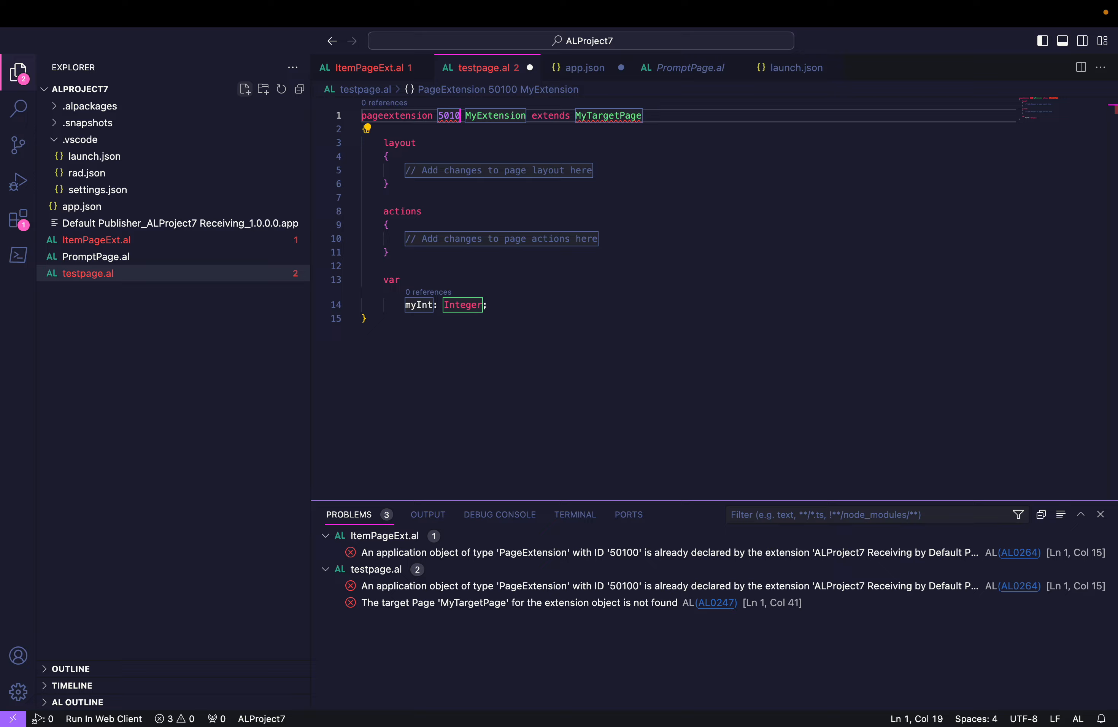
pyautogui.write('0')
pyautogui.press('Right')
pyautogui.press('Right')
pyautogui.press('Right')
pyautogui.press('Right')
pyautogui.press('Right')
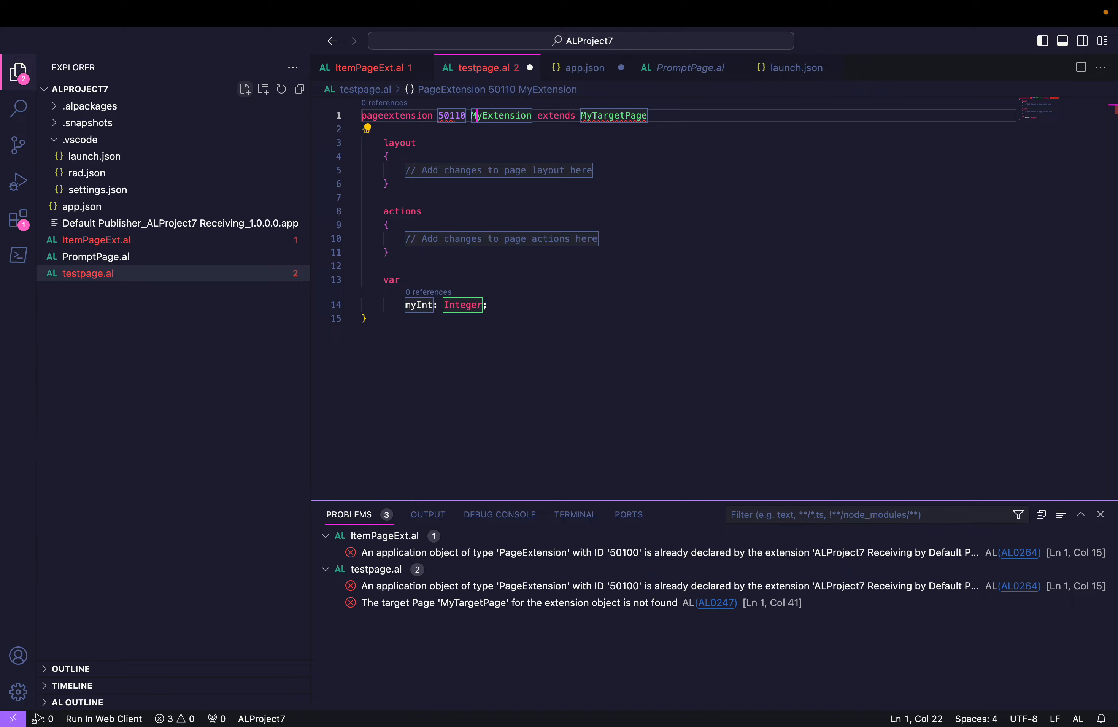
# - Replace the MyTargetPage placeholder after extends with the suggested "Customer Link" page
pyautogui.press('End')
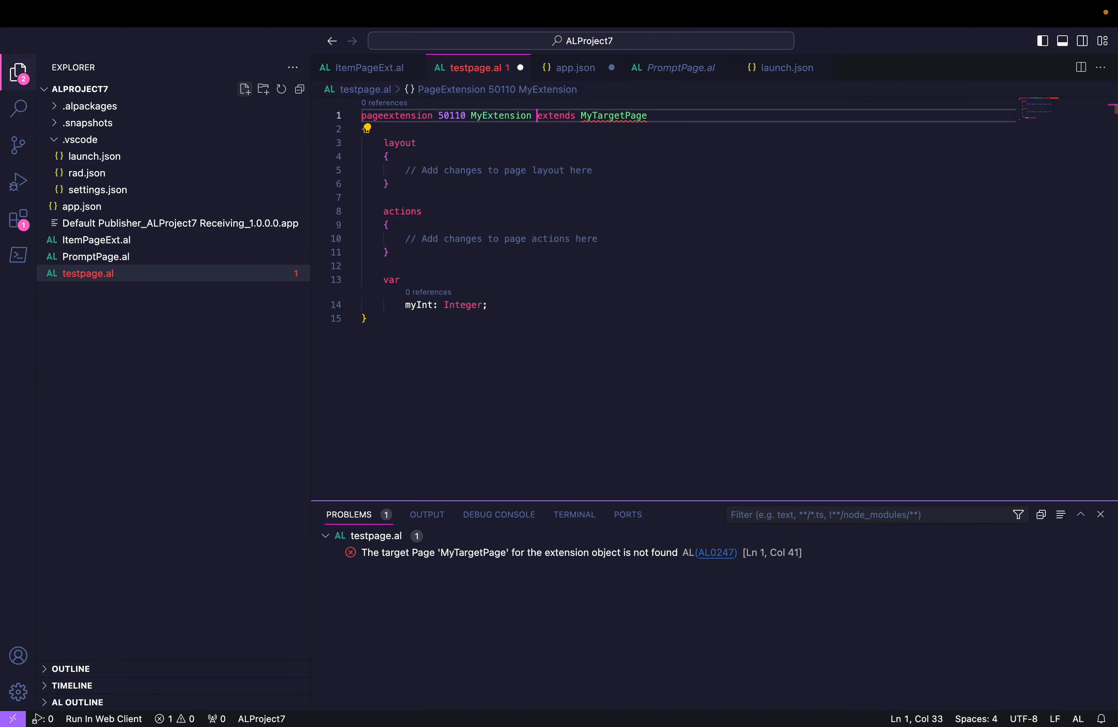
pyautogui.press('BackSpace')
pyautogui.press('BackSpace')
pyautogui.press('BackSpace')
pyautogui.press('BackSpace')
pyautogui.press('BackSpace')
pyautogui.press('BackSpace')
pyautogui.press('BackSpace')
pyautogui.press('BackSpace')
pyautogui.press('BackSpace')
pyautogui.press('BackSpace')
pyautogui.press('BackSpace')
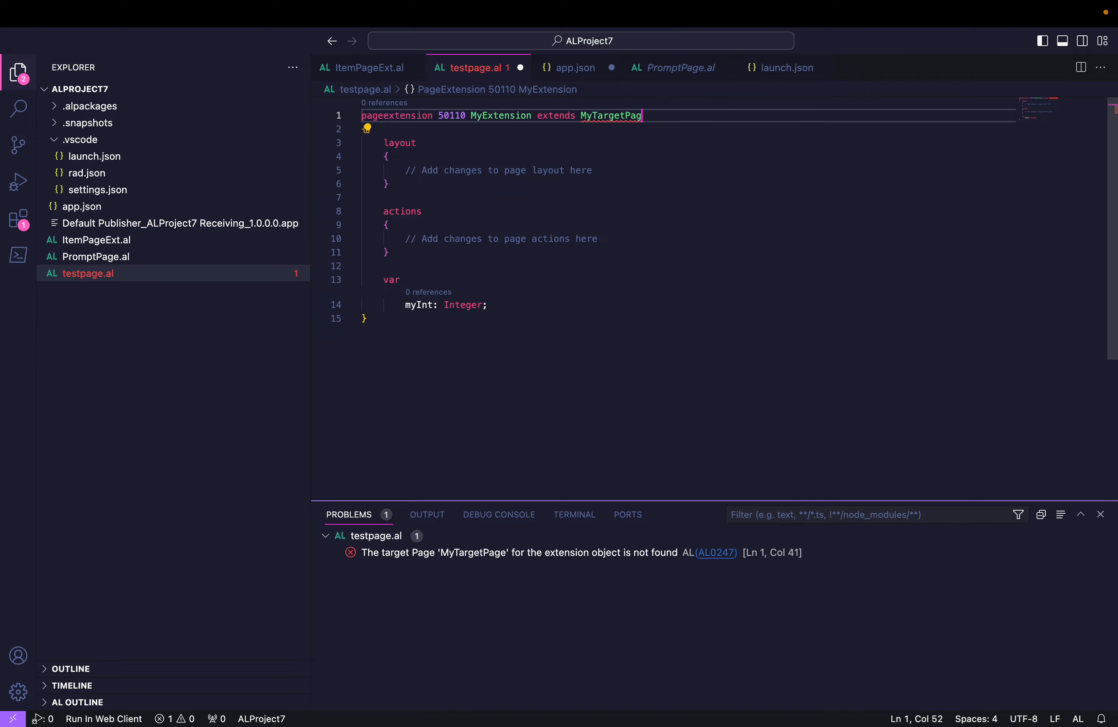
pyautogui.press('BackSpace')
pyautogui.write('customer li')
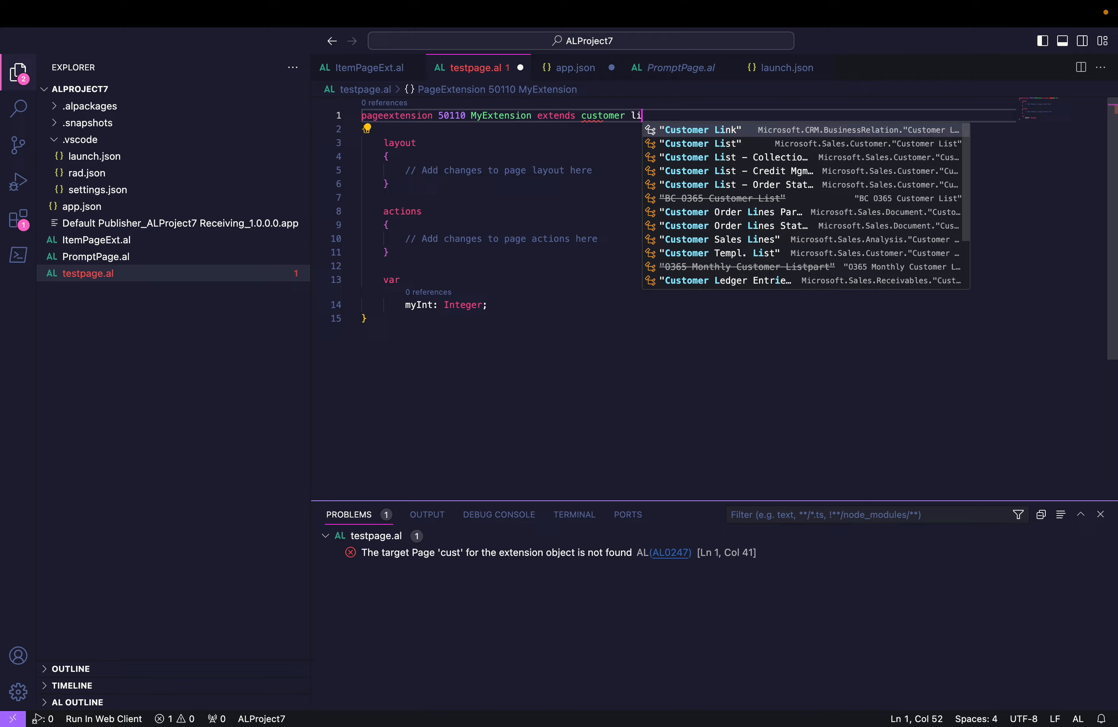
pyautogui.press('Return')
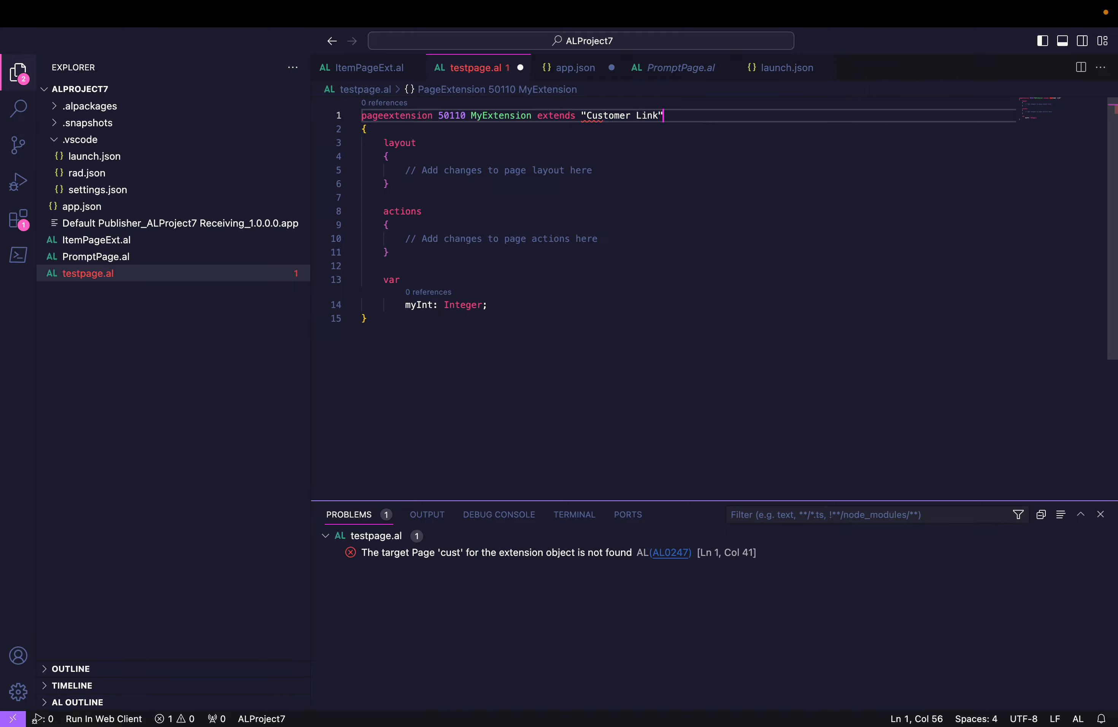
# - Try to change the extended page to Customer List by retyping the last word and accepting a suggestion
pyautogui.press('BackSpace')
pyautogui.press('BackSpace')
pyautogui.press('BackSpace')
pyautogui.press('BackSpace')
pyautogui.press('BackSpace')
pyautogui.write('lis')
pyautogui.press('BackSpace')
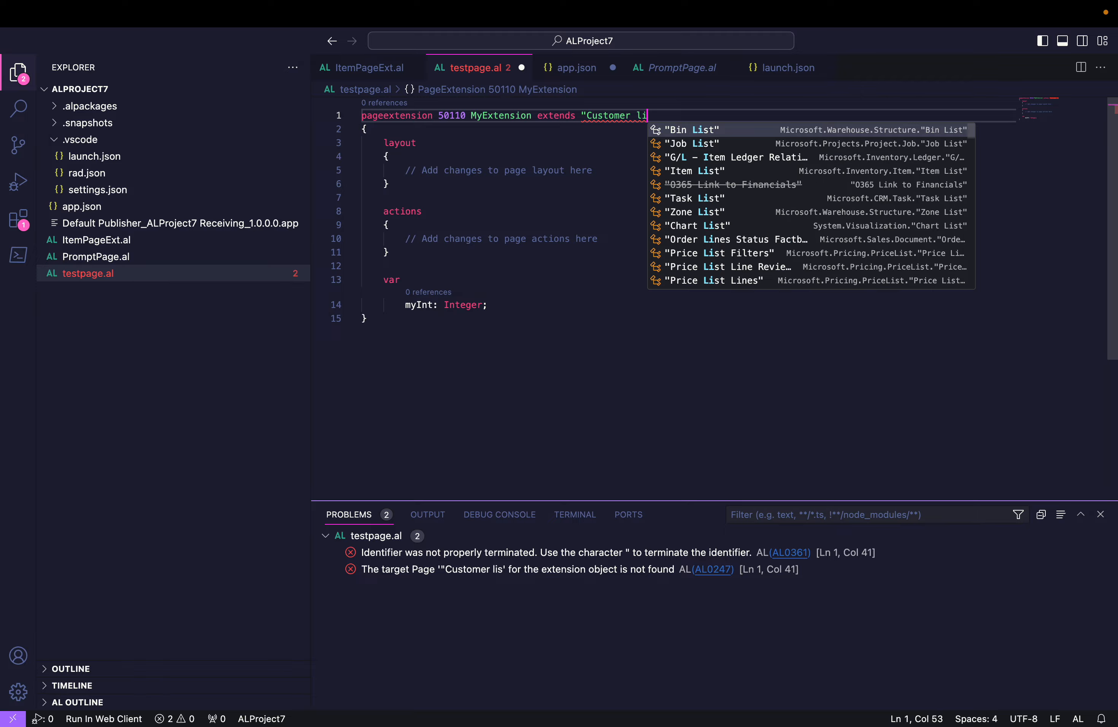
pyautogui.write('st')
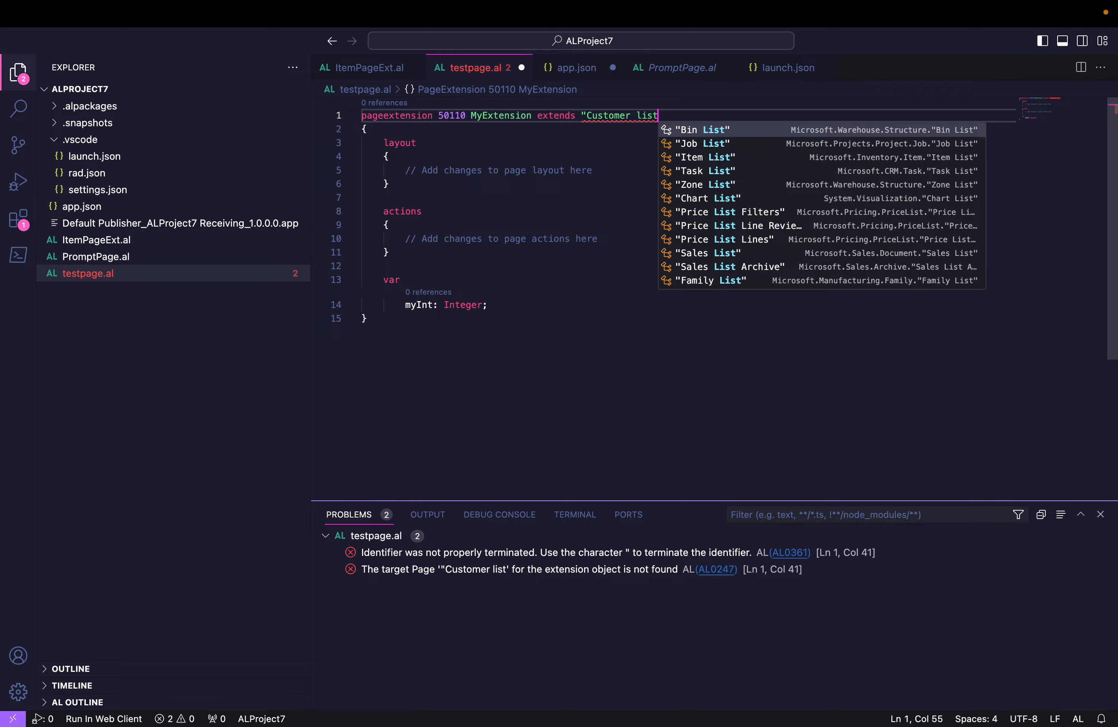
pyautogui.press('Return')
# - Replace the incorrect page name after extends in the page extension header with the suggested "Customer Card" page
pyautogui.press('BackSpace')
pyautogui.press('BackSpace')
pyautogui.press('BackSpace')
pyautogui.press('BackSpace')
pyautogui.press('BackSpace')
pyautogui.press('BackSpace')
pyautogui.press('BackSpace')
pyautogui.press('BackSpace')
pyautogui.press('BackSpace')
pyautogui.press('BackSpace')
pyautogui.press('BackSpace')
pyautogui.press('BackSpace')
pyautogui.press('BackSpace')
pyautogui.press('BackSpace')
pyautogui.press('BackSpace')
pyautogui.press('BackSpace')
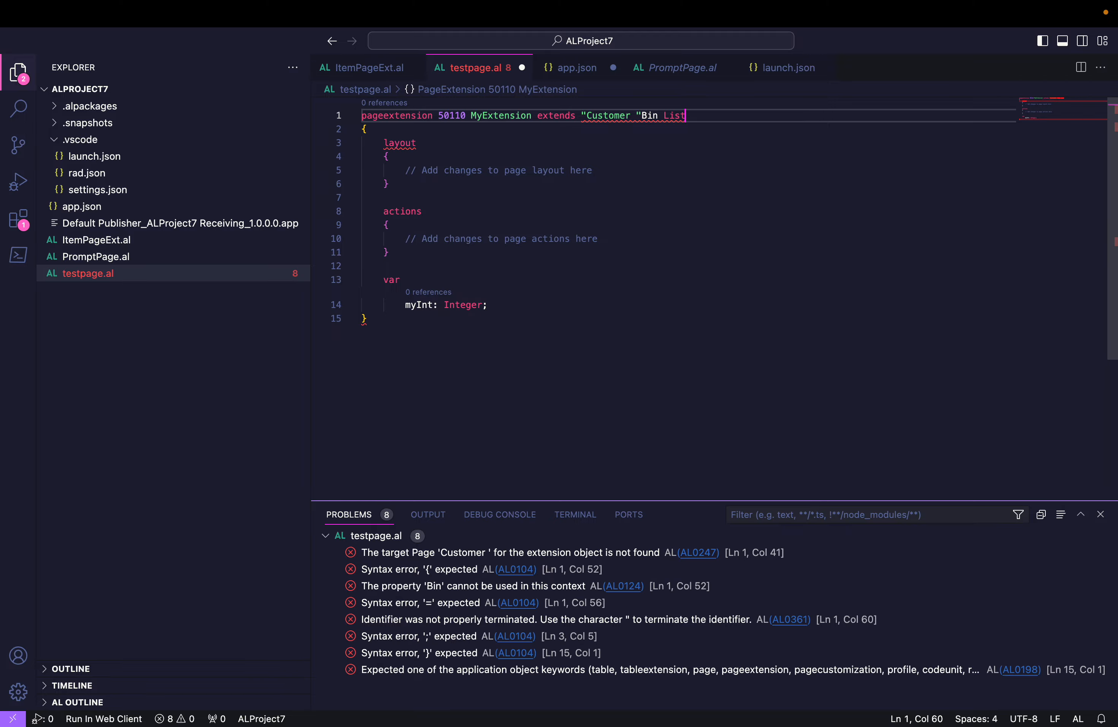
pyautogui.press('BackSpace')
pyautogui.press('BackSpace')
pyautogui.press('BackSpace')
pyautogui.press('BackSpace')
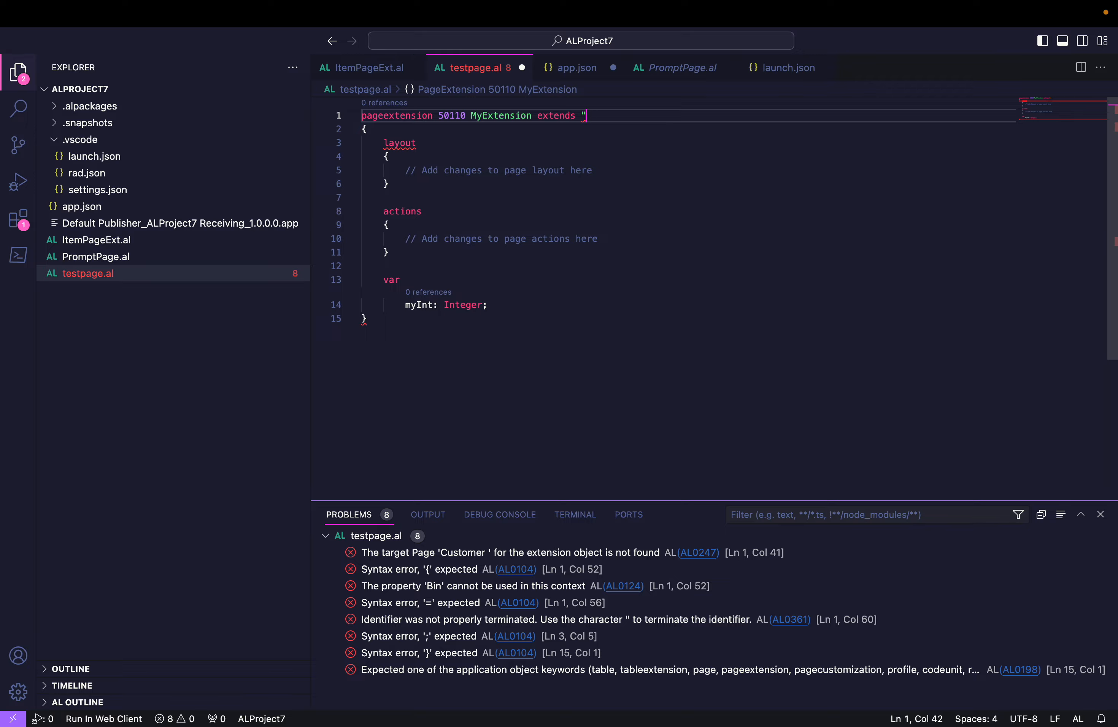
pyautogui.write('customer')
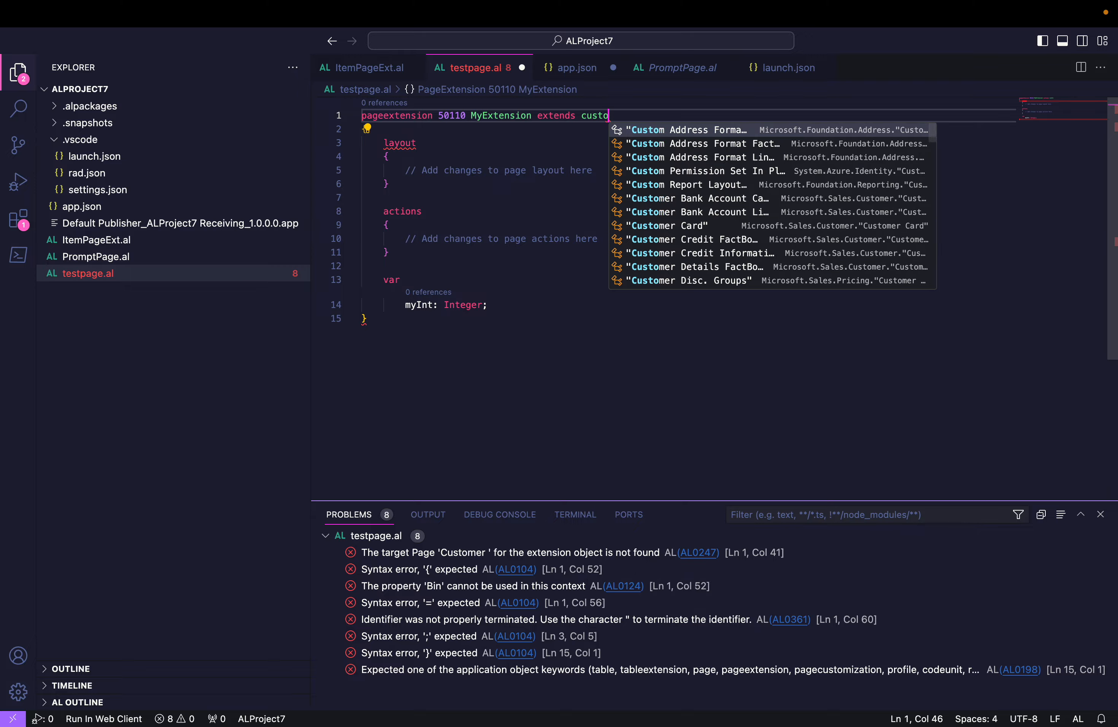
pyautogui.press('Down')
pyautogui.press('Down')
pyautogui.press('Return')
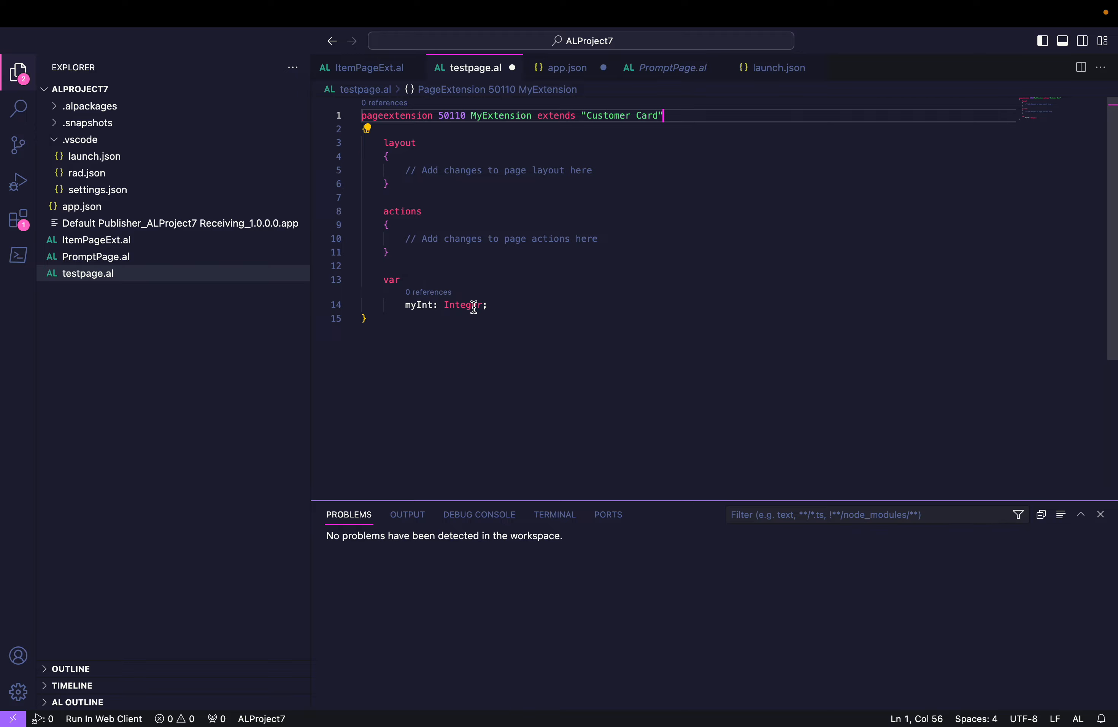
# - Delete the placeholder comment inside the layout section of the page extension
pyautogui.click(432, 169)
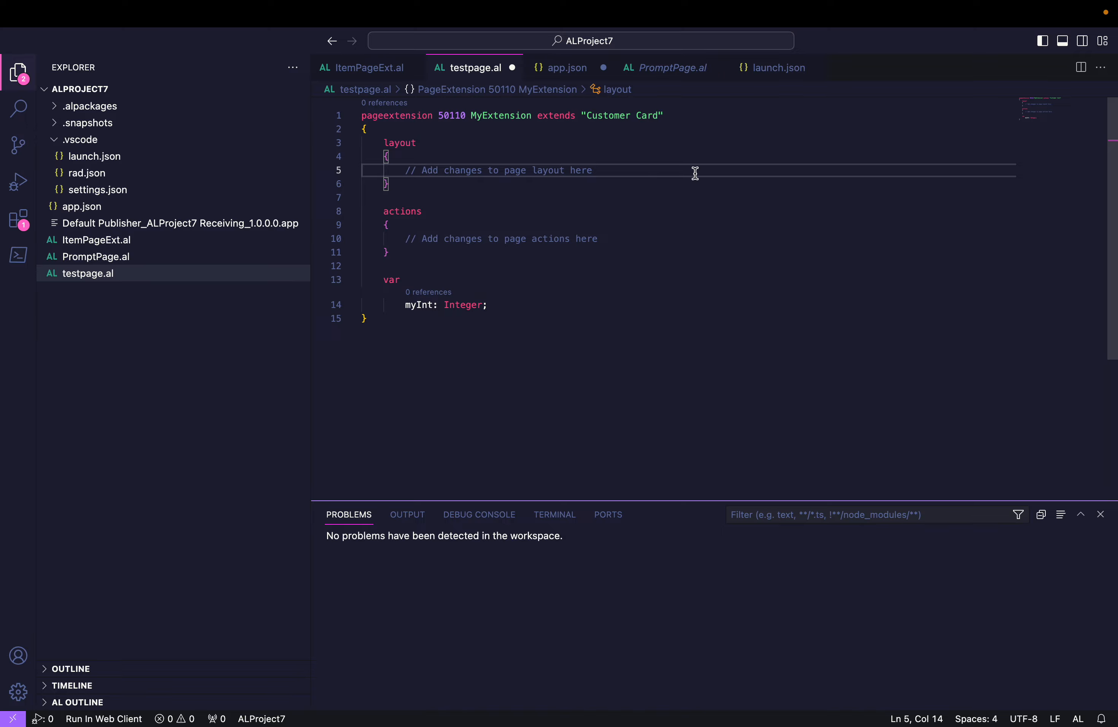
pyautogui.click(617, 170)
pyautogui.press('BackSpace')
pyautogui.press('BackSpace')
pyautogui.press('BackSpace')
pyautogui.press('BackSpace')
pyautogui.press('BackSpace')
pyautogui.press('BackSpace')
pyautogui.press('BackSpace')
pyautogui.press('BackSpace')
pyautogui.press('BackSpace')
pyautogui.press('BackSpace')
pyautogui.press('BackSpace')
pyautogui.press('BackSpace')
pyautogui.press('BackSpace')
pyautogui.press('BackSpace')
pyautogui.press('BackSpace')
pyautogui.press('BackSpace')
pyautogui.press('BackSpace')
pyautogui.press('BackSpace')
pyautogui.press('BackSpace')
pyautogui.press('BackSpace')
pyautogui.press('BackSpace')
pyautogui.press('BackSpace')
pyautogui.press('BackSpace')
pyautogui.press('BackSpace')
pyautogui.press('BackSpace')
pyautogui.press('BackSpace')
pyautogui.press('BackSpace')
pyautogui.press('BackSpace')
pyautogui.press('BackSpace')
pyautogui.press('BackSpace')
pyautogui.press('BackSpace')
pyautogui.press('BackSpace')
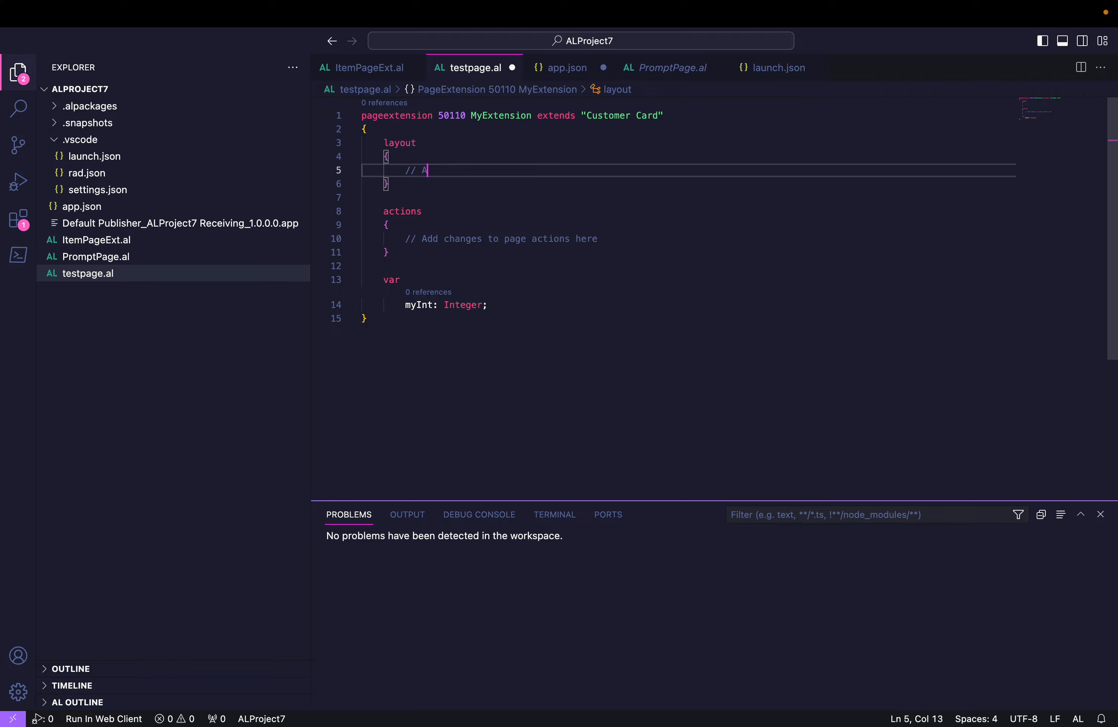
pyautogui.press('BackSpace')
pyautogui.write('log')
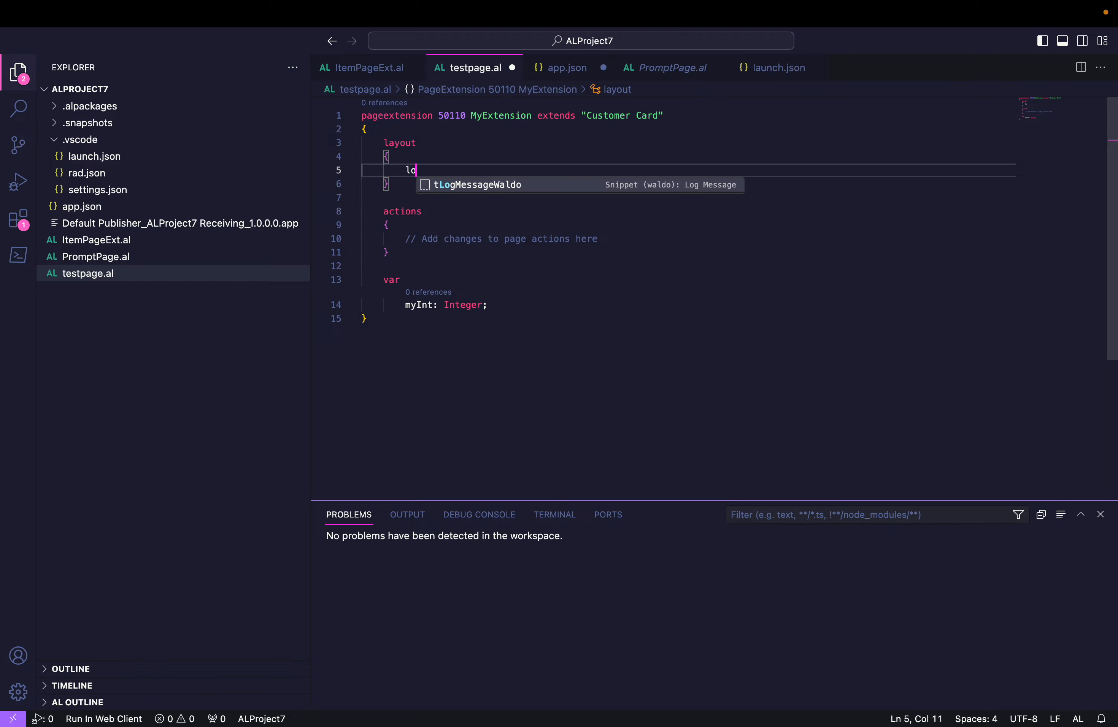
pyautogui.press('BackSpace')
pyautogui.press('BackSpace')
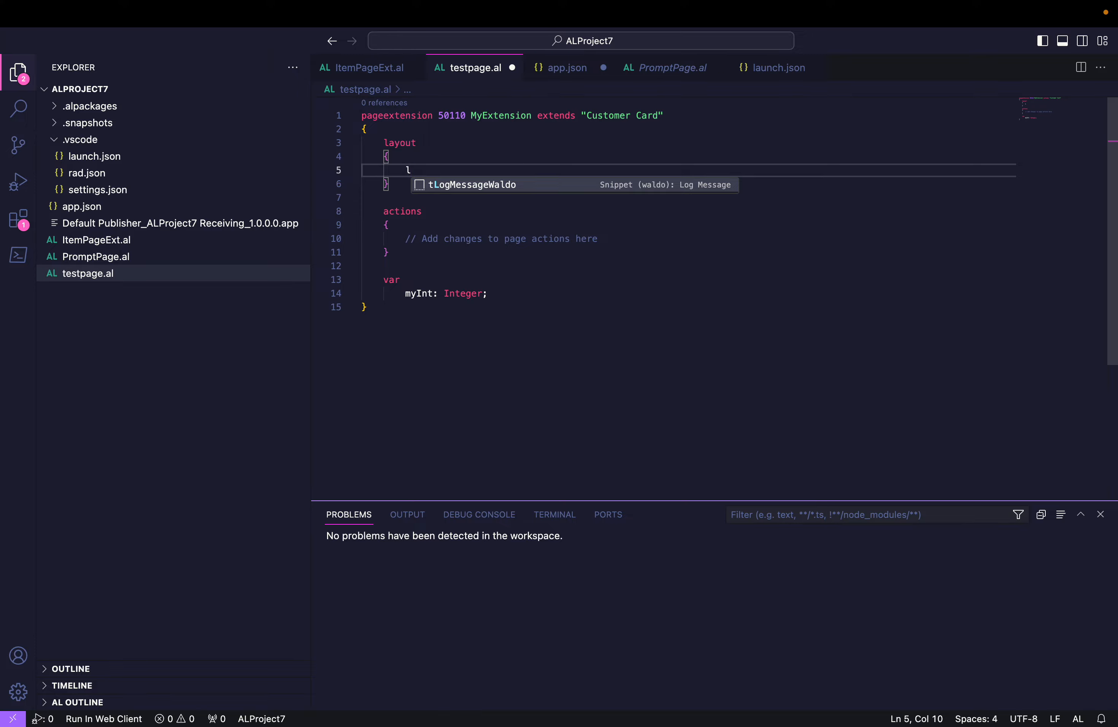
pyautogui.press('BackSpace')
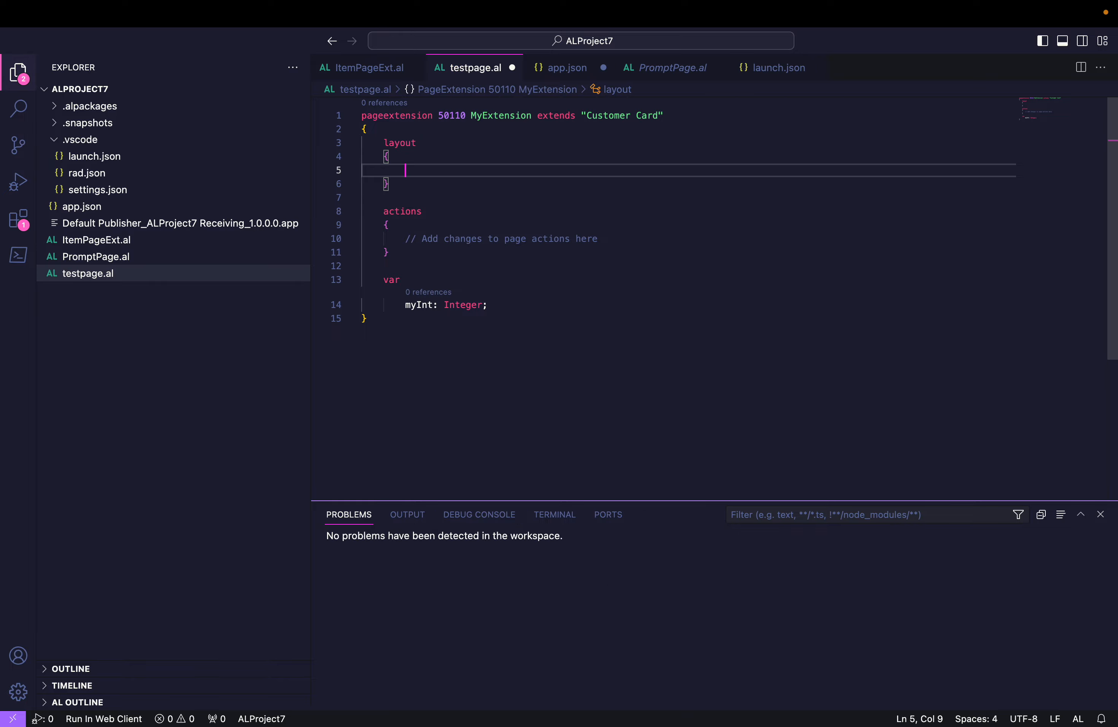
pyautogui.write('sess')
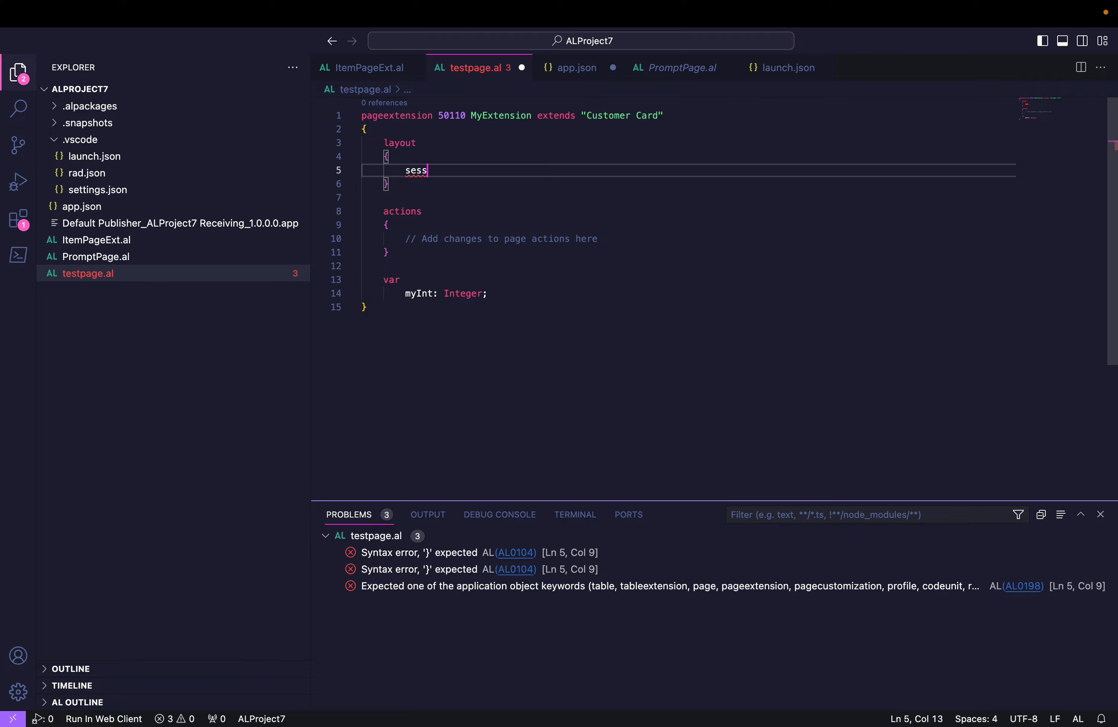
pyautogui.press('BackSpace')
pyautogui.press('BackSpace')
pyautogui.press('BackSpace')
pyautogui.press('BackSpace')
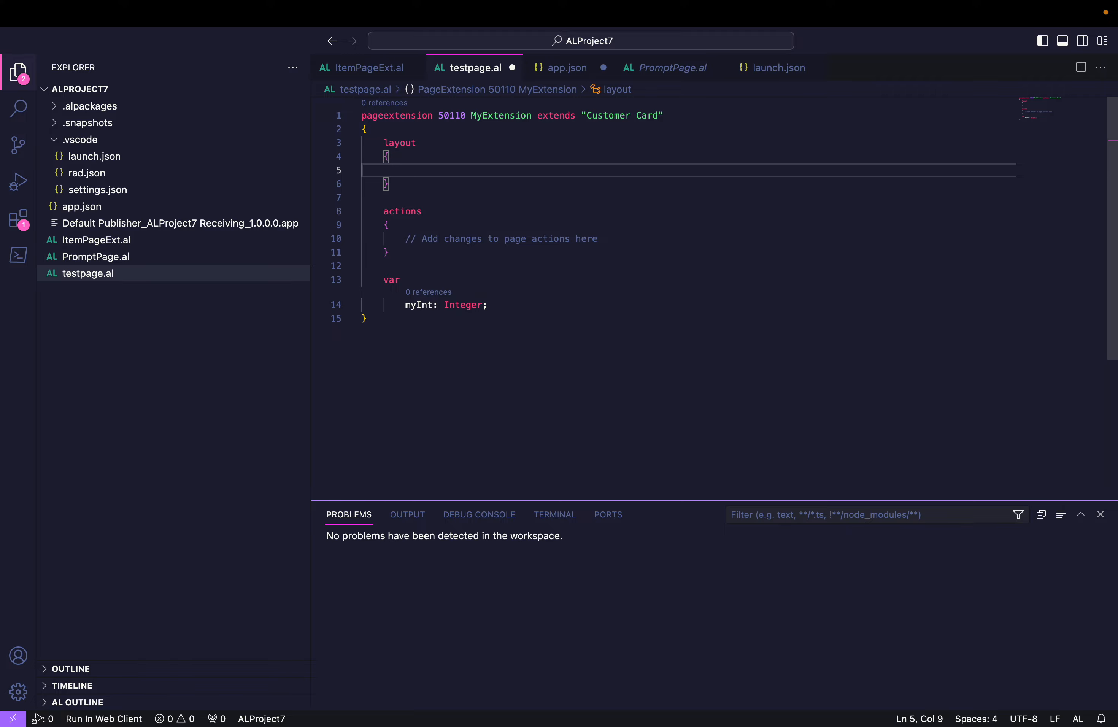
pyautogui.write('se')
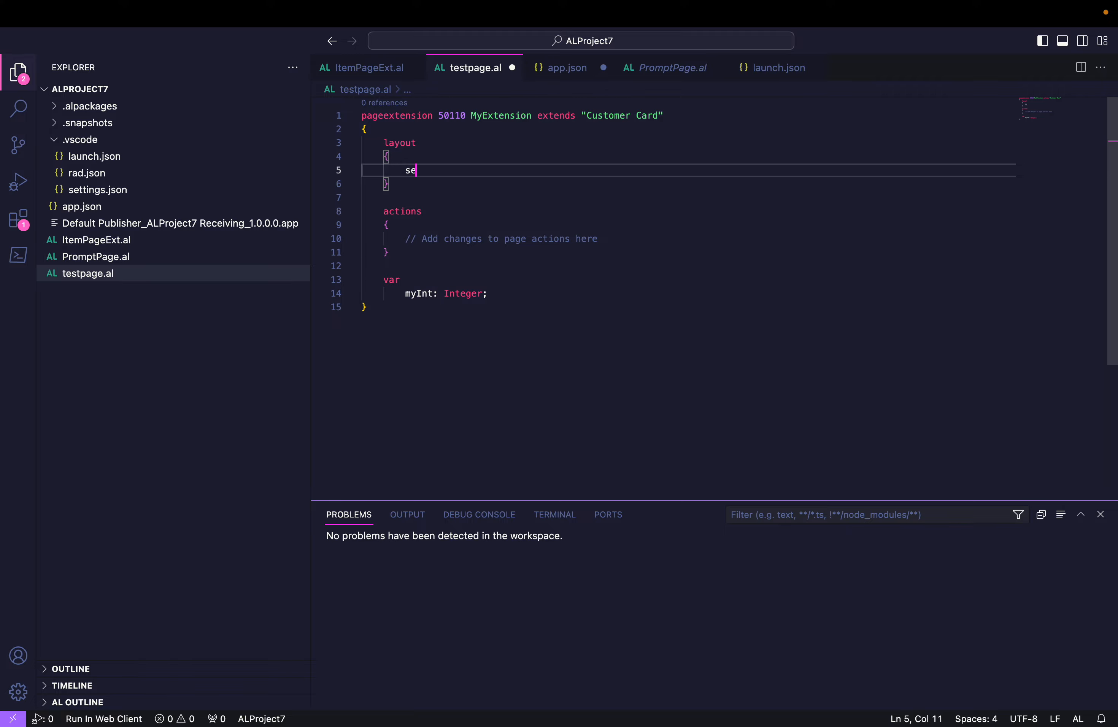
pyautogui.write('ss')
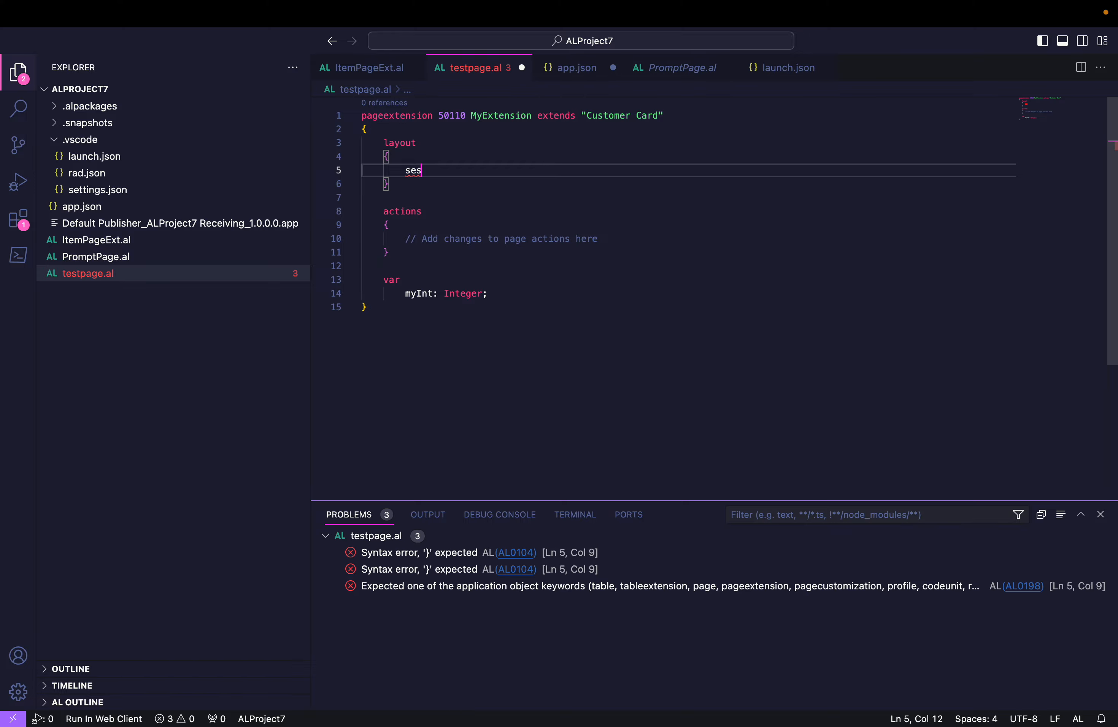
pyautogui.press('BackSpace')
pyautogui.press('BackSpace')
pyautogui.press('BackSpace')
pyautogui.press('BackSpace')
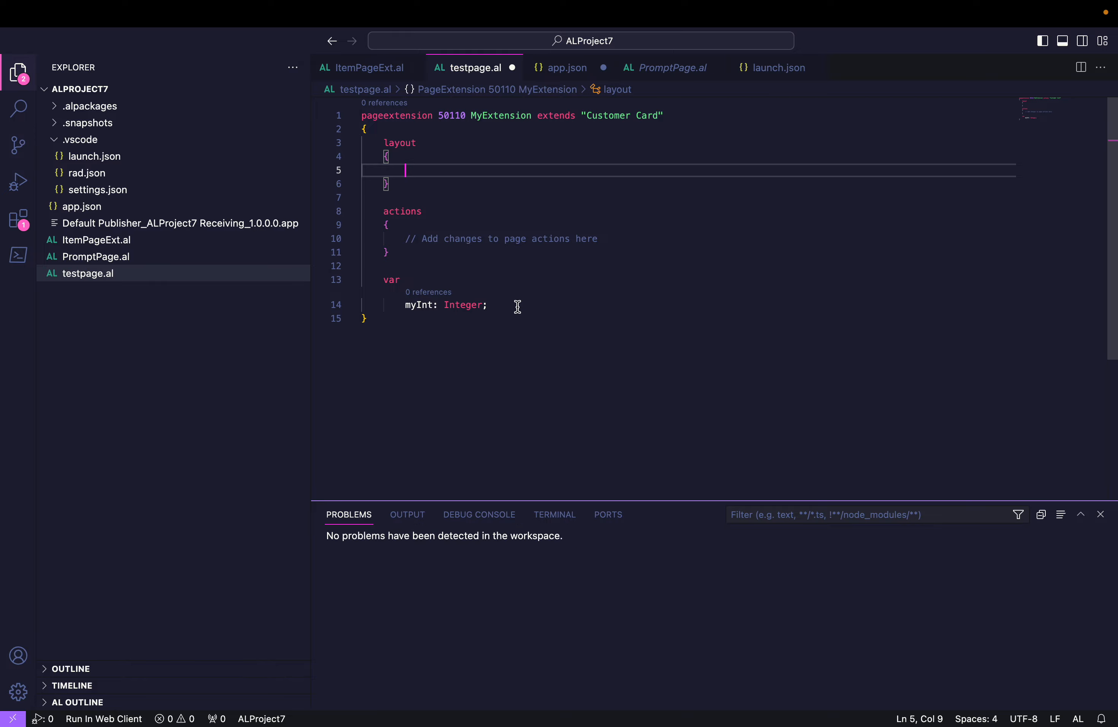
# - Replace the myInt variable declaration with CustomDim:Dictionary of [Text,Text];
pyautogui.click(518, 305)
pyautogui.press('BackSpace')
pyautogui.press('BackSpace')
pyautogui.press('BackSpace')
pyautogui.press('BackSpace')
pyautogui.press('BackSpace')
pyautogui.press('BackSpace')
pyautogui.press('BackSpace')
pyautogui.press('BackSpace')
pyautogui.press('BackSpace')
pyautogui.press('BackSpace')
pyautogui.press('BackSpace')
pyautogui.press('BackSpace')
pyautogui.press('BackSpace')
pyautogui.press('BackSpace')
pyautogui.press('BackSpace')
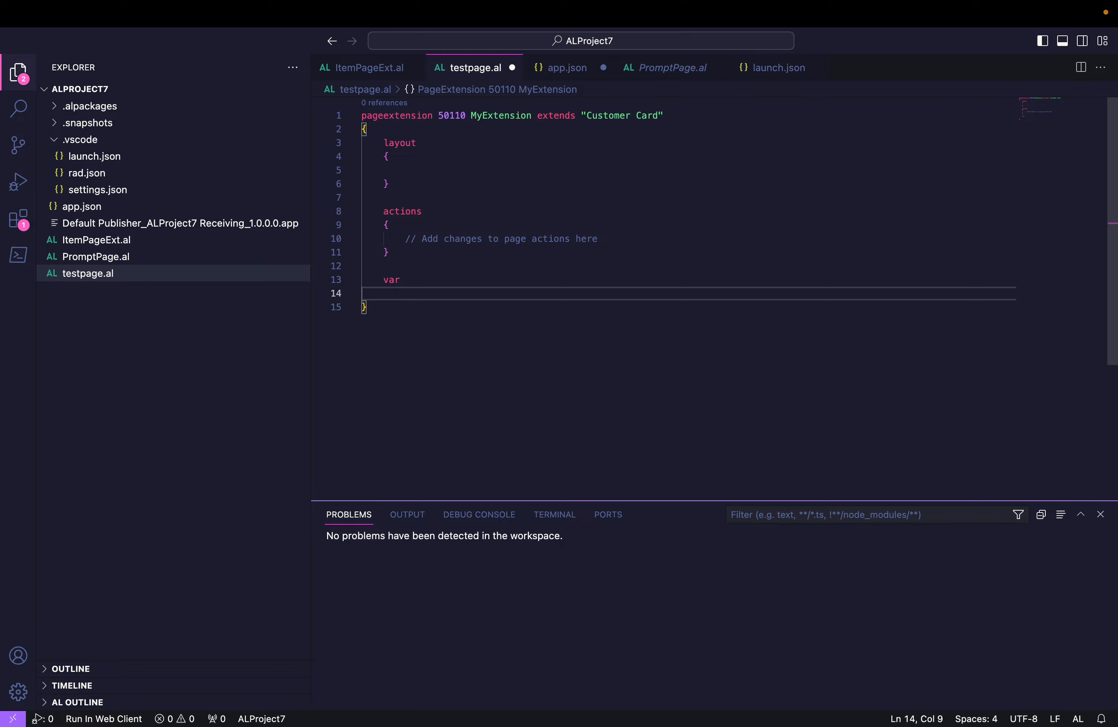
pyautogui.write('Cust')
pyautogui.press('Escape')
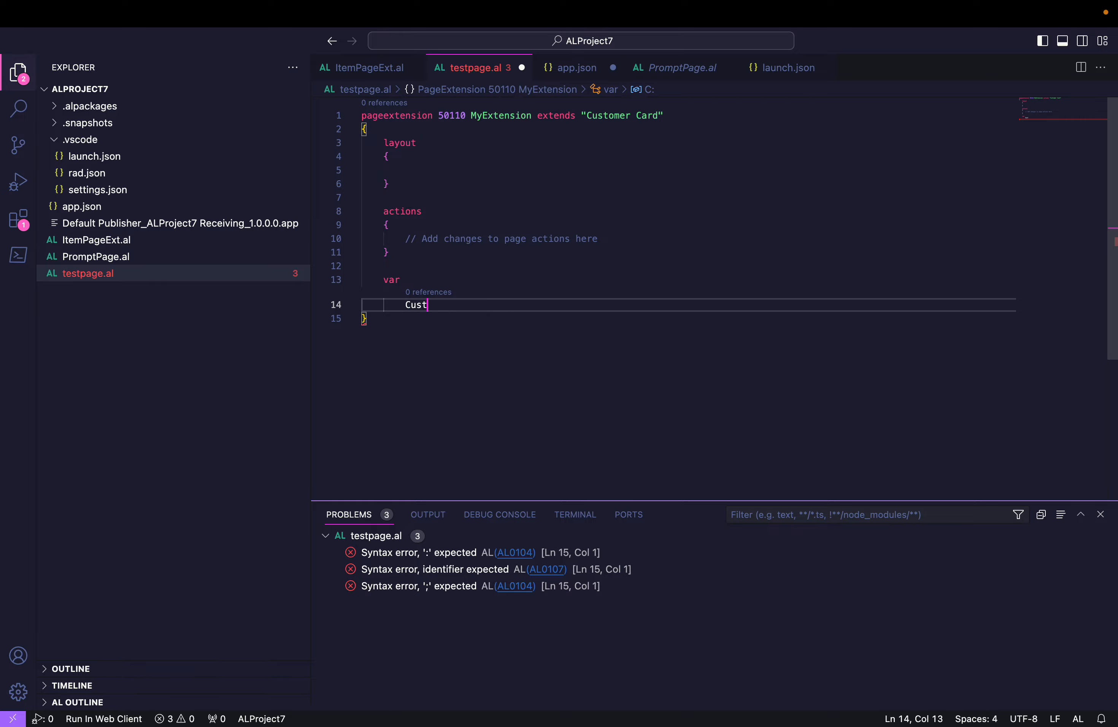
pyautogui.write('omDim:Dictionary')
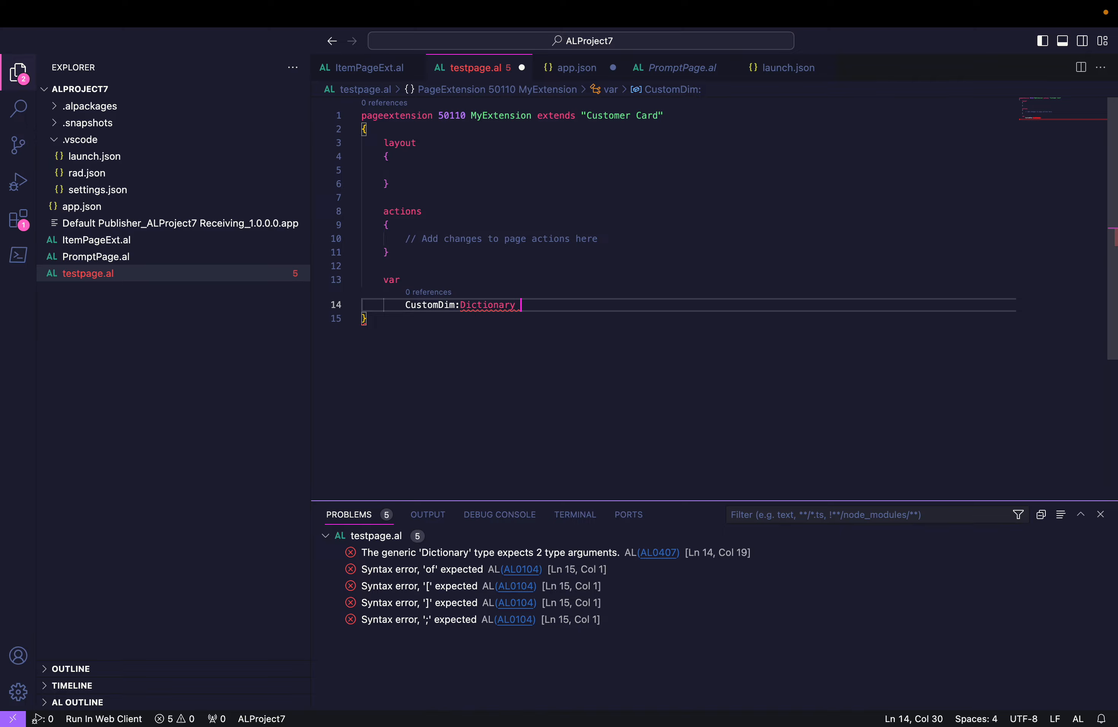
pyautogui.write(' f')
pyautogui.press('BackSpace')
pyautogui.write('of')
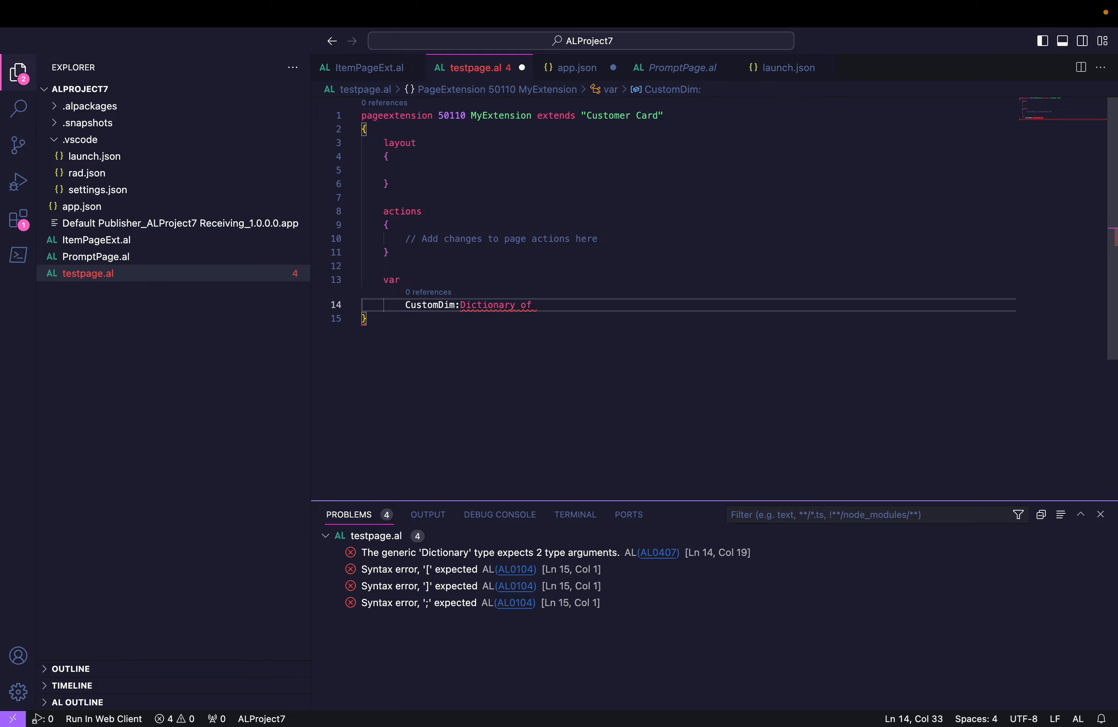
pyautogui.write(' [Text')
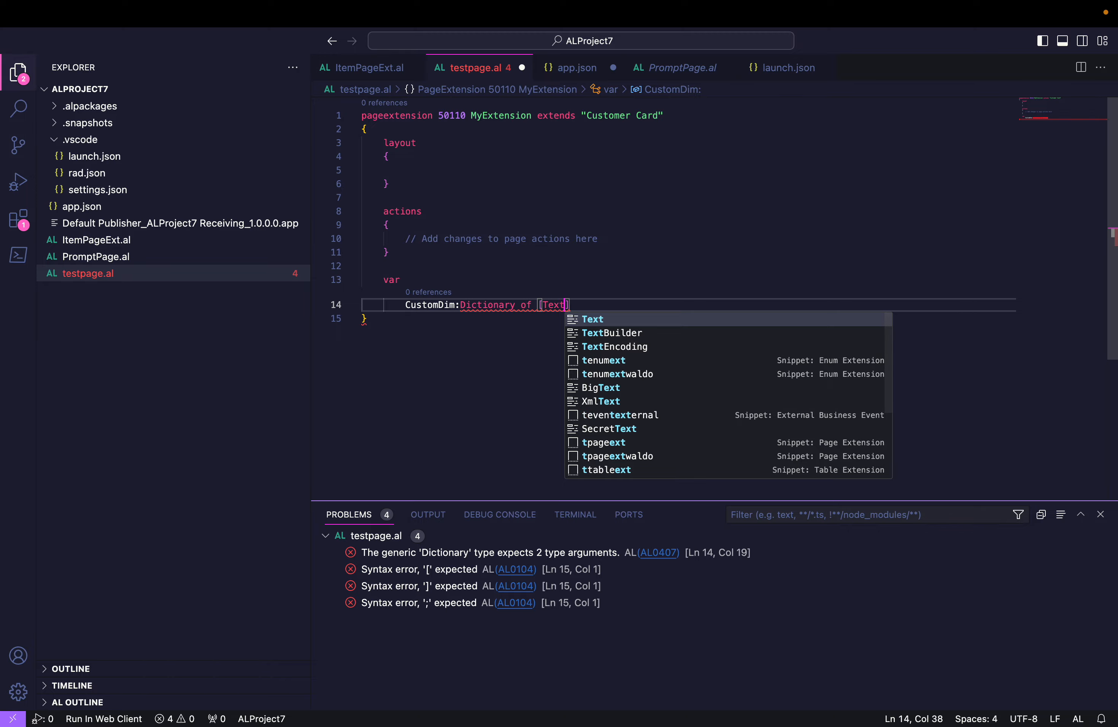
pyautogui.press('Escape')
pyautogui.write(',Text')
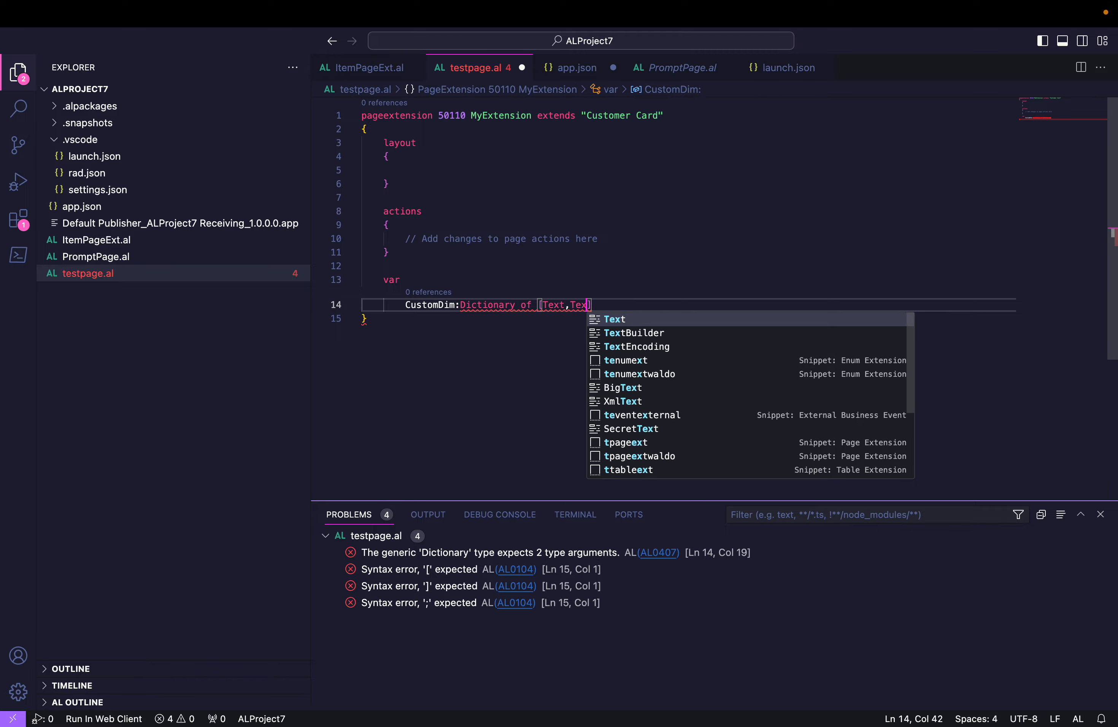
pyautogui.press('Escape')
pyautogui.write(']')
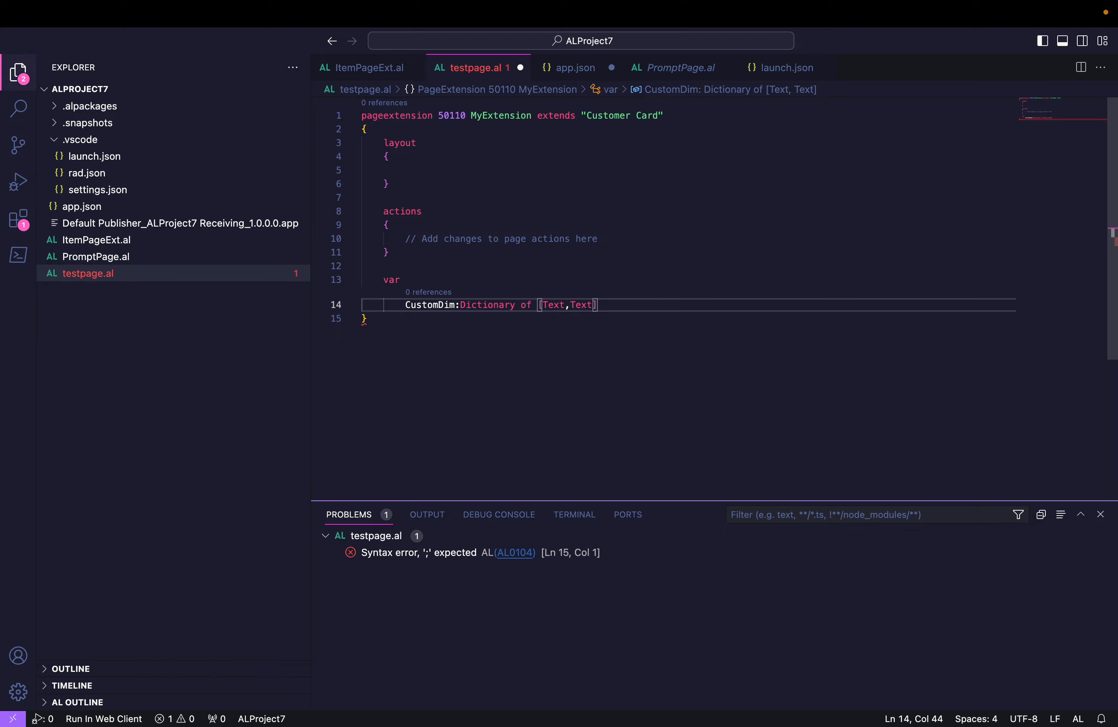
pyautogui.write(';')
# - Add an OnOpenPage trigger with an empty begin/end block between the actions section and the variable declarations
pyautogui.press('Up')
pyautogui.press('Up')
pyautogui.press('Up')
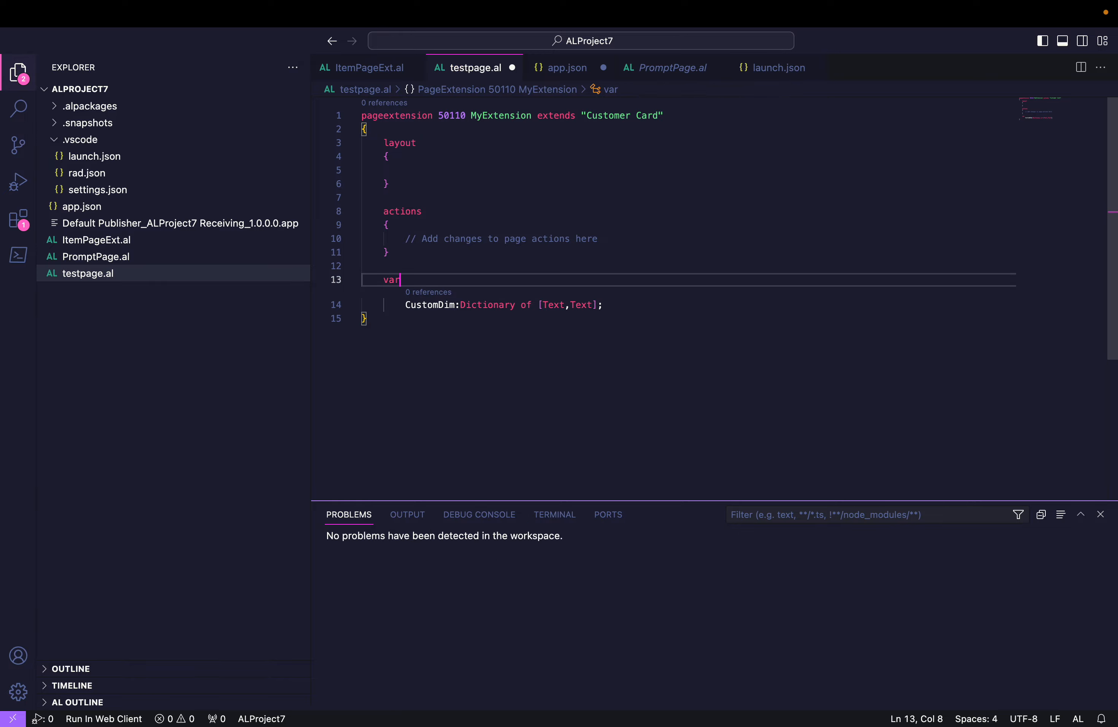
pyautogui.press('Down')
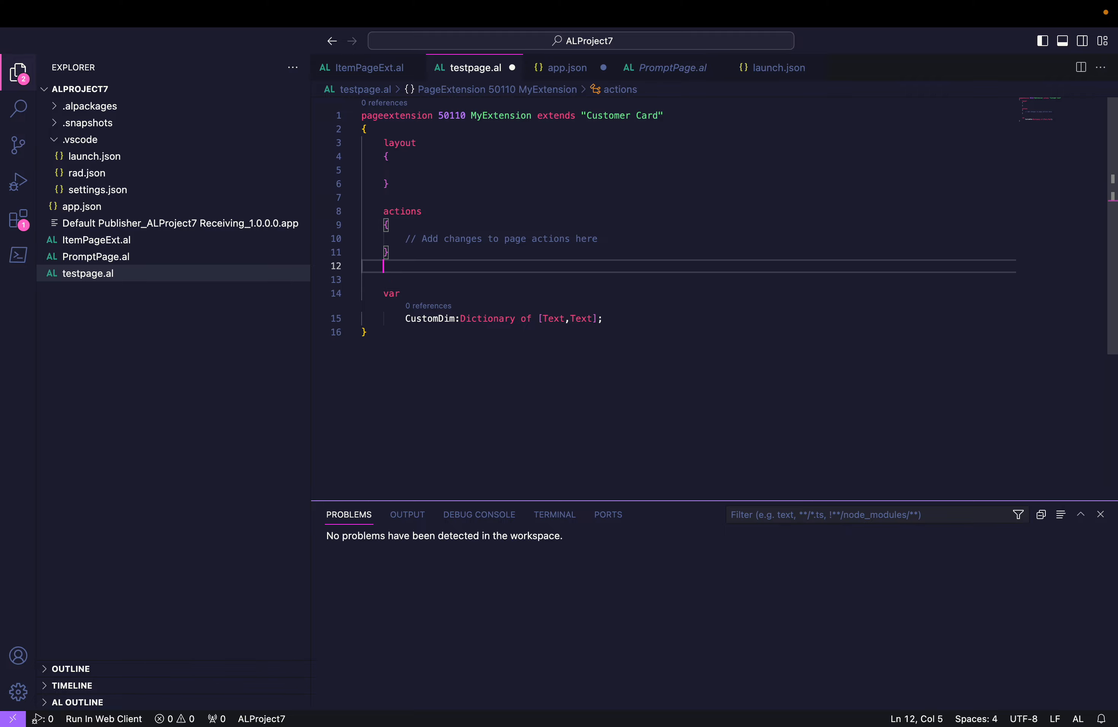
pyautogui.press('Return')
pyautogui.press('Return')
pyautogui.press('Up')
pyautogui.write('trigger')
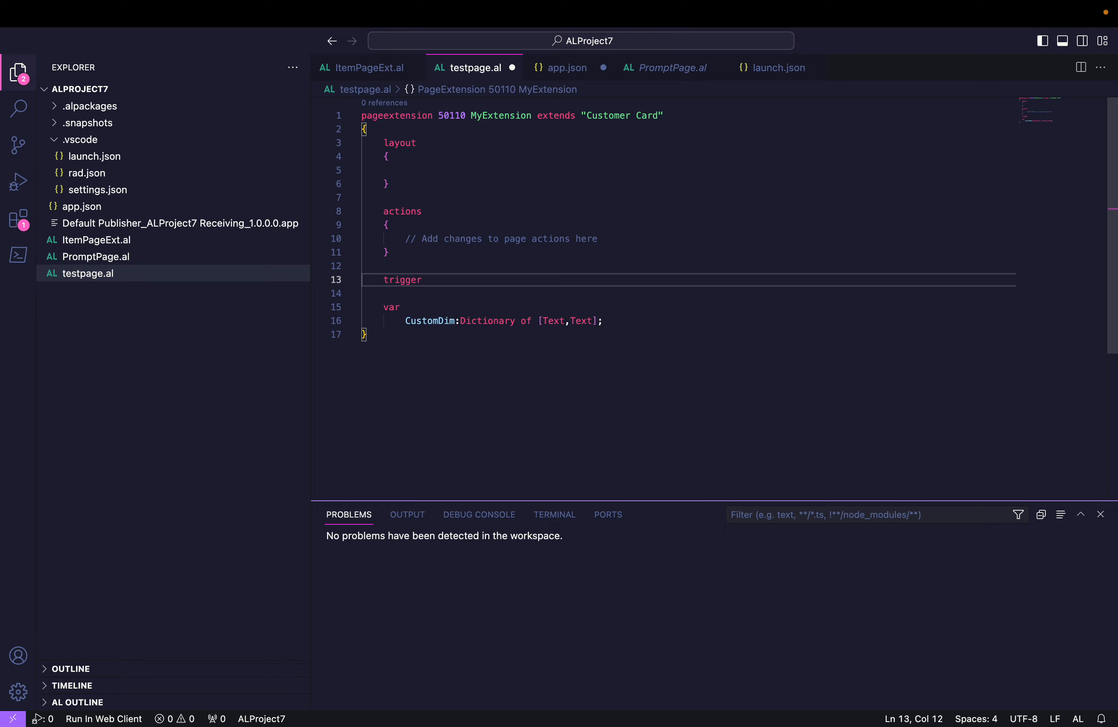
pyautogui.write(' on')
pyautogui.press('Down')
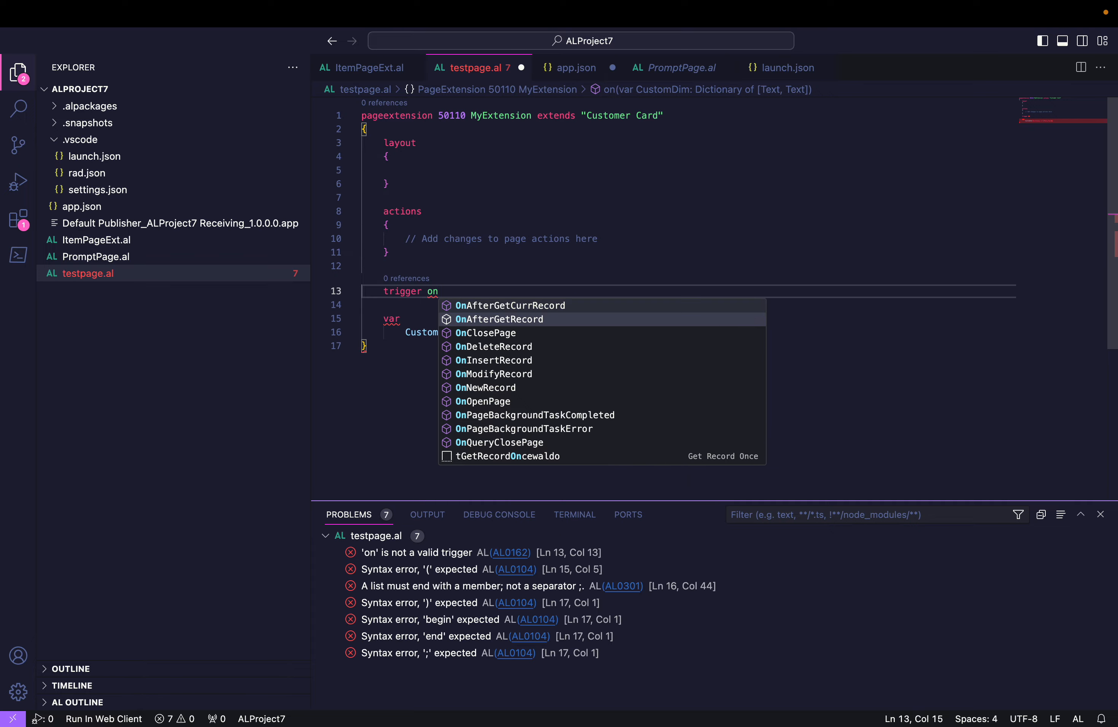
pyautogui.press('Down')
pyautogui.press('Down')
pyautogui.press('Down')
pyautogui.press('Down')
pyautogui.press('Down')
pyautogui.press('Down')
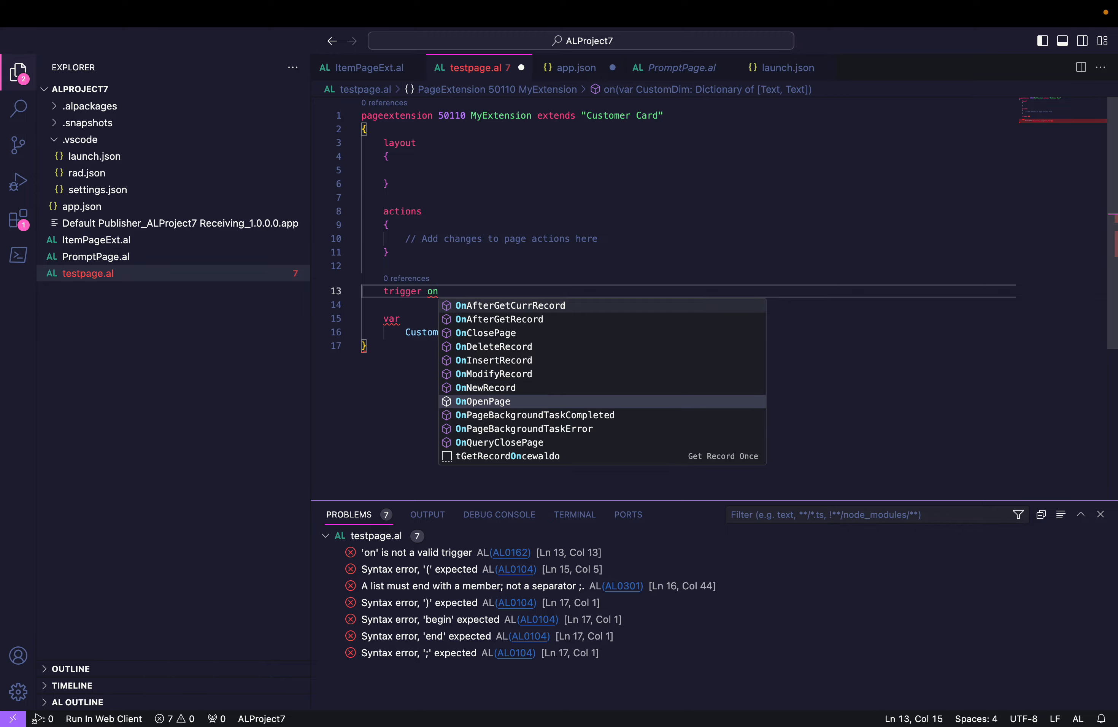
pyautogui.press('Return')
pyautogui.press('Return')
pyautogui.write('beginend;')
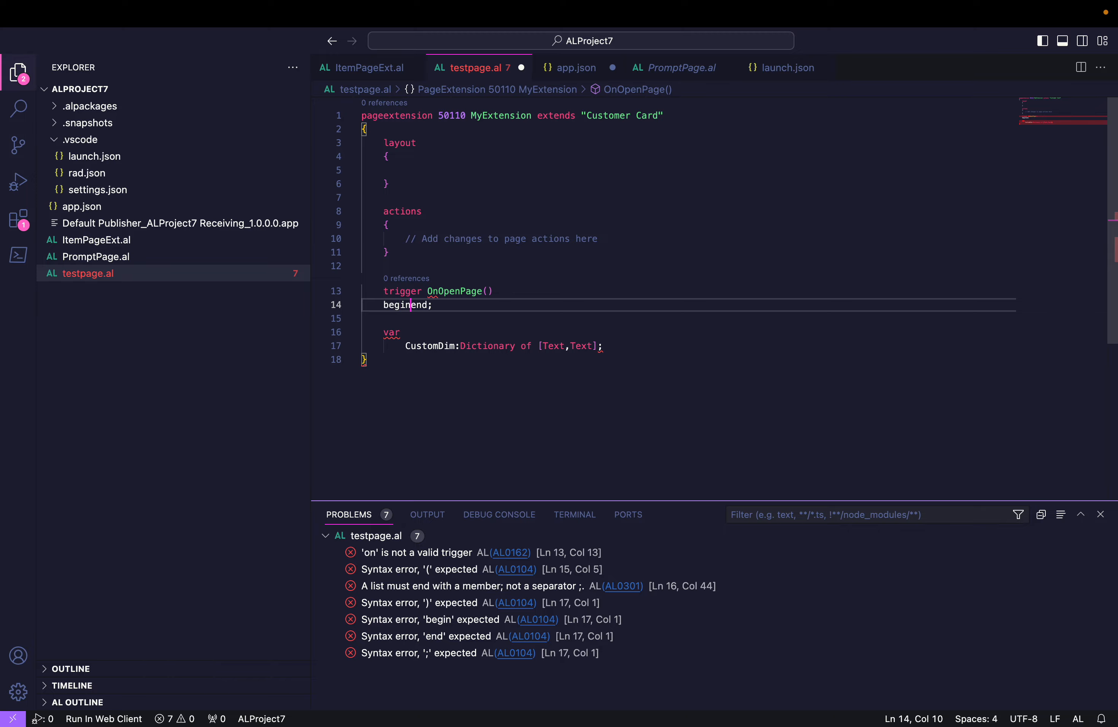
pyautogui.press('Return')
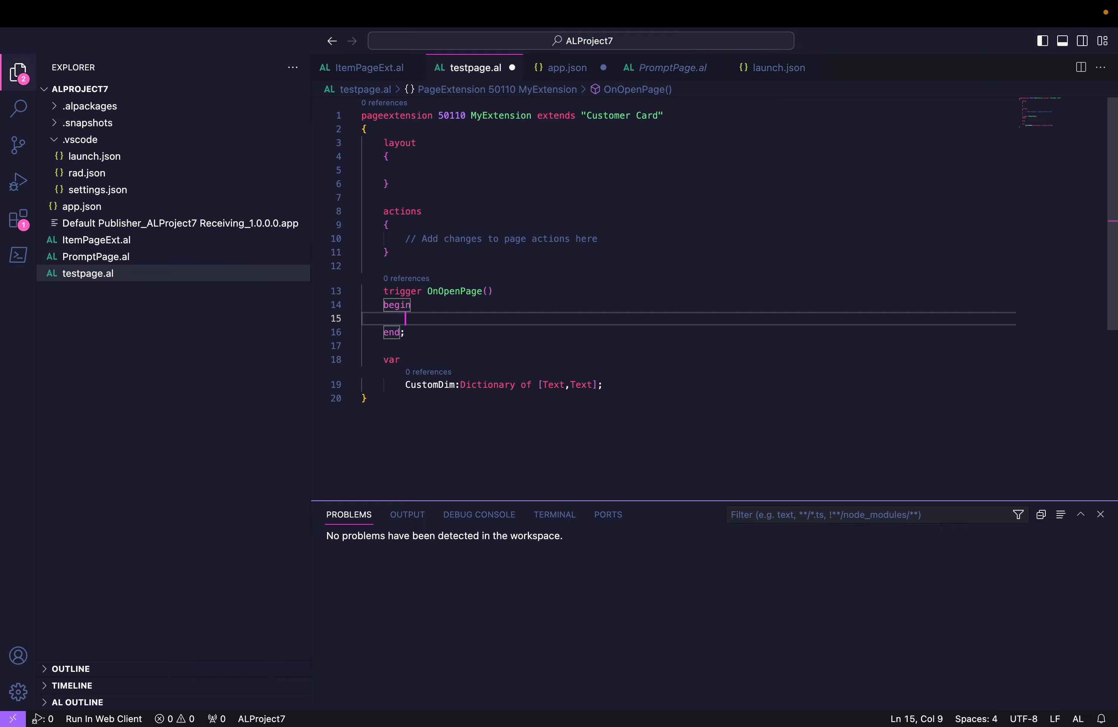
# - Insert a LogMessage call in the OnOpenPage trigger with the event ID 'AB0001' as its first argument
pyautogui.write('lo')
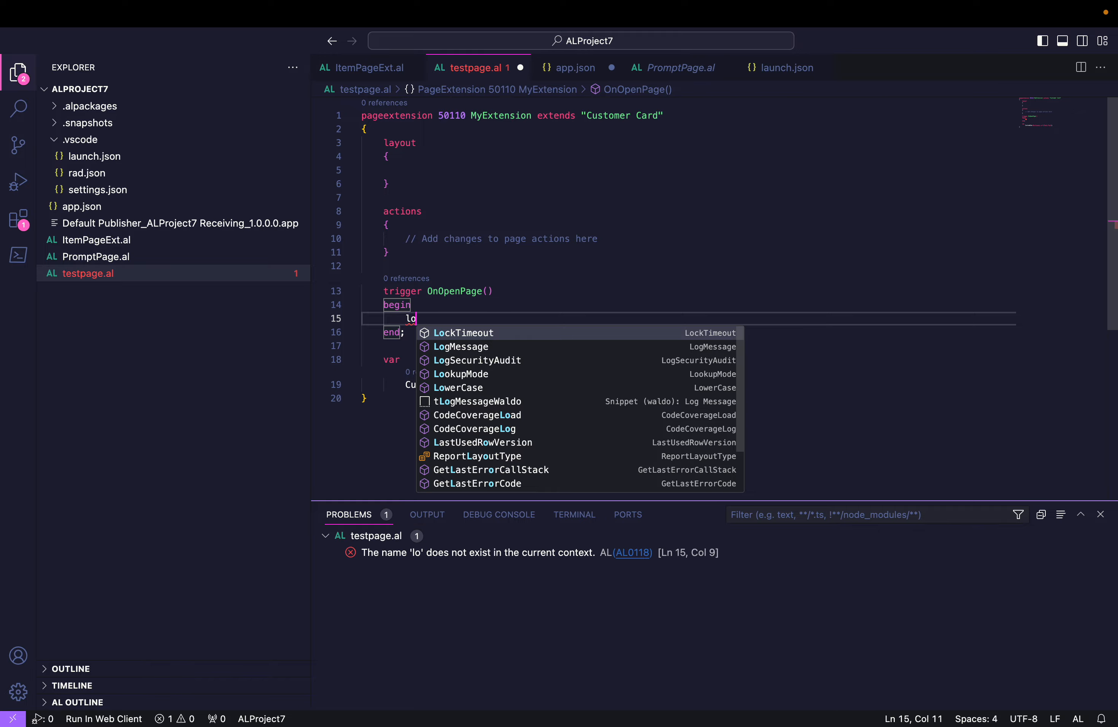
pyautogui.press('Down')
pyautogui.press('Return')
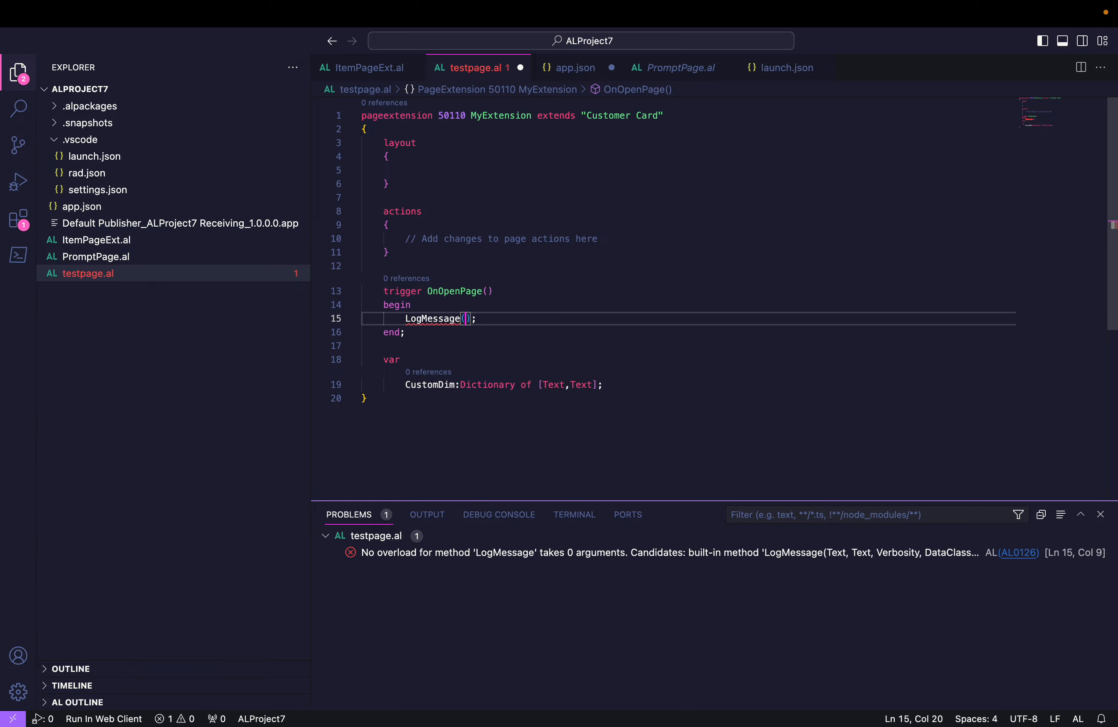
pyautogui.hotkey('ctrl', 'space')
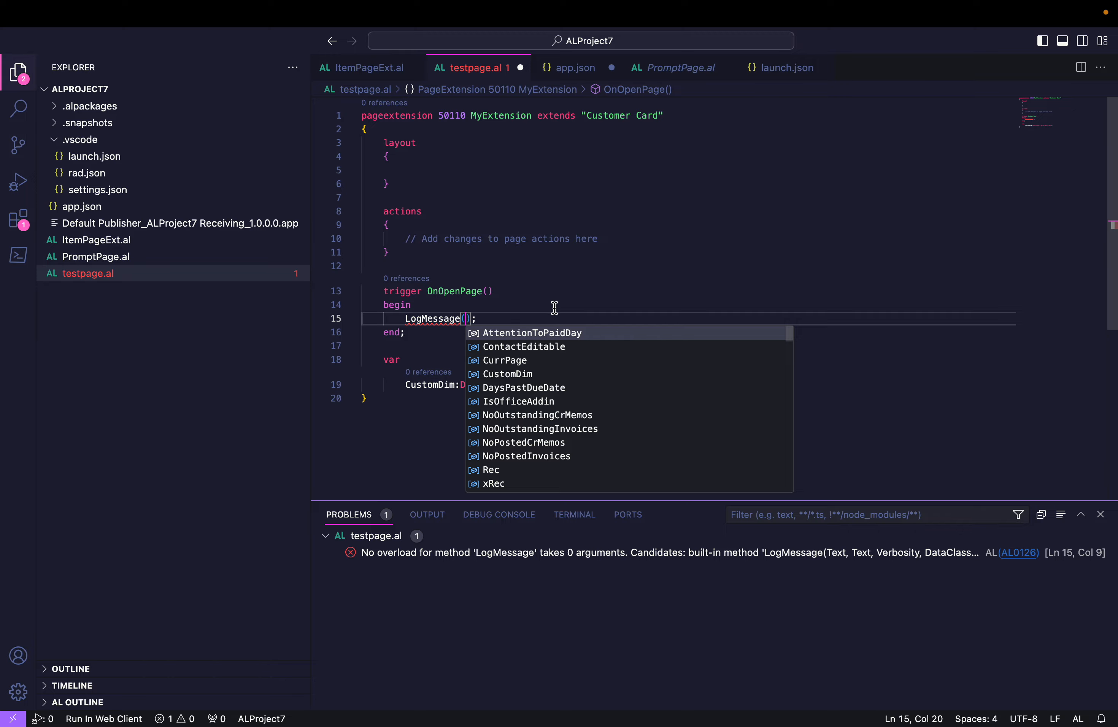
pyautogui.moveTo(421, 324)
pyautogui.write("'")
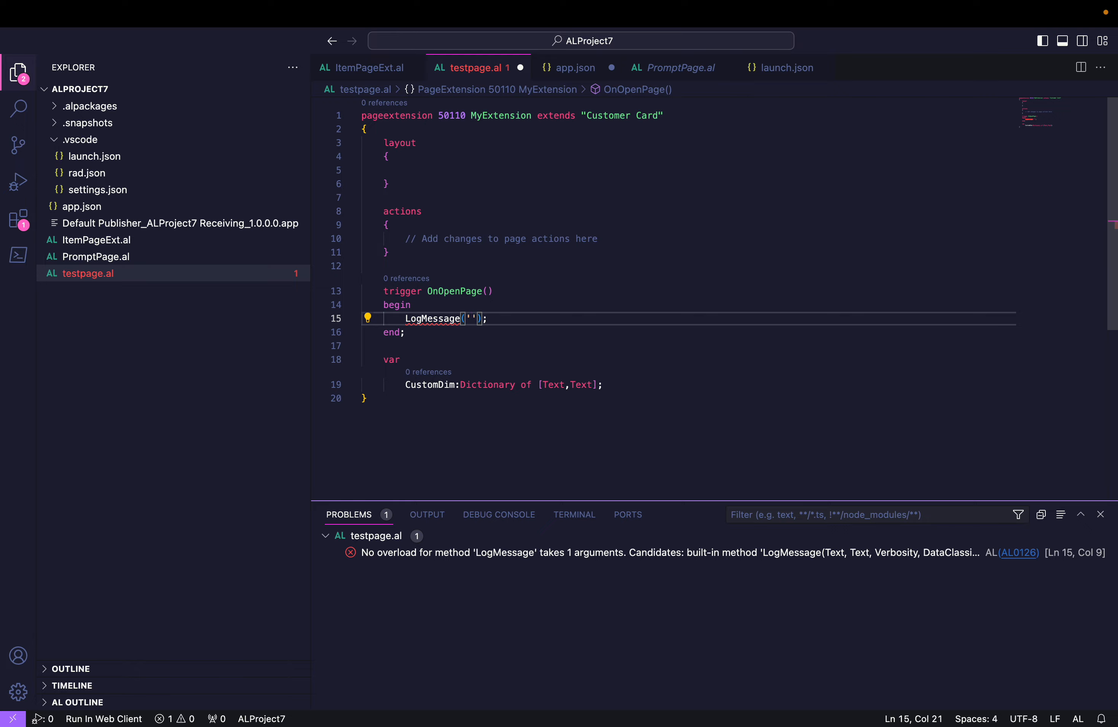
pyautogui.write('AB0001')
# - Switch to the browser and examine the Application events table in the Telemetry Event IDs article
pyautogui.hotkey('ctrl', 'Left')
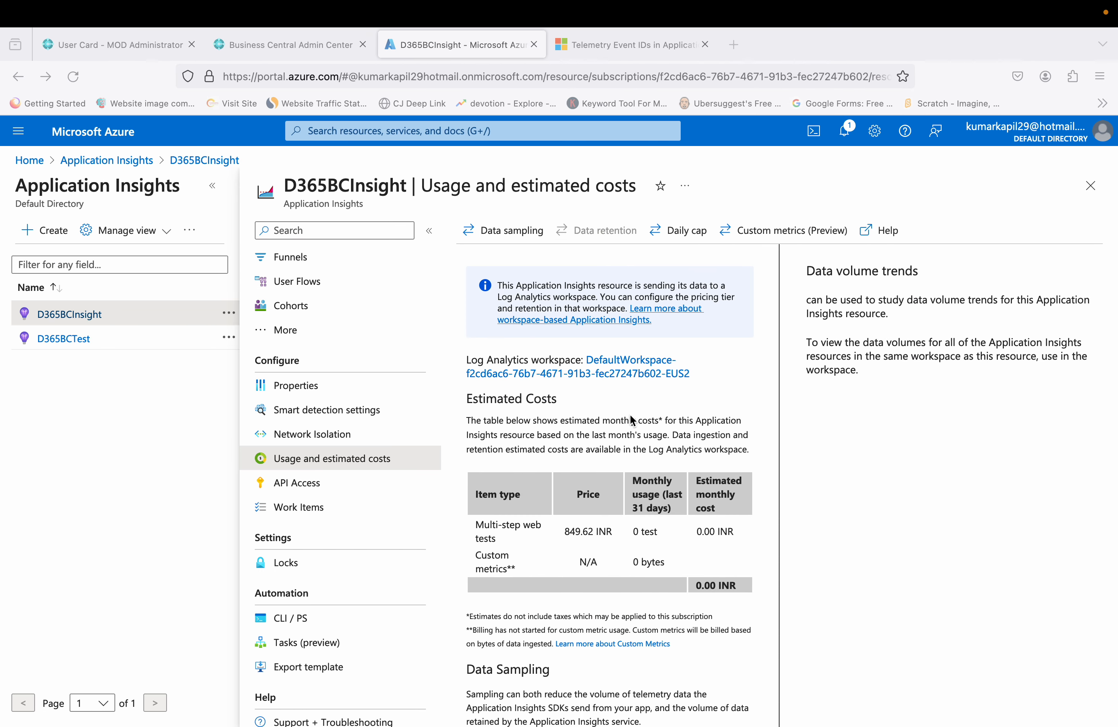
pyautogui.click(613, 47)
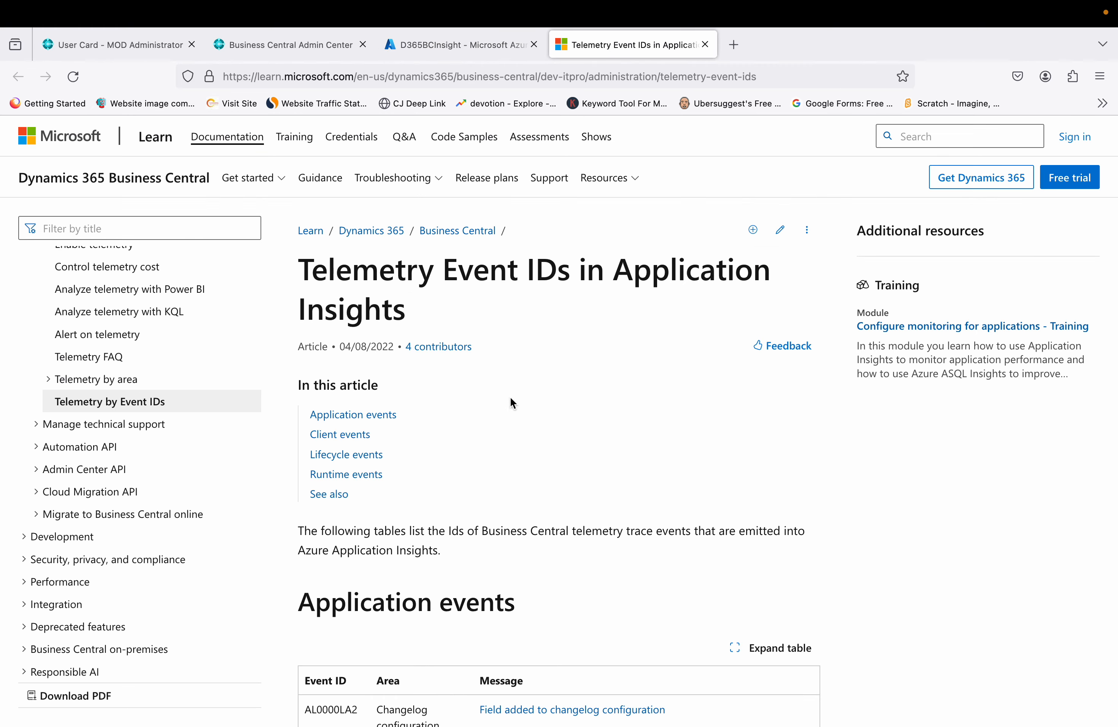
pyautogui.scroll(-10, 452, 532)
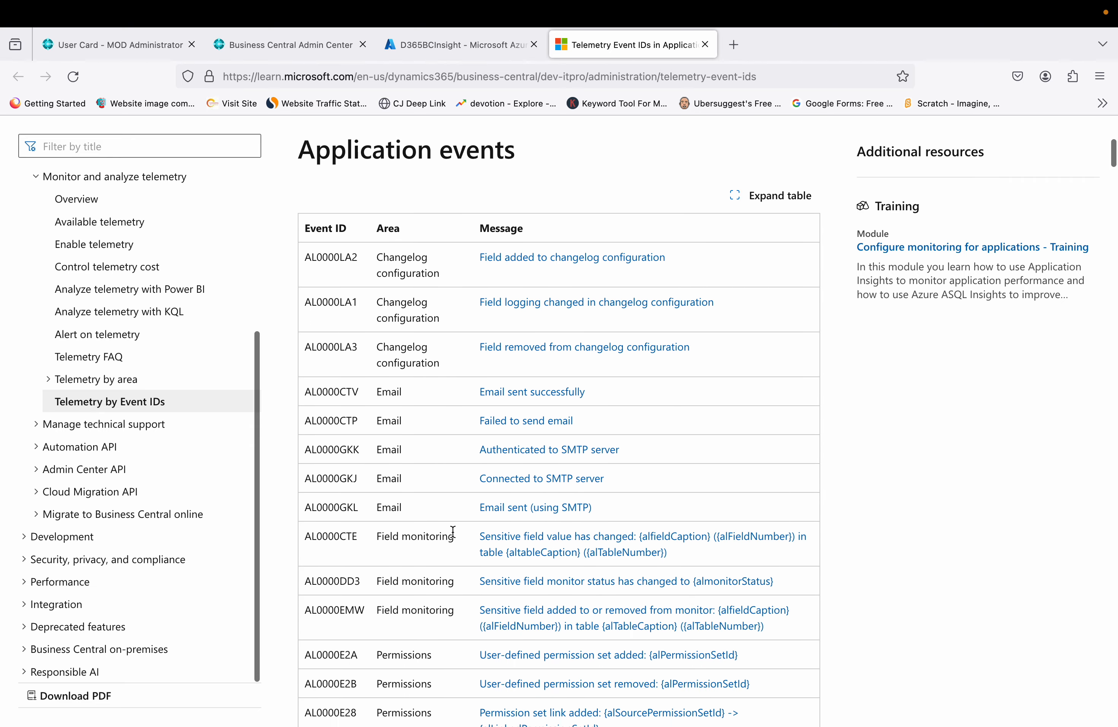
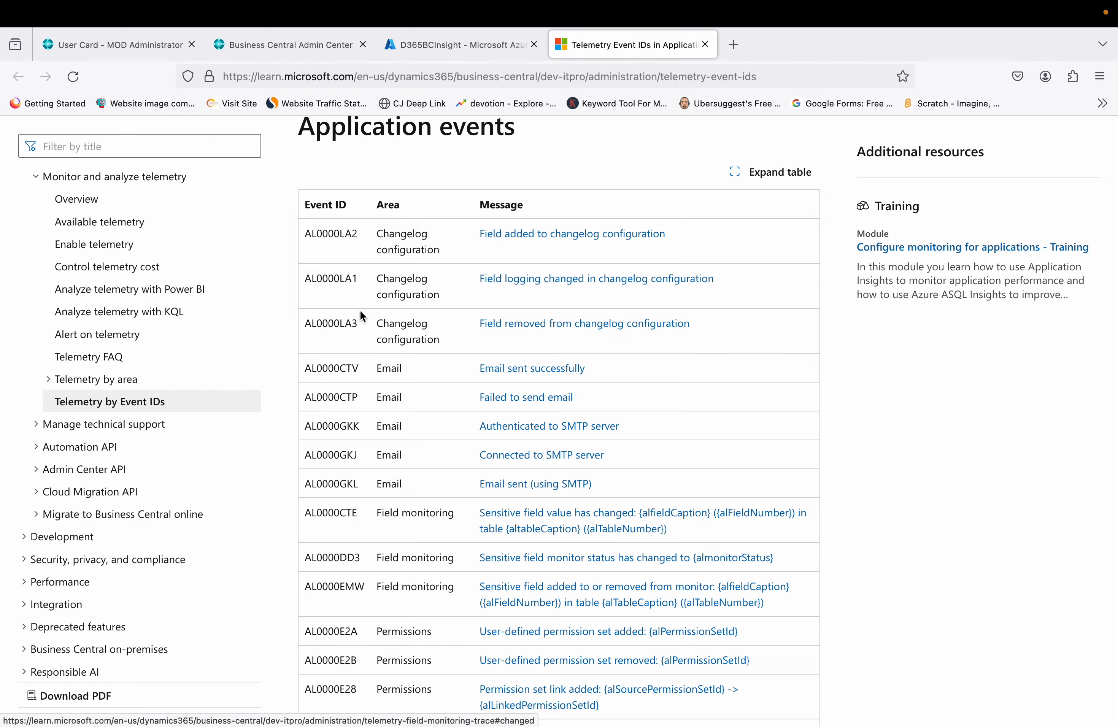
# - Examine the remaining event IDs, areas and messages in the Telemetry Event IDs article
pyautogui.scroll(-15, 387, 659)
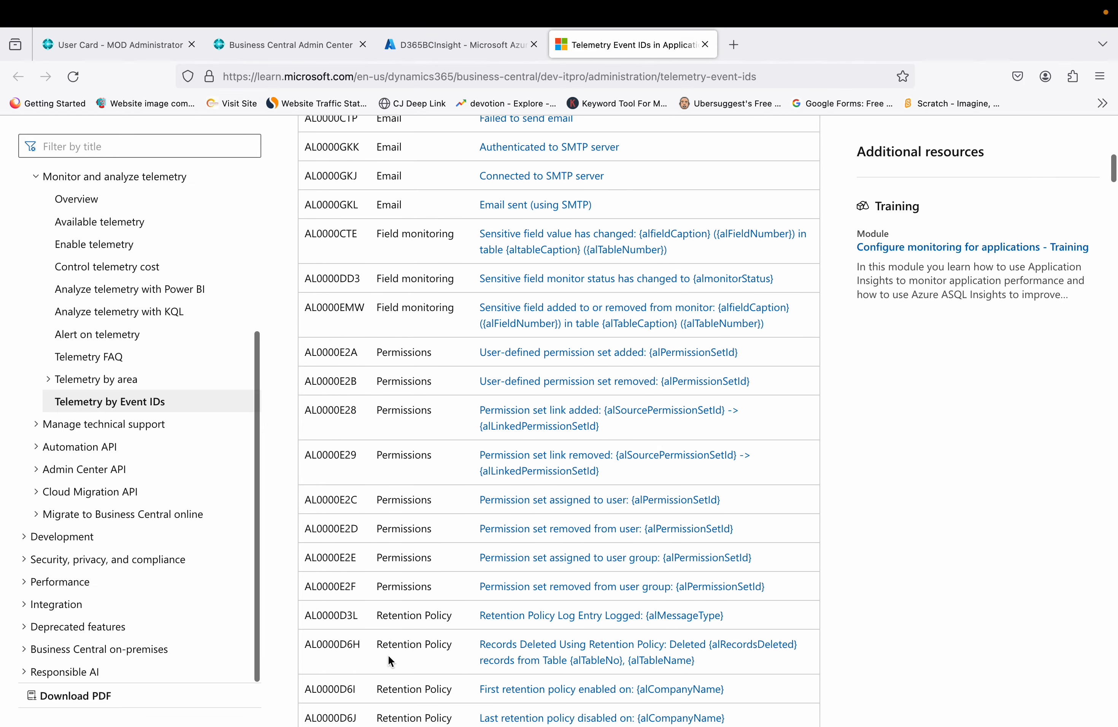
pyautogui.scroll(-15, 390, 661)
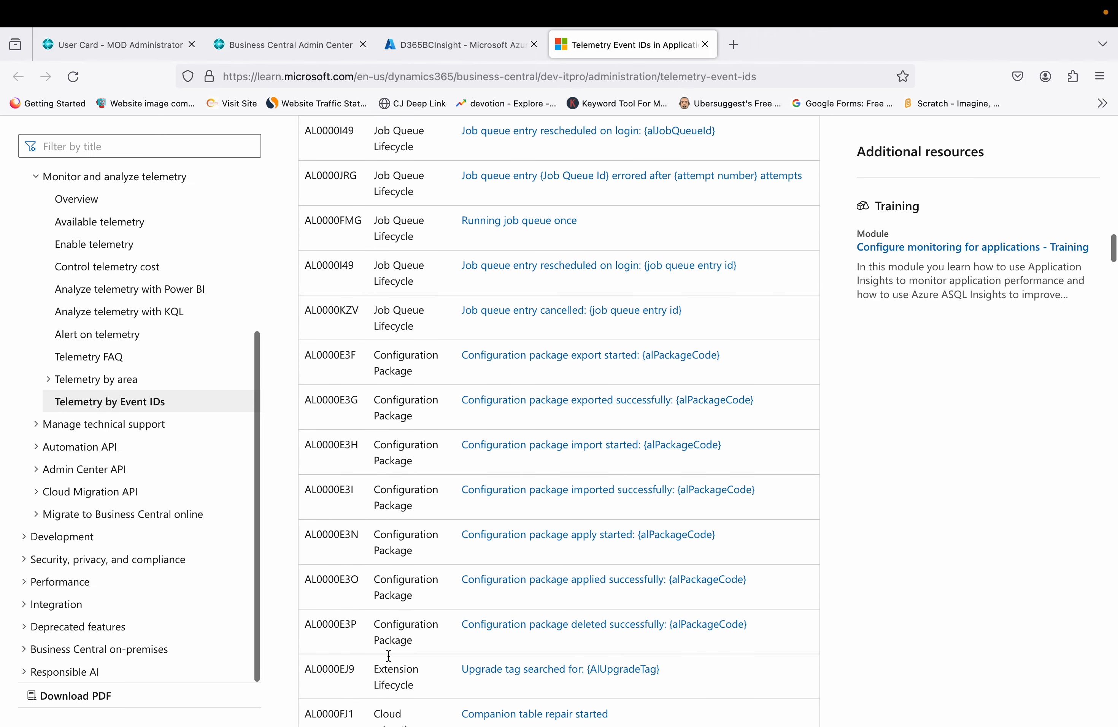
pyautogui.scroll(-15, 390, 661)
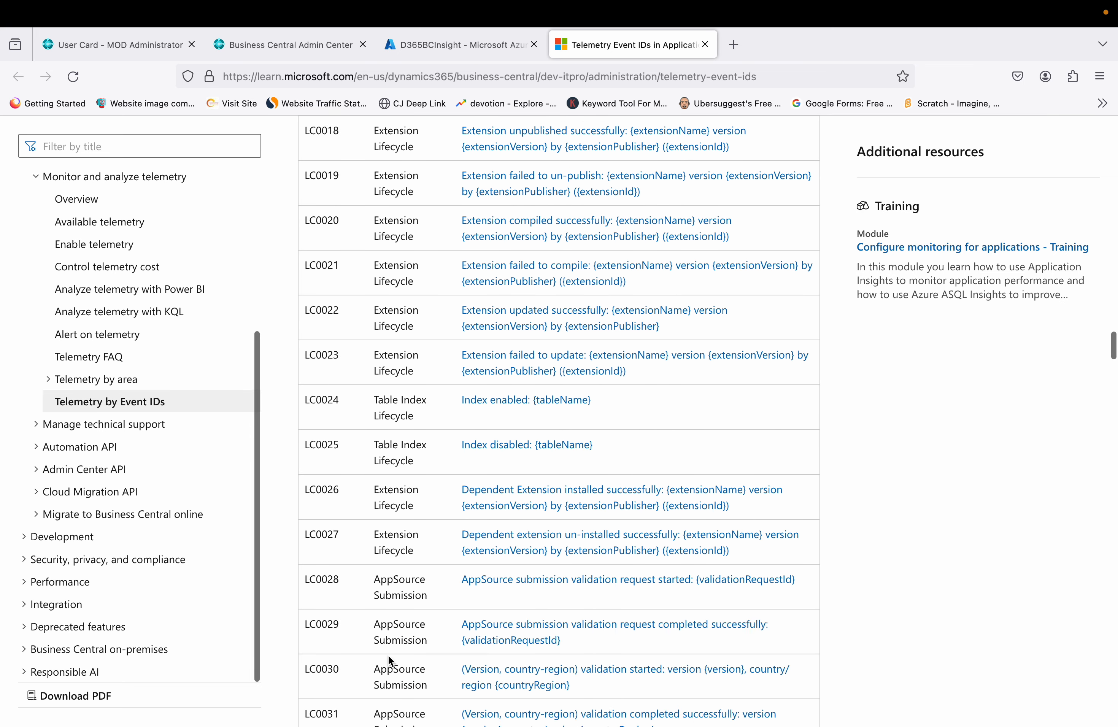
pyautogui.scroll(-15, 390, 661)
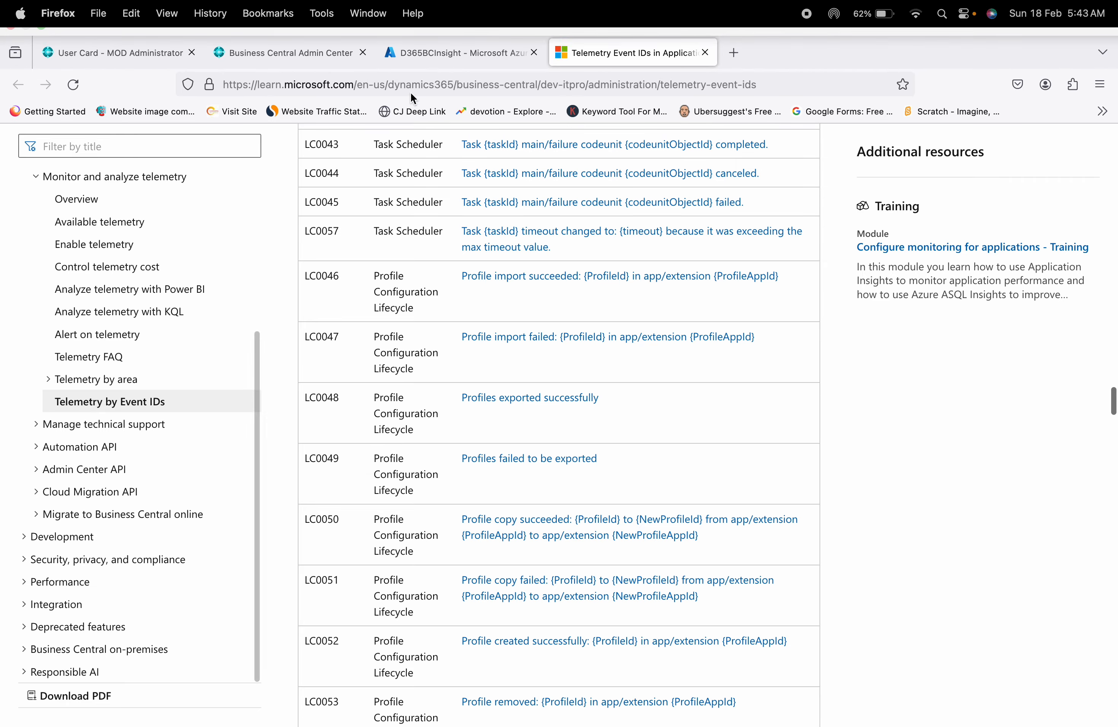
pyautogui.click(421, 50)
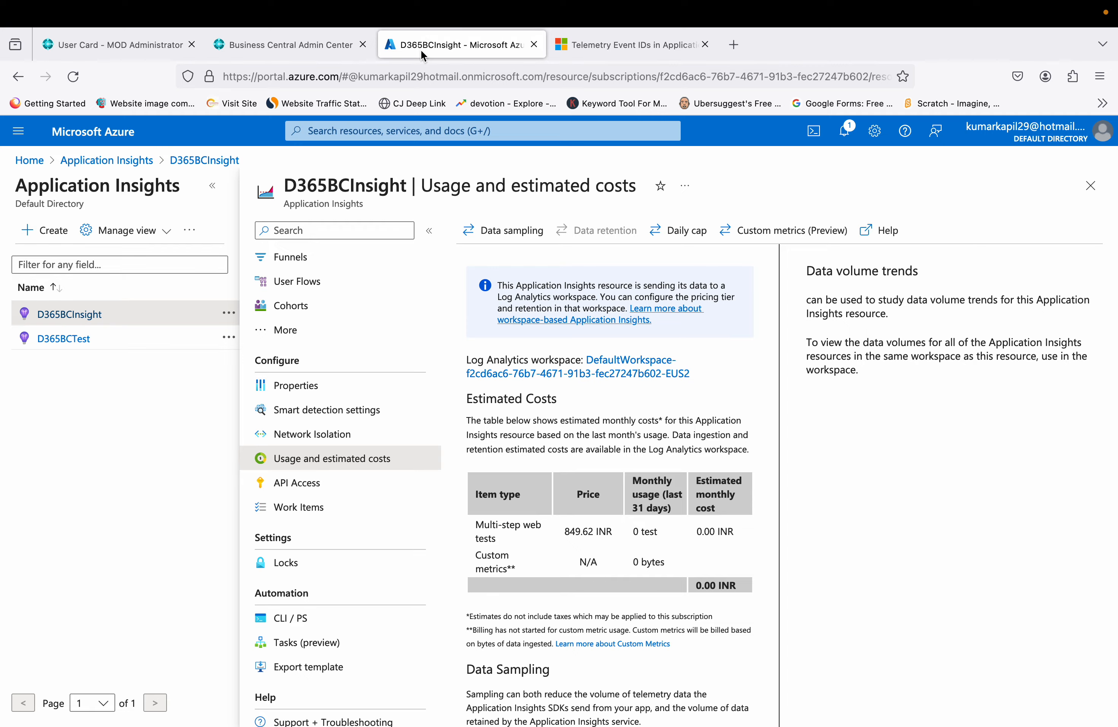
pyautogui.click(606, 41)
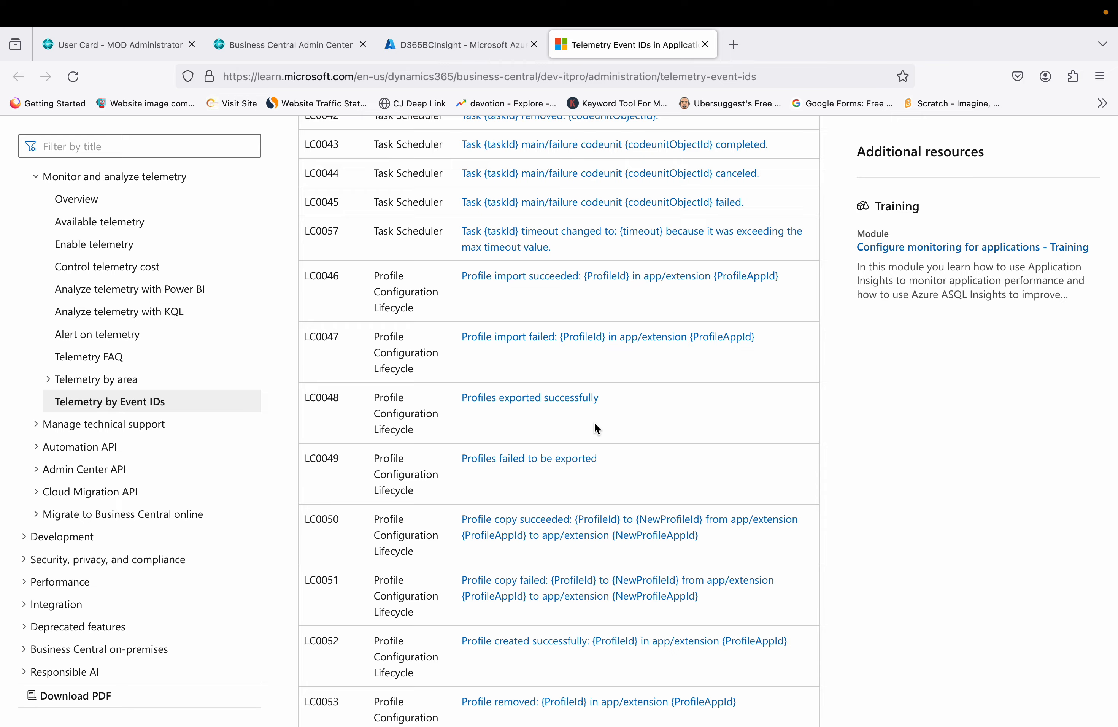
# - Switch to the code editor and set the LogMessage call's first two arguments to 'AB000' and 'Small Error'
pyautogui.hotkey('ctrl', 'Right')
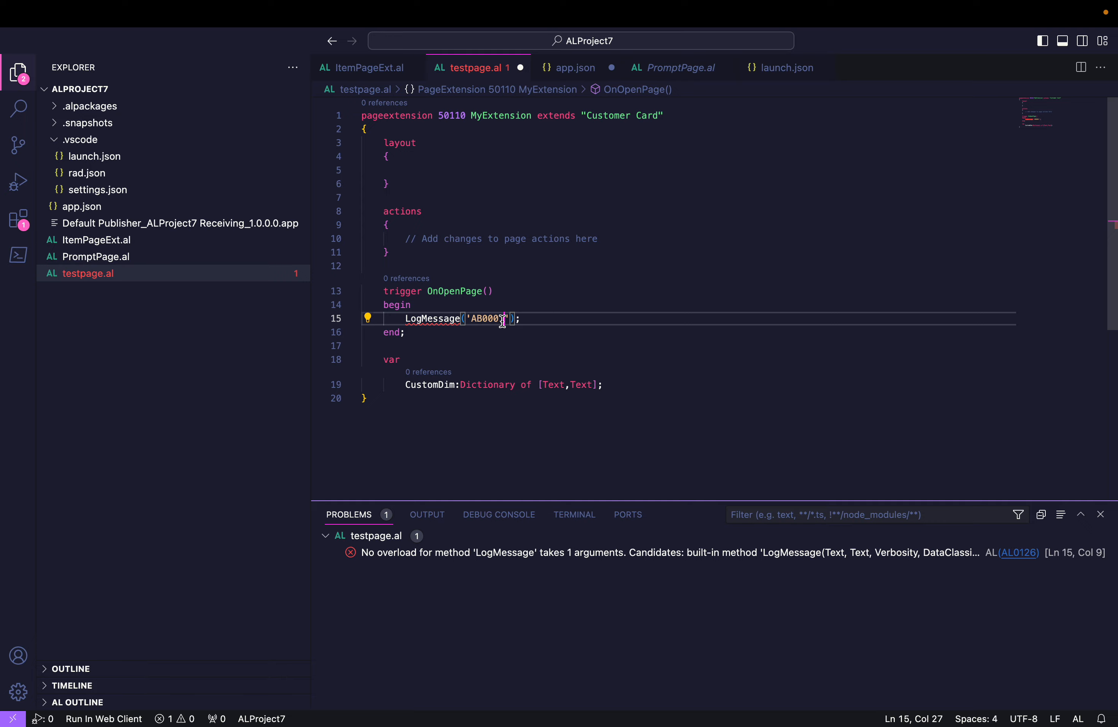
pyautogui.press('Right')
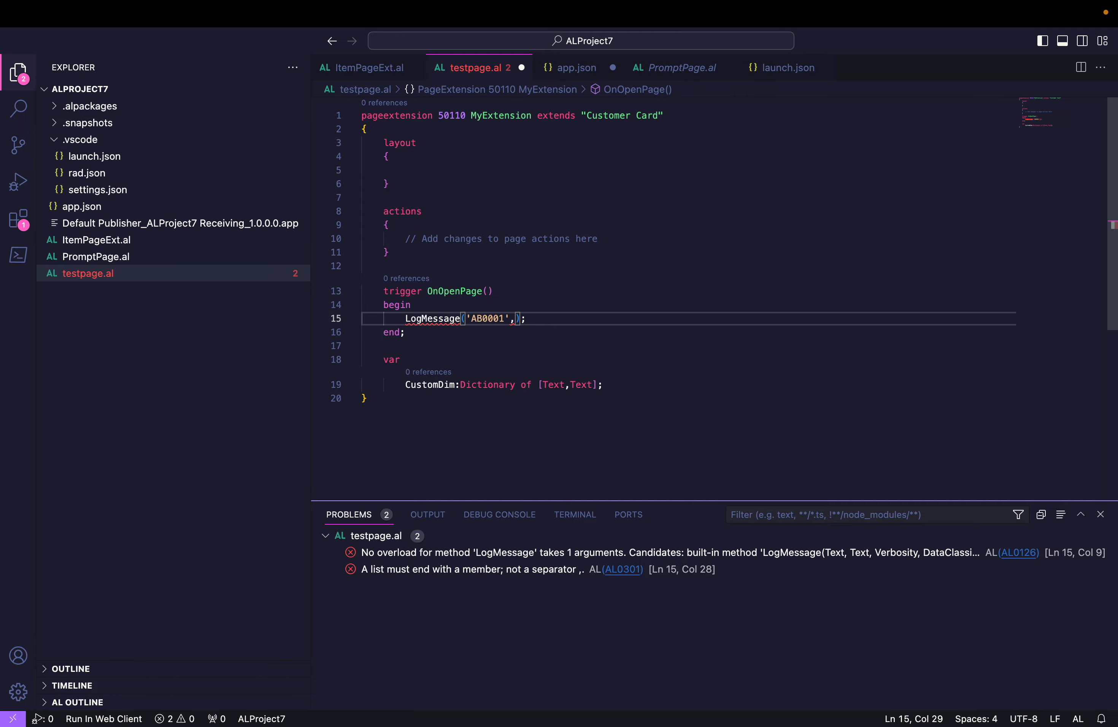
pyautogui.write(",'")
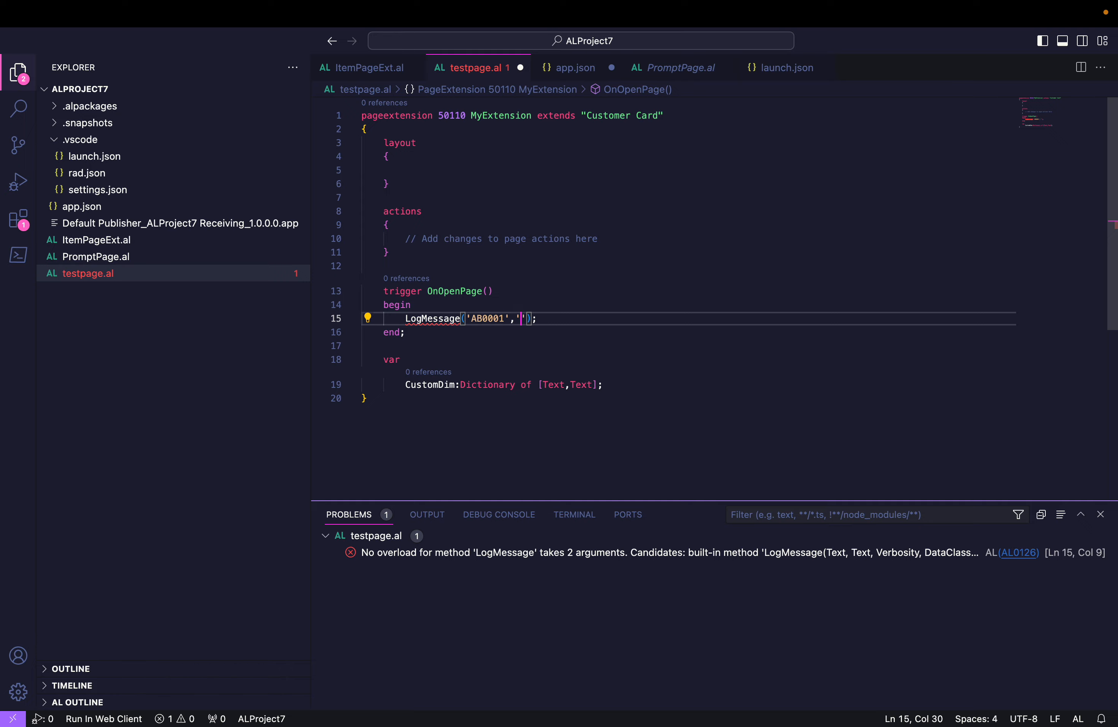
pyautogui.hotkey('shift', 'Left')
pyautogui.hotkey('shift', 'Left')
pyautogui.hotkey('shift', 'Left')
pyautogui.hotkey('shift', 'Left')
pyautogui.write('Smalll')
pyautogui.press('BackSpace')
pyautogui.press('BackSpace')
pyautogui.press('BackSpace')
pyautogui.press('BackSpace')
pyautogui.press('BackSpace')
pyautogui.press('BackSpace')
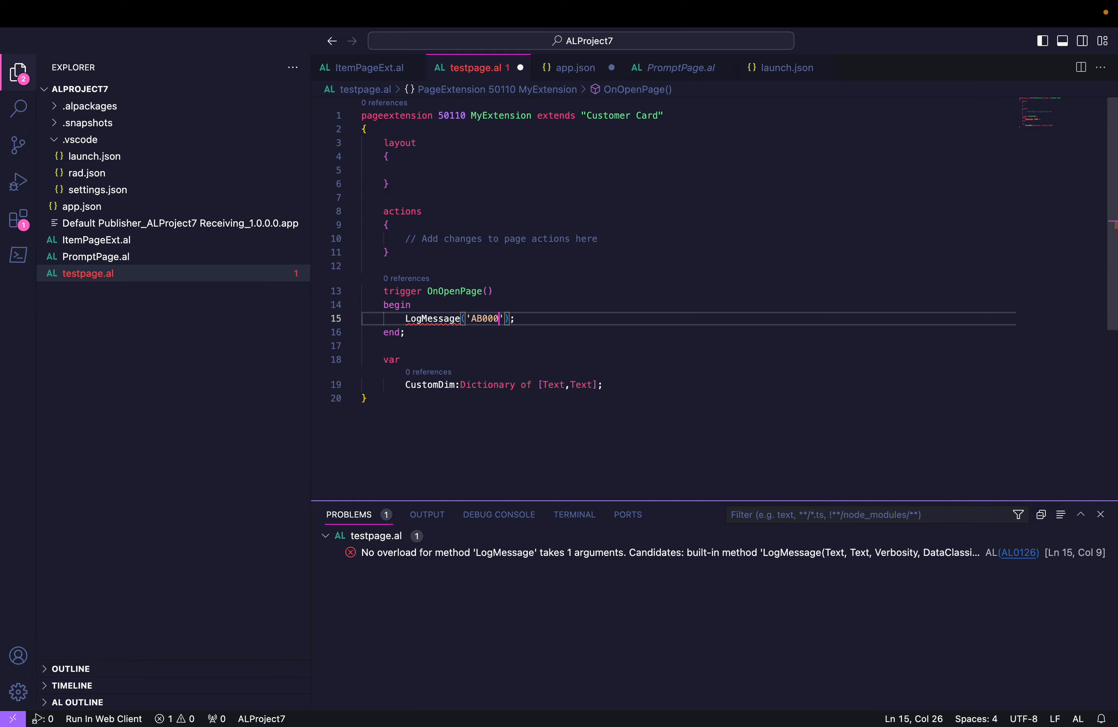
pyautogui.write("','Small Error")
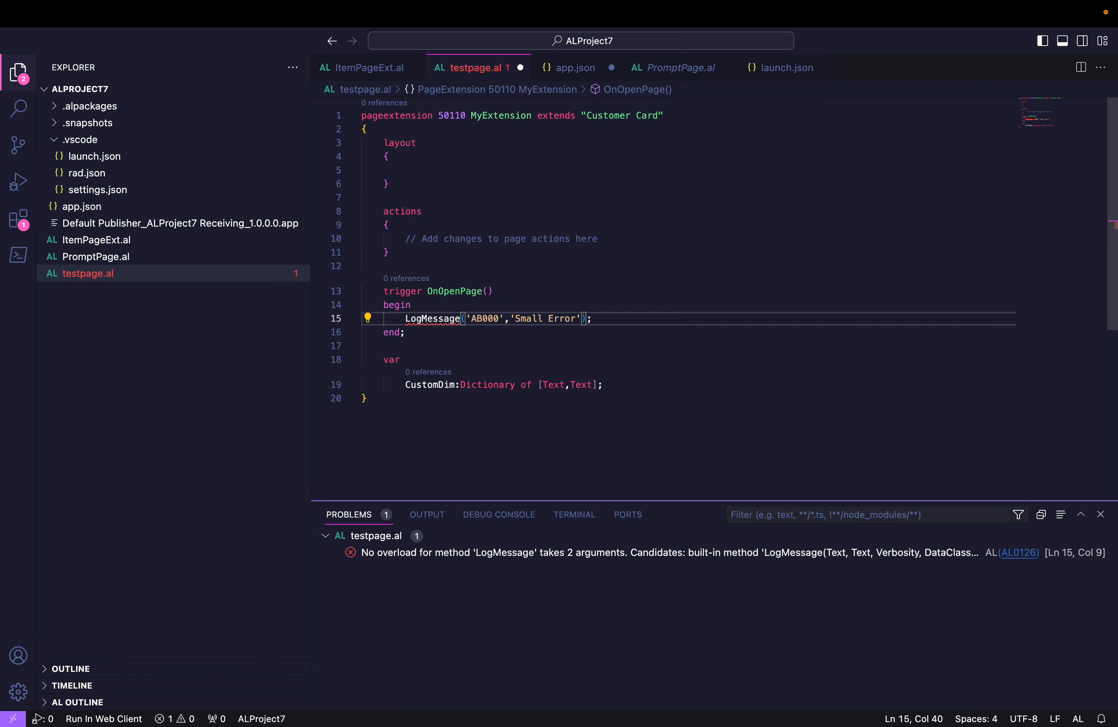
pyautogui.press('Right')
# - Add Verbosity::Error as the third argument of the LogMessage call
pyautogui.write(',')
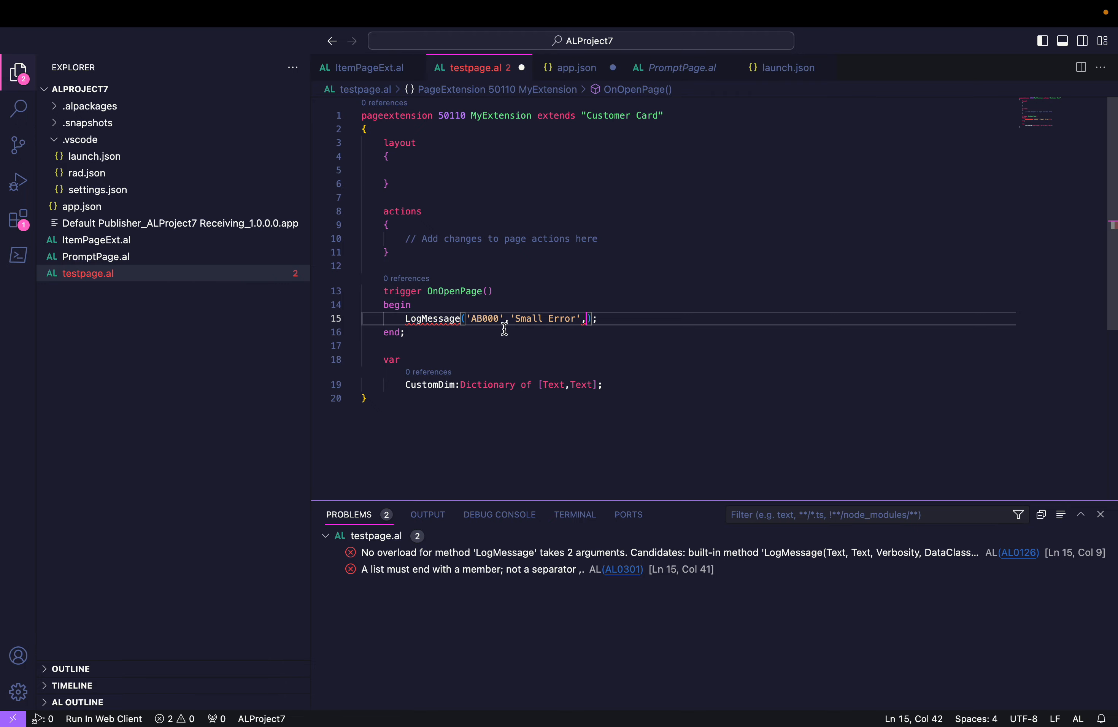
pyautogui.moveTo(450, 316)
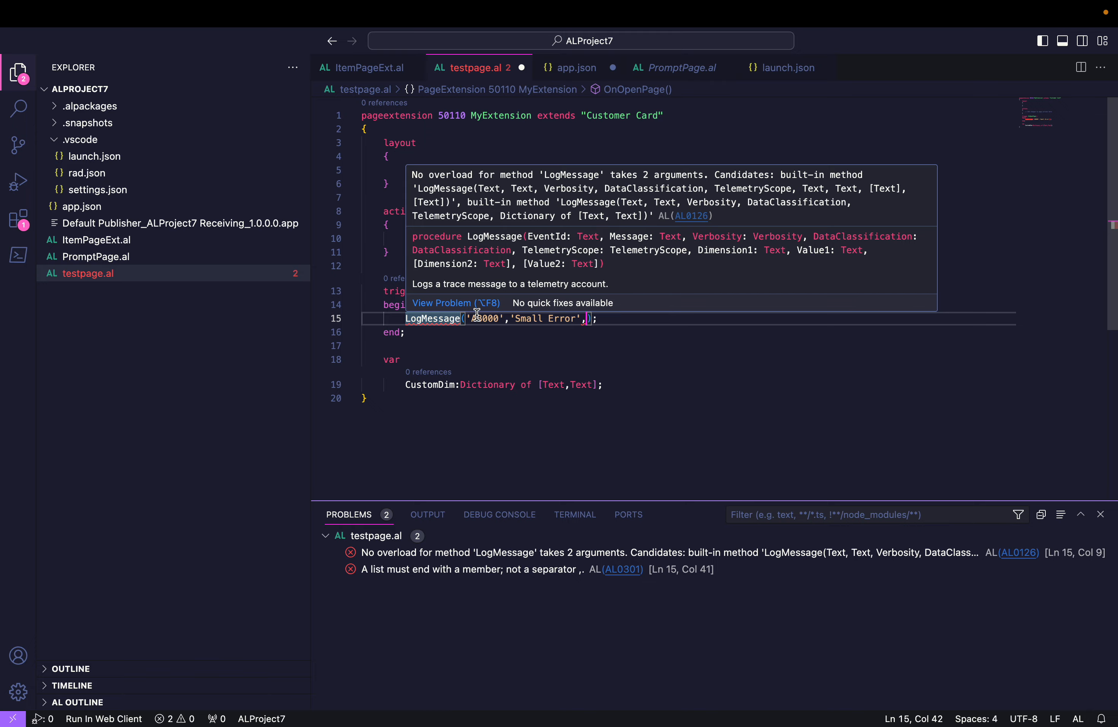
pyautogui.write('ver')
pyautogui.press('Down')
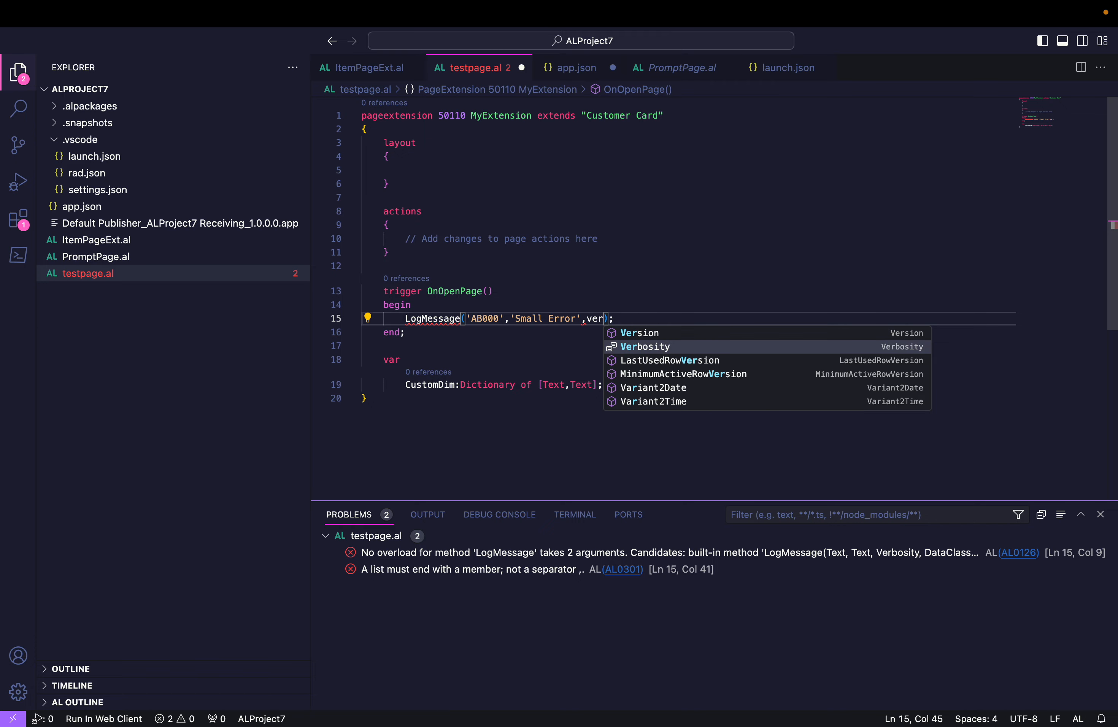
pyautogui.press('Return')
pyautogui.write('::')
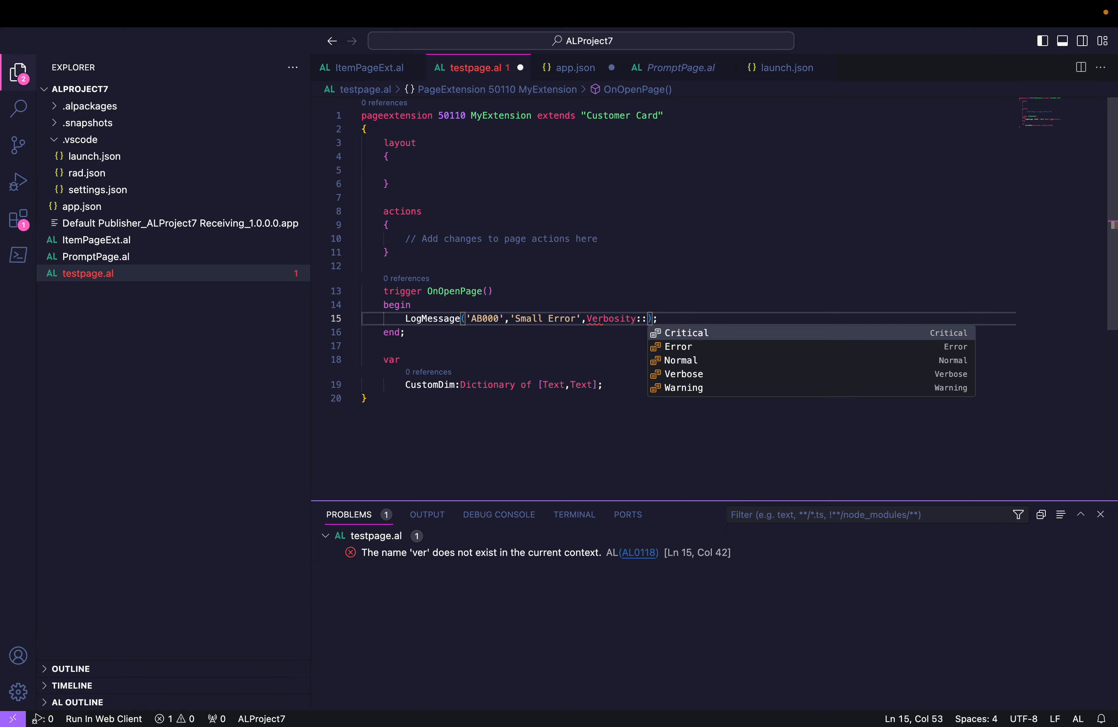
pyautogui.press('Down')
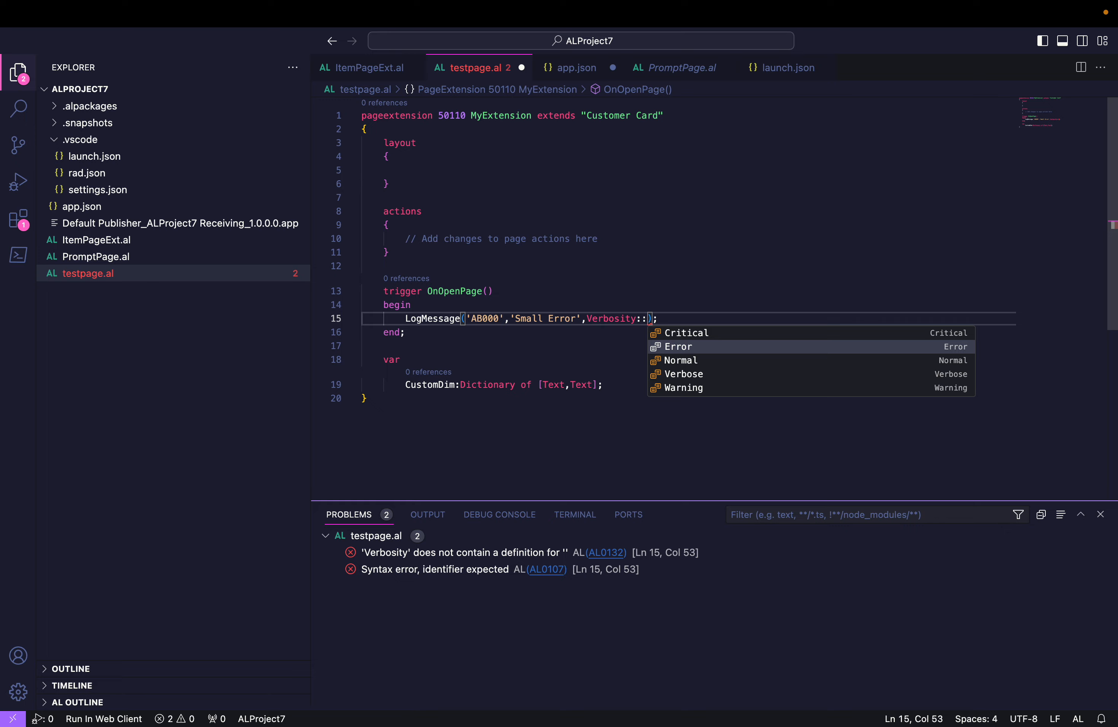
pyautogui.press('Down')
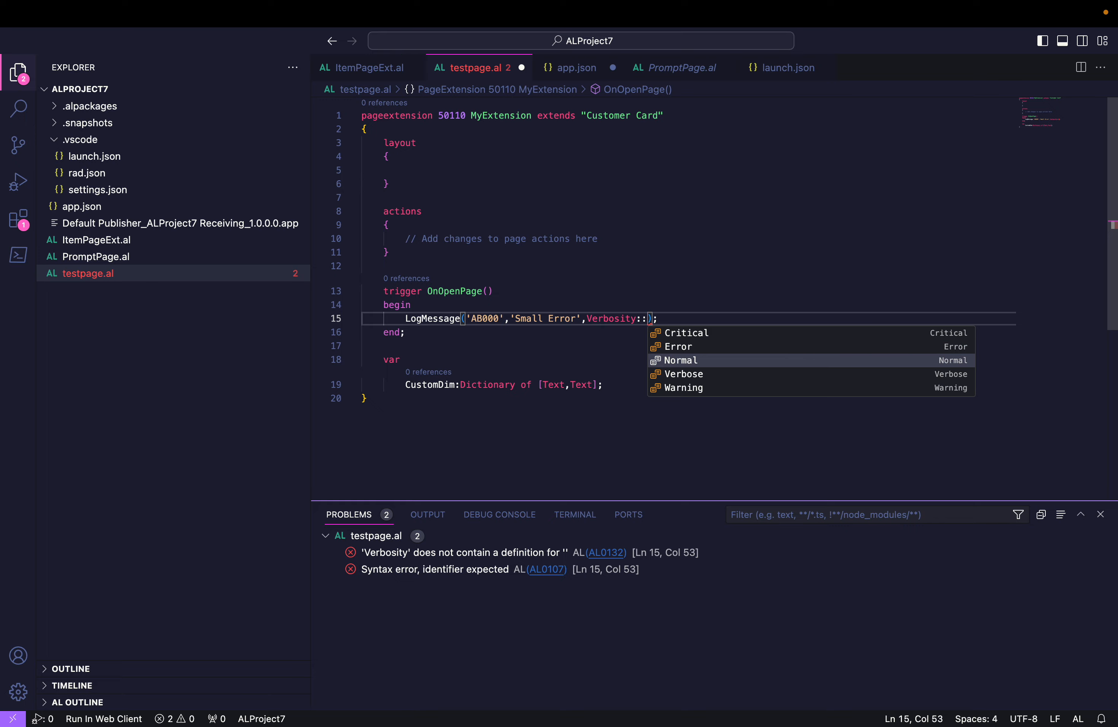
pyautogui.press('Up')
pyautogui.press('Return')
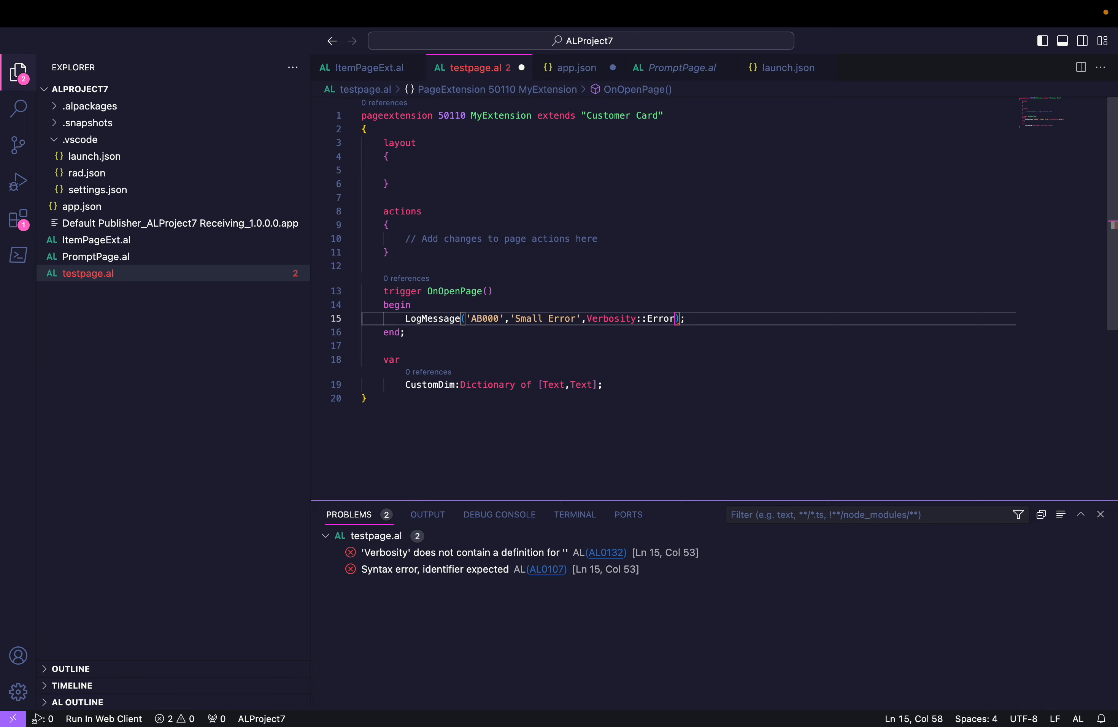
# - Add DataClassification::SystemMetadata as the fourth argument of the LogMessage call
pyautogui.write(',')
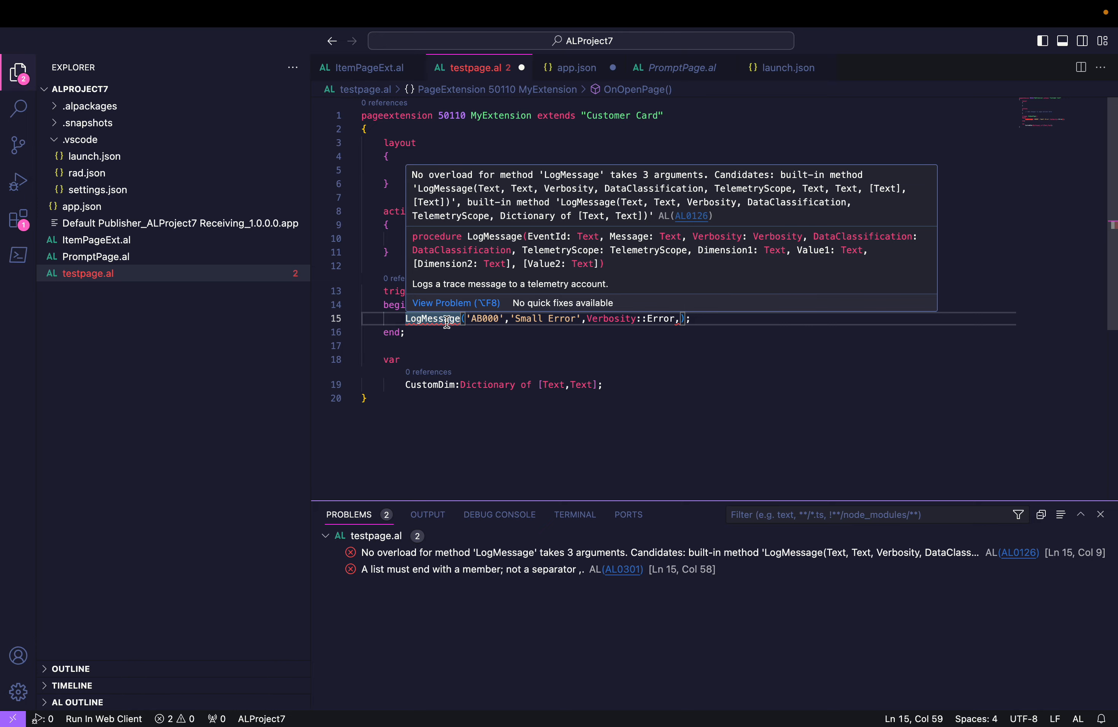
pyautogui.write('data')
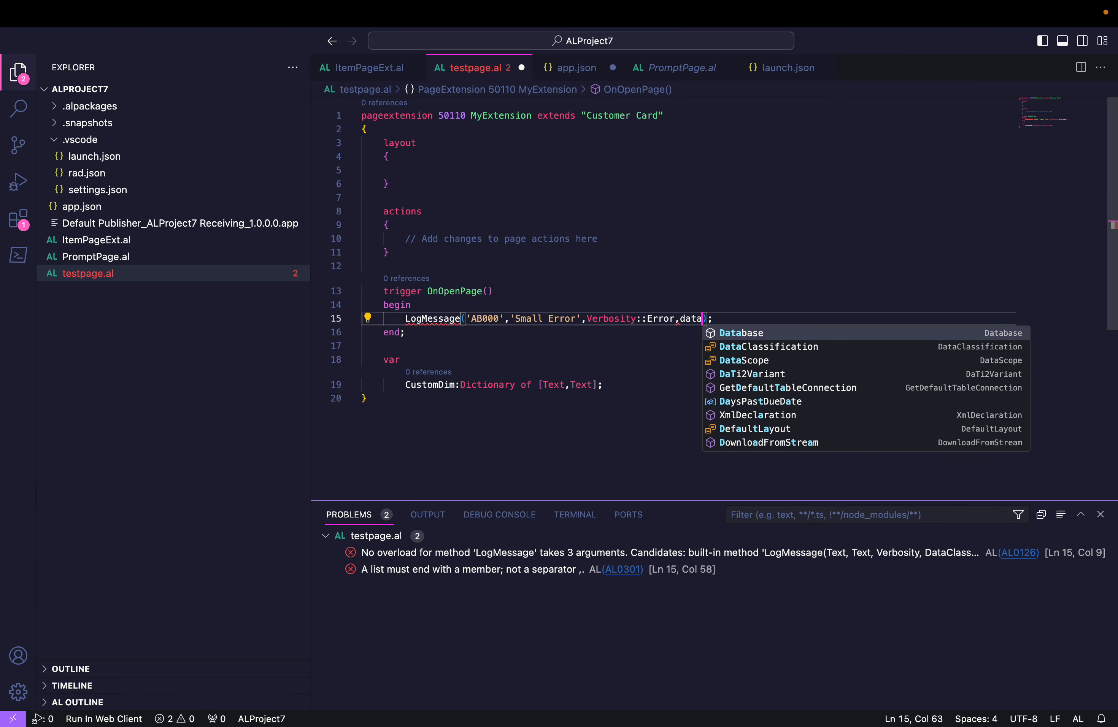
pyautogui.press('Down')
pyautogui.press('Return')
pyautogui.write('::')
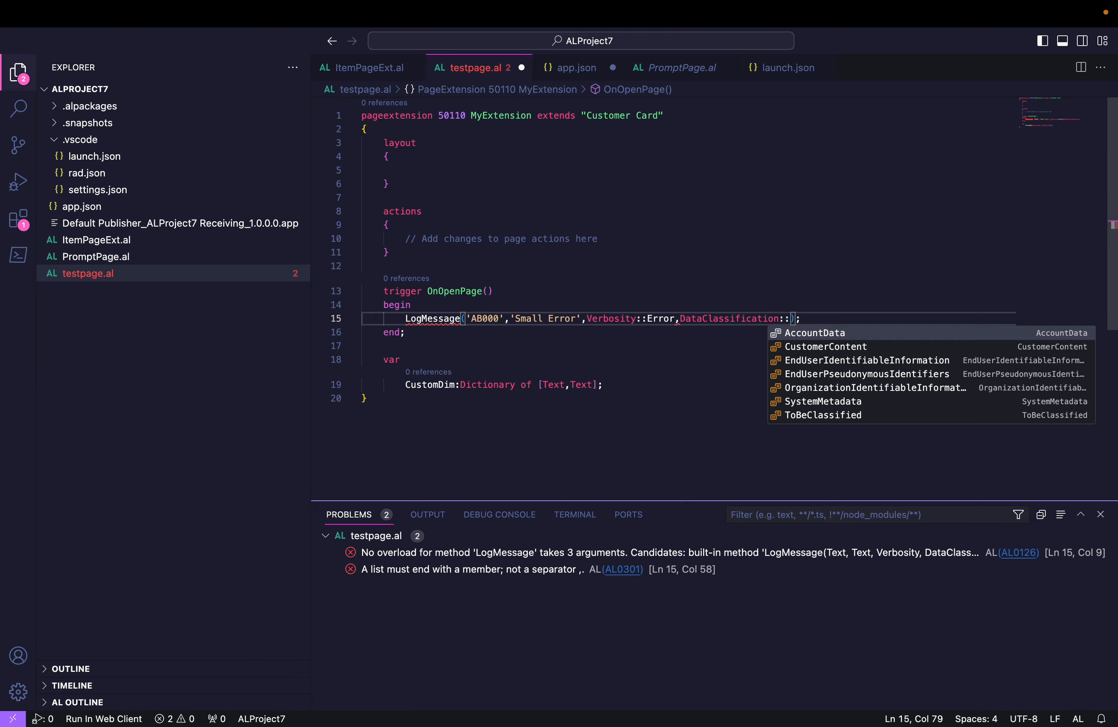
pyautogui.press('Down')
pyautogui.press('Down')
pyautogui.press('Down')
pyautogui.press('Down')
pyautogui.press('Down')
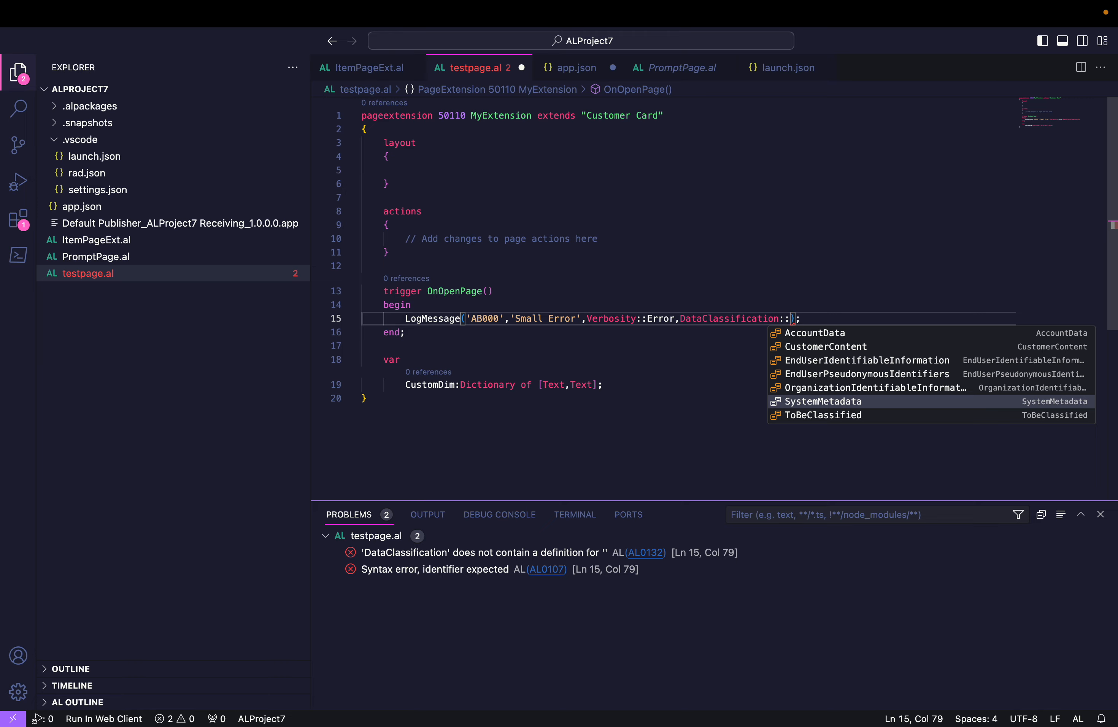
pyautogui.press('Return')
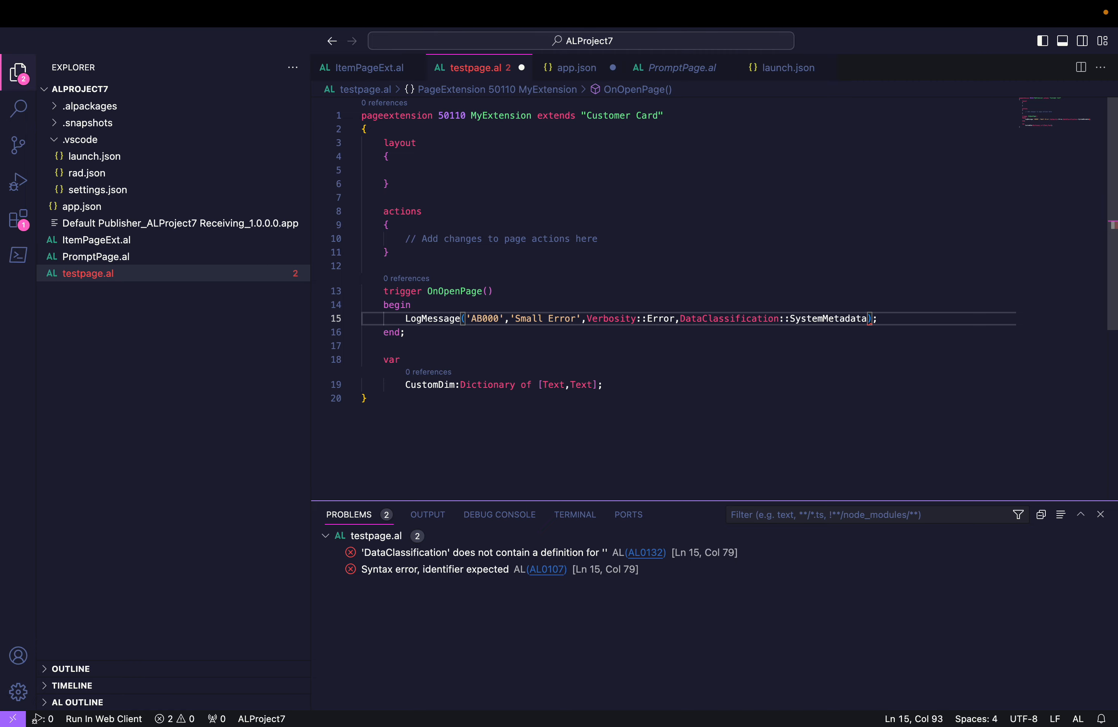
# - Start the fifth LogMessage argument with the TelemetryScope option type followed by a double colon
pyautogui.write(',')
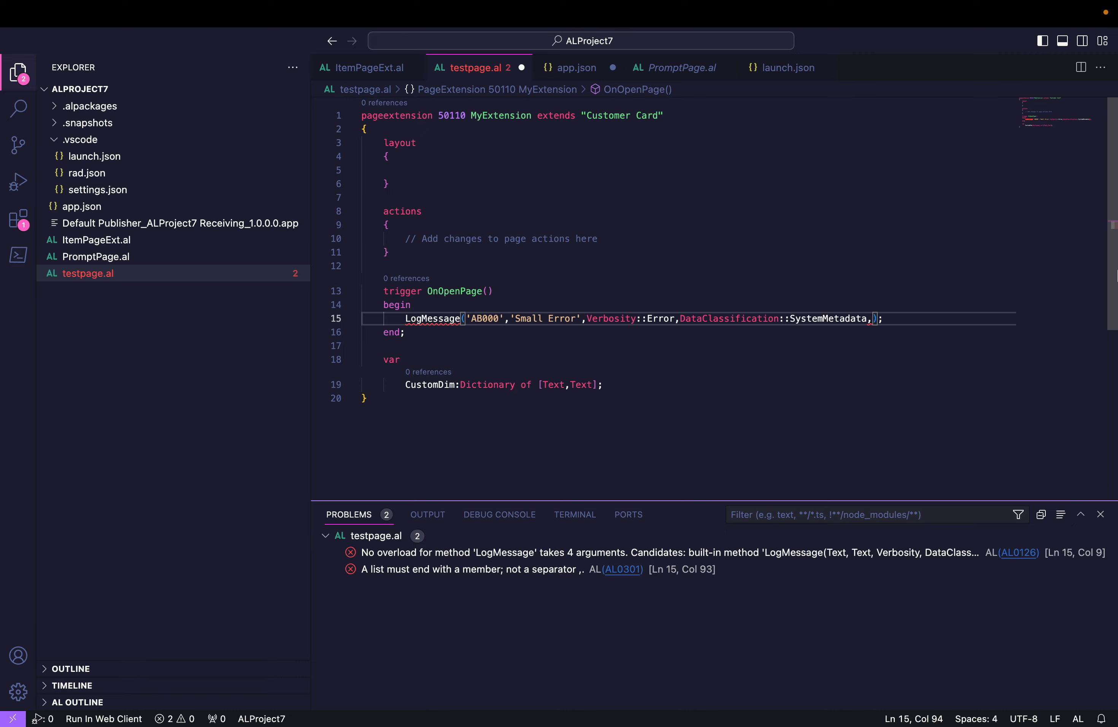
pyautogui.write('te')
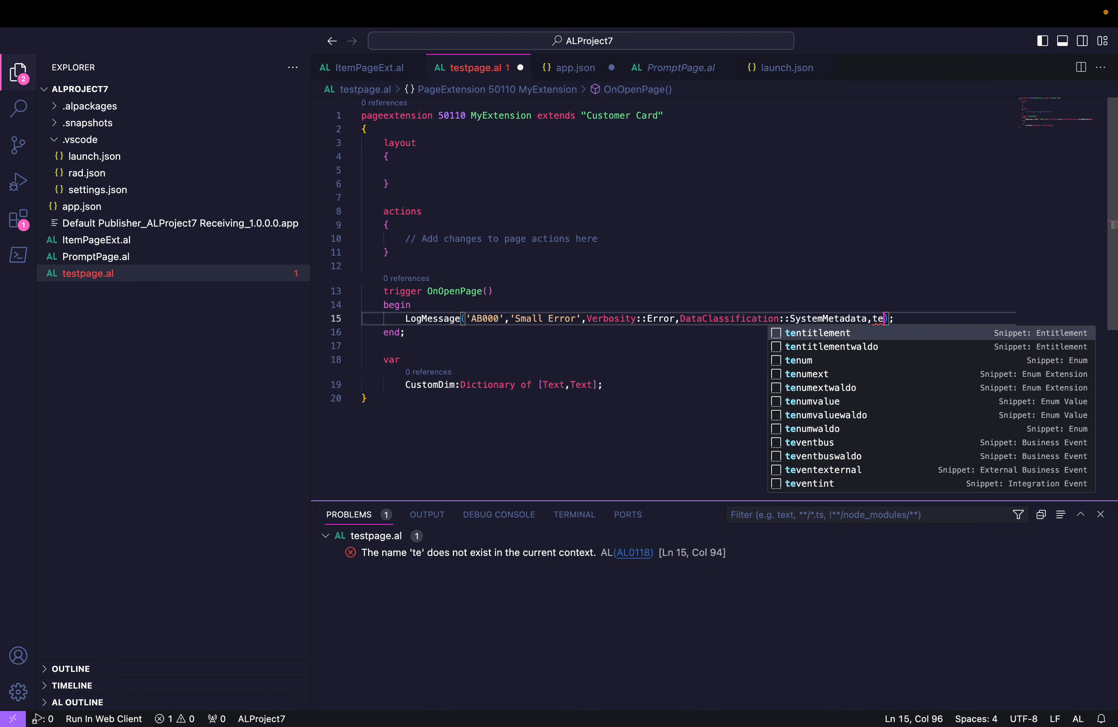
pyautogui.write('lem')
pyautogui.press('Down')
pyautogui.press('Down')
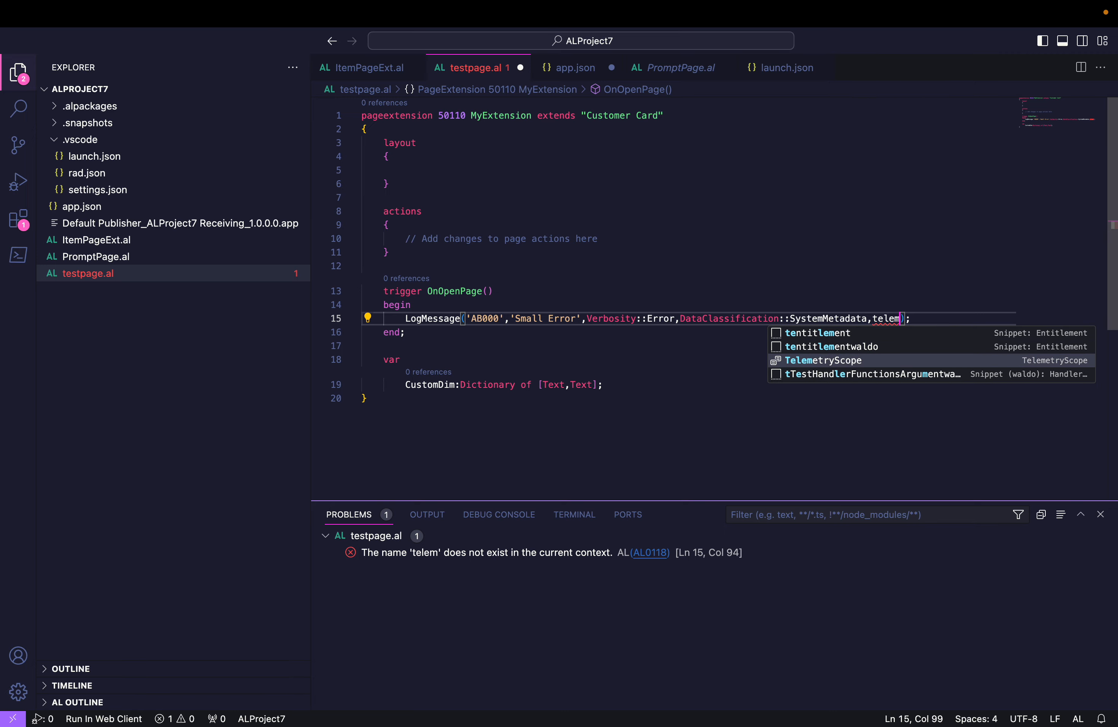
pyautogui.press('Return')
pyautogui.write('::')
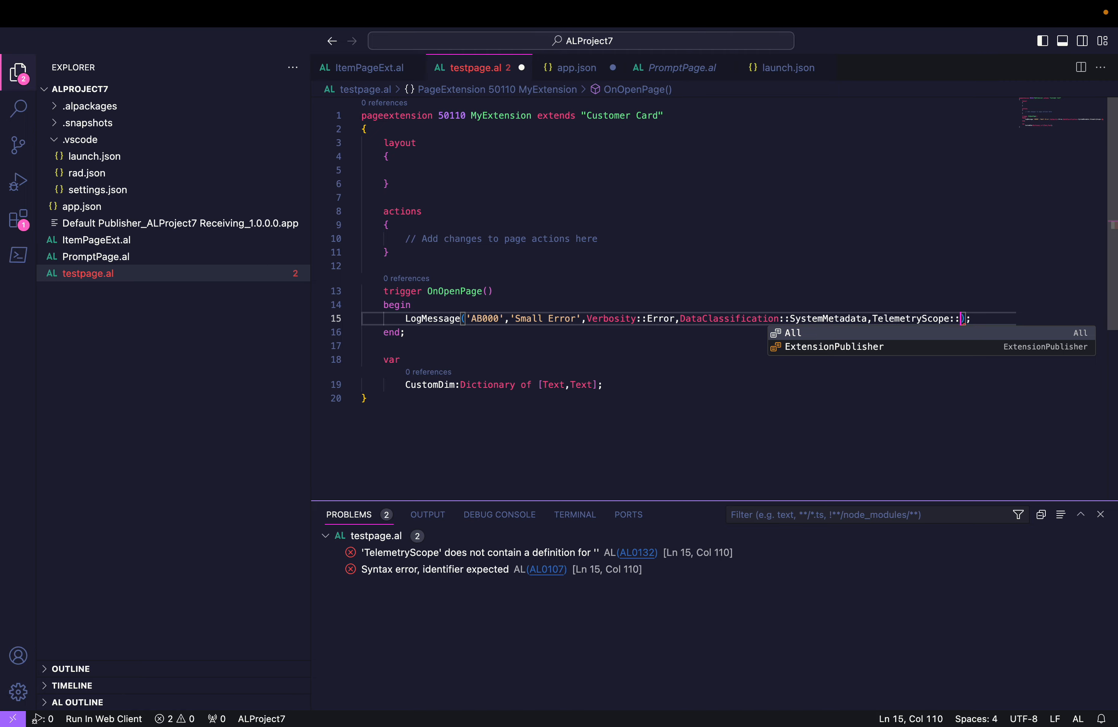
pyautogui.press('Return')
pyautogui.press('BackSpace')
pyautogui.press('BackSpace')
pyautogui.press('BackSpace')
pyautogui.press('BackSpace')
pyautogui.press('BackSpace')
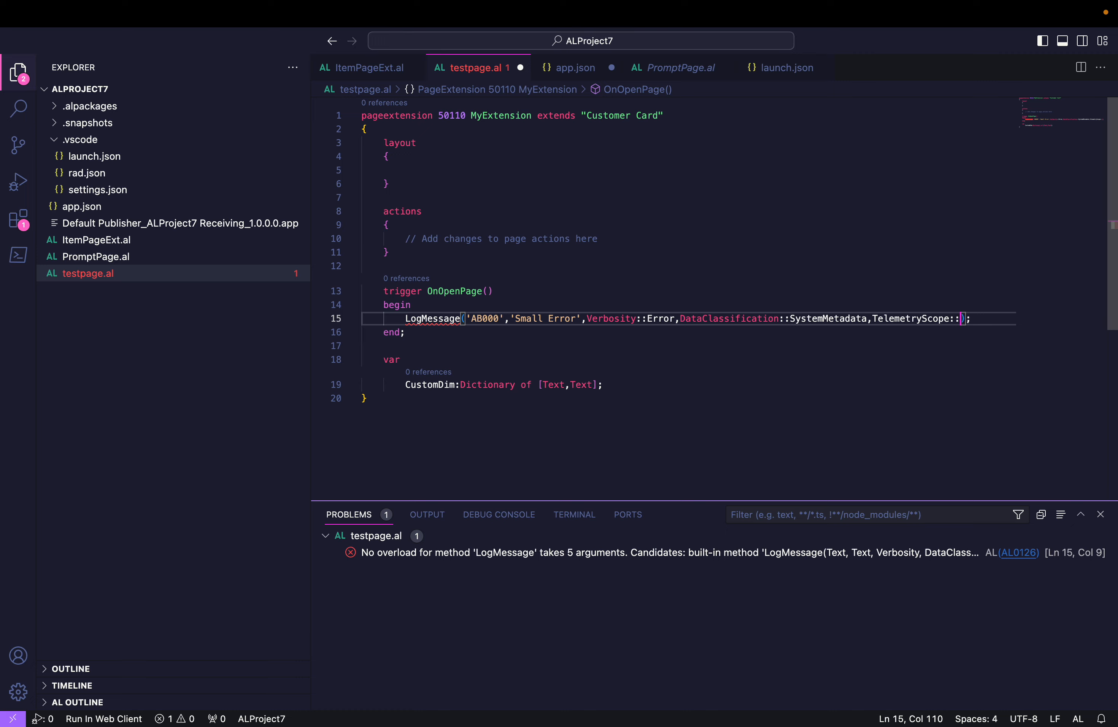
pyautogui.write('::')
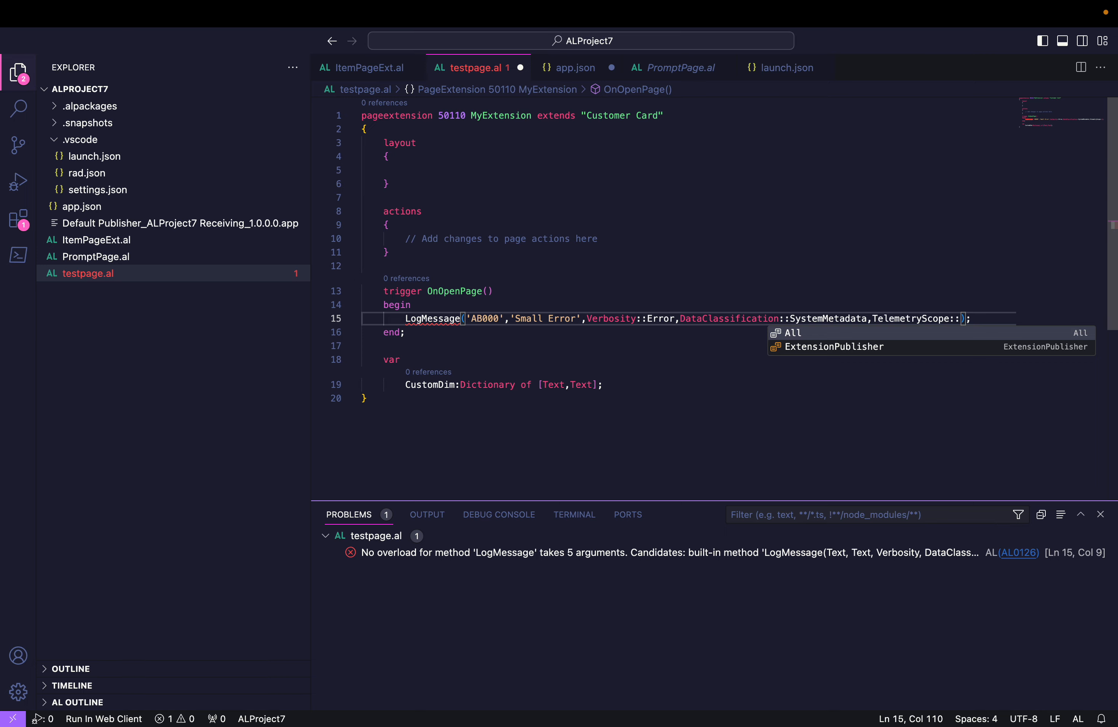
# - Complete the telemetry scope argument with ExtensionPublisher and add a comma for the next LogMessage argument
pyautogui.press('Down')
pyautogui.press('Return')
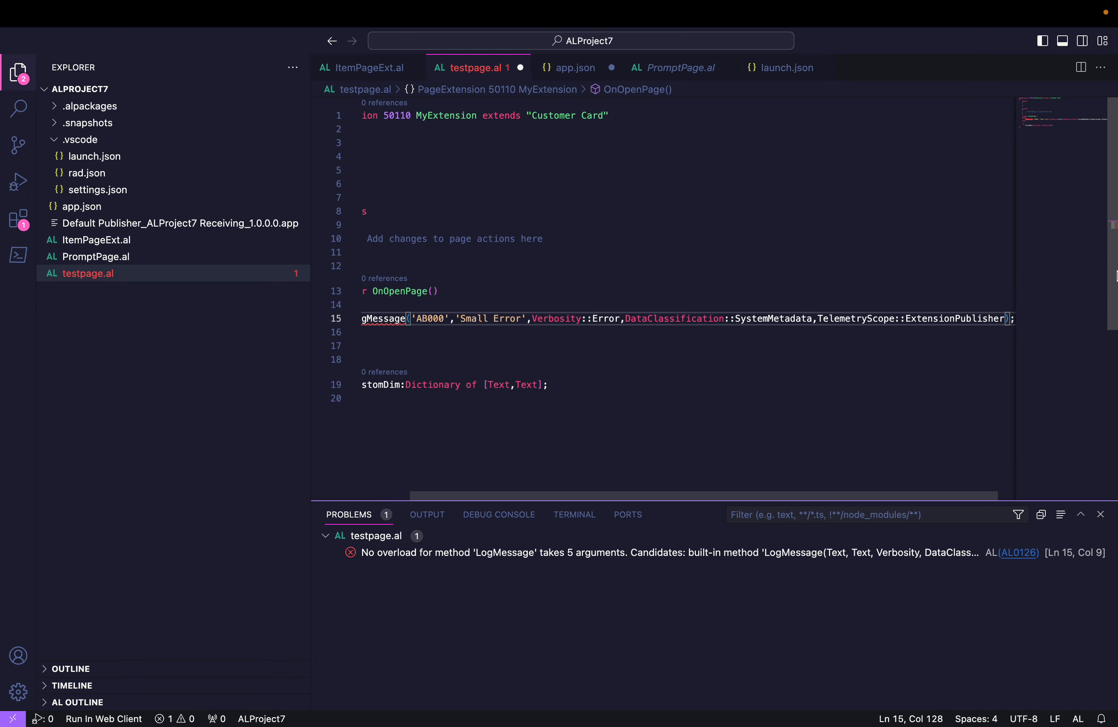
pyautogui.hscroll(1, 842, 361)
pyautogui.scroll(-1, 842, 361)
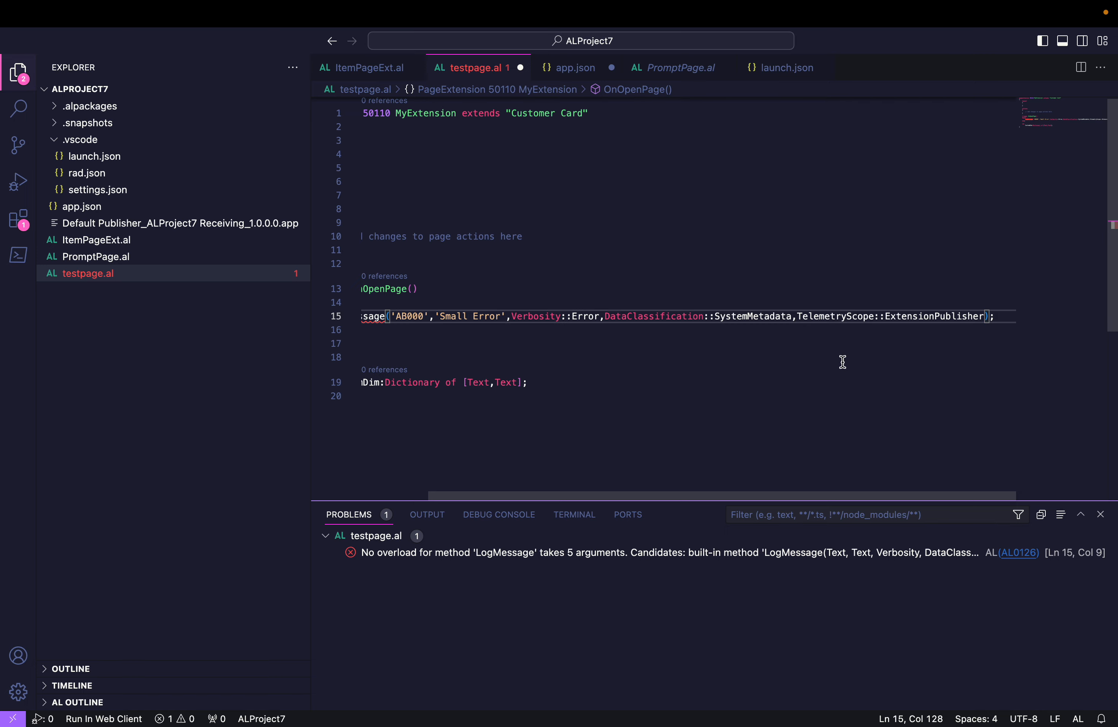
pyautogui.write(',')
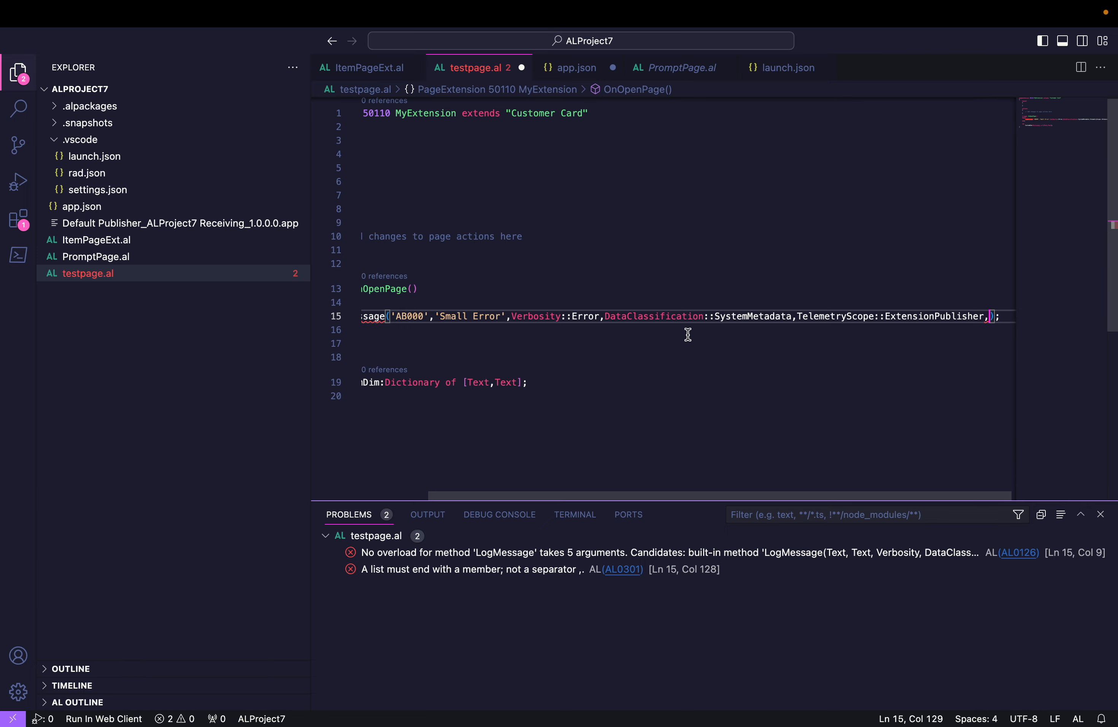
pyautogui.hscroll(-3, 408, 346)
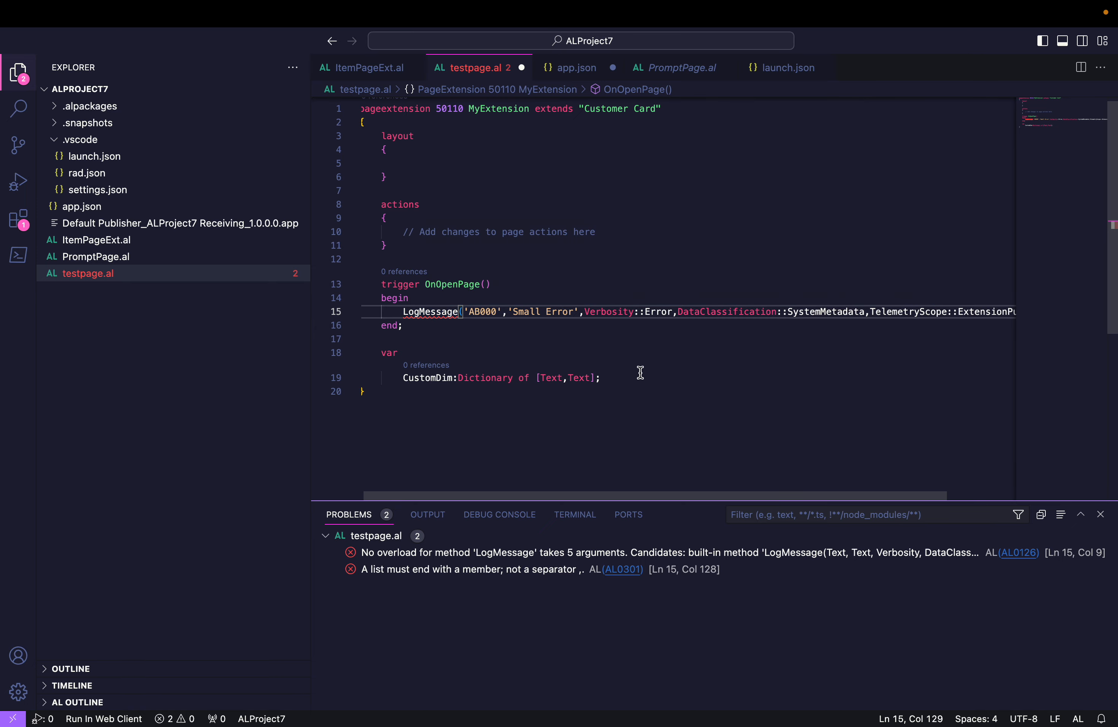
pyautogui.hscroll(4, 641, 373)
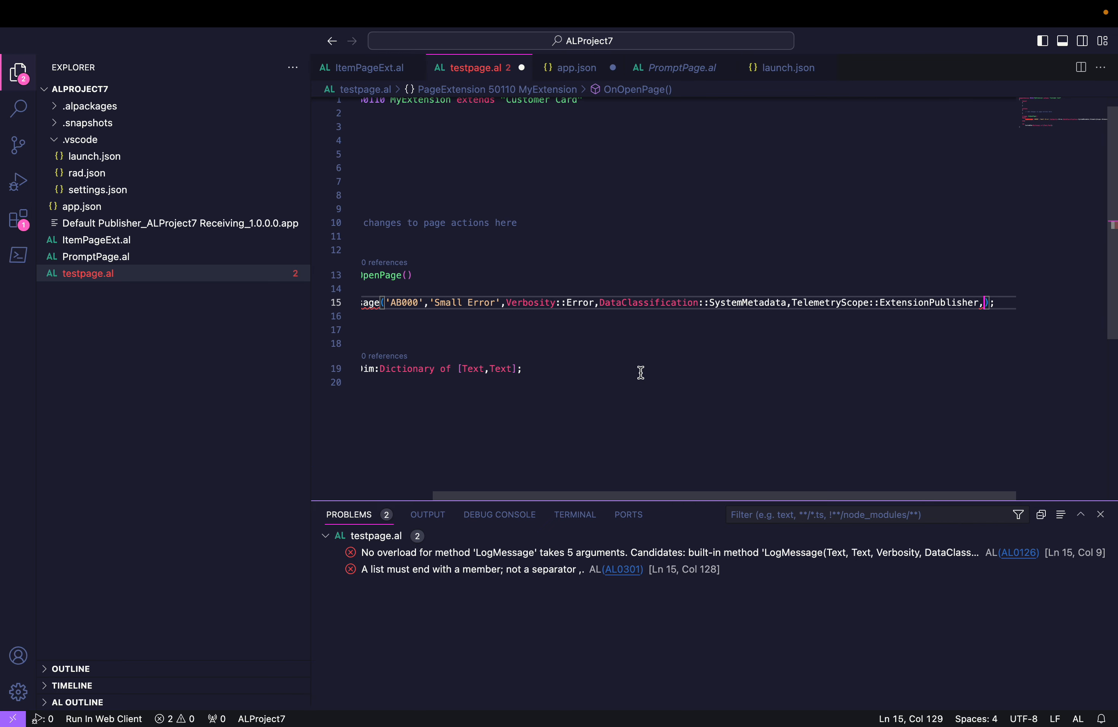
# - Pass the CustomDim dictionary as the final argument of the LogMessage call
pyautogui.write('cus')
pyautogui.press('Tab')
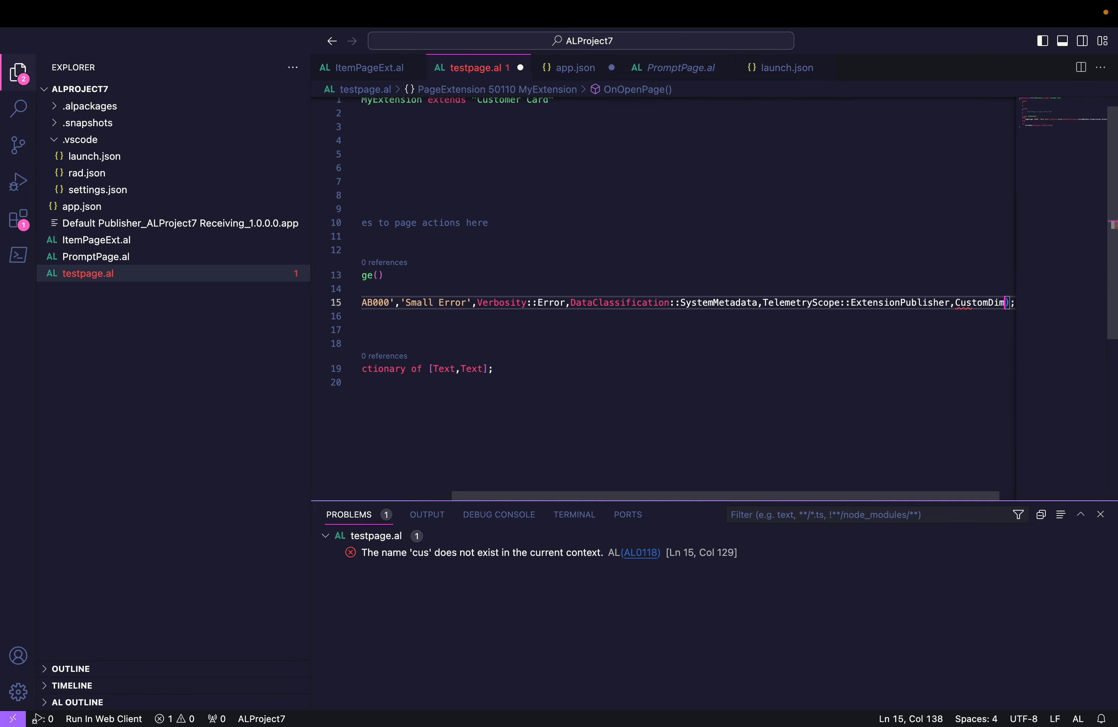
pyautogui.press('Right')
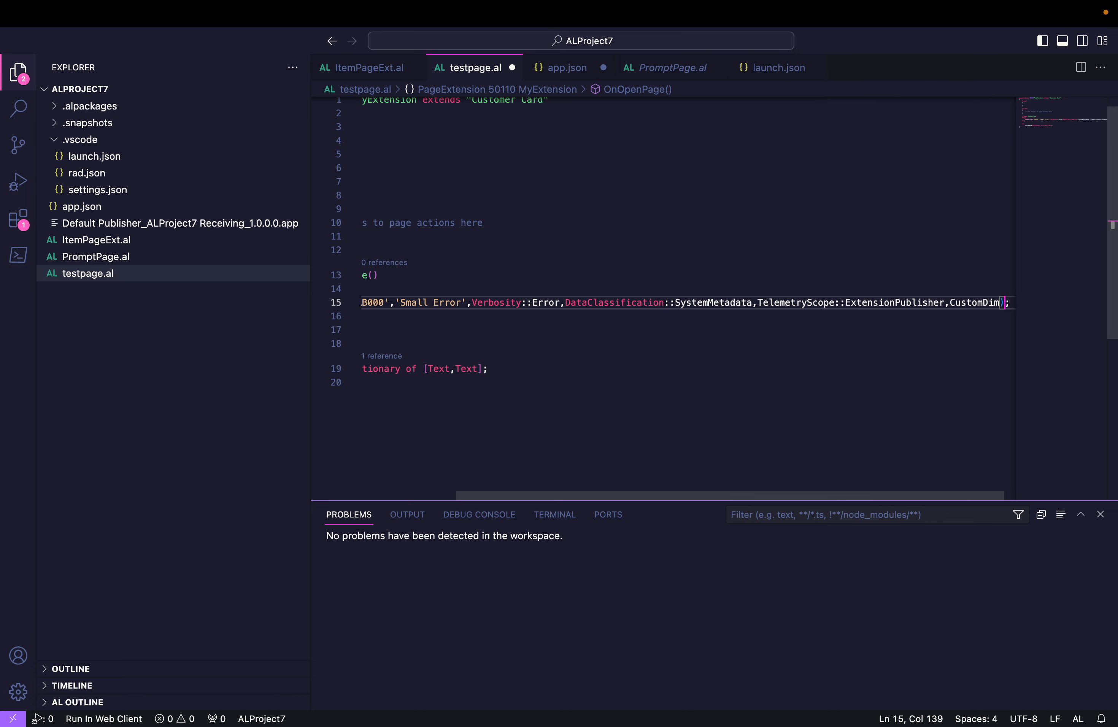
pyautogui.press('Left')
pyautogui.press('Left')
pyautogui.press('Left')
pyautogui.press('Left')
pyautogui.press('Left')
pyautogui.press('Left')
pyautogui.press('Left')
pyautogui.press('Left')
# - Insert a CustomDim.Add call on a new line above LogMessage in the OnOpenPage trigger
pyautogui.hscroll(-5, 395, 323)
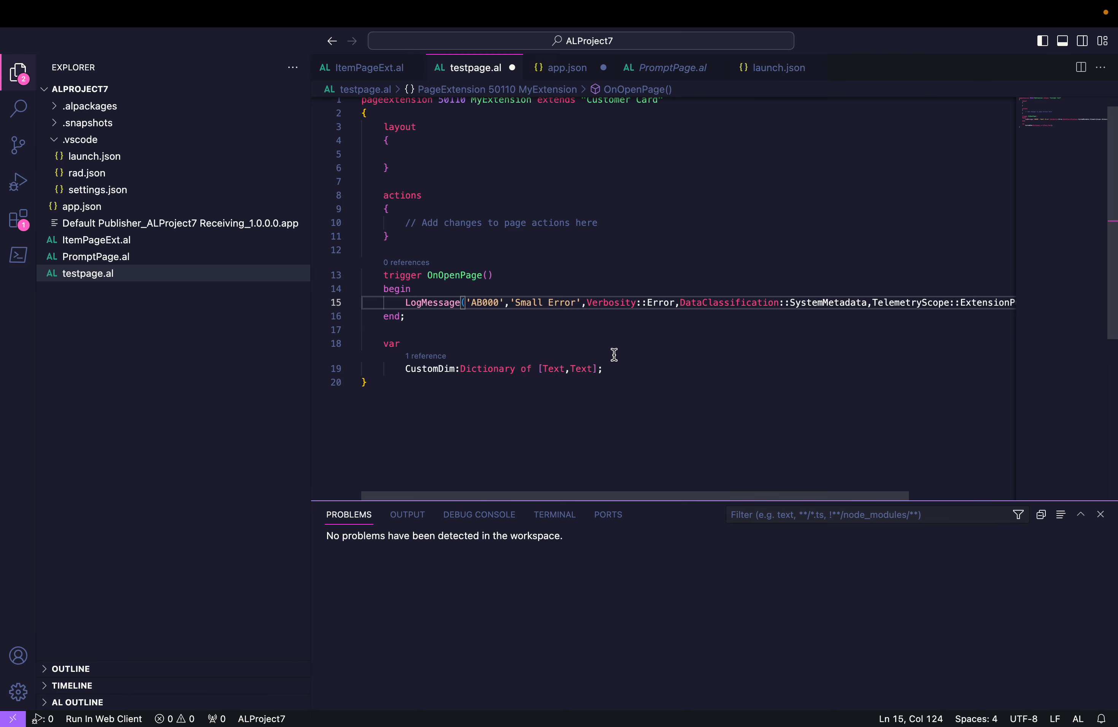
pyautogui.click(562, 289)
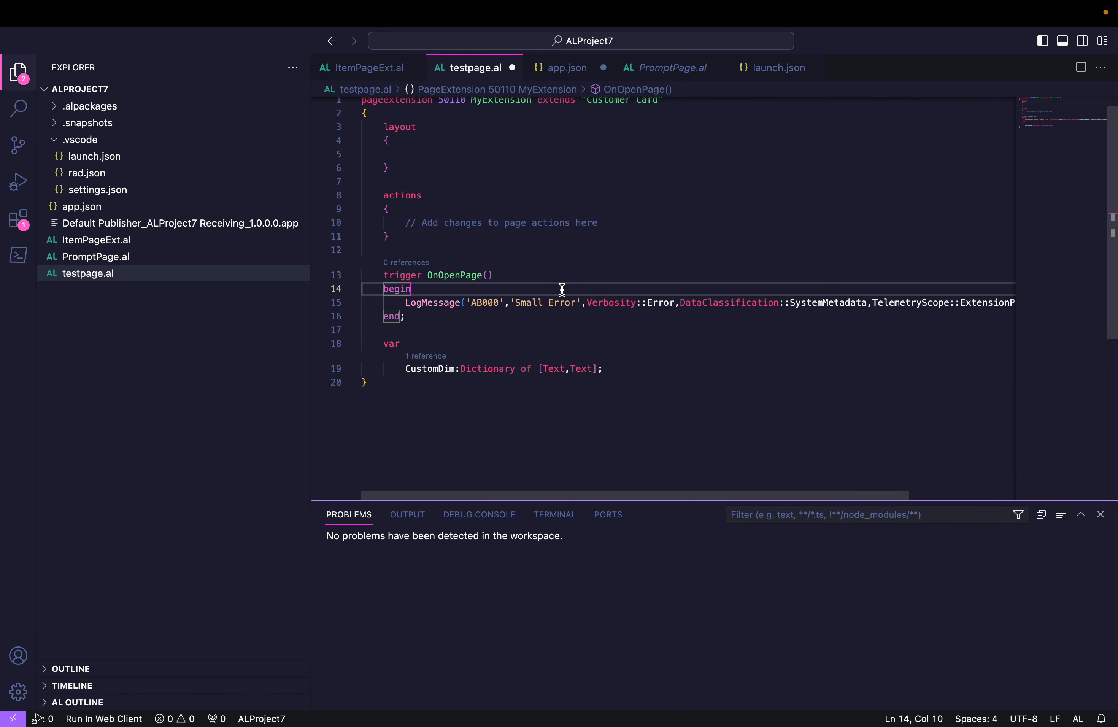
pyautogui.press('Return')
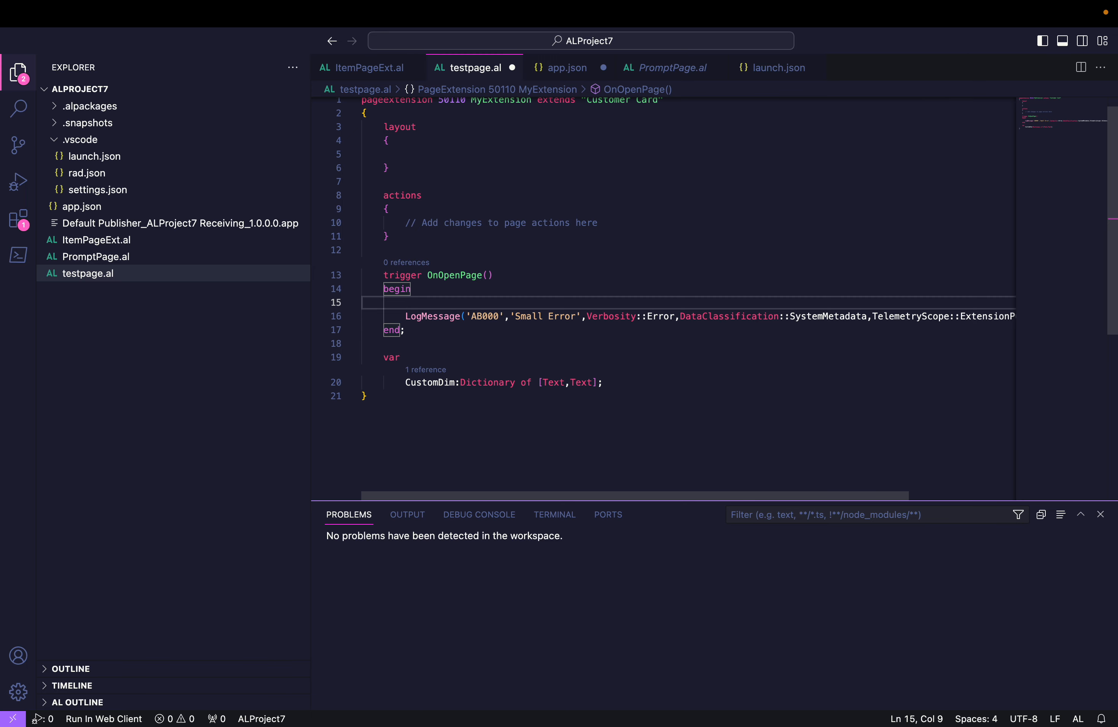
pyautogui.write('cus')
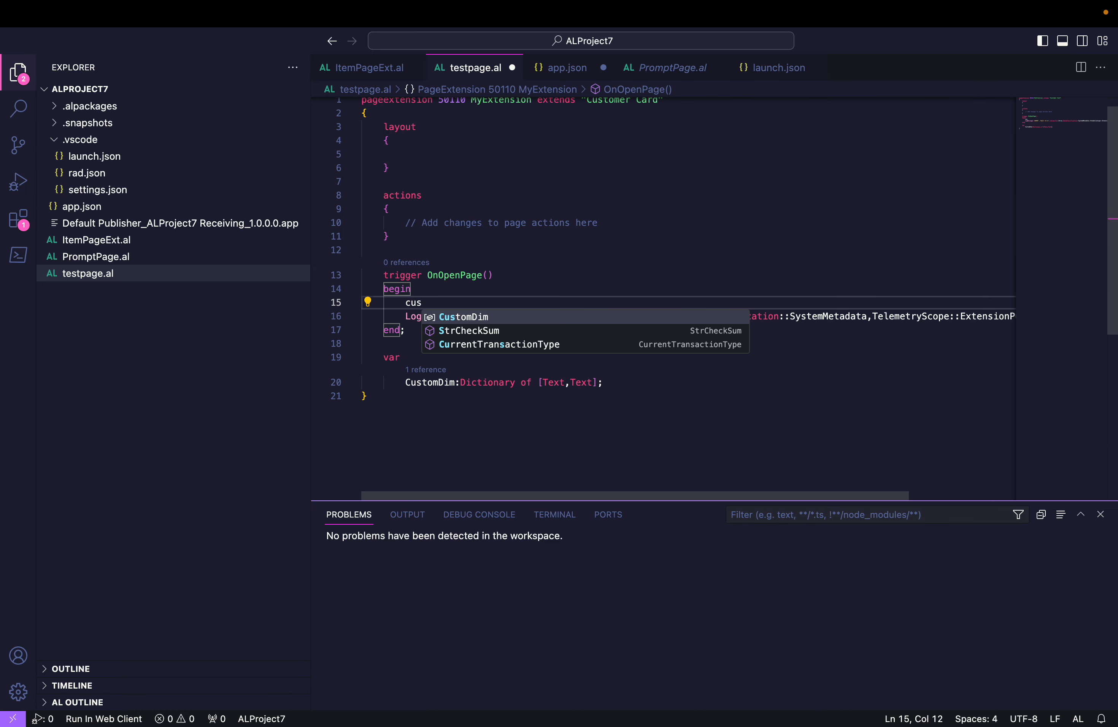
pyautogui.press('Return')
pyautogui.write('.ad')
pyautogui.press('Return')
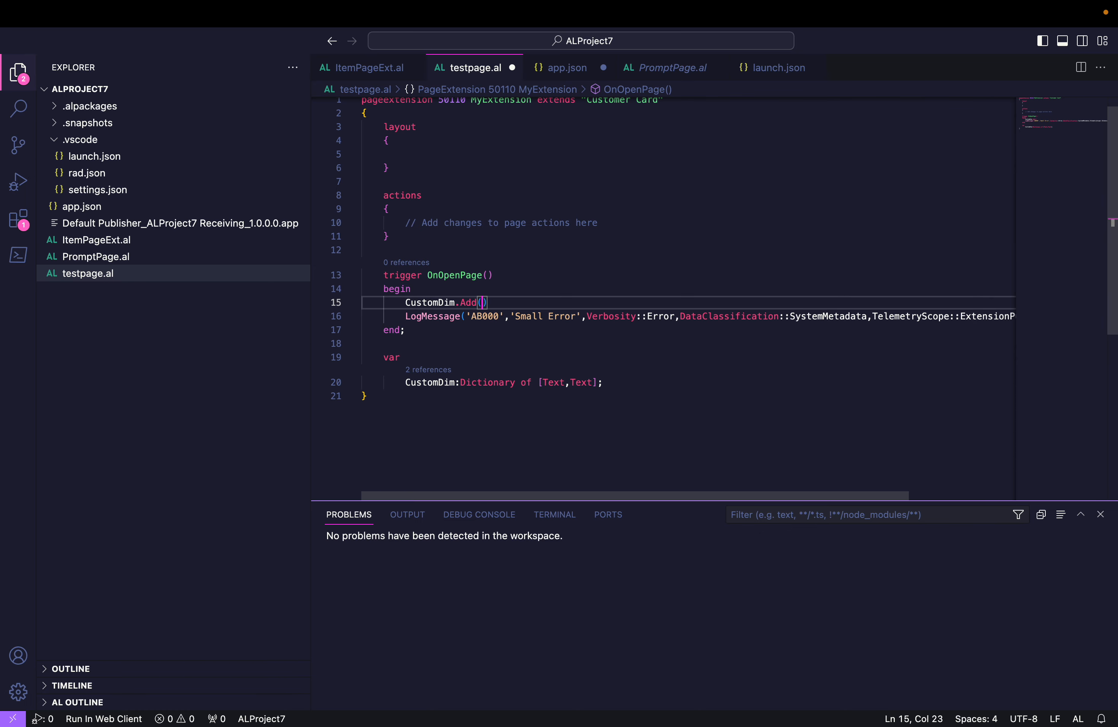
# - Fill the CustomDim.Add call with the key 'Procee' and the value 'ALtesting', and end the statement with a semicolon
pyautogui.write("'")
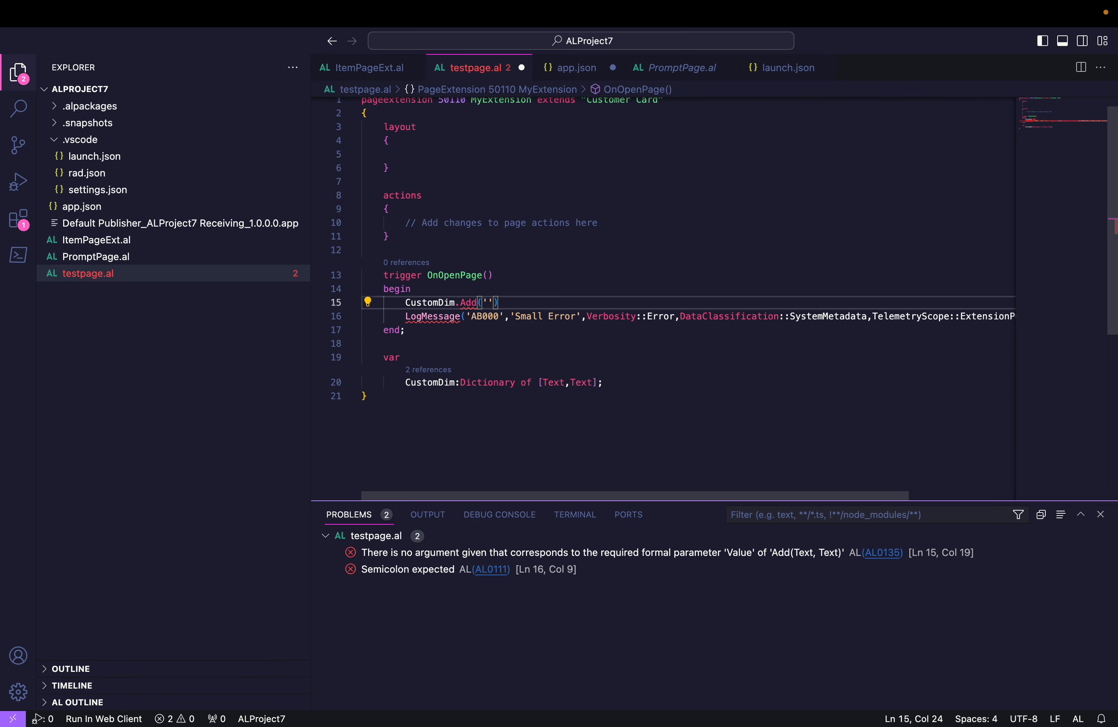
pyautogui.write('Procee')
pyautogui.press('Right')
pyautogui.write(",'")
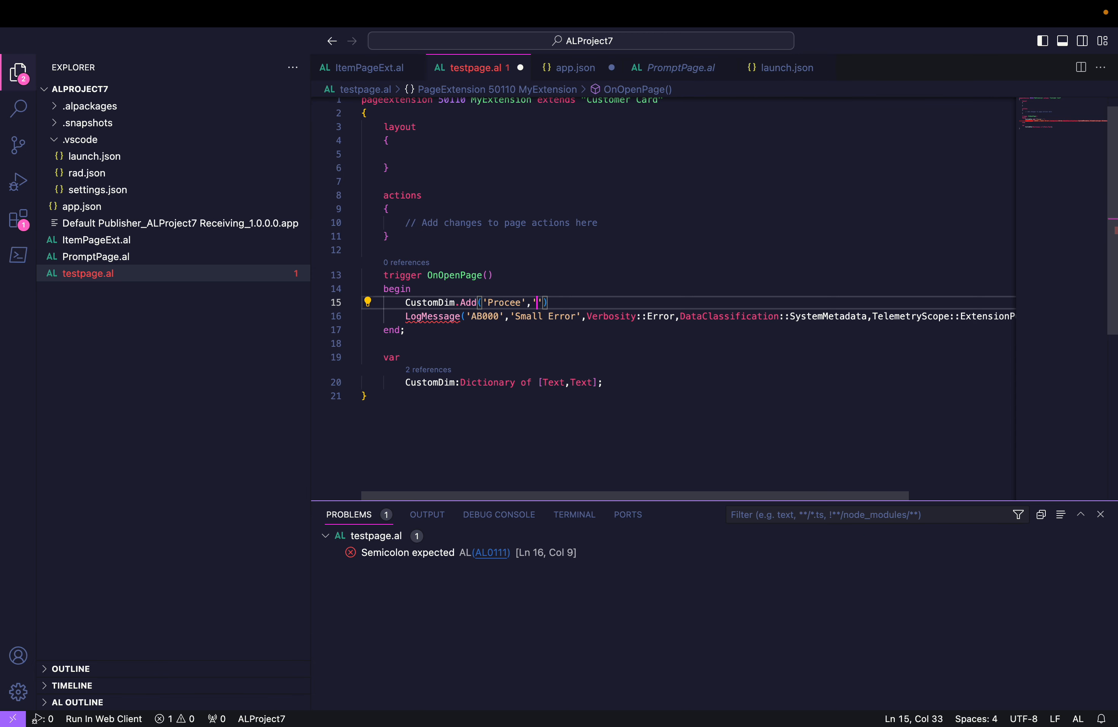
pyautogui.write("ALtesting');")
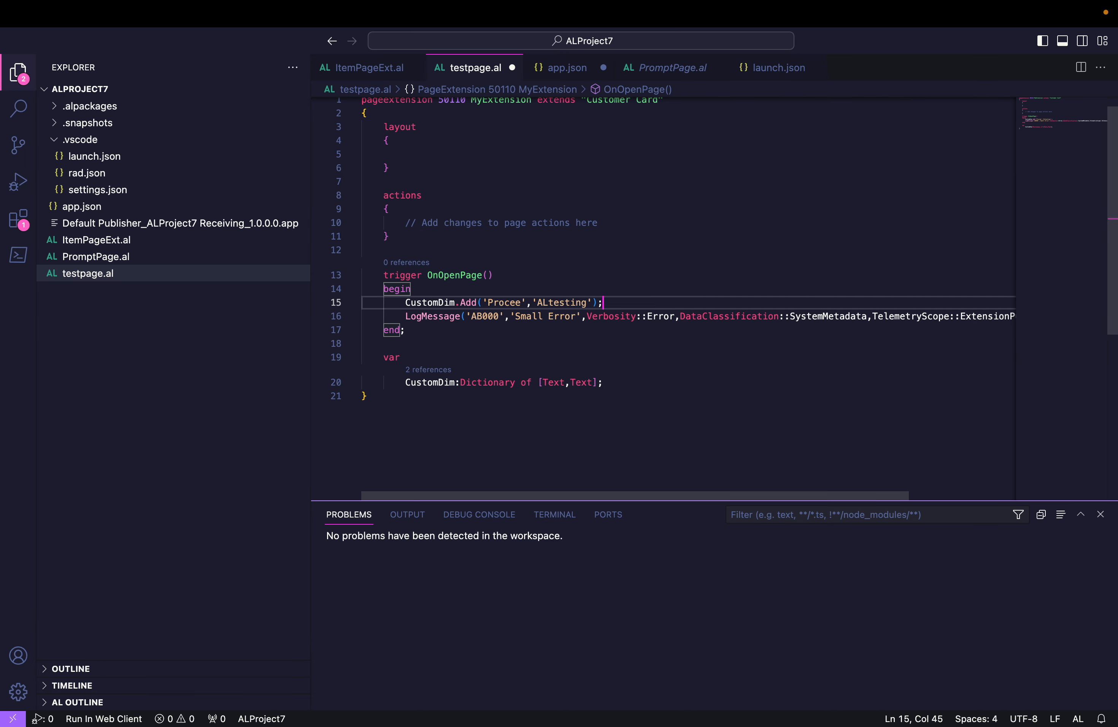
# - Add a second CustomDim.Add statement with the key 'trigger' and the value 'Onopen'
pyautogui.press('Return')
pyautogui.write('CustomDim')
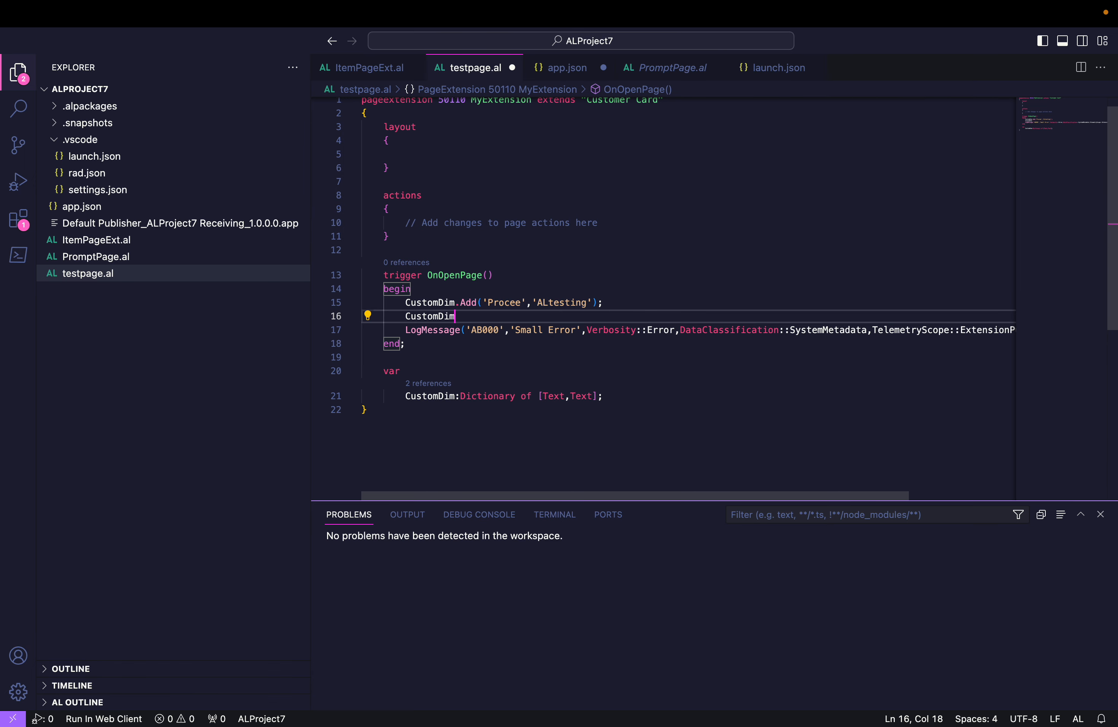
pyautogui.write('.ad')
pyautogui.press('Return')
pyautogui.write("'trig")
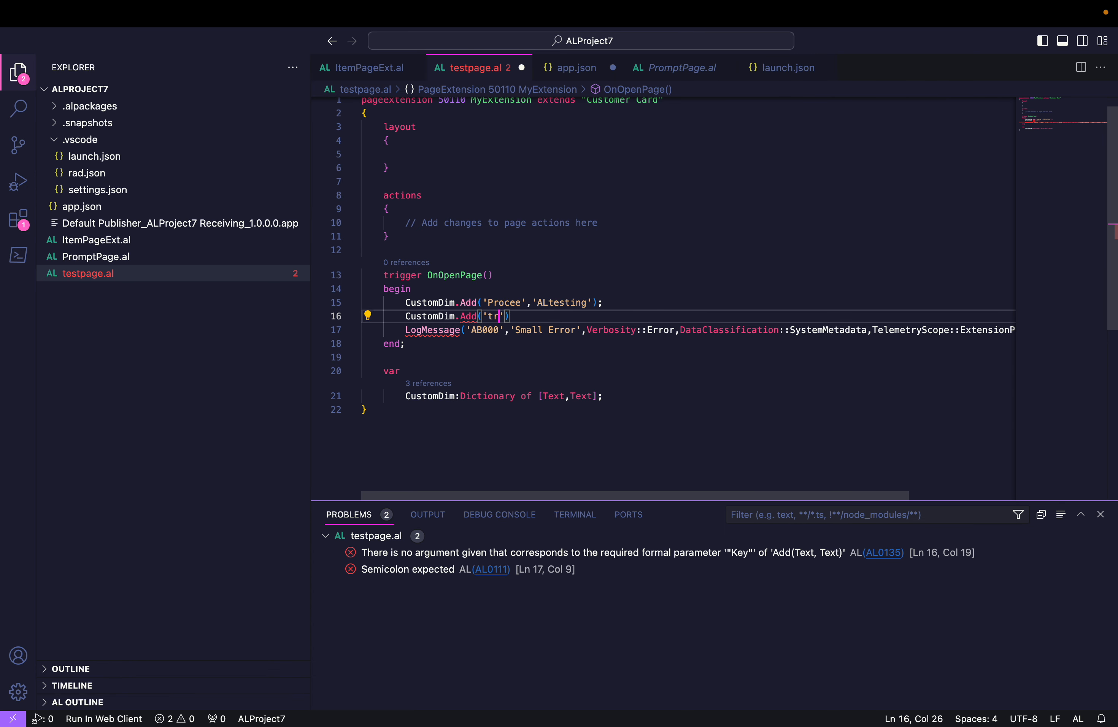
pyautogui.write("ger'")
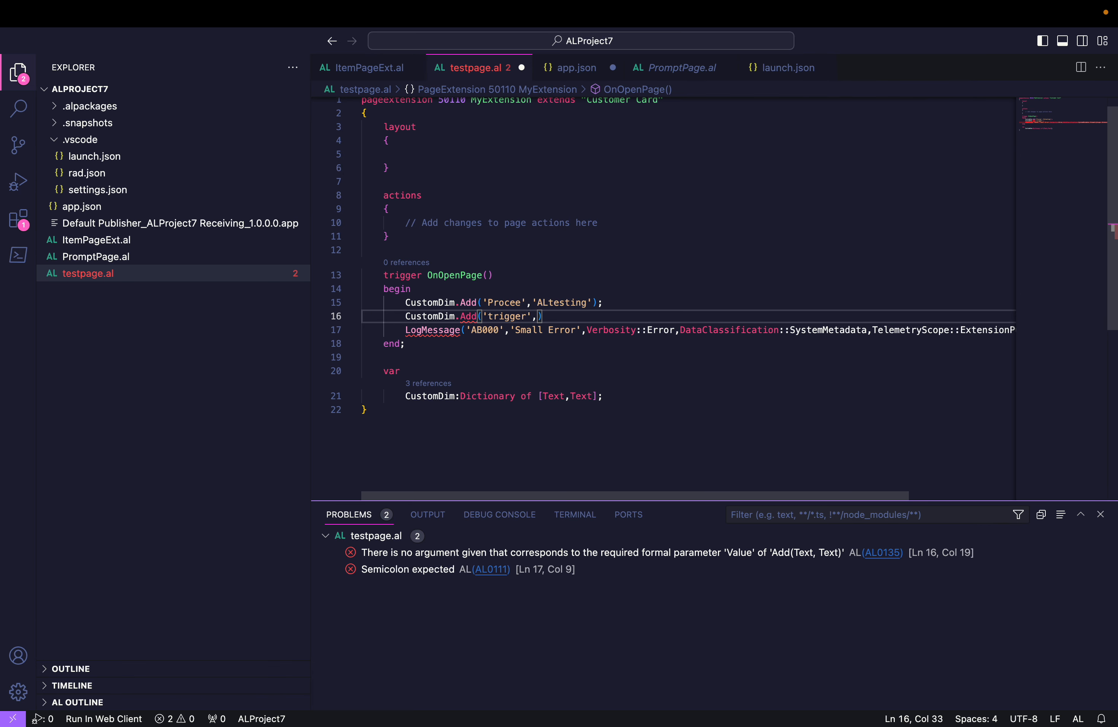
pyautogui.write("'O")
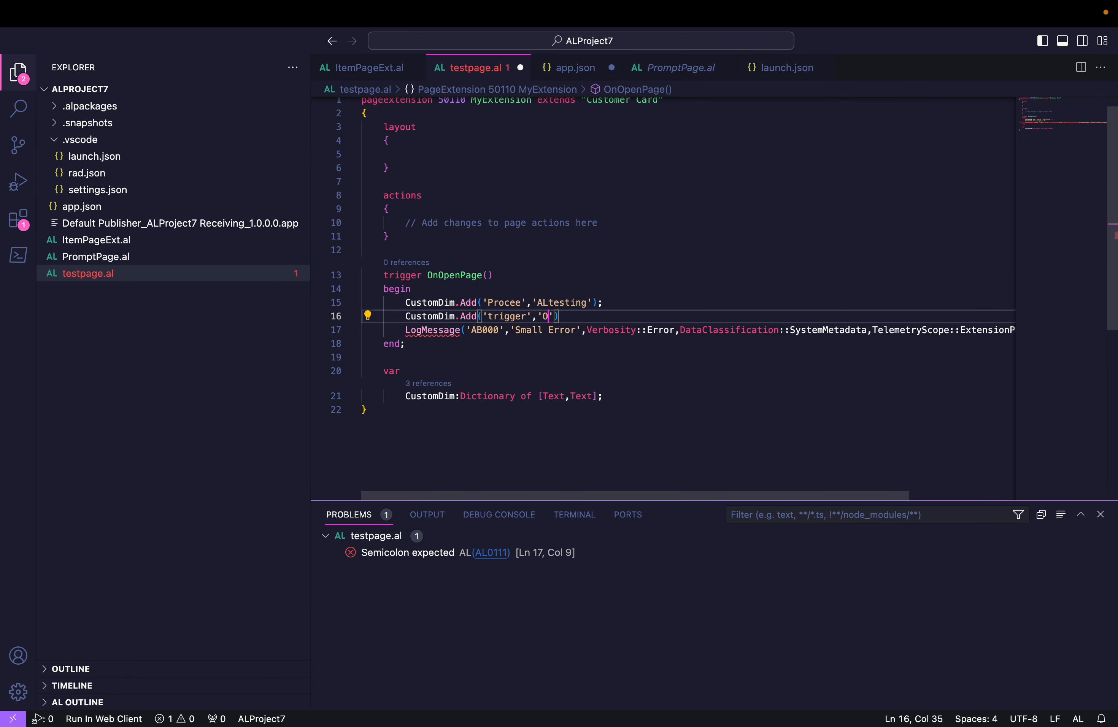
pyautogui.write("nopen');")
# - Add a third CustomDim.Add statement with the key 'Documentno' and the record's "No." field as its value
pyautogui.press('Return')
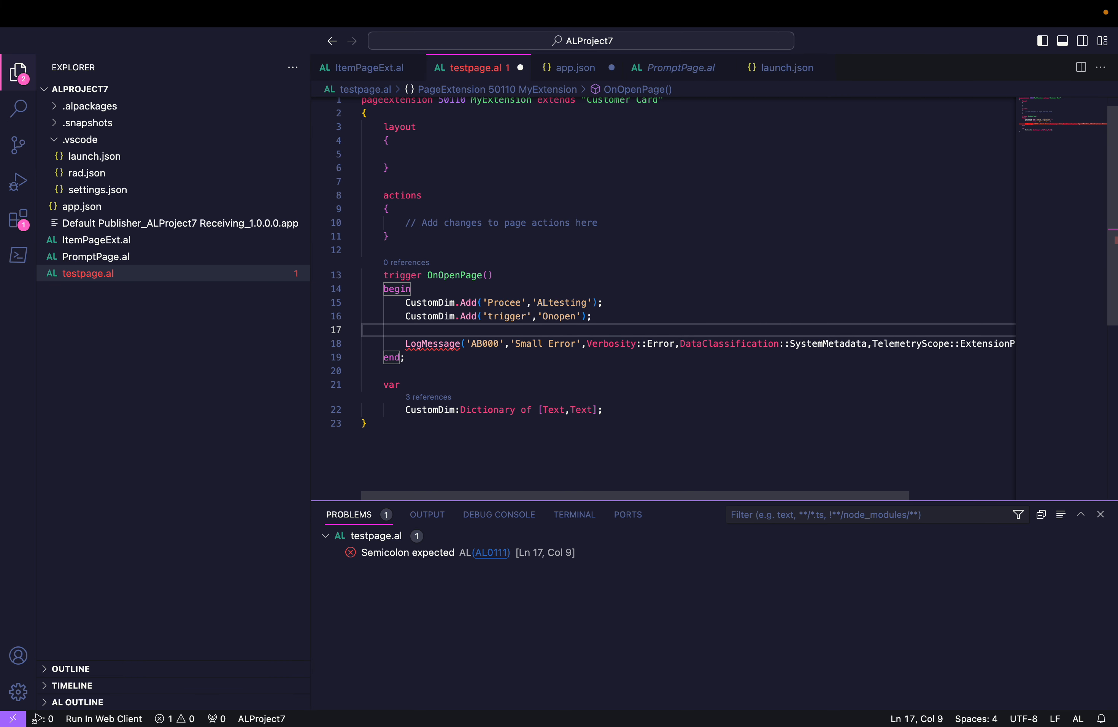
pyautogui.write('cu')
pyautogui.press('Down')
pyautogui.press('Return')
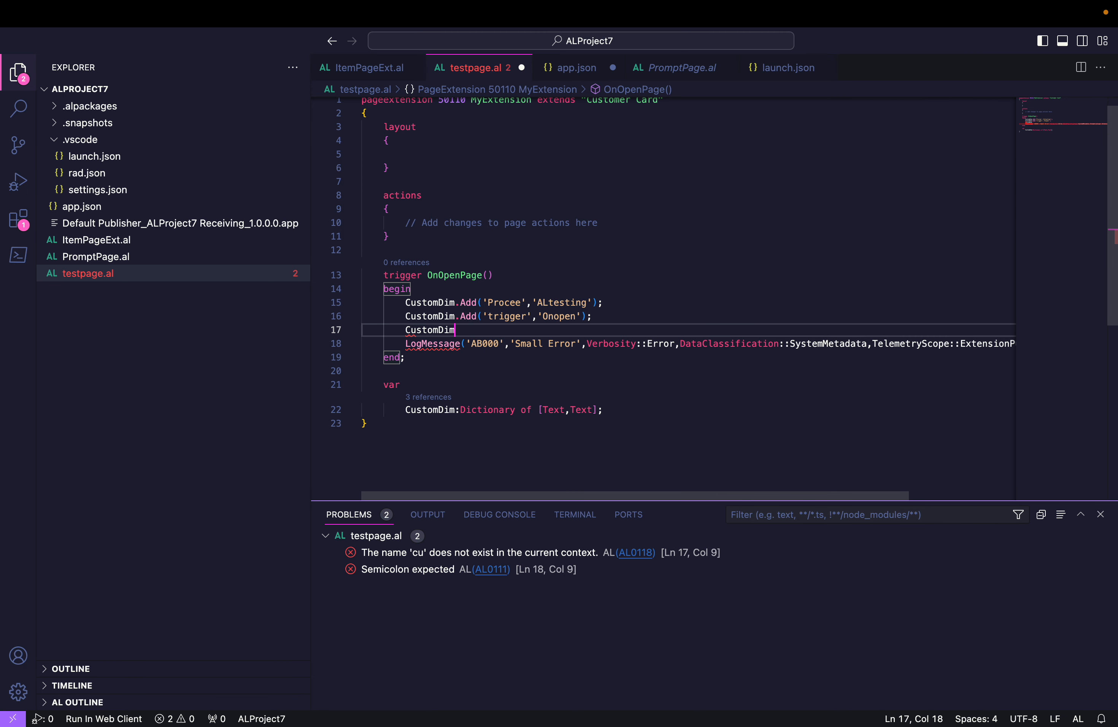
pyautogui.write(".add('Docu")
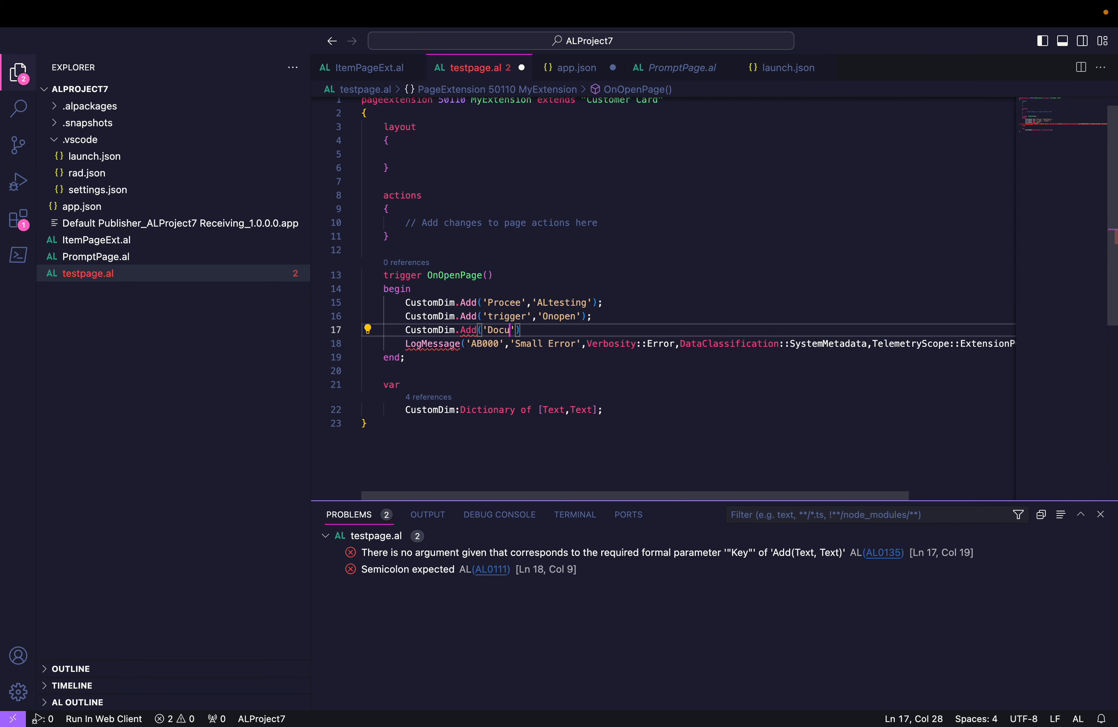
pyautogui.write('mentn')
pyautogui.write('o')
pyautogui.write(',rec')
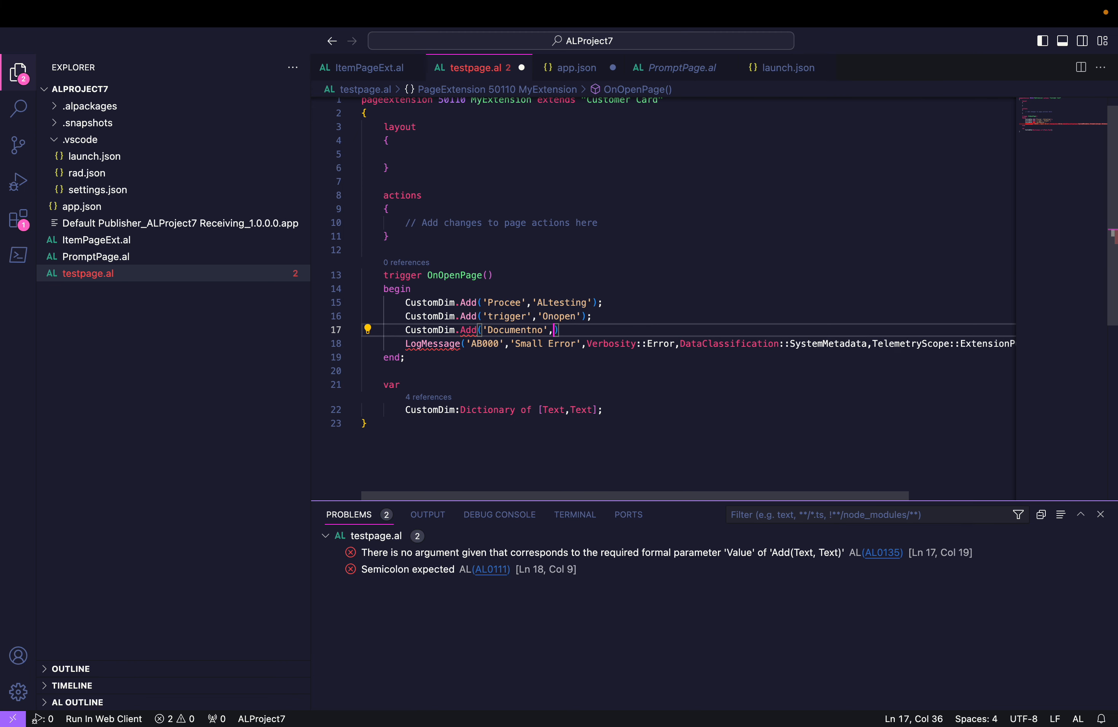
pyautogui.press('Return')
pyautogui.write('.no')
pyautogui.press('Return')
pyautogui.write(');')
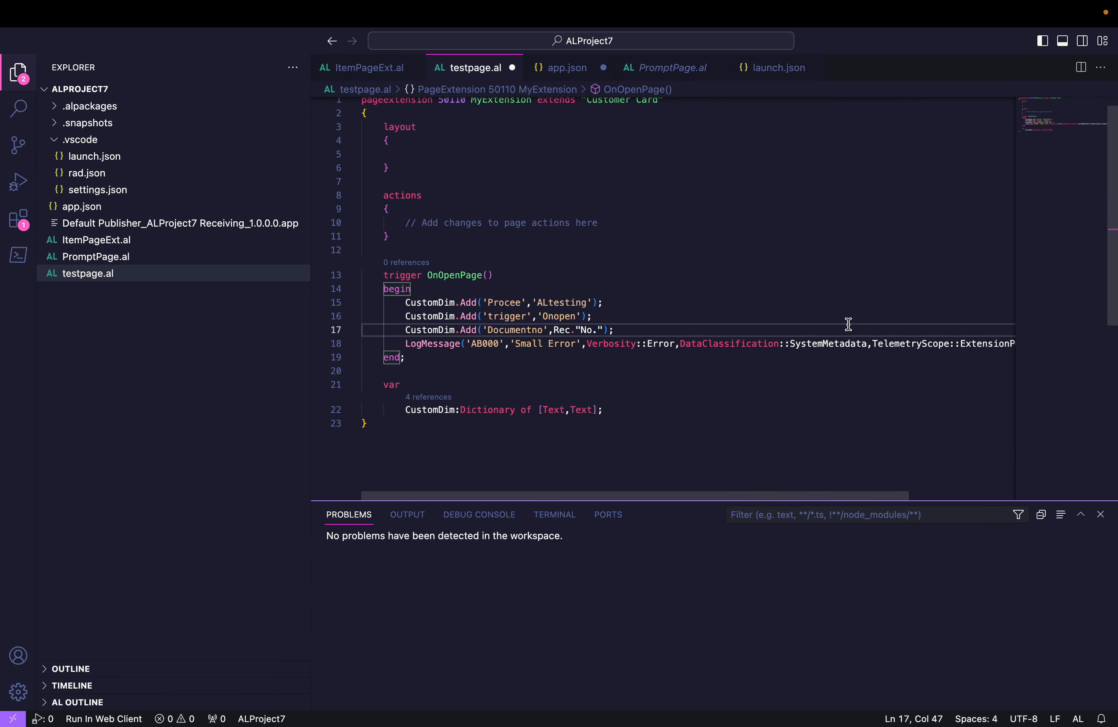
pyautogui.hscroll(5, 886, 352)
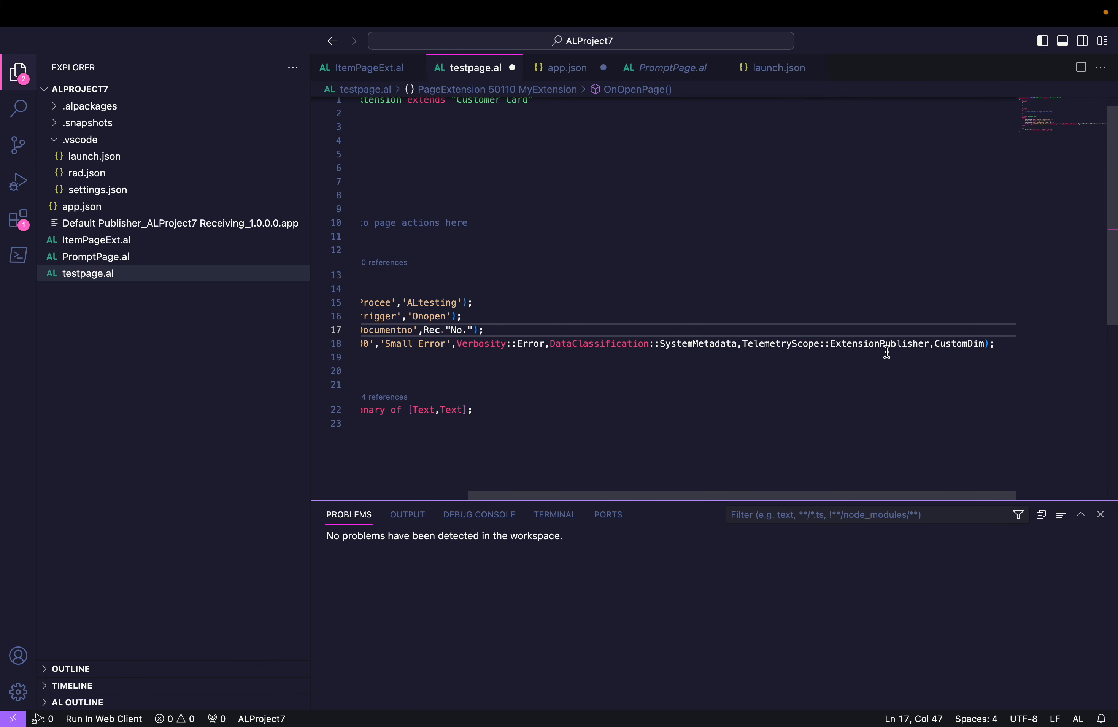
pyautogui.hscroll(-5, 926, 350)
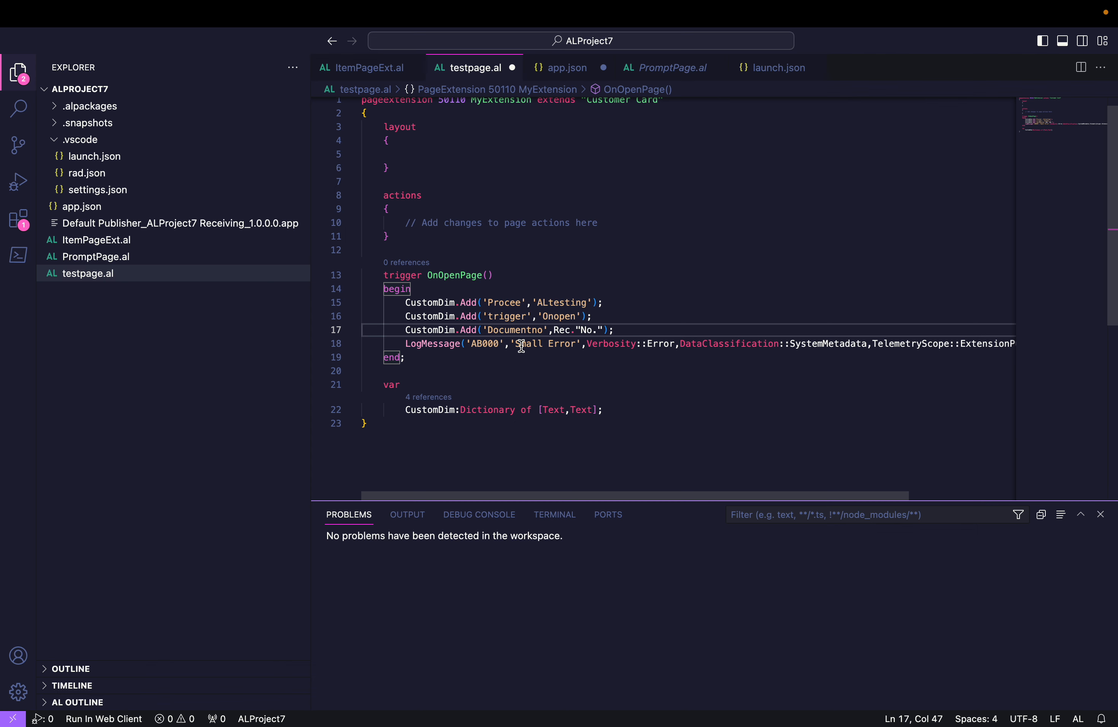
# - Switch to the Azure portal in the browser and open the Logs page of the D365BCInsight resource
pyautogui.press('super+Tab')
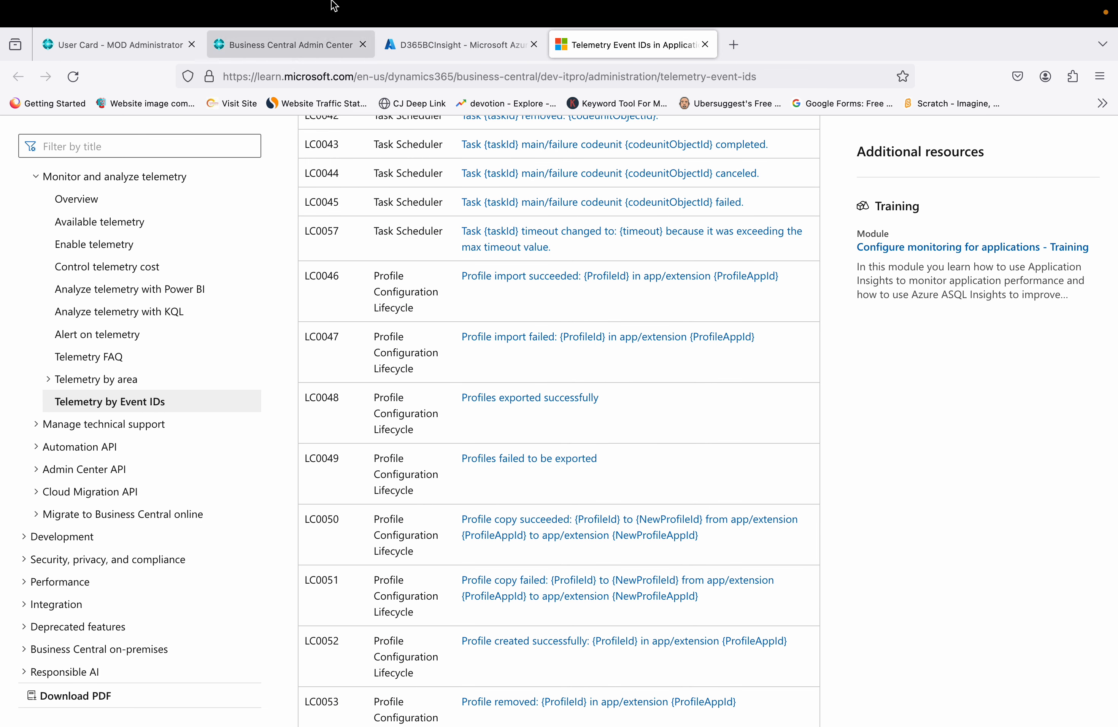
pyautogui.click(413, 56)
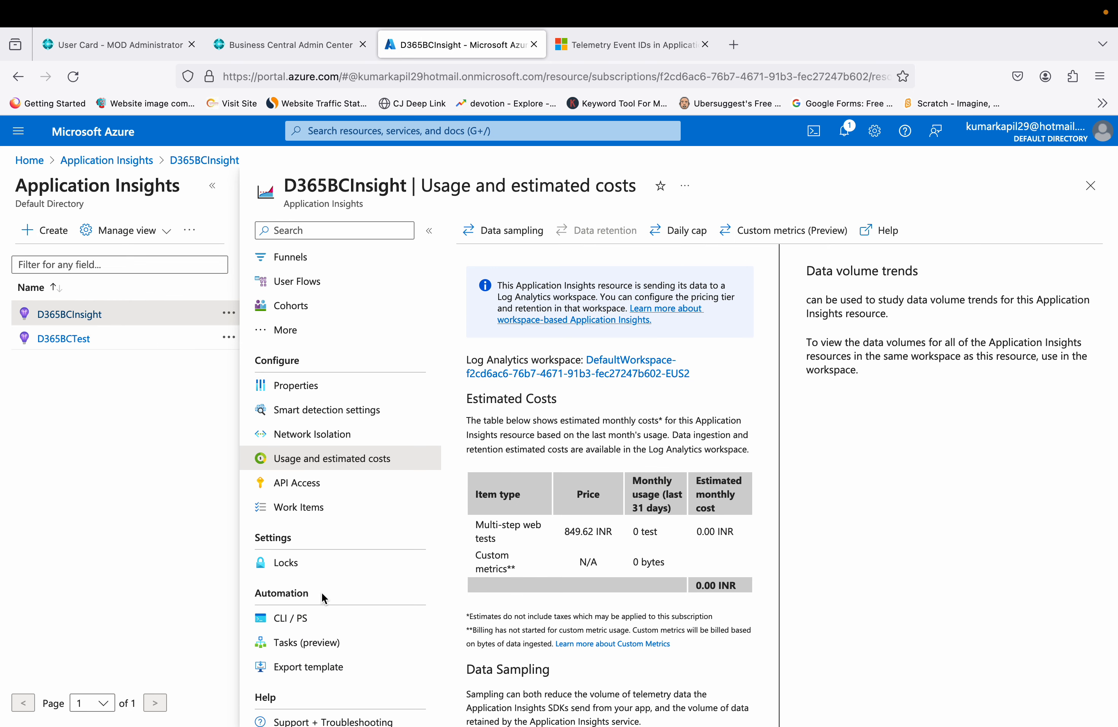
pyautogui.scroll(5, 306, 537)
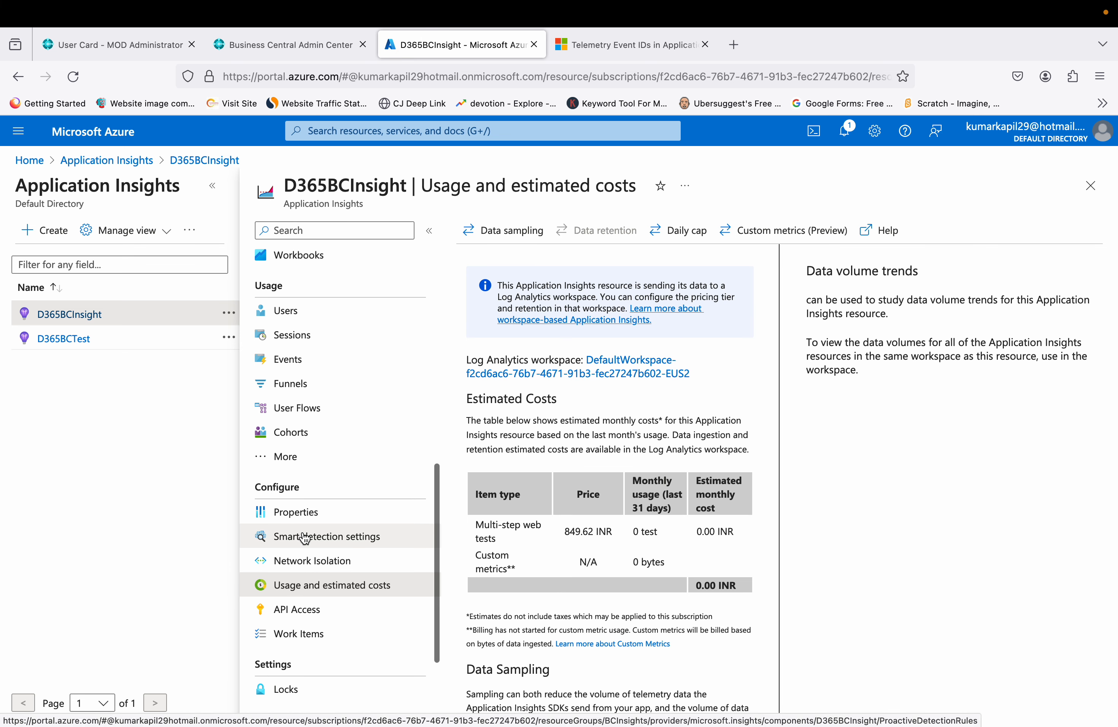
pyautogui.scroll(12, 305, 538)
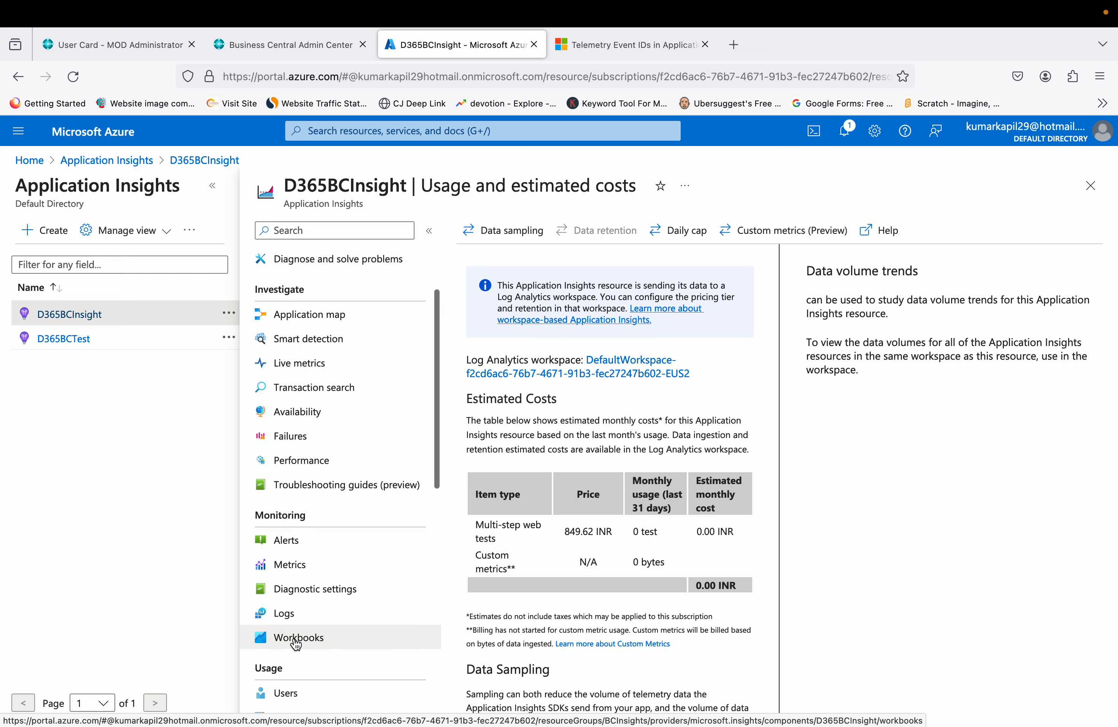
pyautogui.click(292, 613)
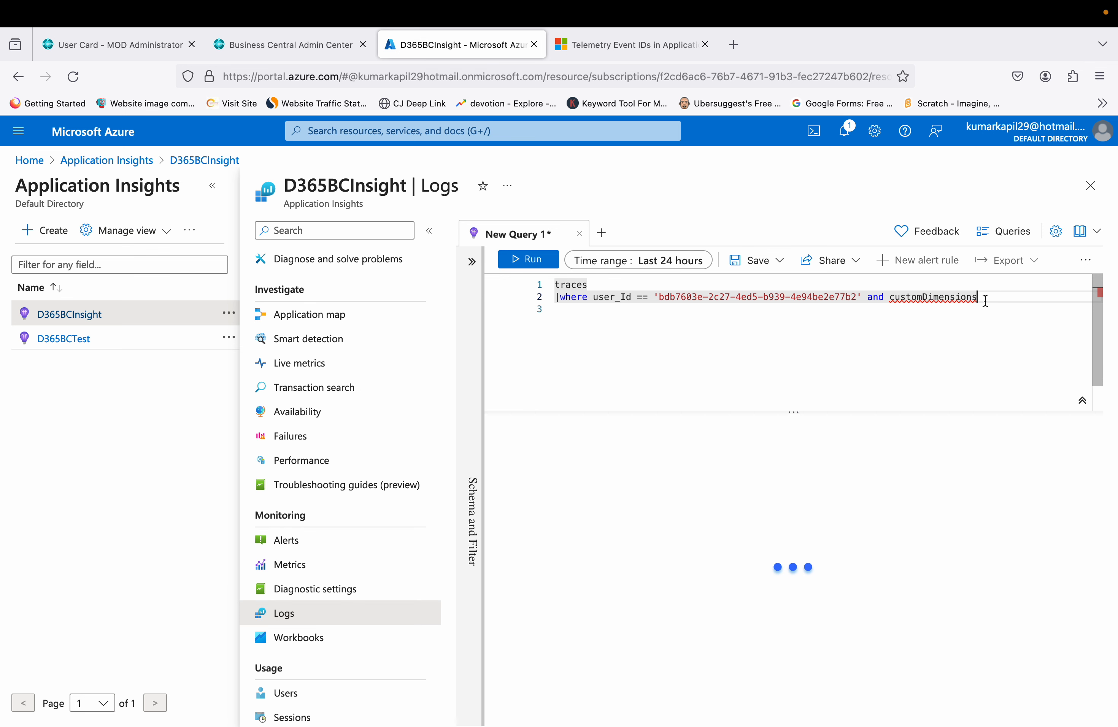
# - Try to extend the traces query's filter with a customDimensions.DocumentNo == condition
pyautogui.write('.')
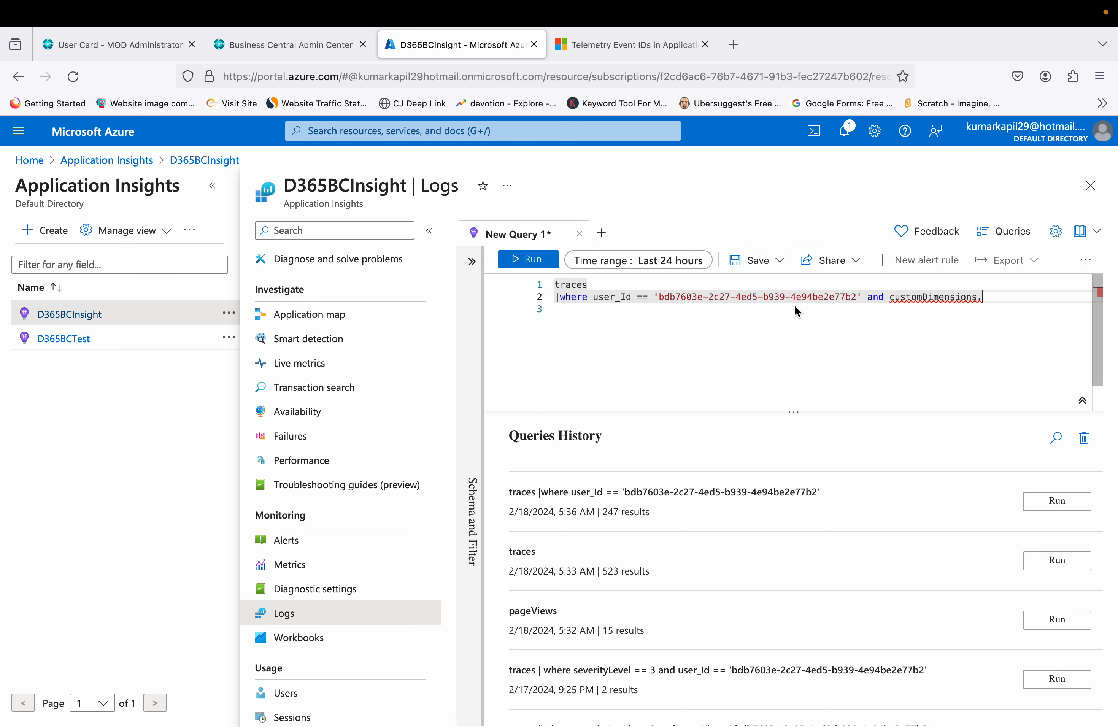
pyautogui.write('Doc')
pyautogui.hotkey('ctrl', 'Right')
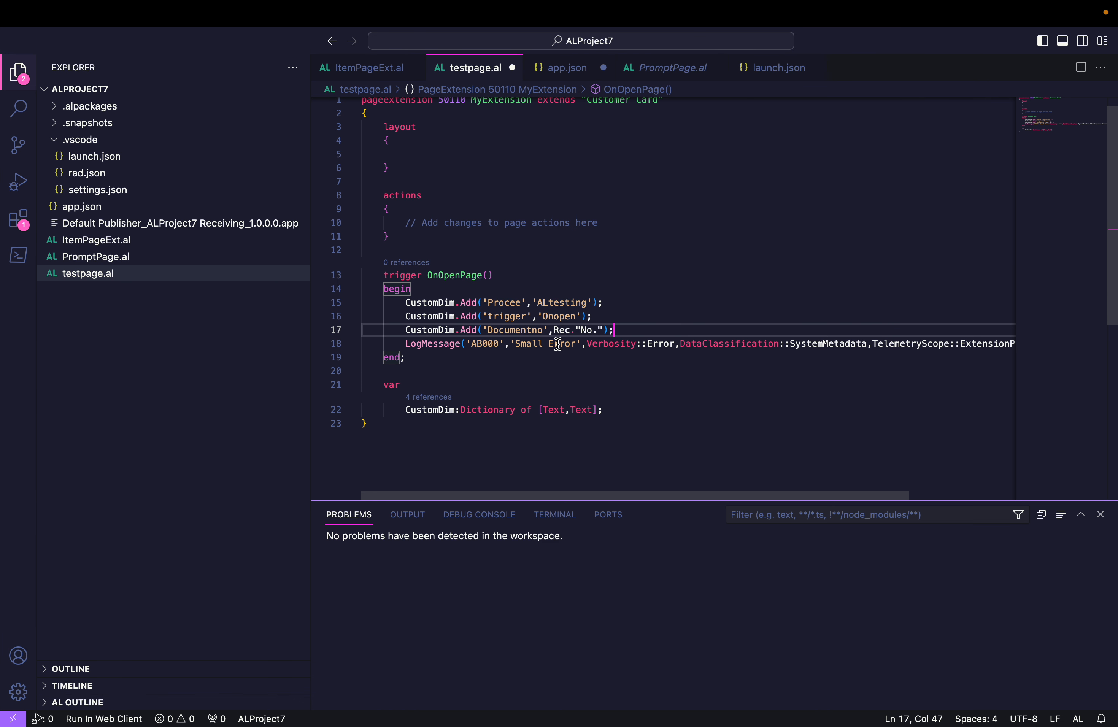
pyautogui.hotkey('ctrl', 'Left')
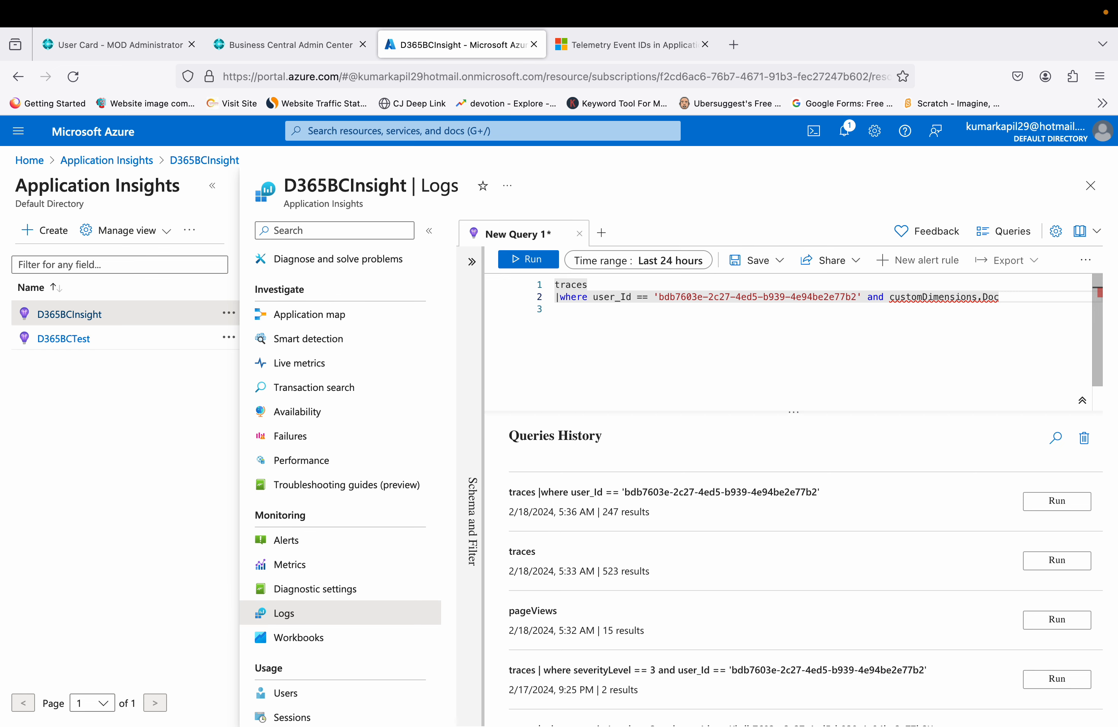
pyautogui.write('umentNo ==')
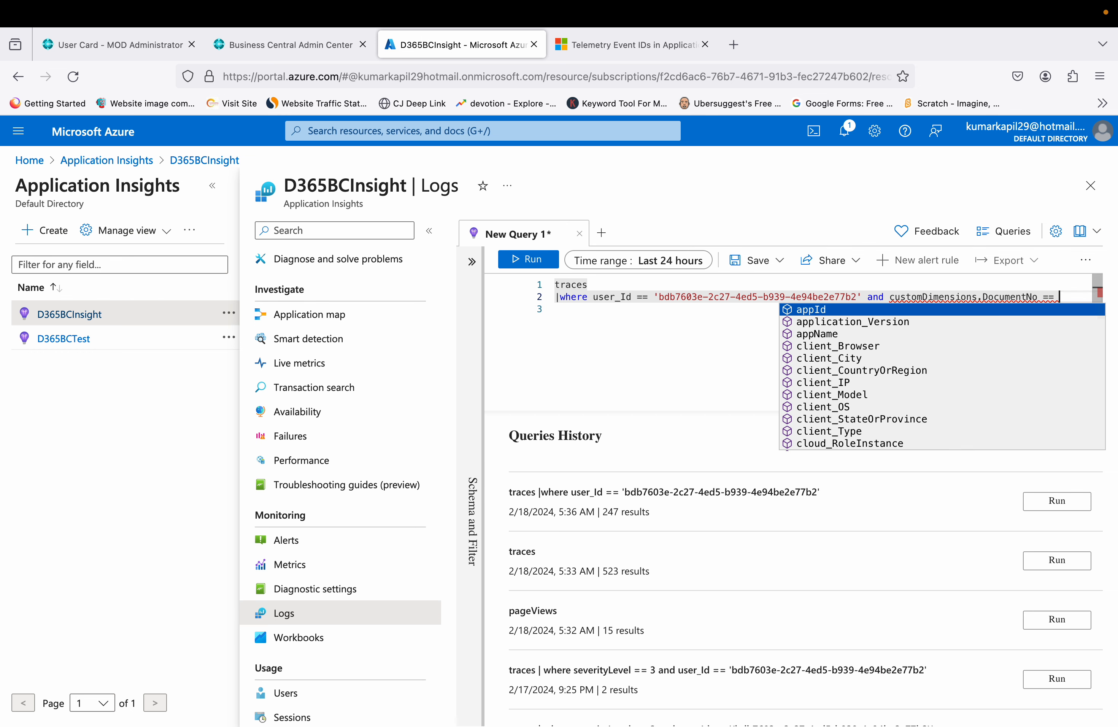
# - Delete the DocumentNo comparison from the end of the traces query
pyautogui.press('BackSpace')
pyautogui.press('BackSpace')
pyautogui.press('BackSpace')
pyautogui.press('BackSpace')
pyautogui.press('BackSpace')
pyautogui.press('BackSpace')
pyautogui.press('BackSpace')
pyautogui.press('BackSpace')
pyautogui.press('BackSpace')
pyautogui.press('BackSpace')
pyautogui.press('BackSpace')
pyautogui.press('BackSpace')
pyautogui.press('BackSpace')
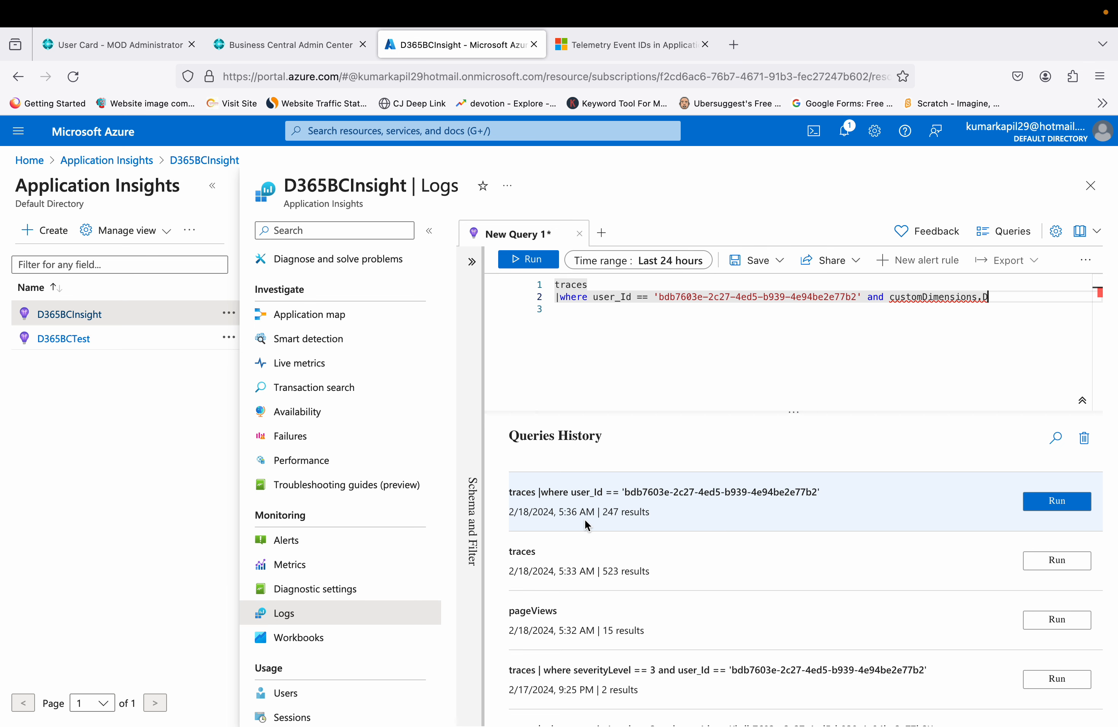
# - Switch back to the testpage.al code in Visual Studio Code
pyautogui.press('super+Tab')
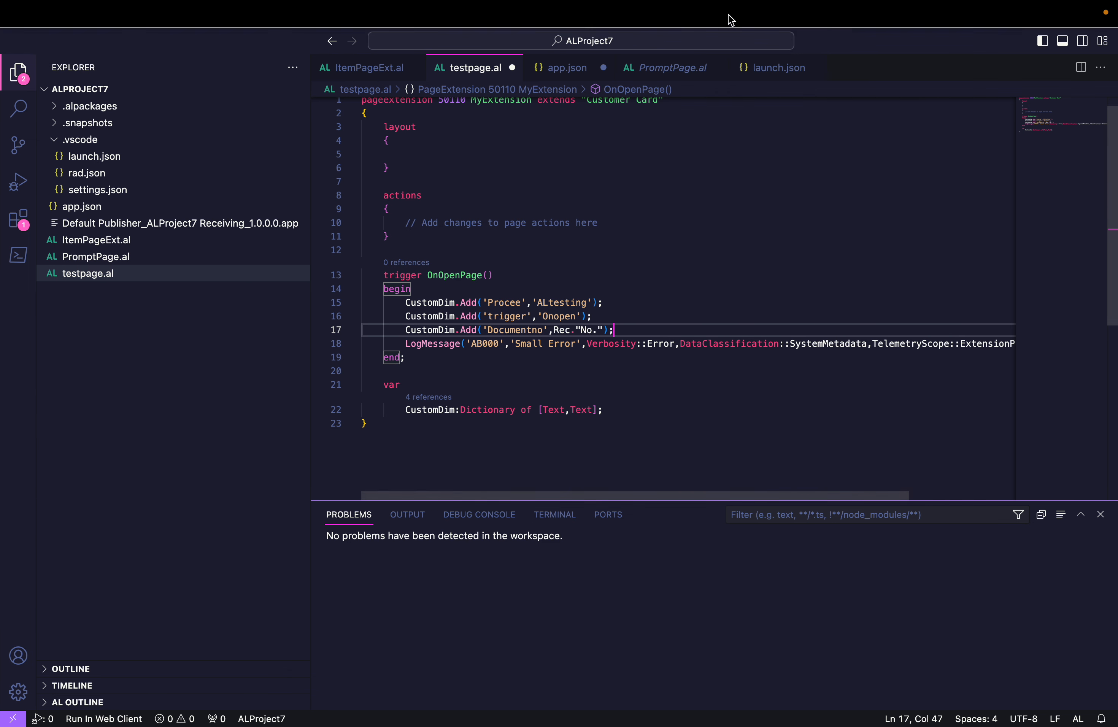